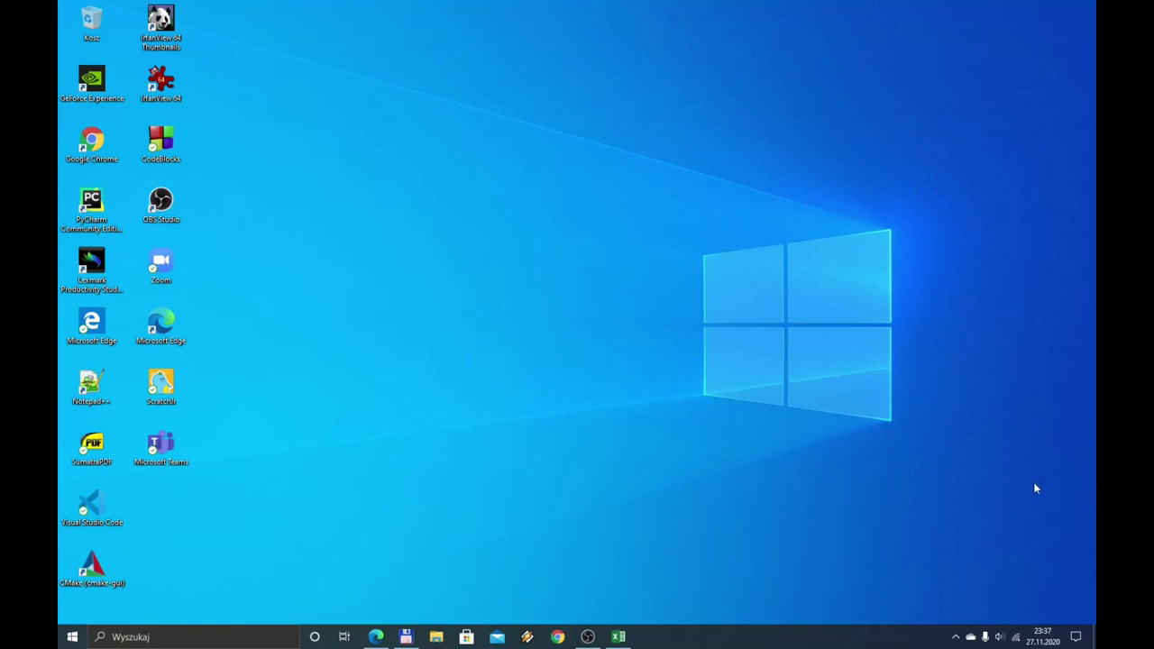
Restore the Edge window showing the May 2014 informatics matura exam PDF
{"action": "left_click", "coordinate": [376, 639]}
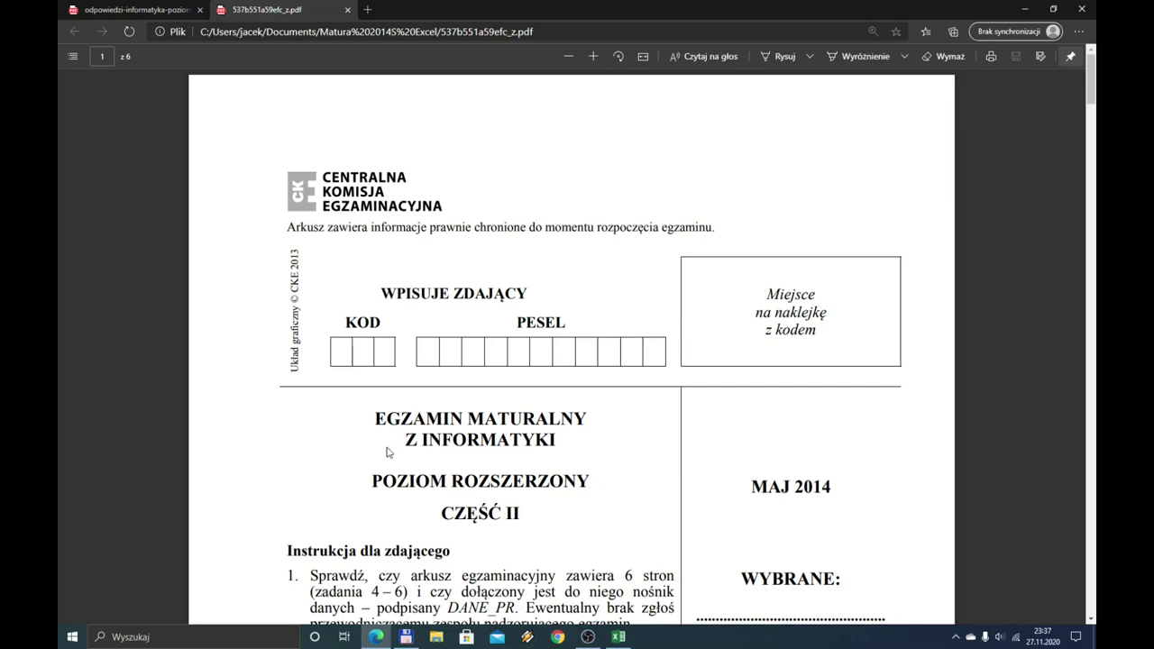
Scroll the PDF down to the Zadanie 4. Ferma task on page 2
{"action": "scroll", "coordinate": [371, 437], "scroll_direction": "down", "scroll_amount": 4}
{"action": "scroll", "coordinate": [371, 436], "scroll_direction": "down", "scroll_amount": 3}
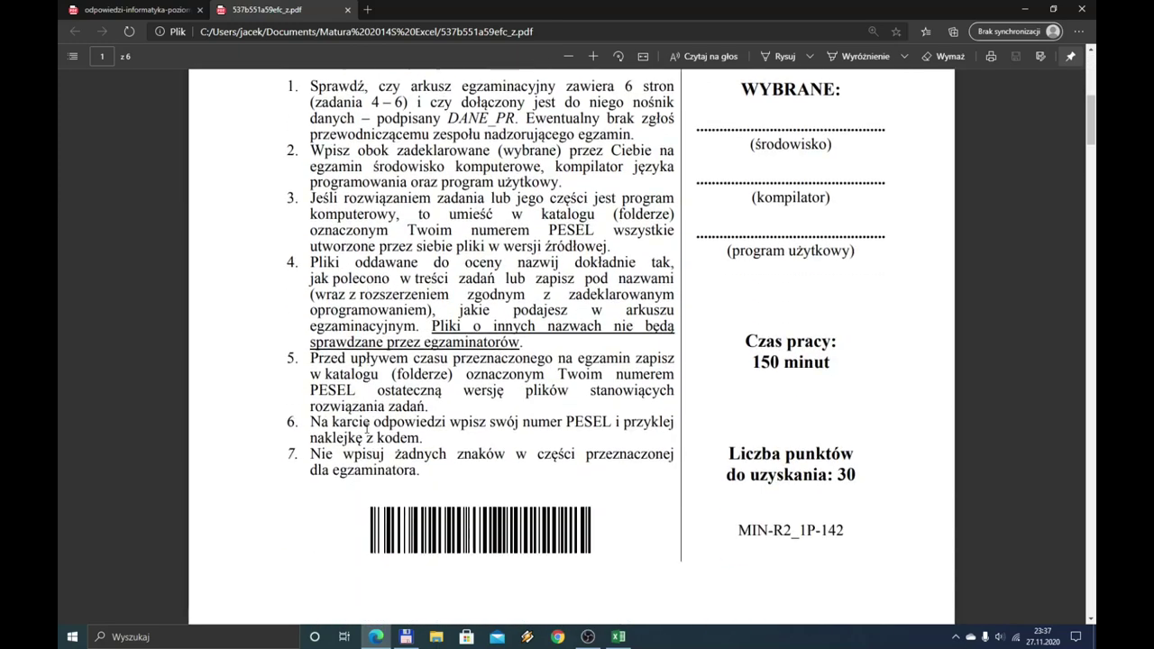
{"action": "scroll", "coordinate": [297, 424], "scroll_direction": "down", "scroll_amount": 3}
{"action": "scroll", "coordinate": [287, 420], "scroll_direction": "down", "scroll_amount": 2}
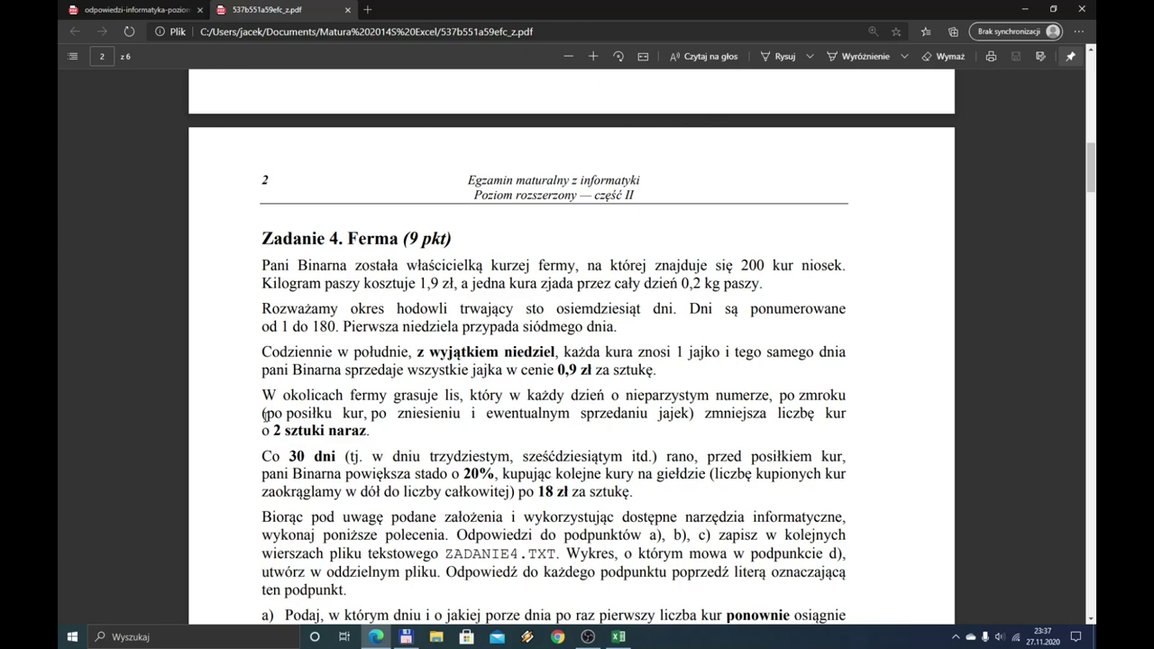
{"action": "scroll", "coordinate": [265, 415], "scroll_direction": "down", "scroll_amount": 2}
{"action": "scroll", "coordinate": [541, 378], "scroll_direction": "up", "scroll_amount": 1}
{"action": "scroll", "coordinate": [815, 352], "scroll_direction": "up", "scroll_amount": 1}
Scroll to show subtasks a)–d), including the 1500 zł profit question and the income-versus-costs chart
{"action": "scroll", "coordinate": [835, 349], "scroll_direction": "down", "scroll_amount": 1}
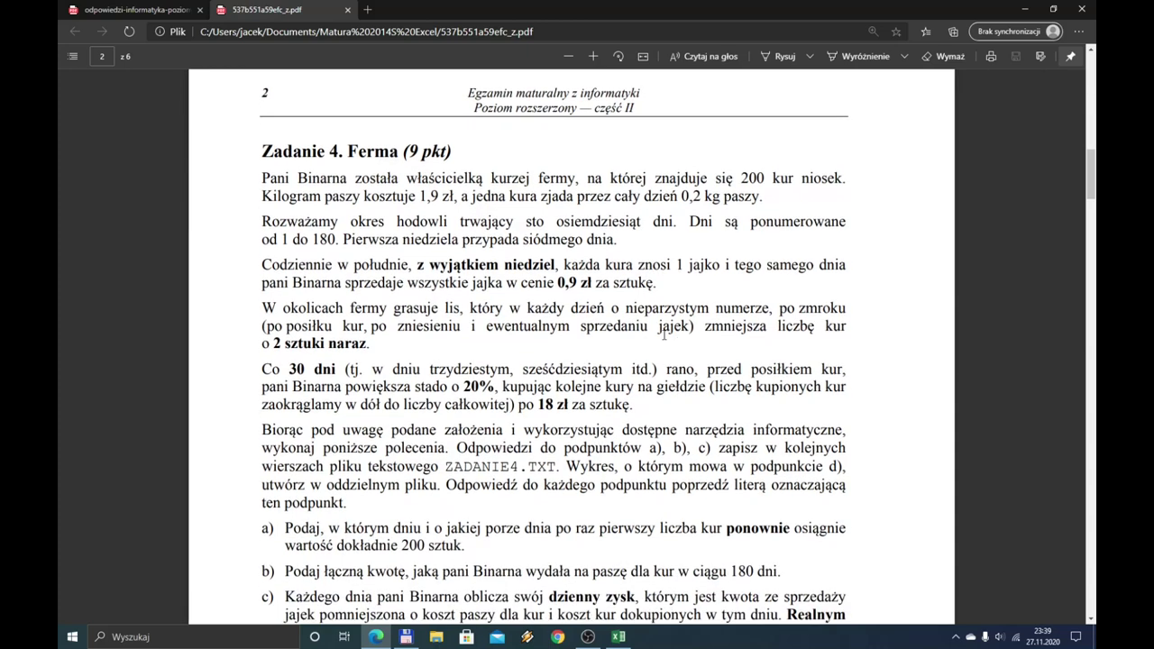
{"action": "scroll", "coordinate": [663, 334], "scroll_direction": "down", "scroll_amount": 1}
{"action": "scroll", "coordinate": [663, 334], "scroll_direction": "down", "scroll_amount": 1}
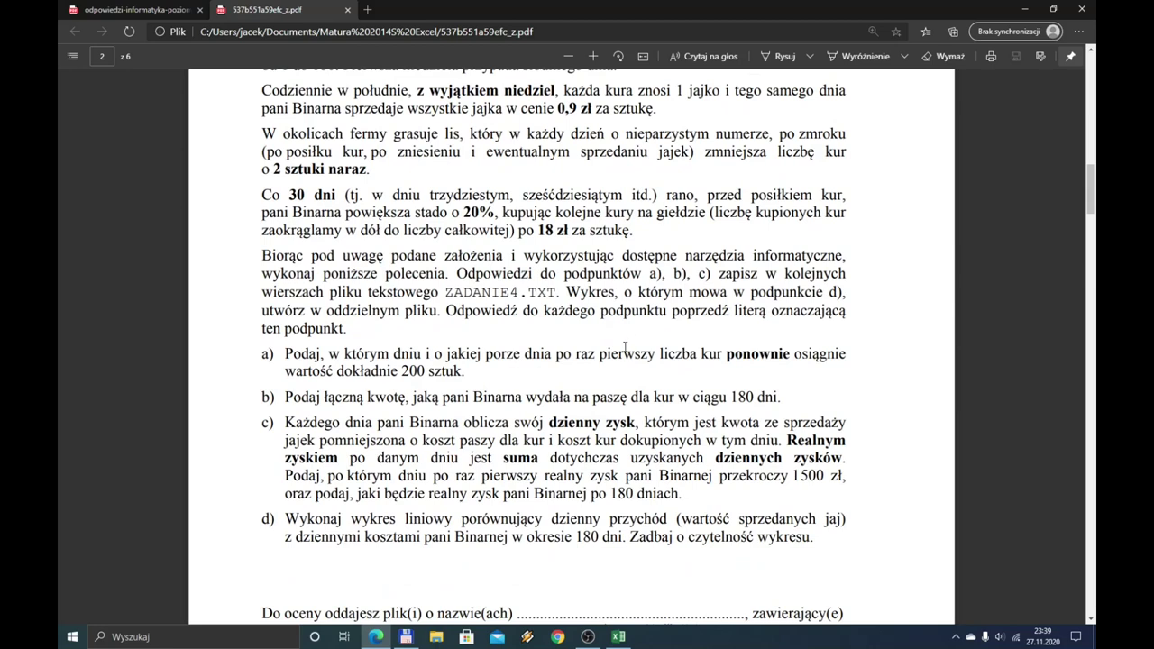
{"action": "scroll", "coordinate": [625, 347], "scroll_direction": "up", "scroll_amount": 1}
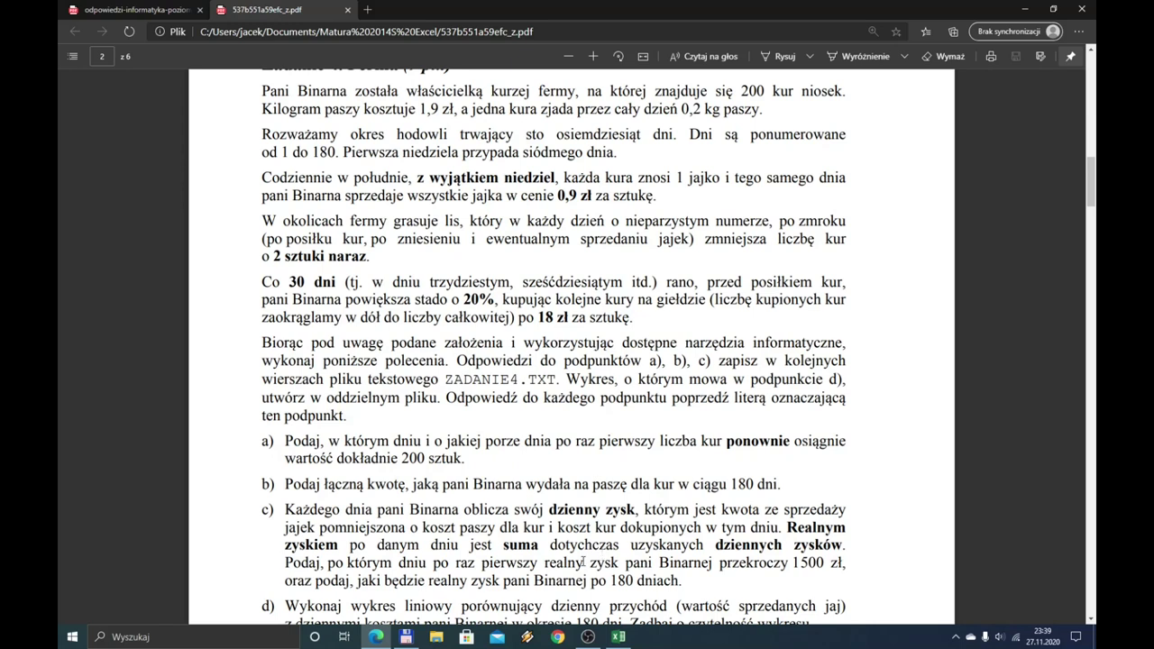
In the empty Excel workbook, enter the header Dzień in A1
{"action": "left_click", "coordinate": [618, 637]}
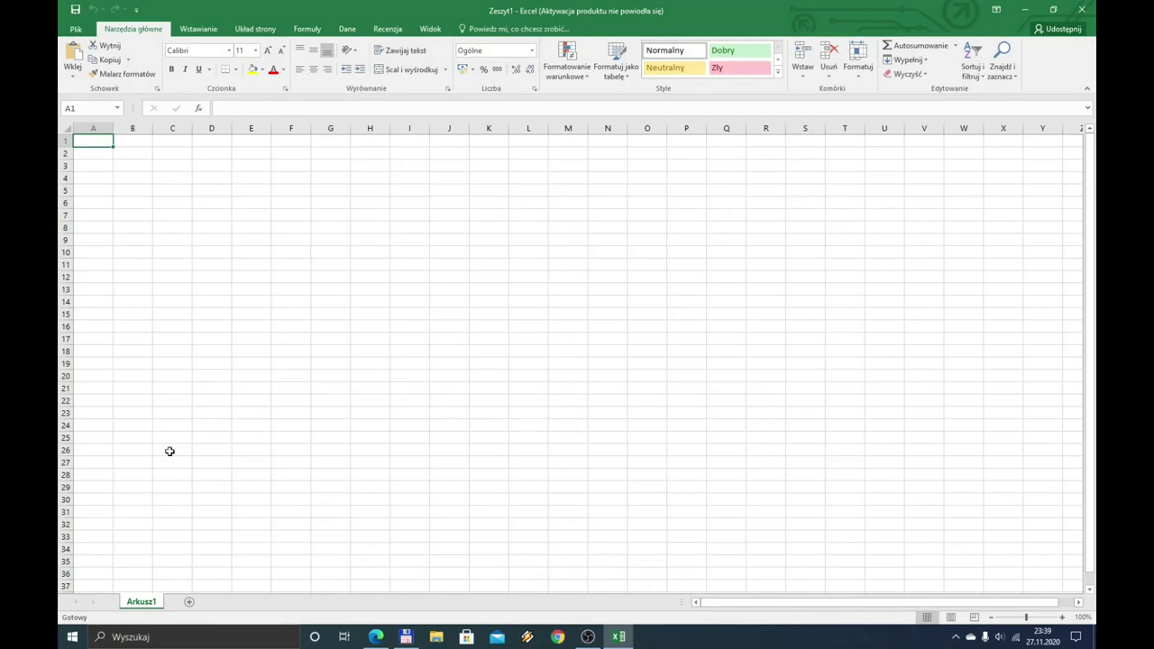
{"action": "scroll", "coordinate": [171, 450], "scroll_direction": "up", "scroll_amount": 4, "text": "ctrl"}
{"action": "scroll", "coordinate": [170, 449], "scroll_direction": "up", "scroll_amount": 5, "text": "ctrl"}
{"action": "scroll", "coordinate": [171, 447], "scroll_direction": "up", "scroll_amount": 4, "text": "ctrl"}
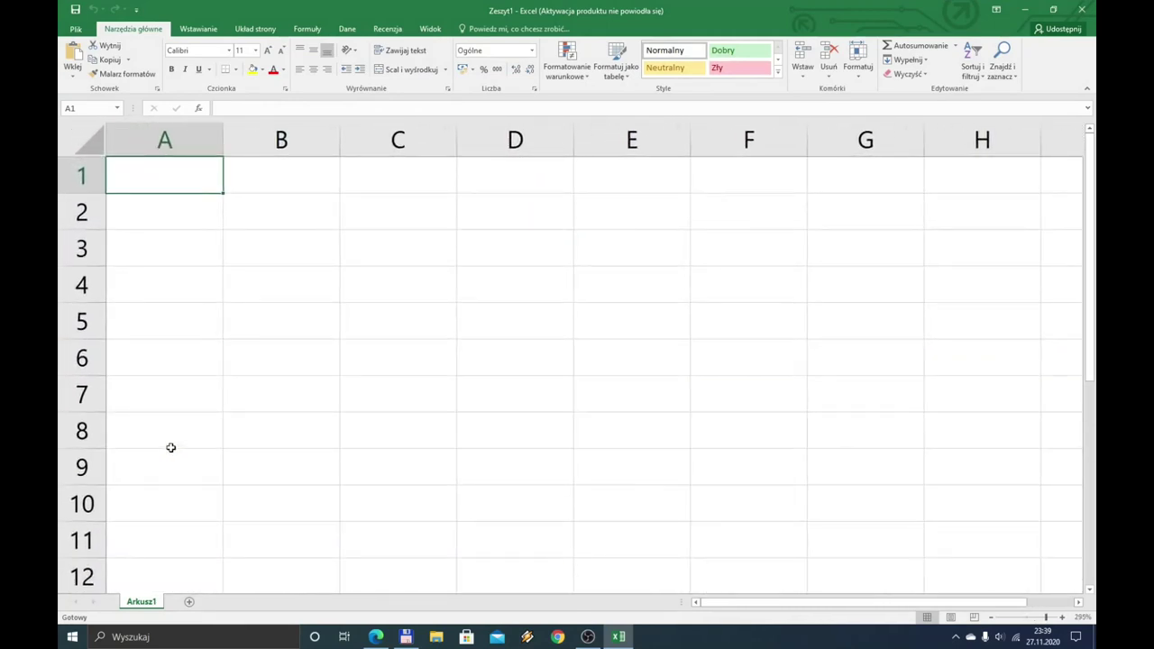
{"action": "type", "text": "Dzień"}
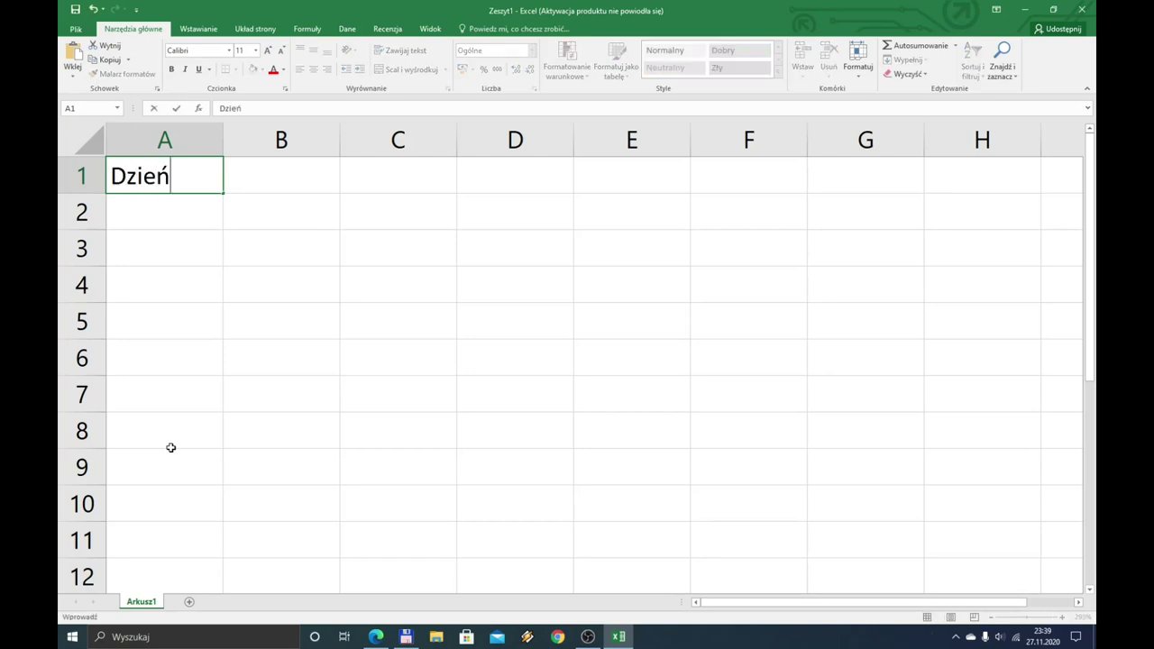
{"action": "key", "text": "Return"}
Fill A2:A181 with day numbers 1 to 180, starting the series from 1 and 2
{"action": "type", "text": "1"}
{"action": "key", "text": "Return"}
{"action": "type", "text": "2"}
{"action": "key", "text": "Return"}
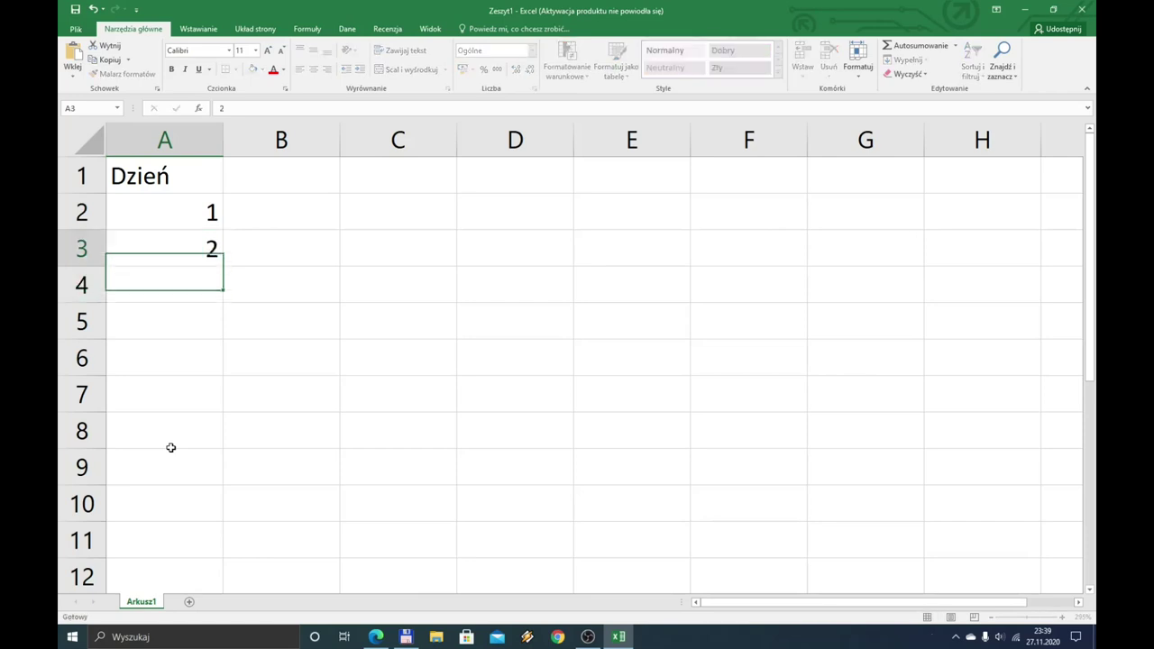
{"action": "key", "text": "Up"}
{"action": "key", "text": "Up"}
{"action": "mouse_move", "coordinate": [187, 216]}
{"action": "left_mouse_down"}
{"action": "mouse_move", "coordinate": [175, 250]}
{"action": "mouse_move", "coordinate": [210, 575]}
{"action": "mouse_move", "coordinate": [130, 636]}
{"action": "left_mouse_up"}
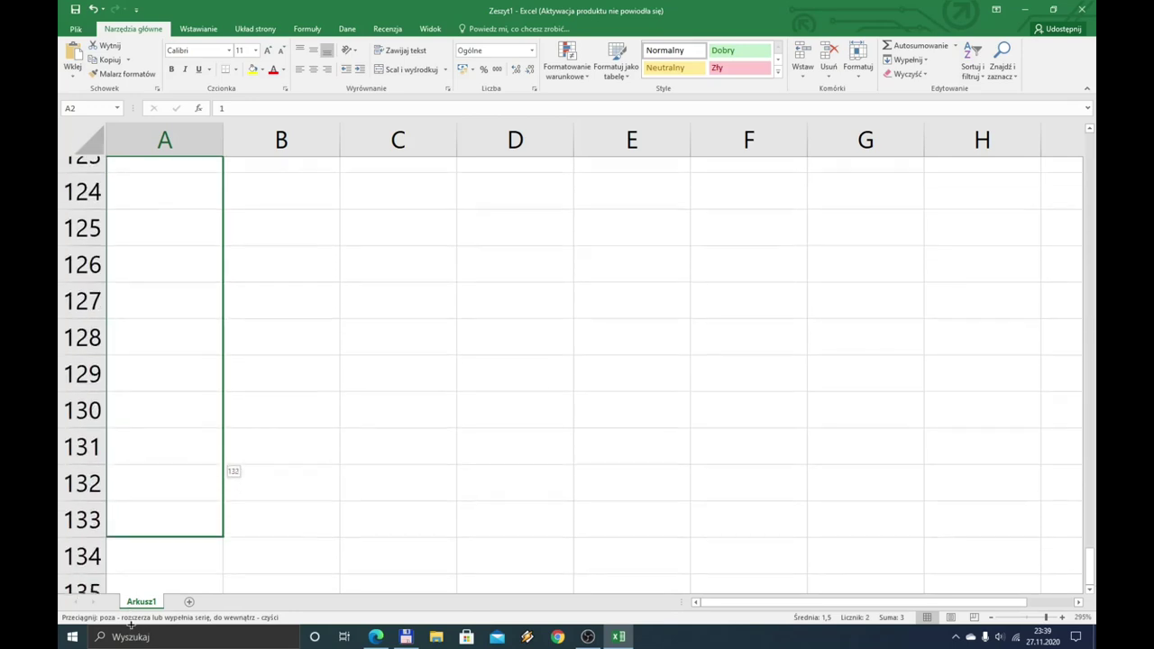
{"action": "left_click_drag", "start_coordinate": [131, 636], "coordinate": [151, 417]}
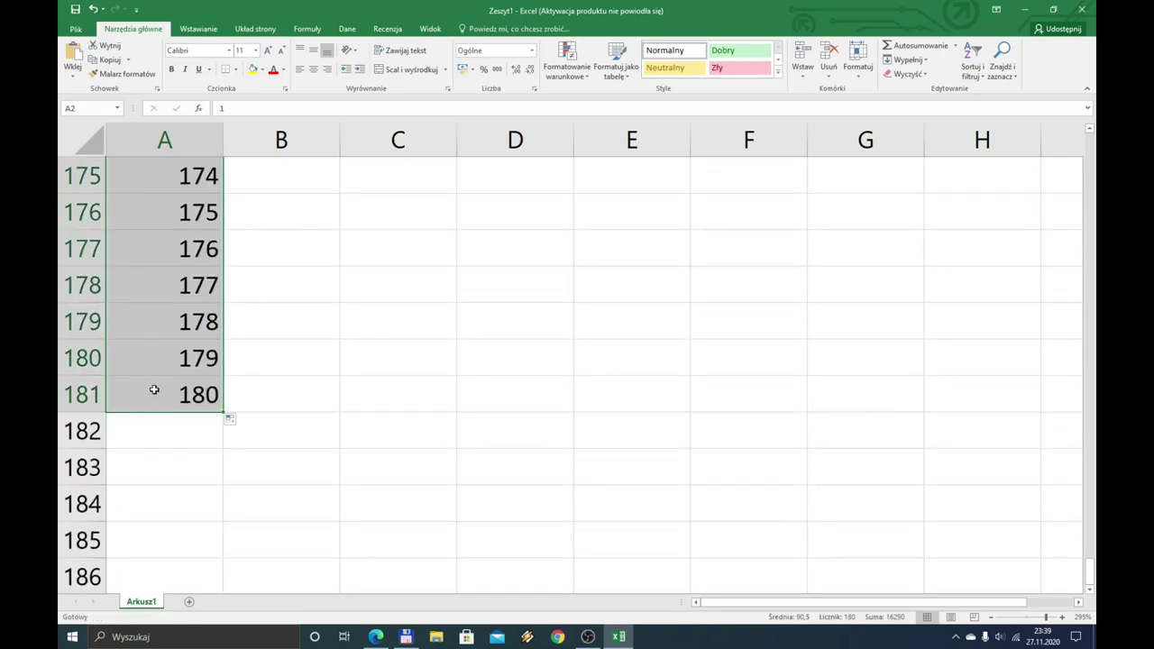
{"action": "left_click", "coordinate": [154, 390]}
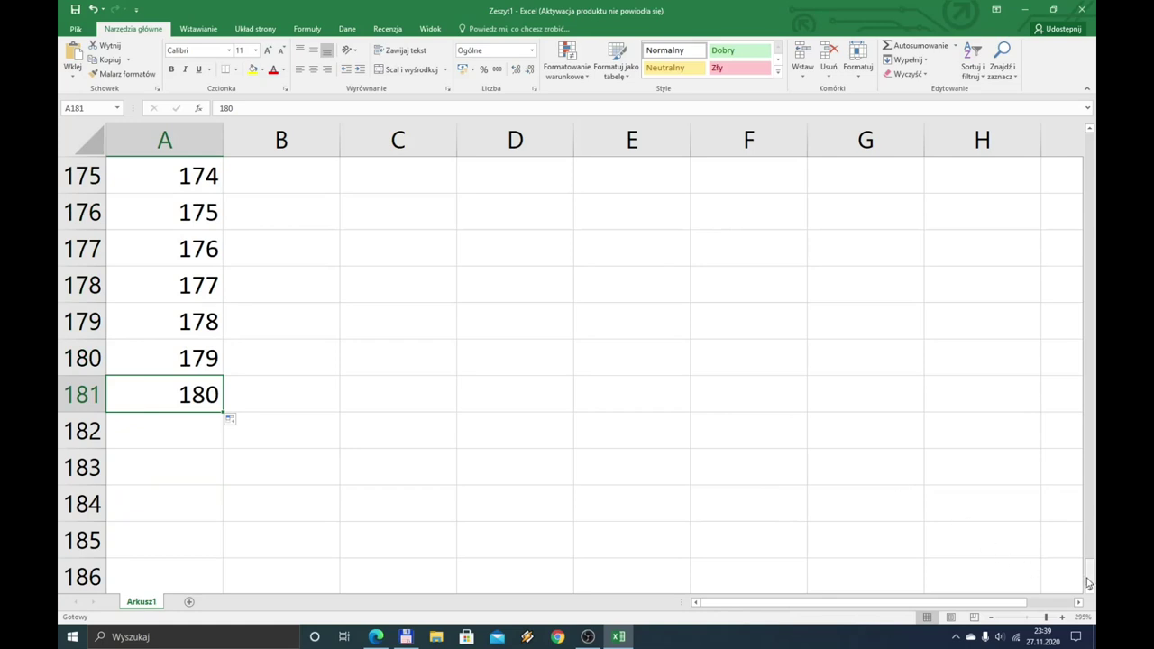
{"action": "left_click_drag", "start_coordinate": [1089, 583], "coordinate": [1089, 153]}
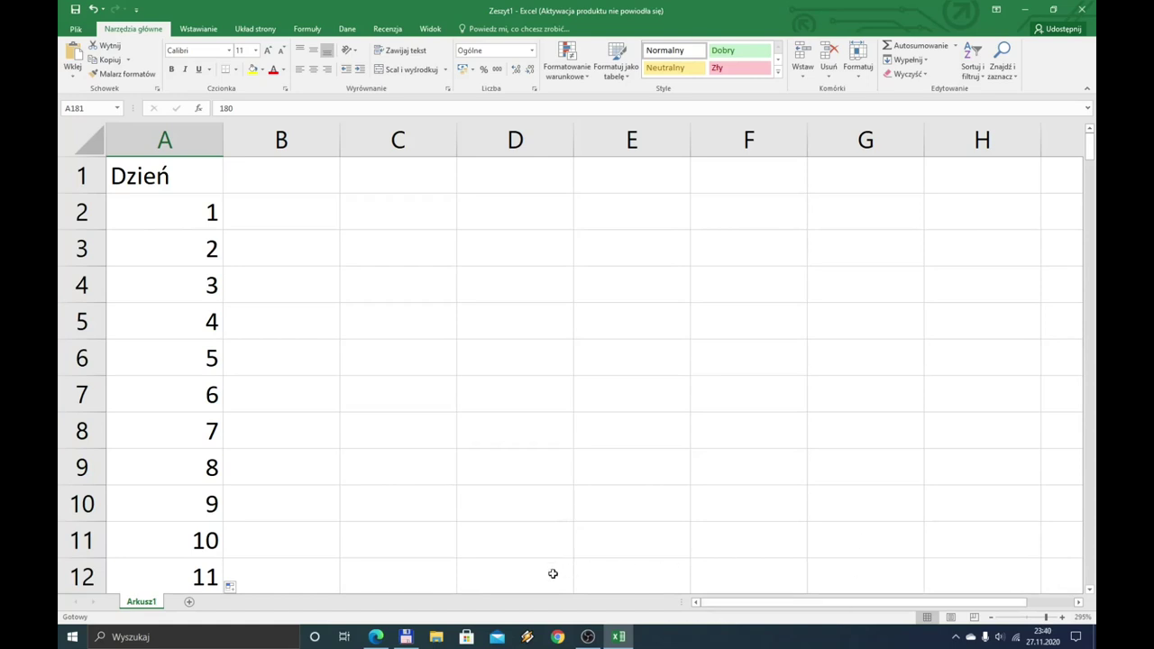
{"action": "left_click", "coordinate": [379, 637]}
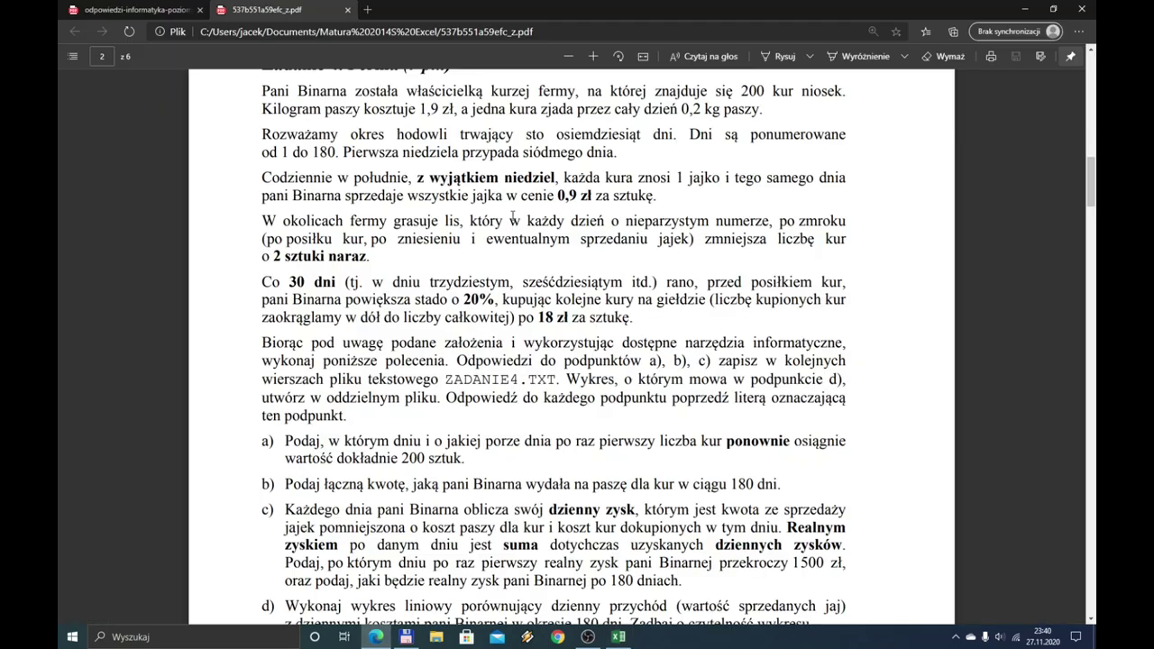
{"action": "left_click_drag", "start_coordinate": [504, 177], "coordinate": [555, 178]}
{"action": "left_click", "coordinate": [585, 226]}
{"action": "scroll", "coordinate": [466, 242], "scroll_direction": "up", "scroll_amount": 1}
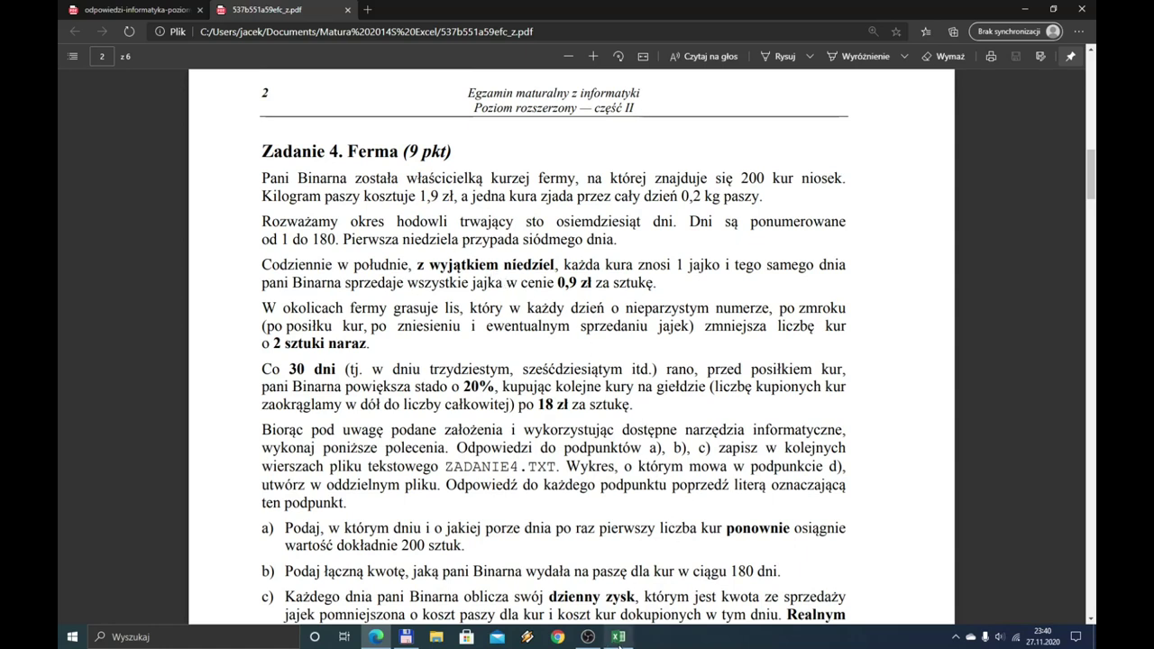
{"action": "left_click", "coordinate": [618, 636]}
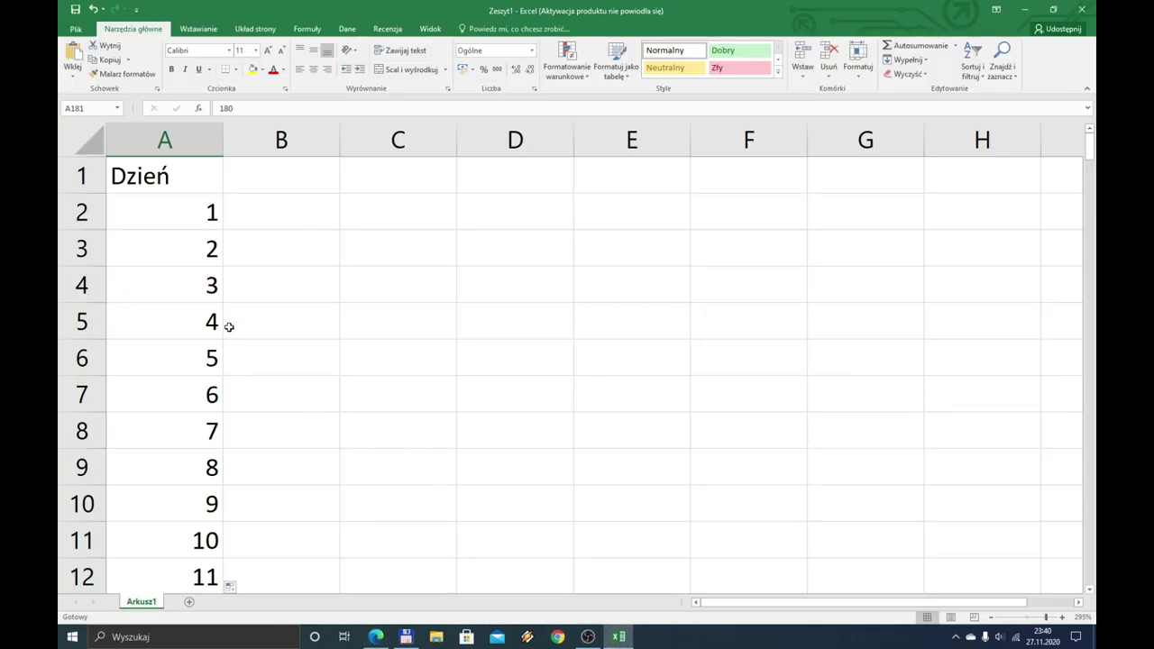
Enter the header Dzień tyg. in B1
{"action": "left_click", "coordinate": [282, 170]}
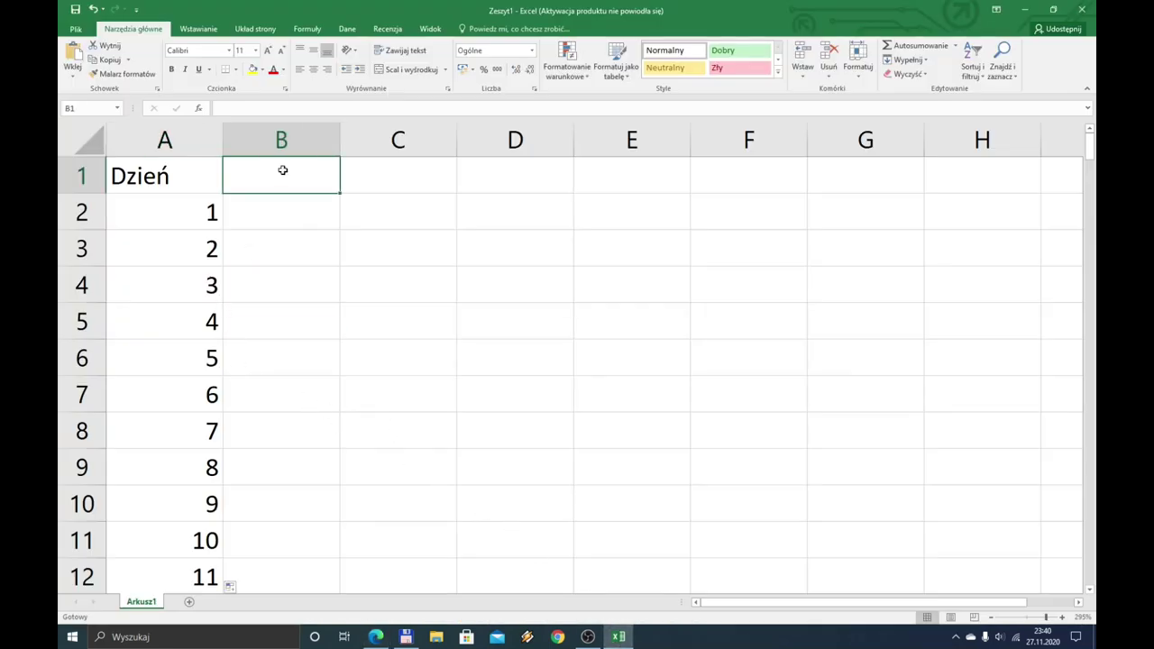
{"action": "type", "text": "Dzień tyg."}
{"action": "key", "text": "Return"}
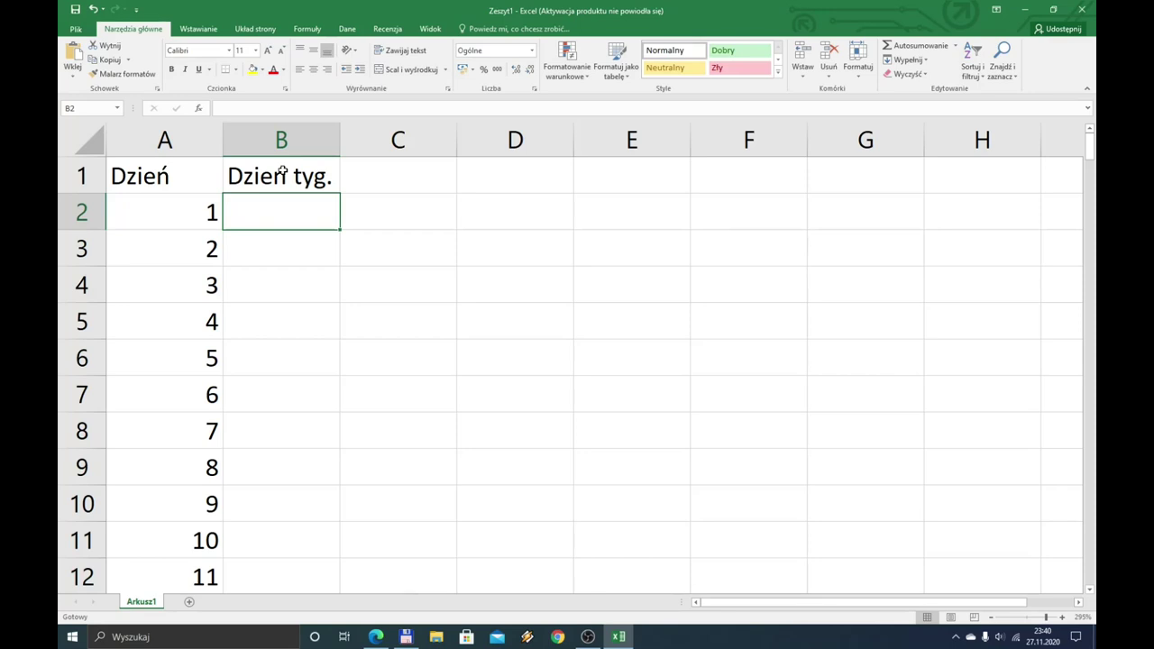
{"action": "key", "text": "Left"}
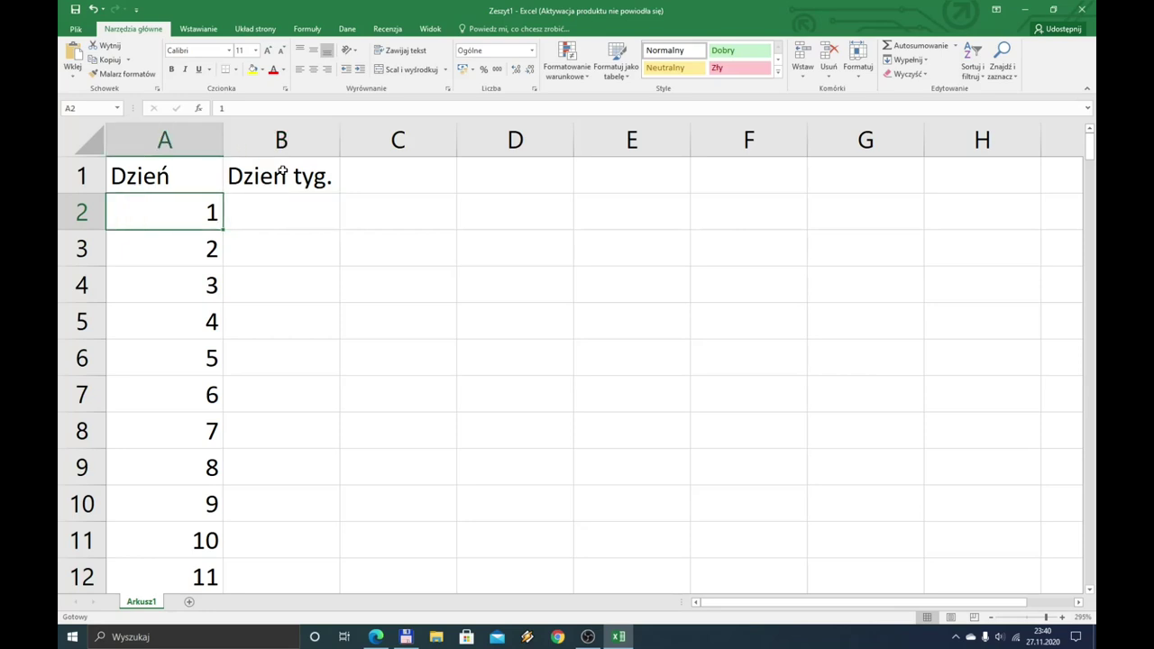
{"action": "key", "text": "Right"}
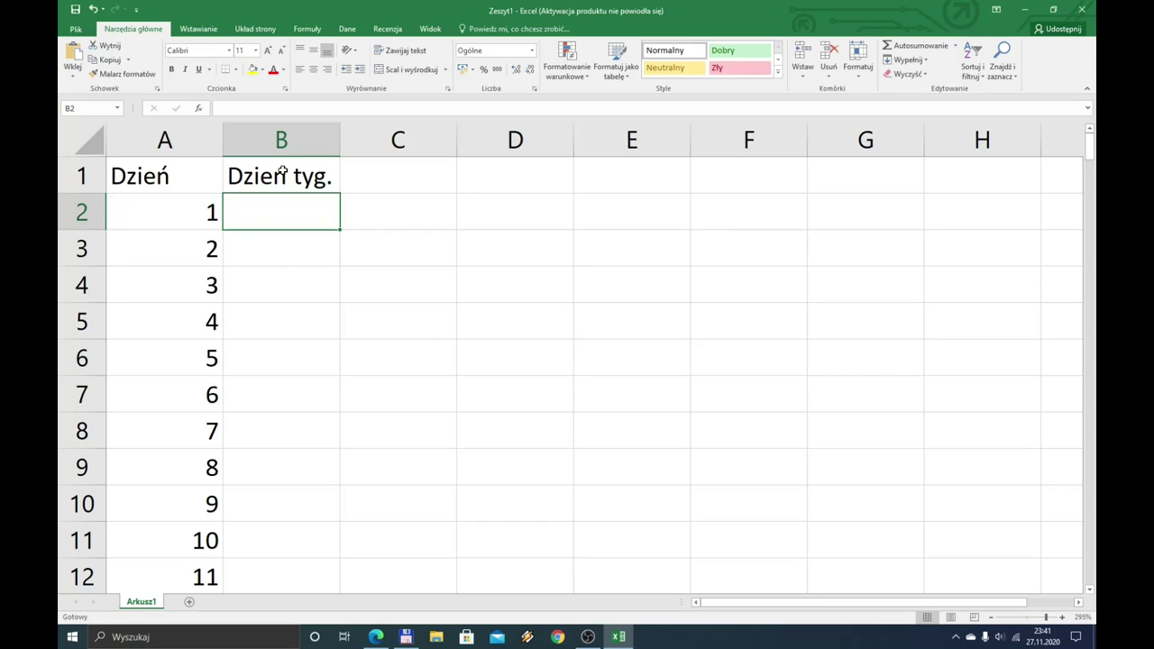
Enter =MOD(A2;7) in B2 and fill it down all days, so day 7 shows 0
{"action": "type", "text": "="}
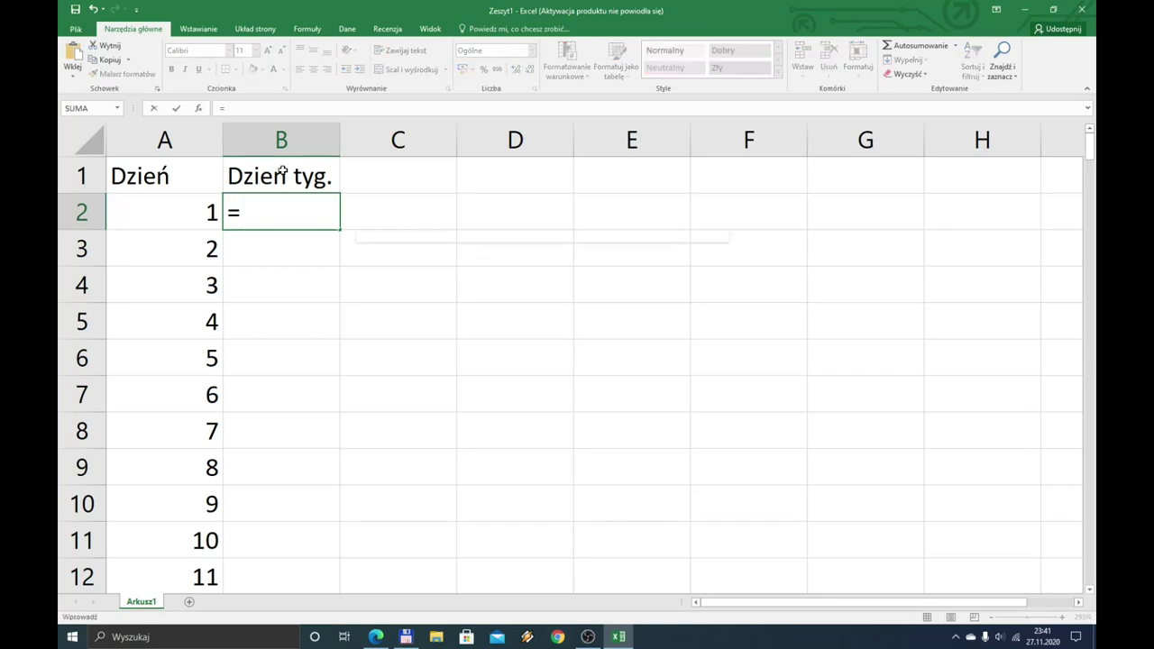
{"action": "type", "text": "mod(A"}
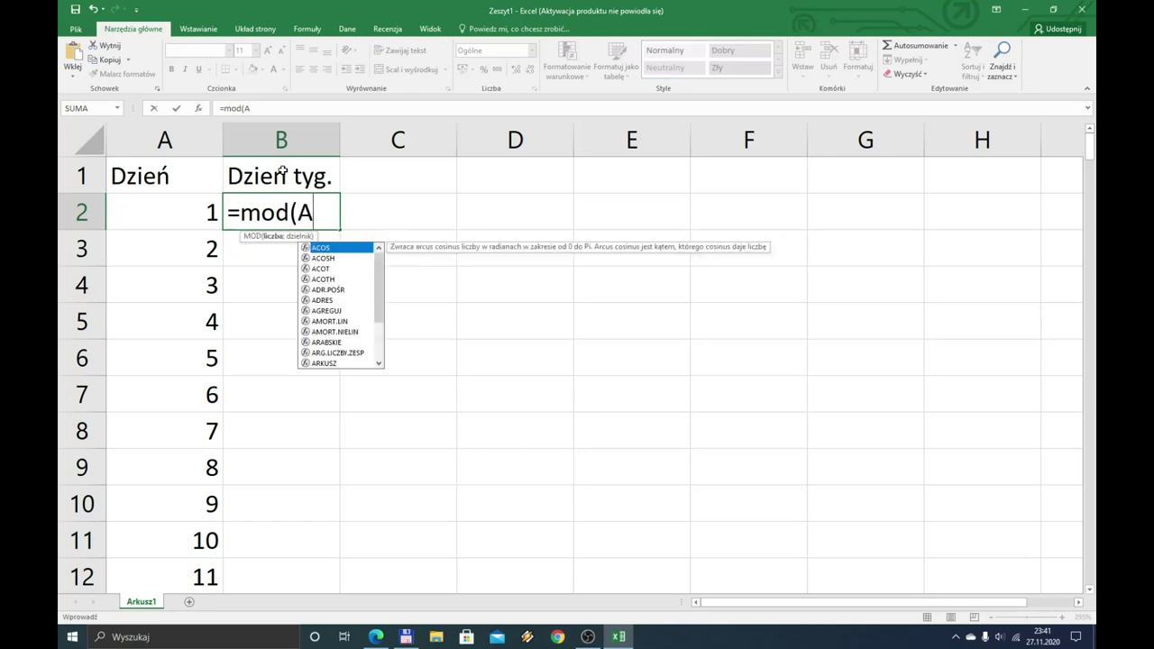
{"action": "type", "text": "2"}
{"action": "type", "text": ";7_"}
{"action": "key", "text": "BackSpace"}
{"action": "type", "text": ")"}
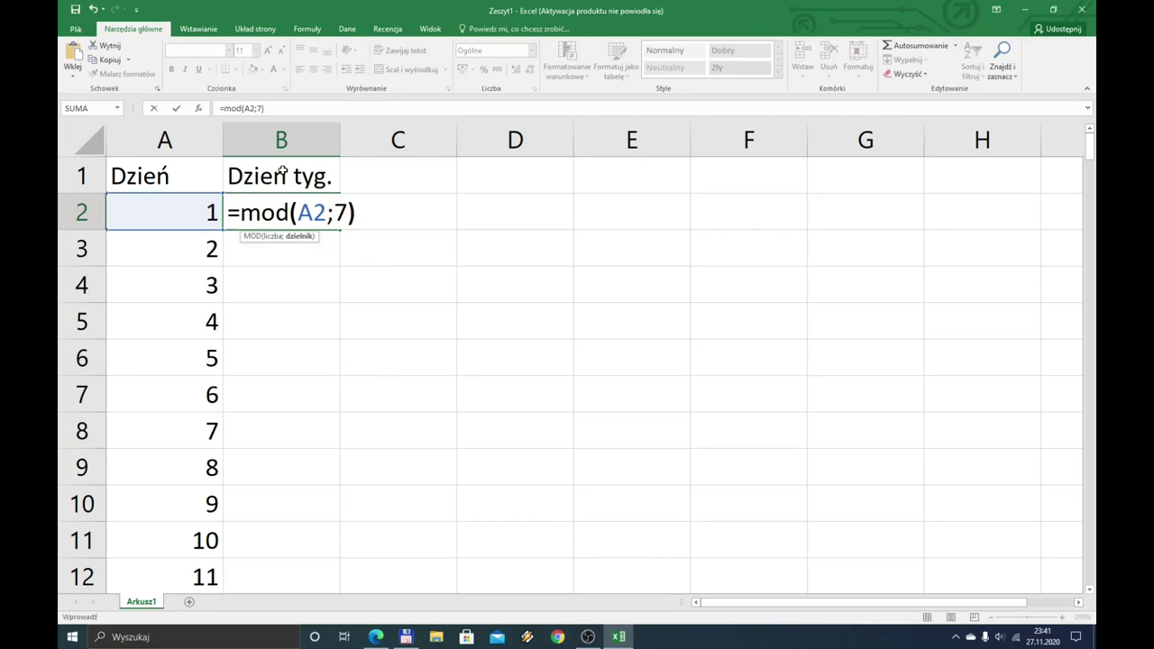
{"action": "key", "text": "Return"}
{"action": "left_click", "coordinate": [319, 213]}
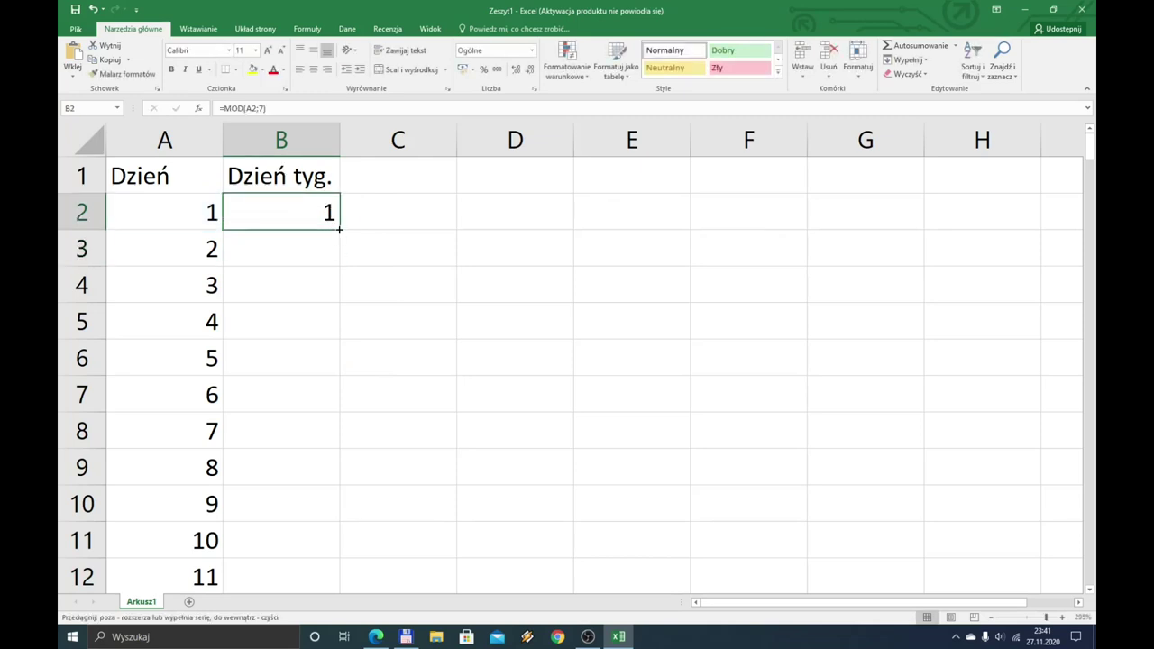
{"action": "double_click", "coordinate": [339, 229]}
{"action": "left_click", "coordinate": [262, 440]}
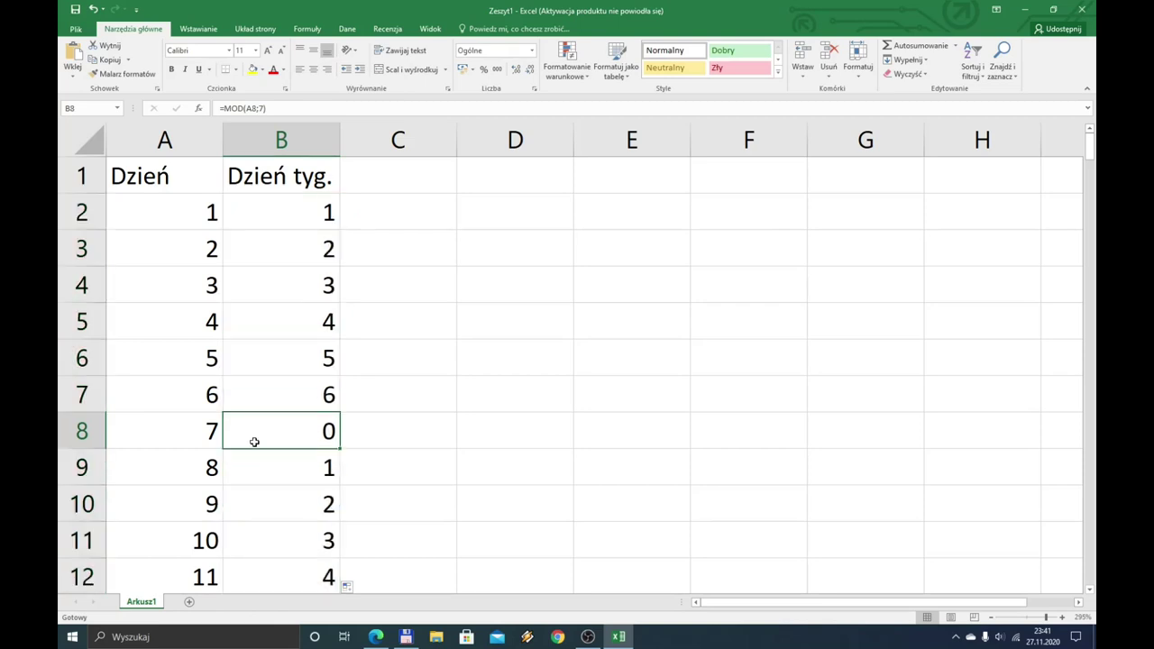
Confirm in the exam PDF that the first Sunday falls on day 7
{"action": "left_click", "coordinate": [376, 637]}
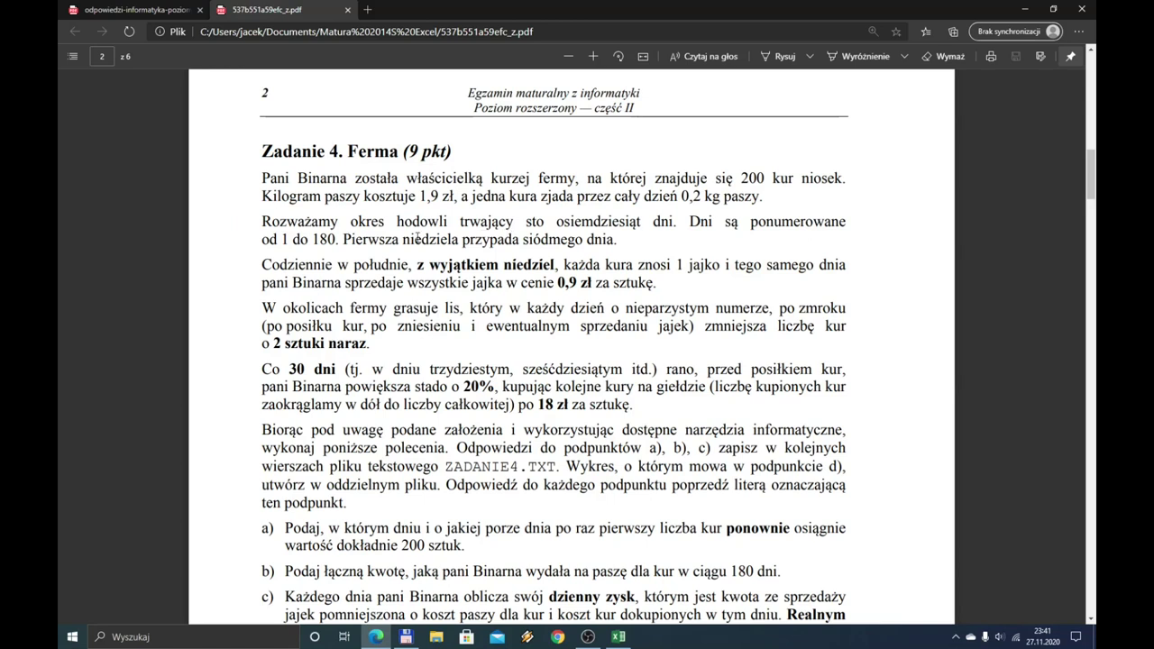
{"action": "left_click_drag", "start_coordinate": [343, 242], "coordinate": [619, 242]}
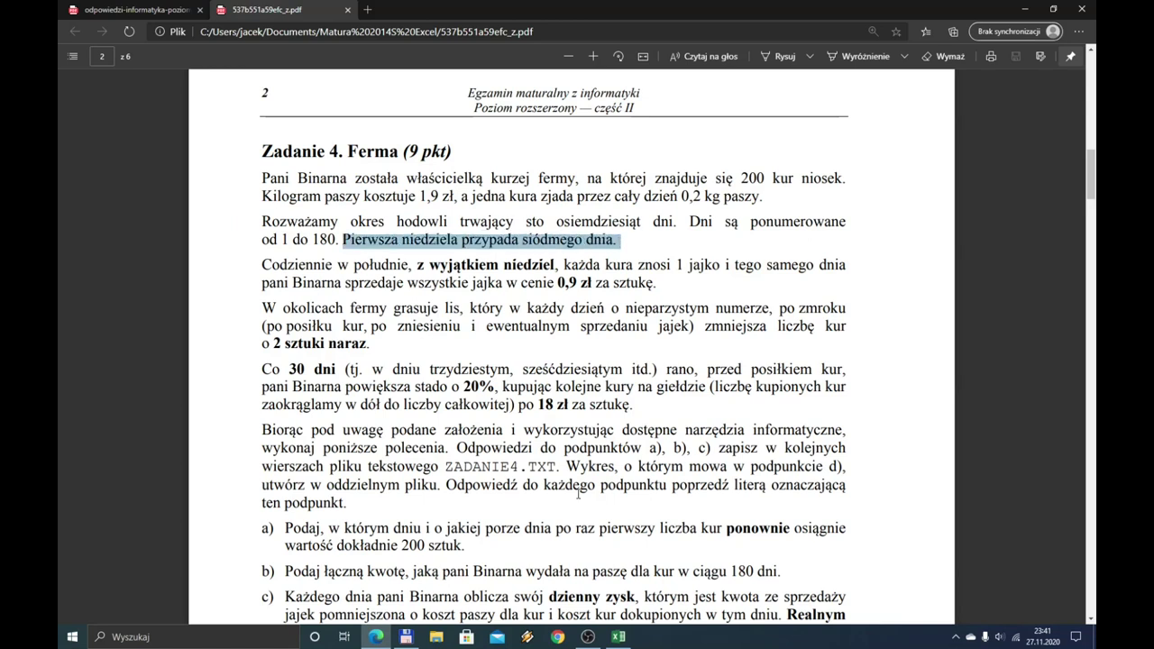
{"action": "left_click", "coordinate": [617, 636]}
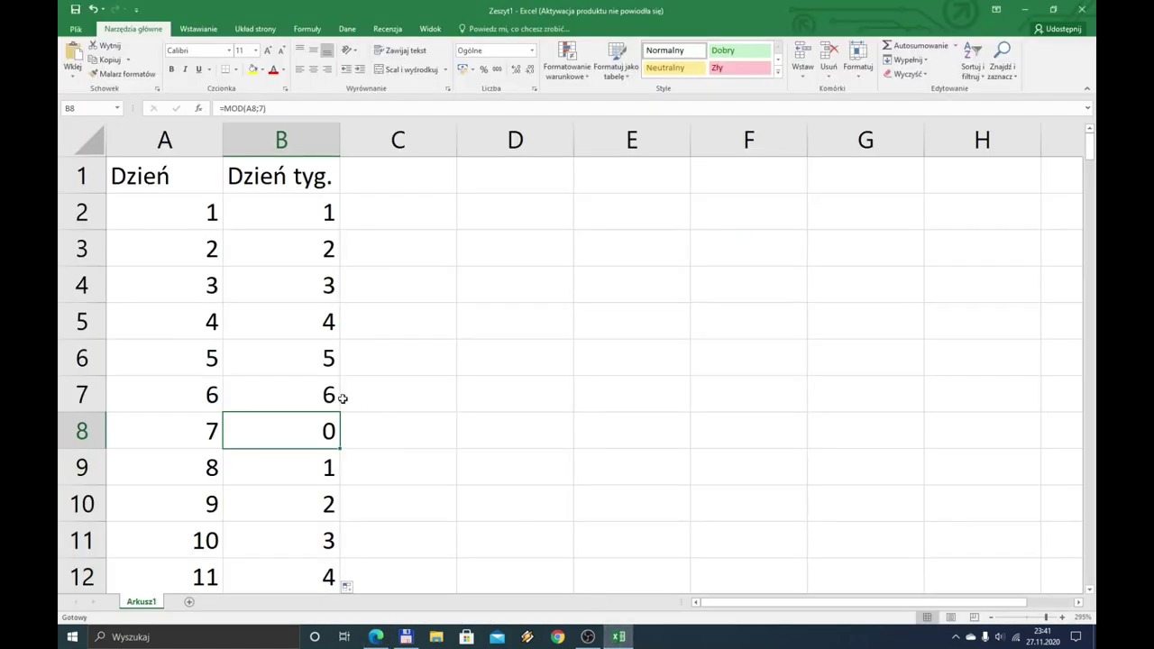
{"action": "left_click", "coordinate": [205, 442]}
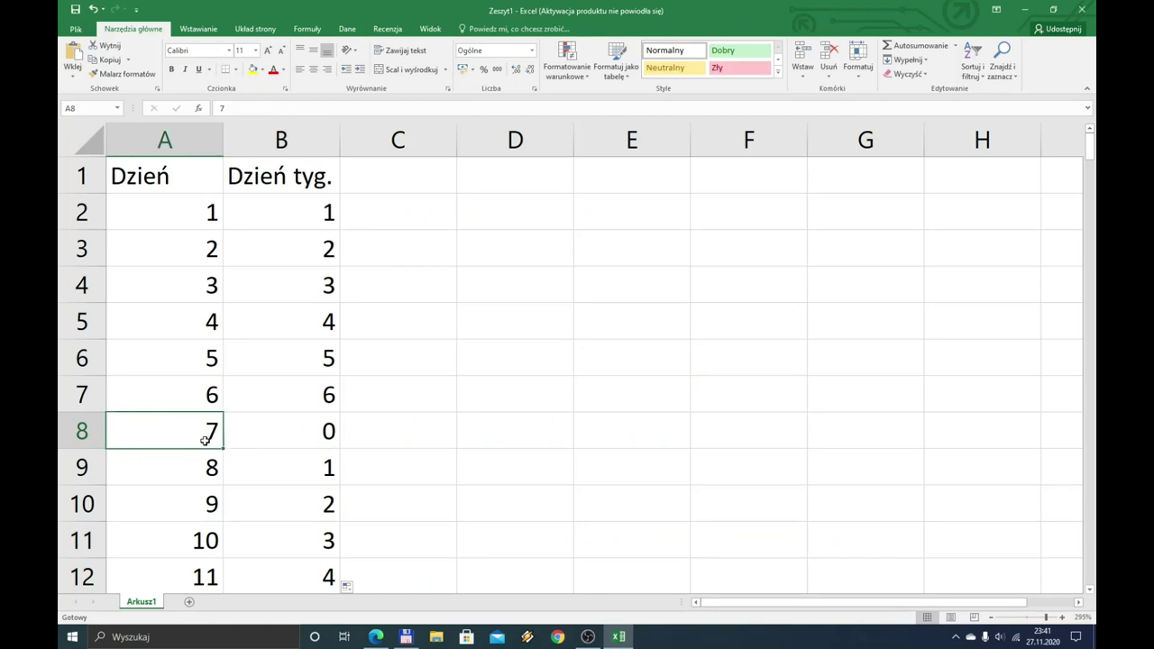
{"action": "left_click", "coordinate": [299, 441]}
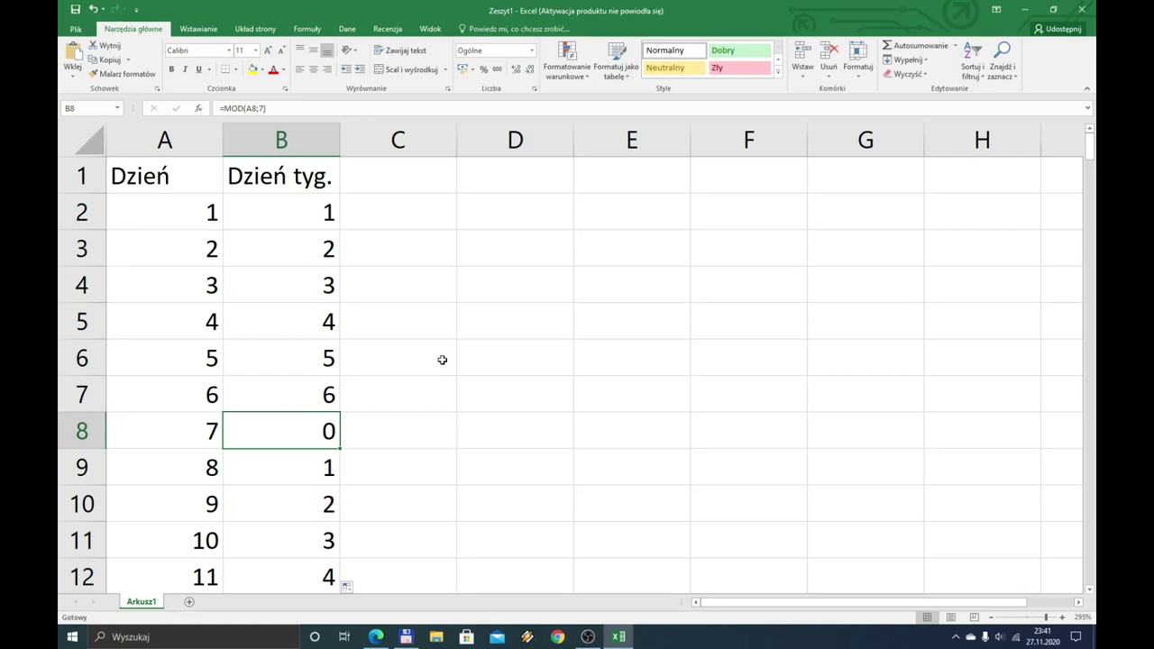
{"action": "left_click", "coordinate": [407, 185]}
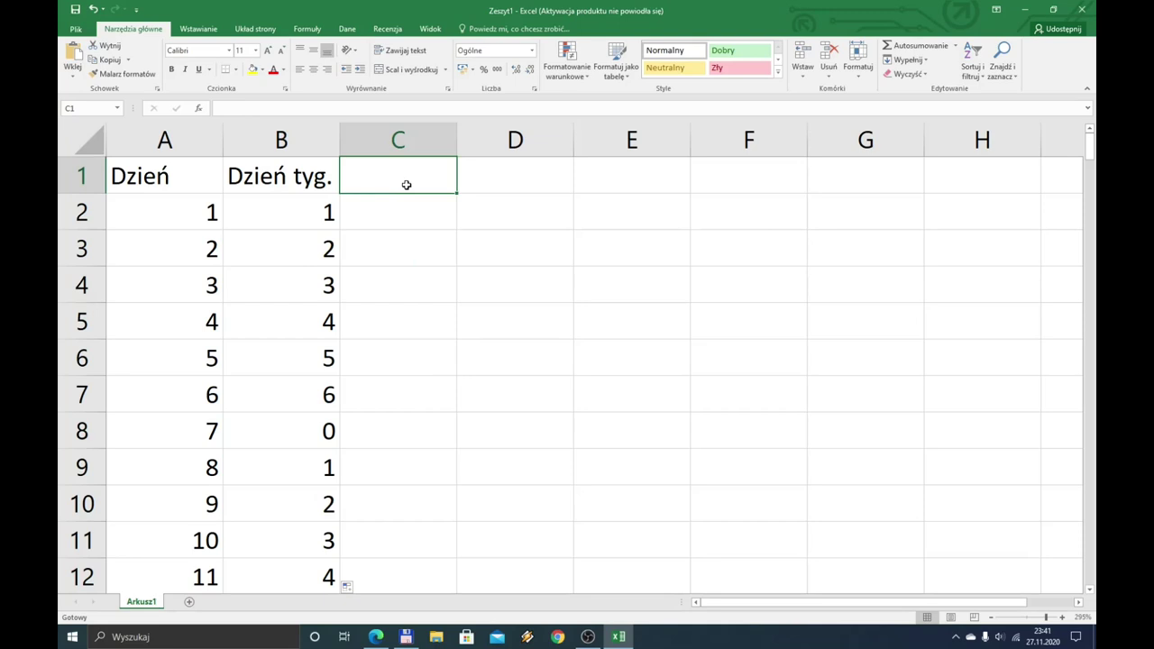
Enter the header Kury - rano in C1 and widen column C to fit
{"action": "type", "text": "Kury - rano"}
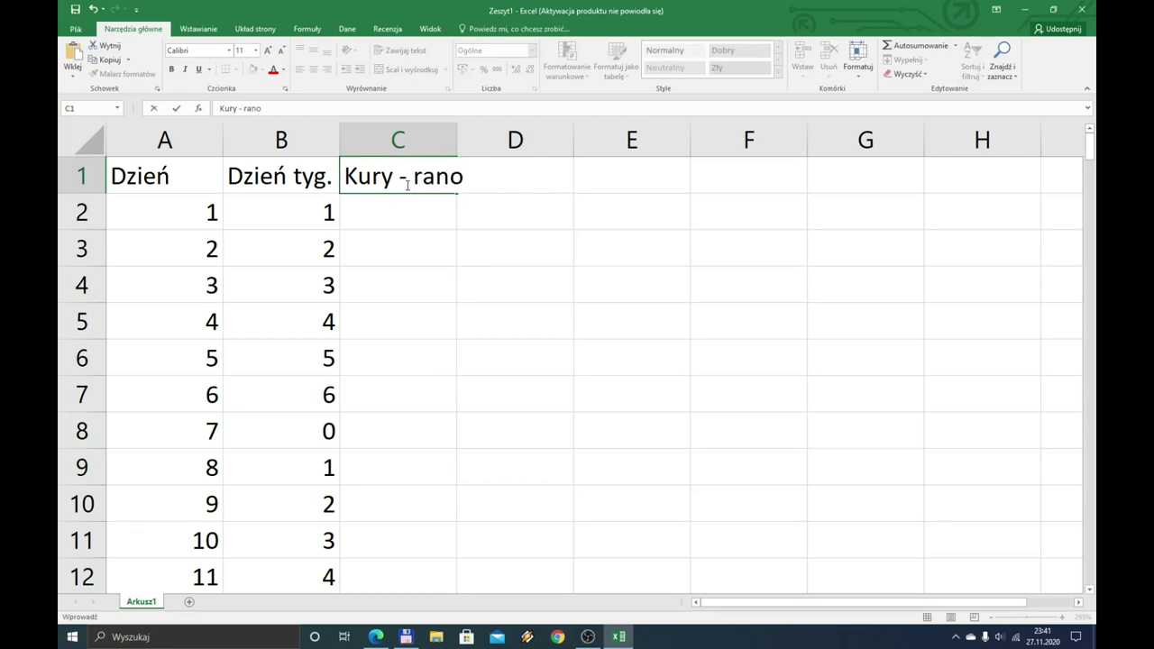
{"action": "key", "text": "Return"}
{"action": "left_click", "coordinate": [406, 181]}
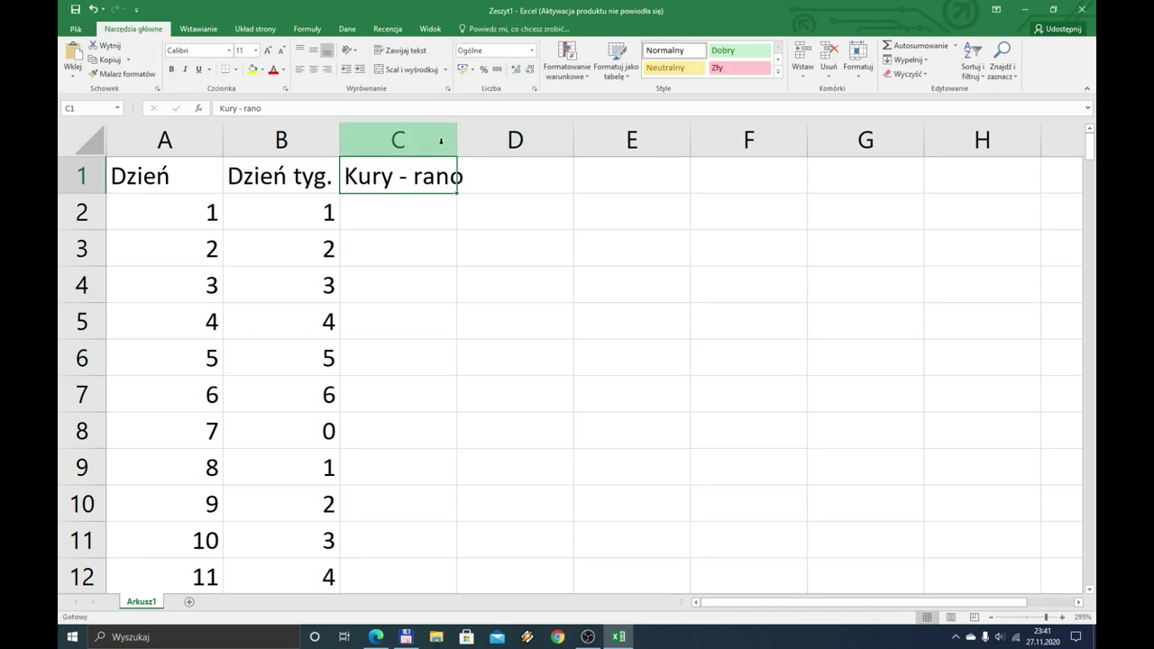
{"action": "left_click_drag", "start_coordinate": [457, 141], "coordinate": [469, 141]}
Enter Kury - wieczorem in D1, widen column D, and bring the task PDF back
{"action": "left_click", "coordinate": [516, 178]}
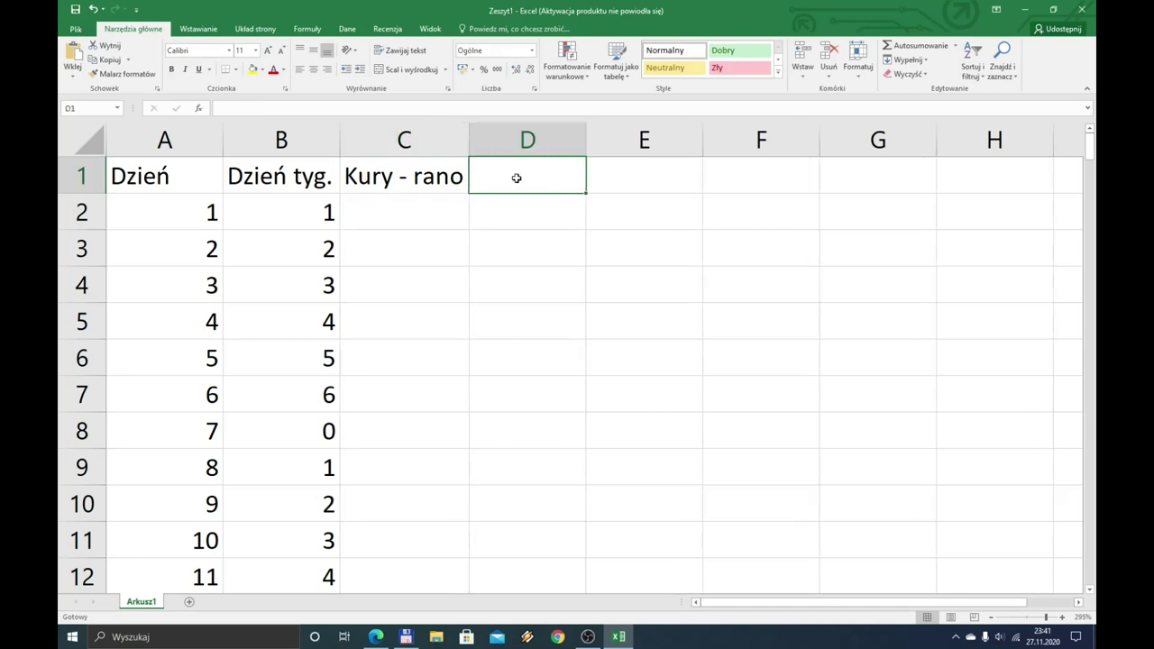
{"action": "type", "text": "Kury - wieczore"}
{"action": "key", "text": "BackSpace"}
{"action": "type", "text": "rem"}
{"action": "key", "text": "Return"}
{"action": "left_click", "coordinate": [516, 177]}
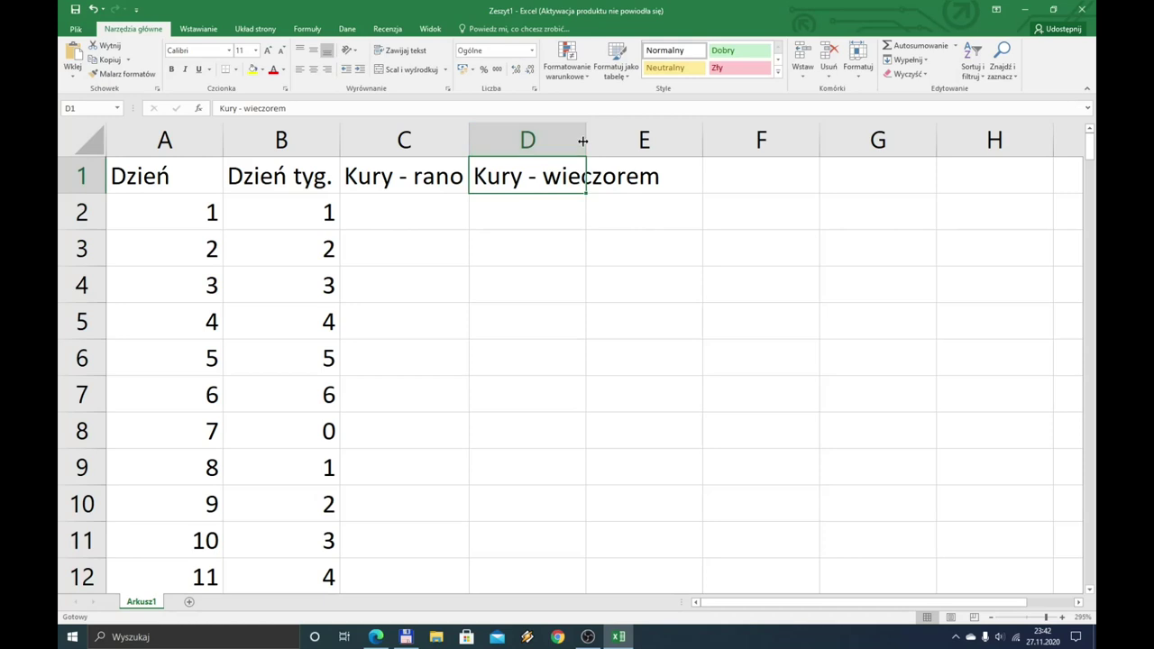
{"action": "left_click_drag", "start_coordinate": [586, 142], "coordinate": [664, 141]}
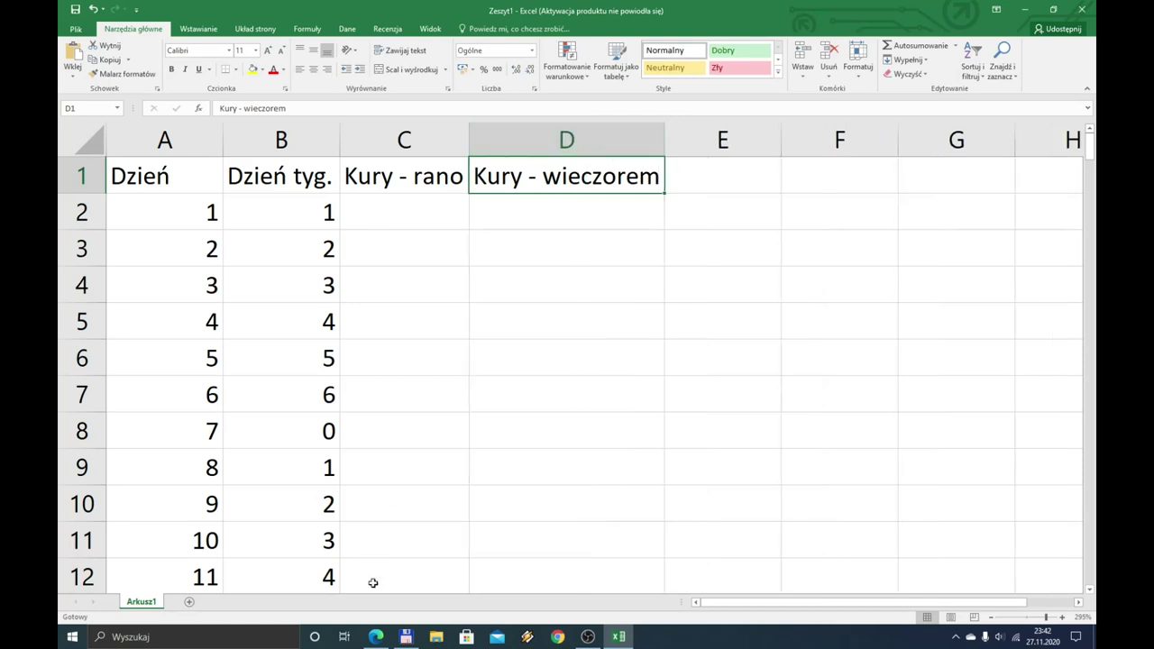
{"action": "left_click", "coordinate": [376, 636]}
{"action": "left_click", "coordinate": [403, 234]}
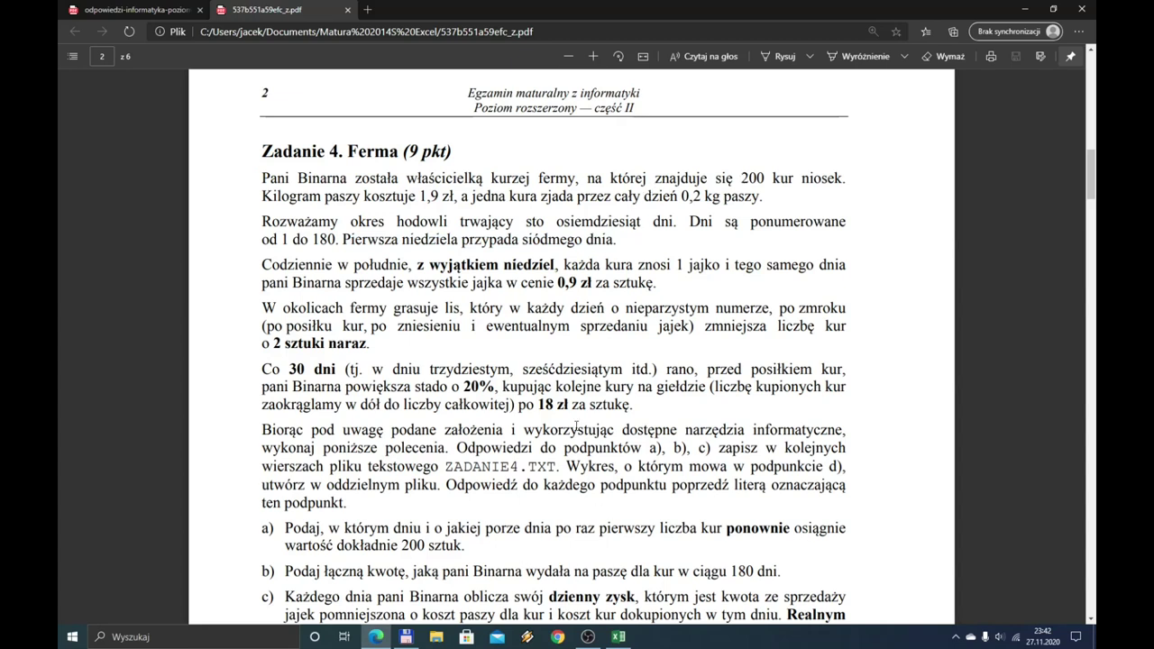
Enter 200 in C2 as day 1's morning hen count, then recheck the task rules
{"action": "left_click", "coordinate": [617, 636]}
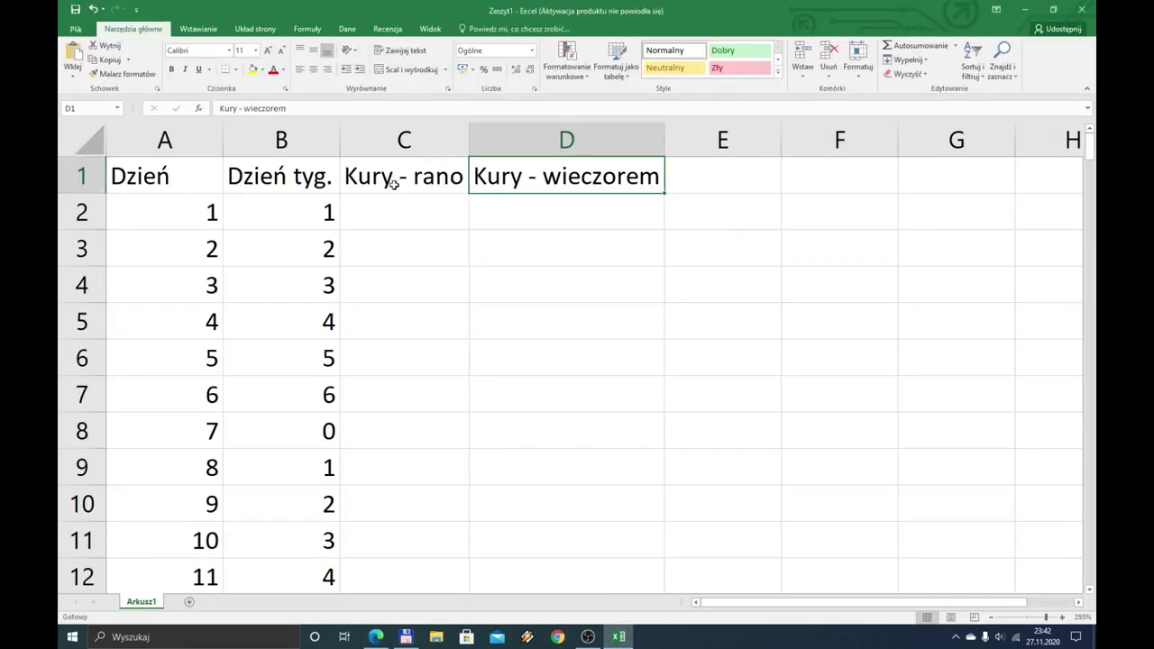
{"action": "left_click", "coordinate": [393, 214]}
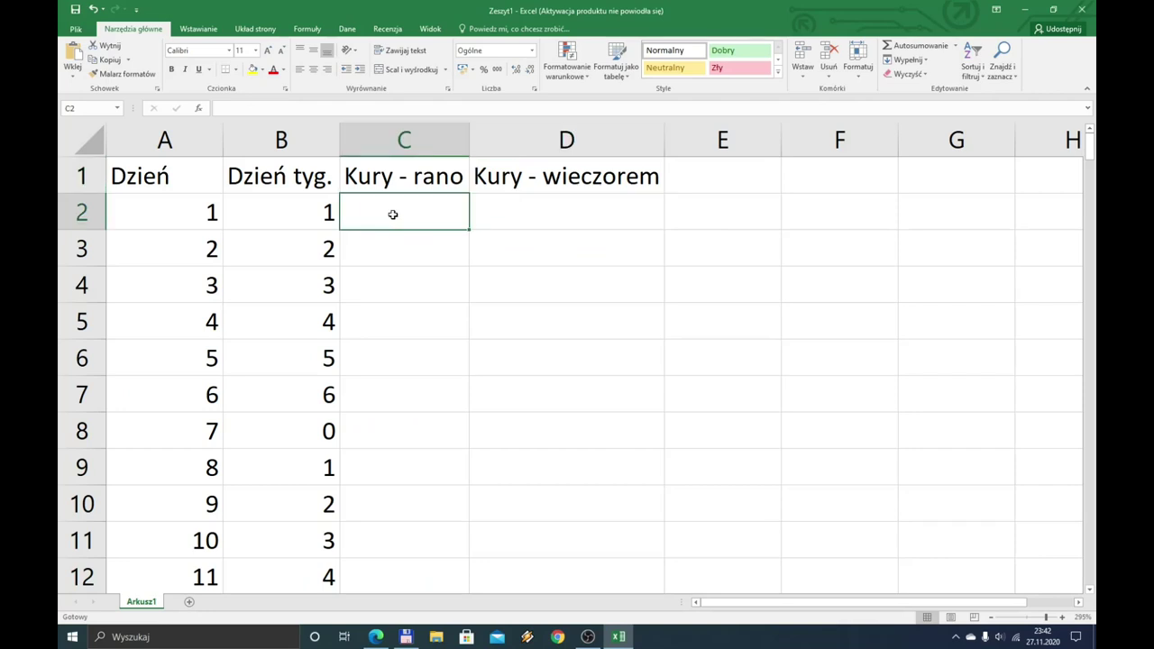
{"action": "type", "text": "200"}
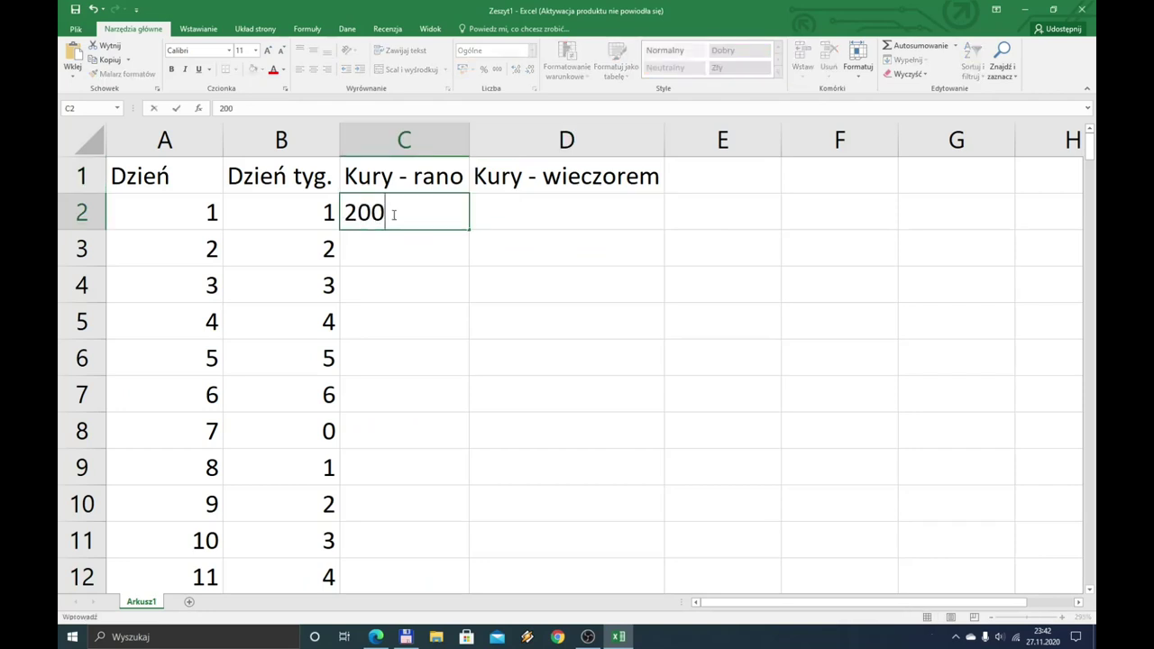
{"action": "key", "text": "Return"}
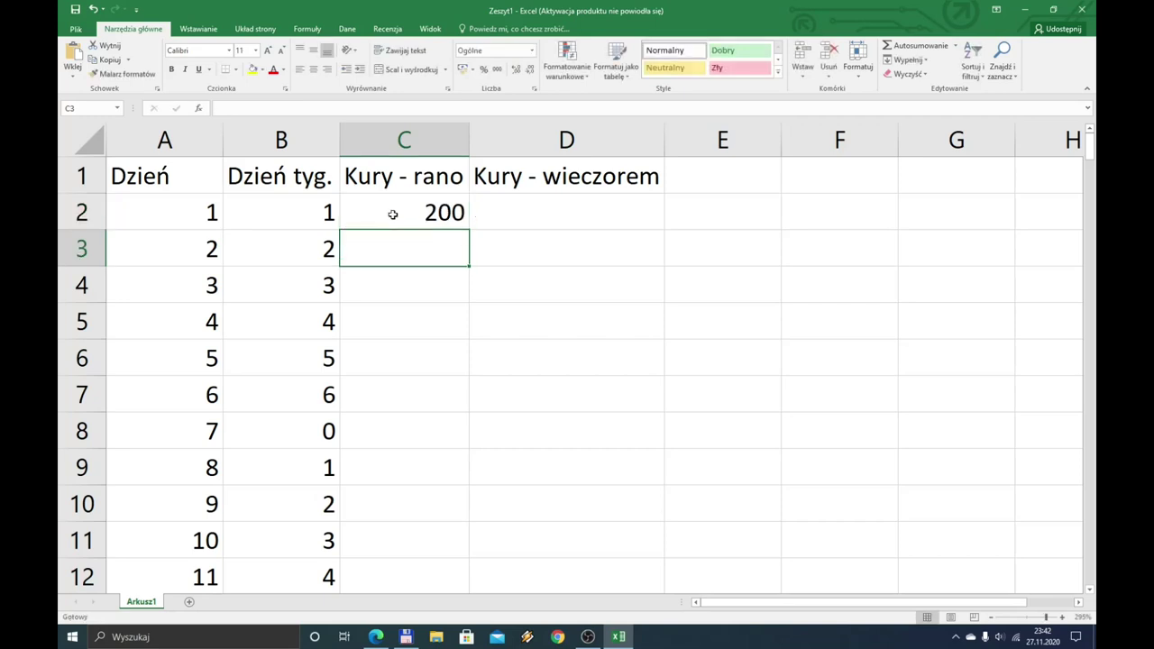
{"action": "key", "text": "Right"}
{"action": "key", "text": "Up"}
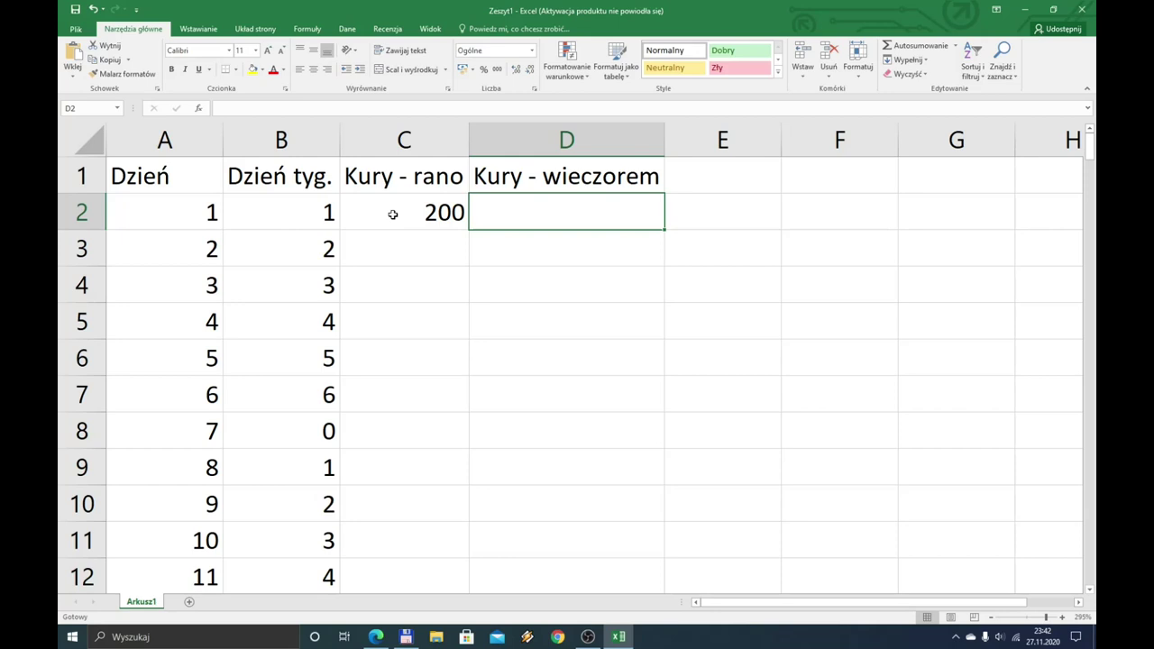
{"action": "left_click", "coordinate": [376, 636]}
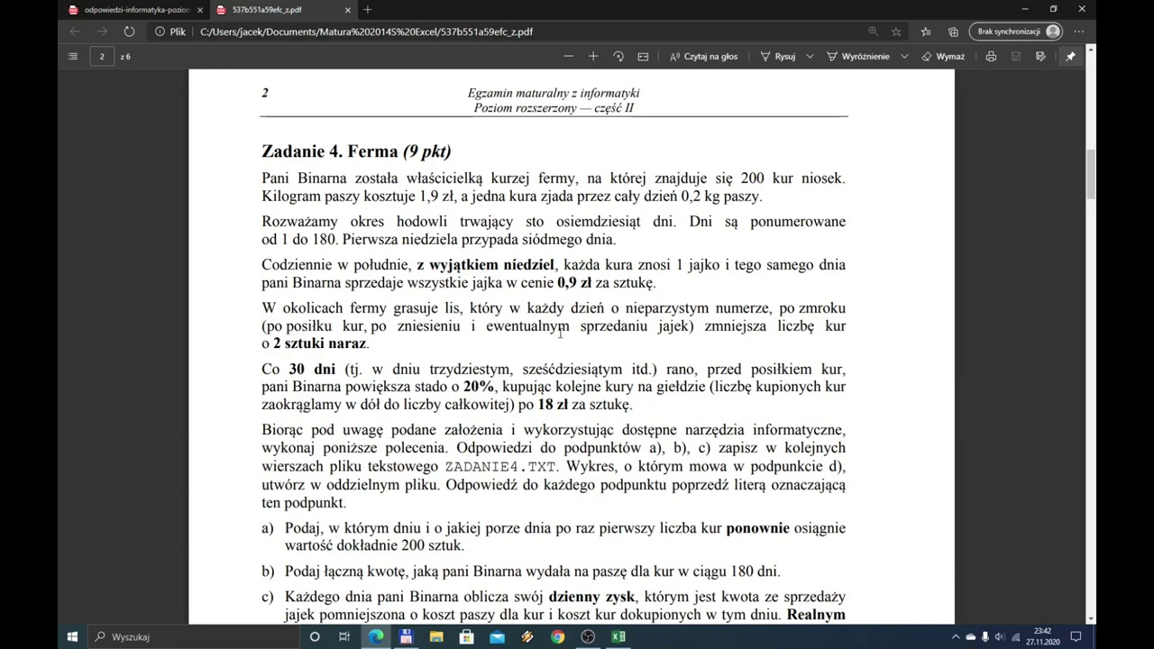
{"action": "left_click", "coordinate": [618, 636]}
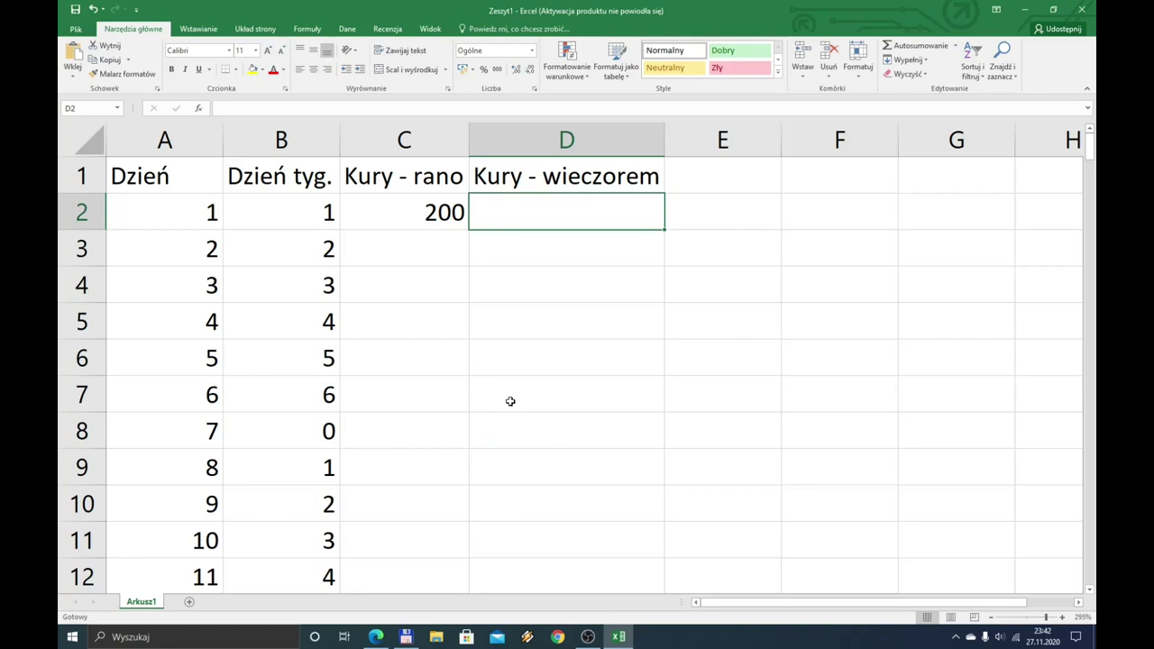
Enter =JEŻELI(MOD(A2;2)=1;C2-2;C2) in D2, giving 198 evening hens on day 1
{"action": "type", "text": "="}
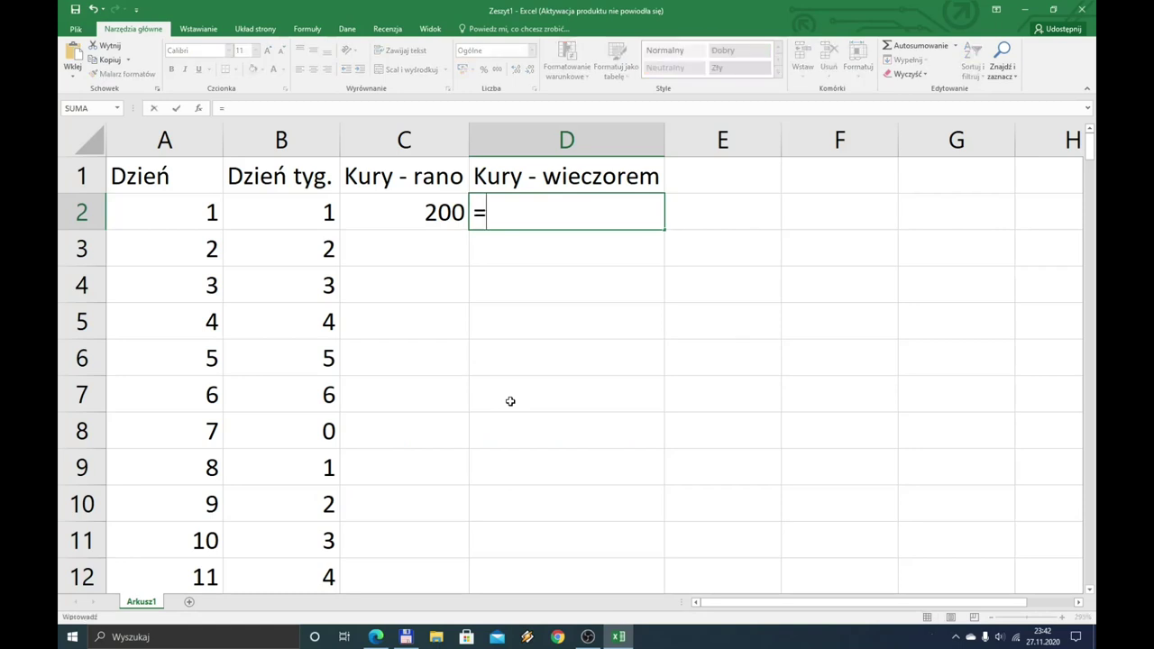
{"action": "type", "text": "je"}
{"action": "key", "text": "Tab"}
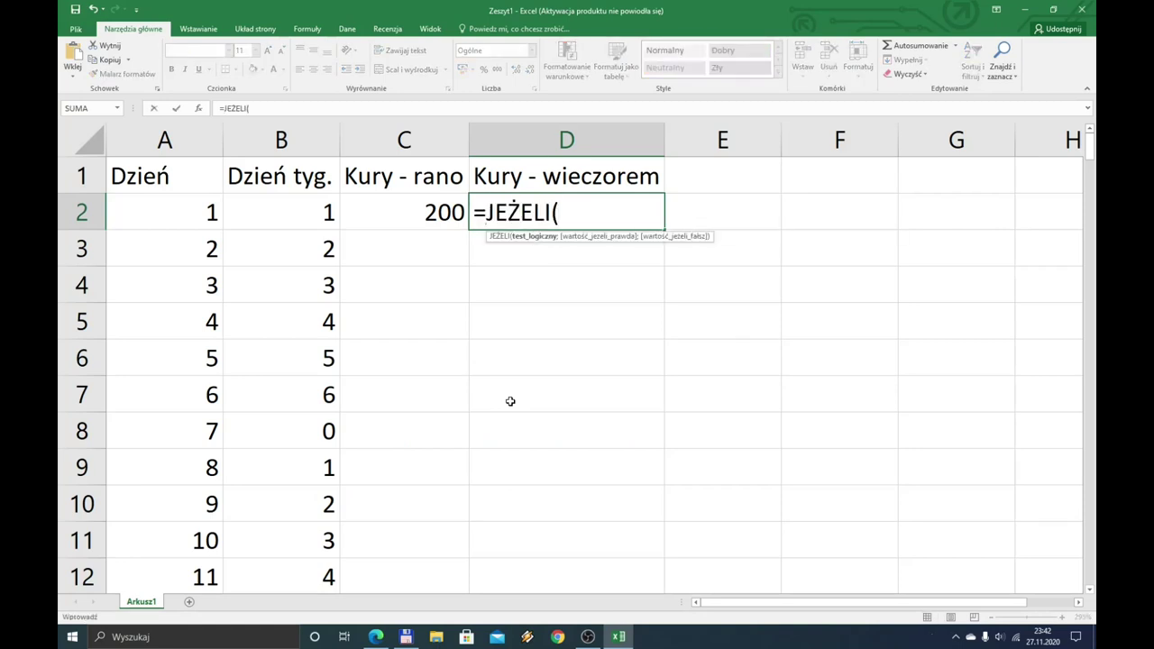
{"action": "type", "text": "mod(A"}
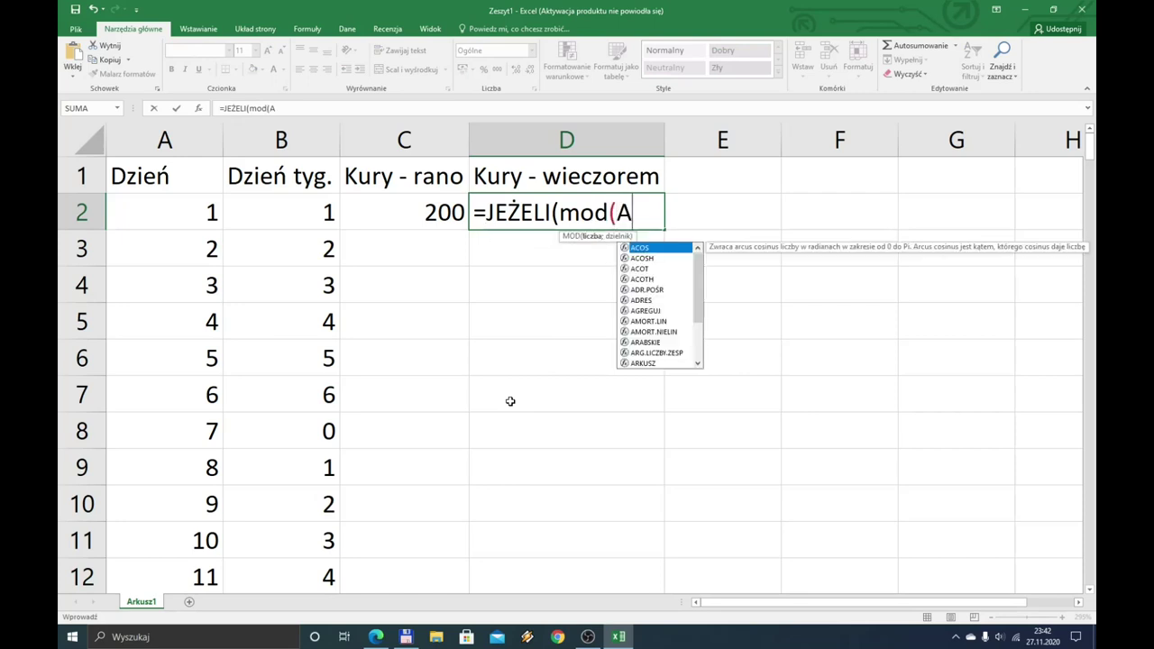
{"action": "type", "text": "2;2;"}
{"action": "key", "text": "BackSpace"}
{"action": "type", "text": ")=1"}
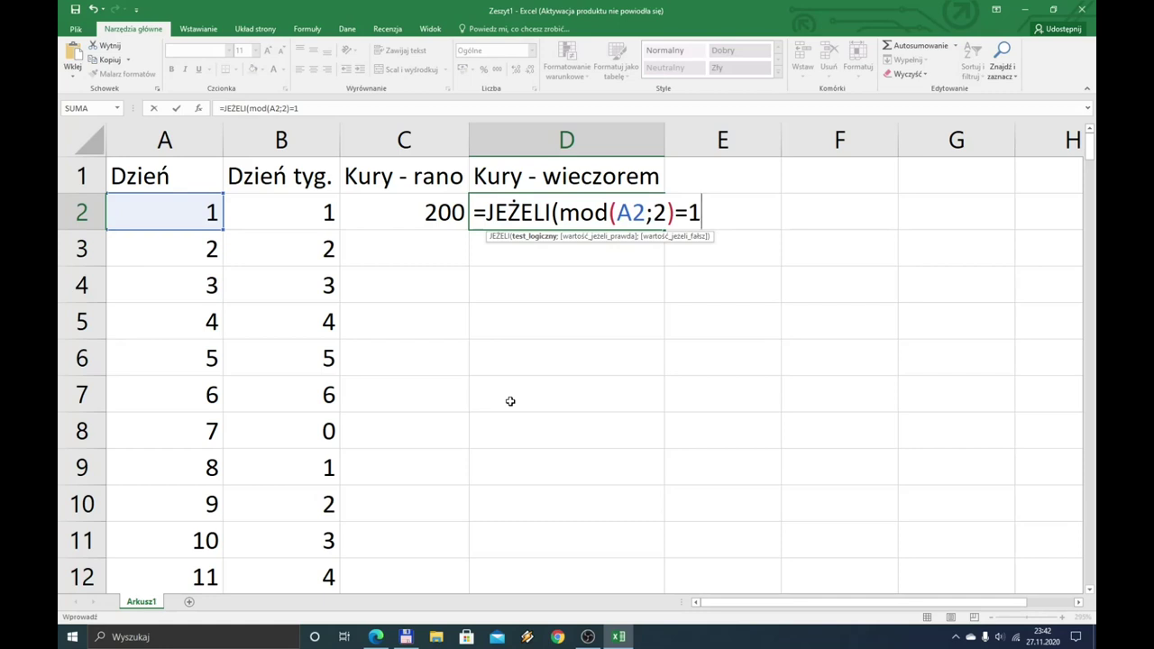
{"action": "type", "text": ";"}
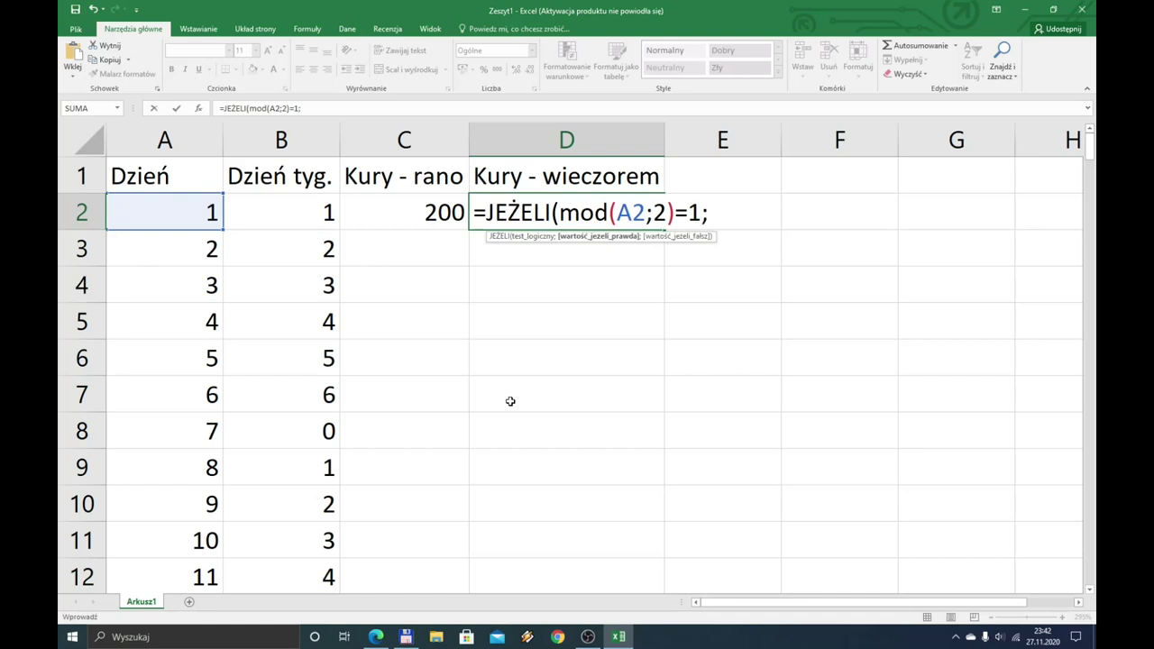
{"action": "type", "text": "C2"}
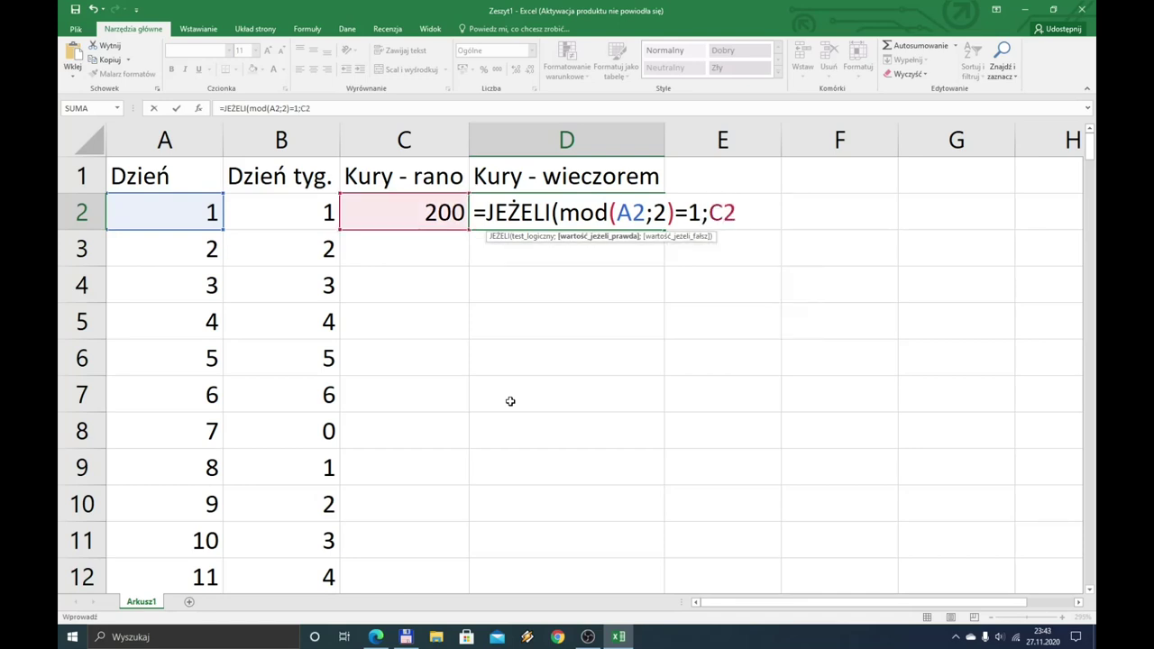
{"action": "type", "text": "-2"}
{"action": "type", "text": ";C"}
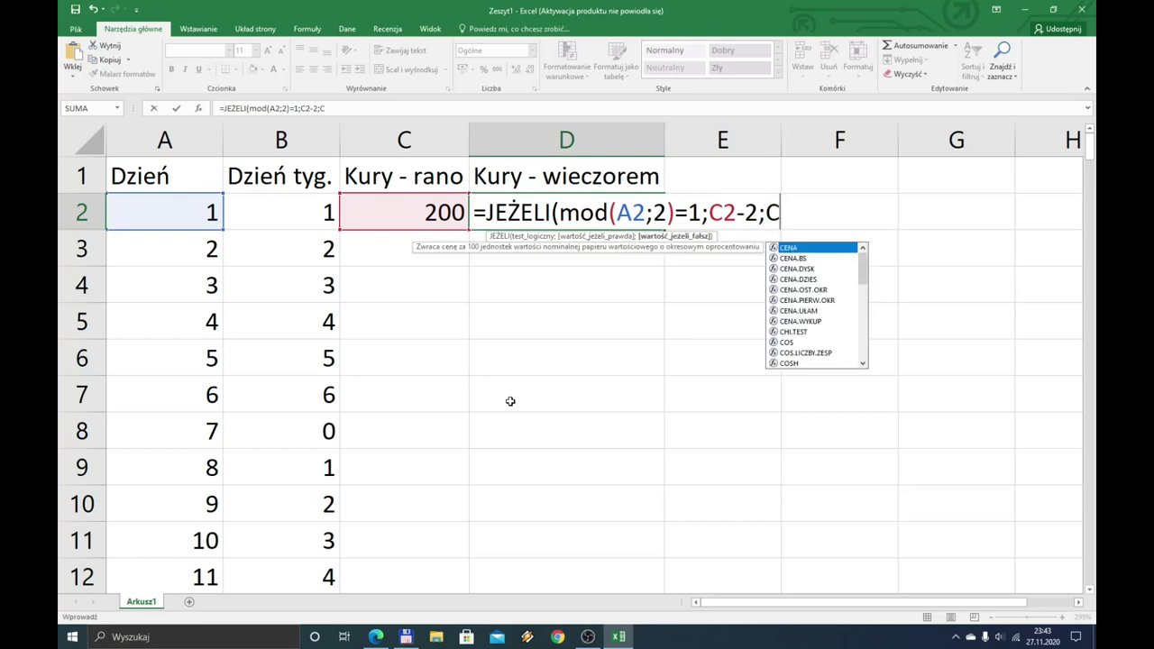
{"action": "type", "text": "2)"}
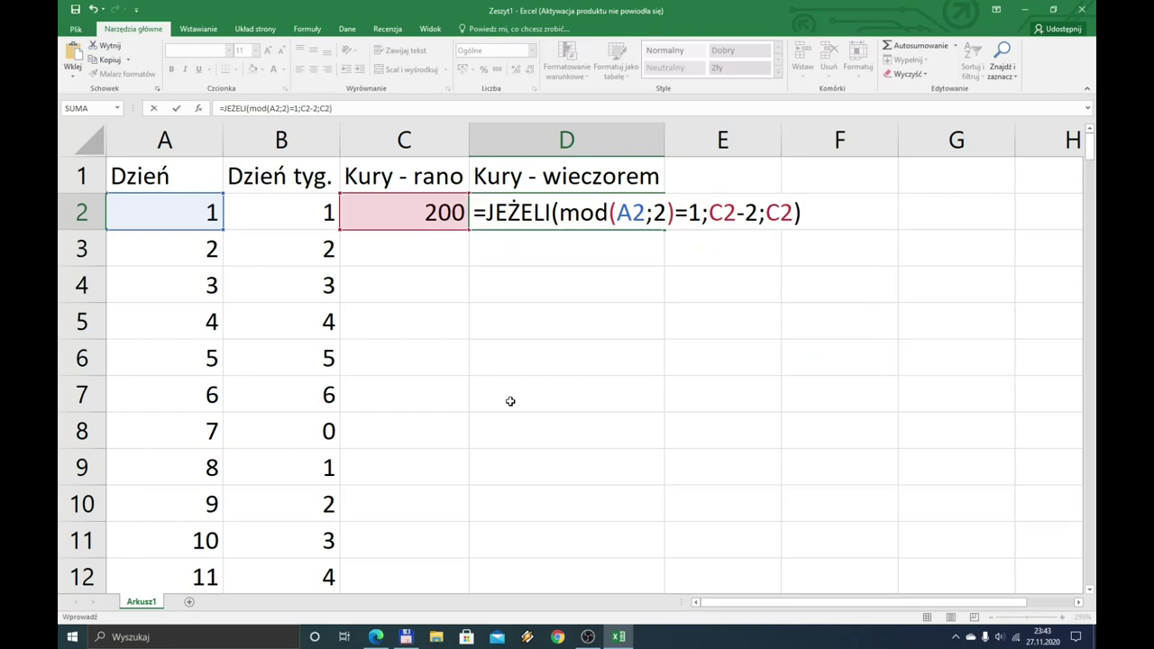
{"action": "key", "text": "Return"}
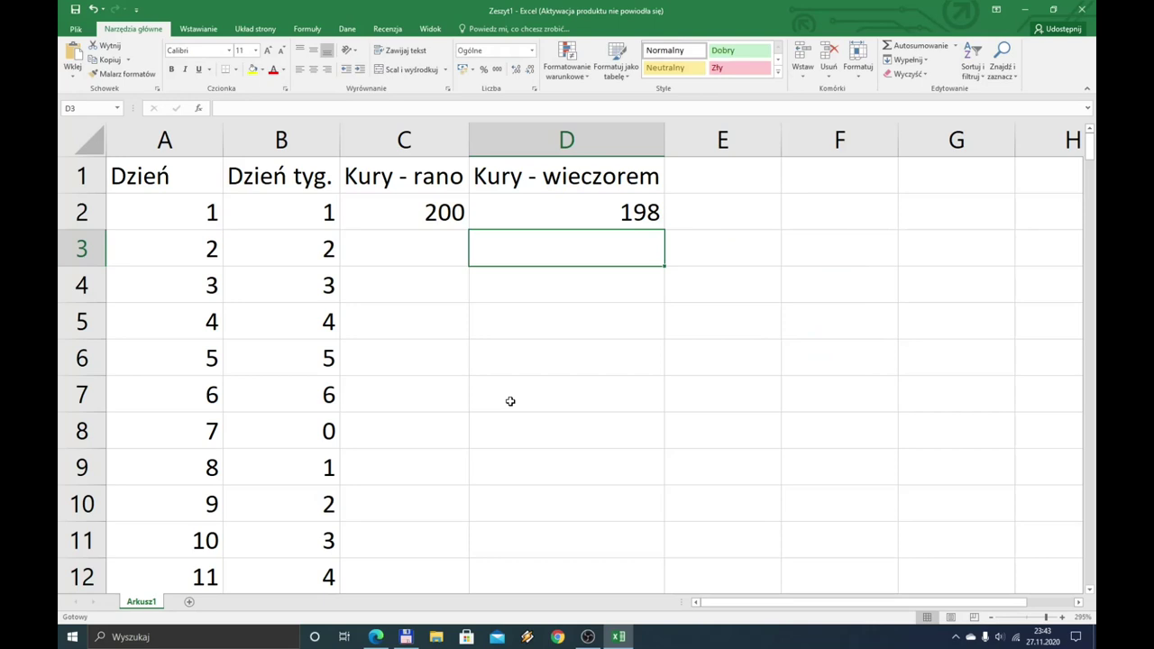
{"action": "key", "text": "Up"}
{"action": "key", "text": "Left"}
{"action": "key", "text": "Left"}
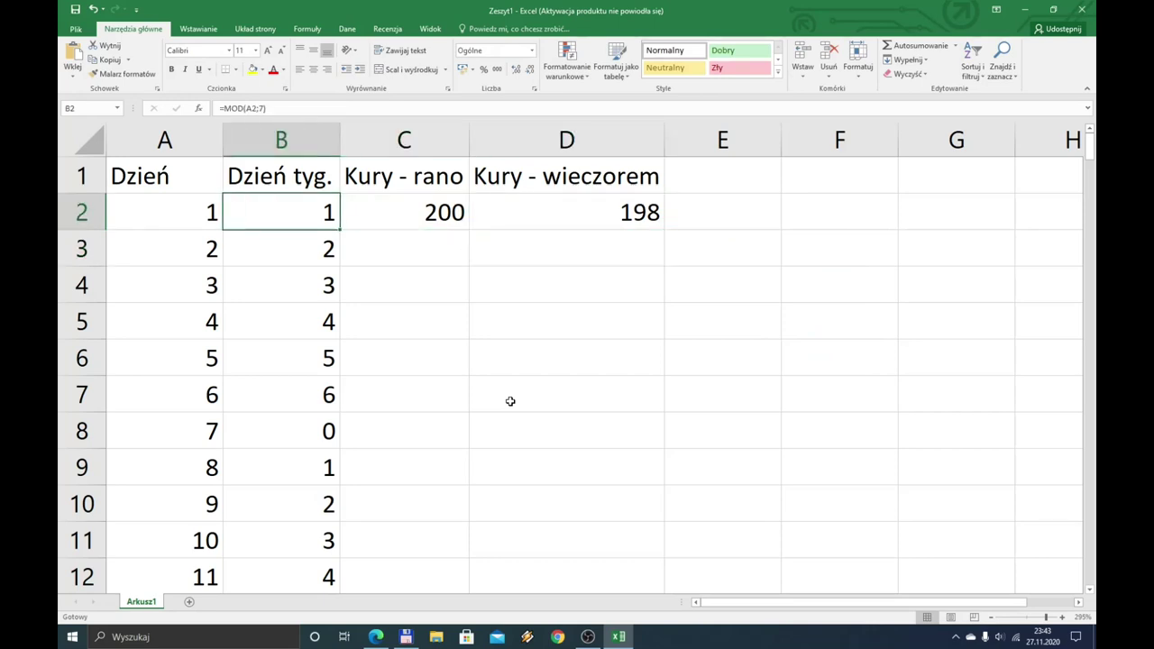
{"action": "key", "text": "Right"}
{"action": "key", "text": "Right"}
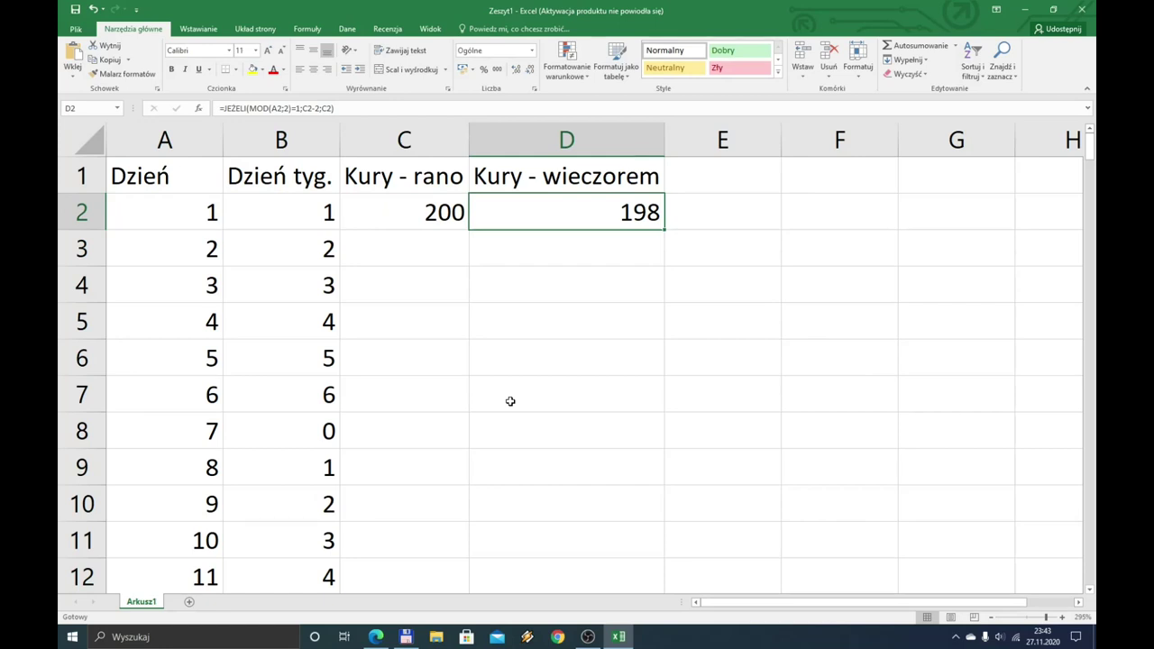
{"action": "key", "text": "Down"}
{"action": "key", "text": "Left"}
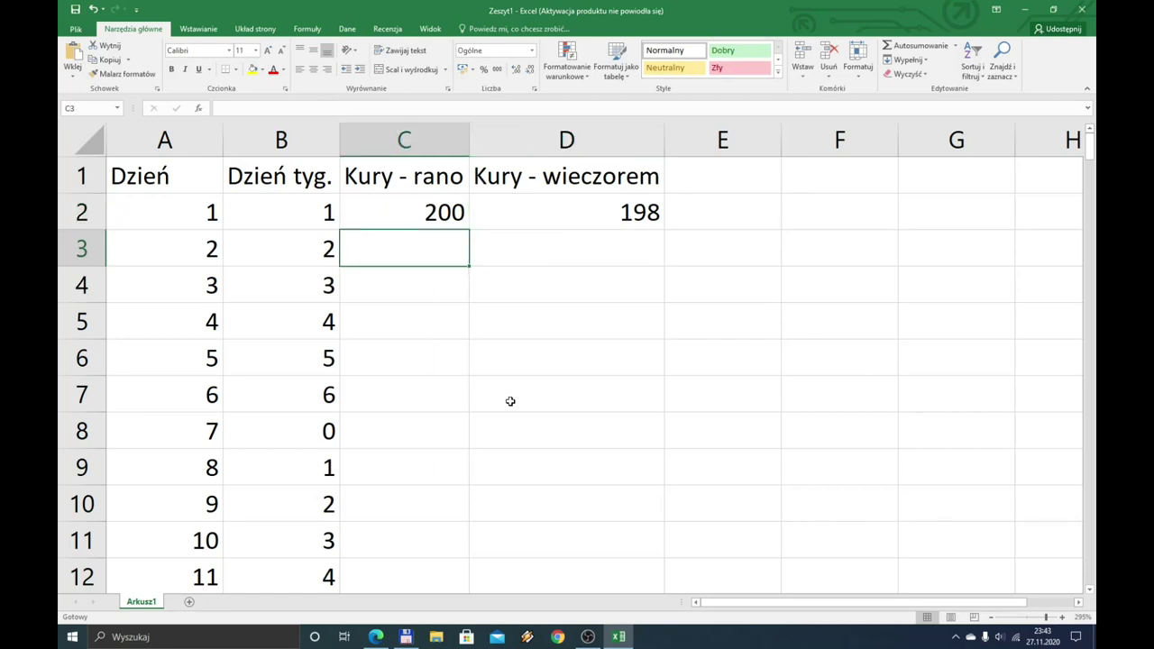
{"action": "left_click", "coordinate": [373, 636]}
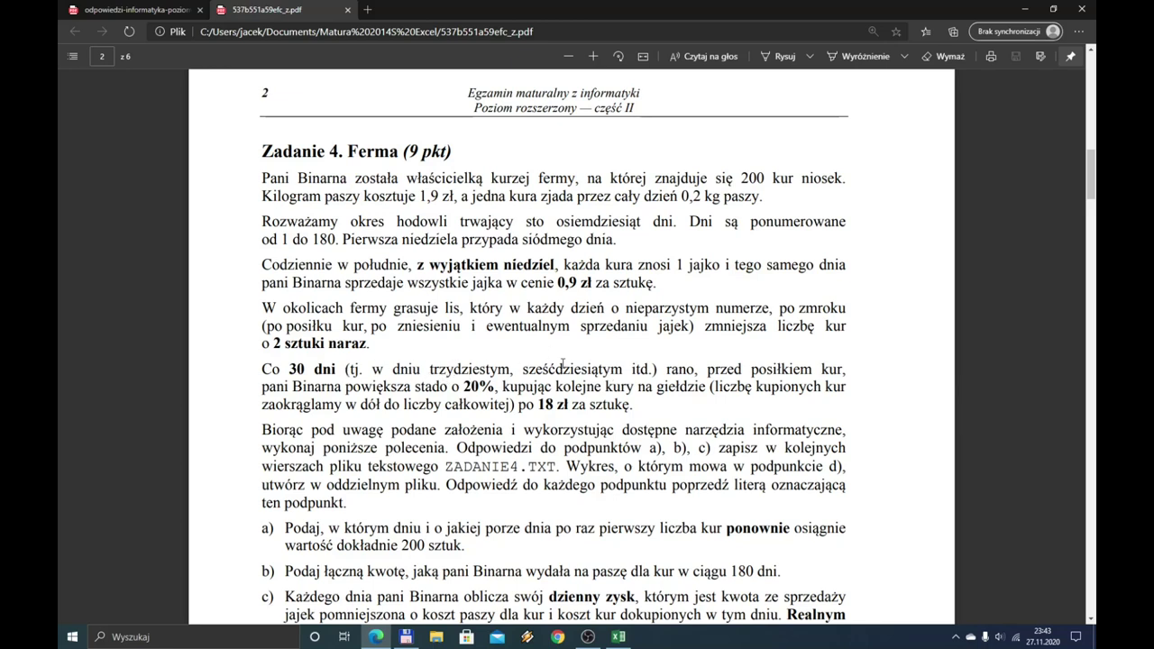
{"action": "left_click", "coordinate": [620, 636]}
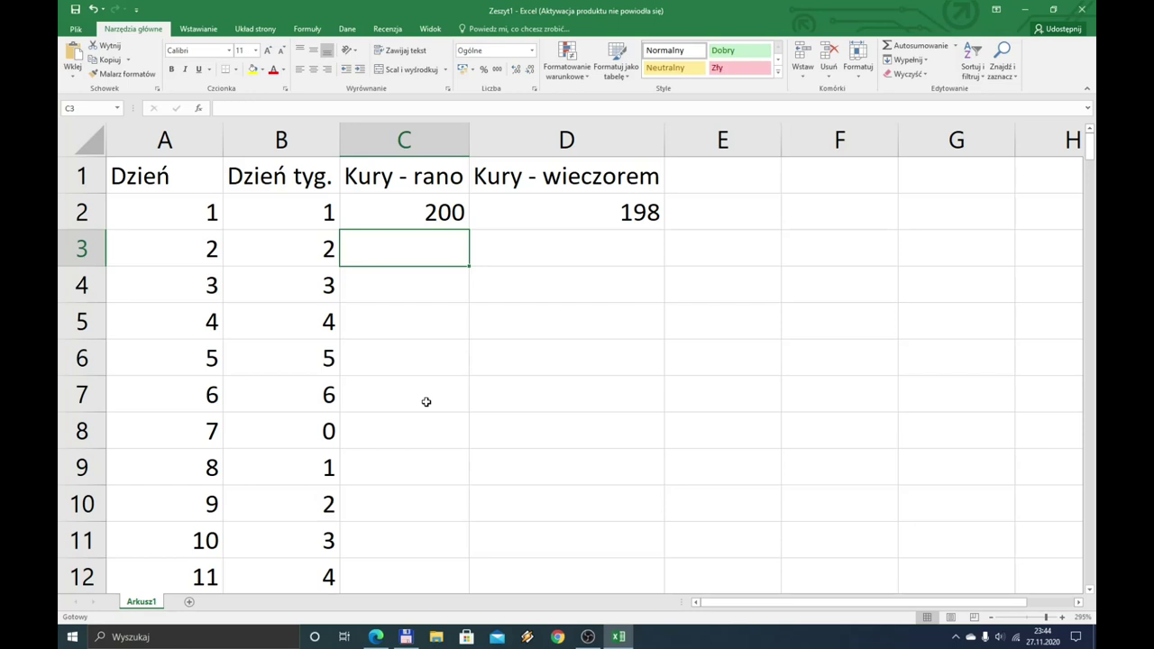
Enter =JEŻELI(MOD(A3;30)=0;ZAOKR.DÓŁ(D2*1,2;0);D2) in C3, giving 198 morning hens on day 2
{"action": "type", "text": "="}
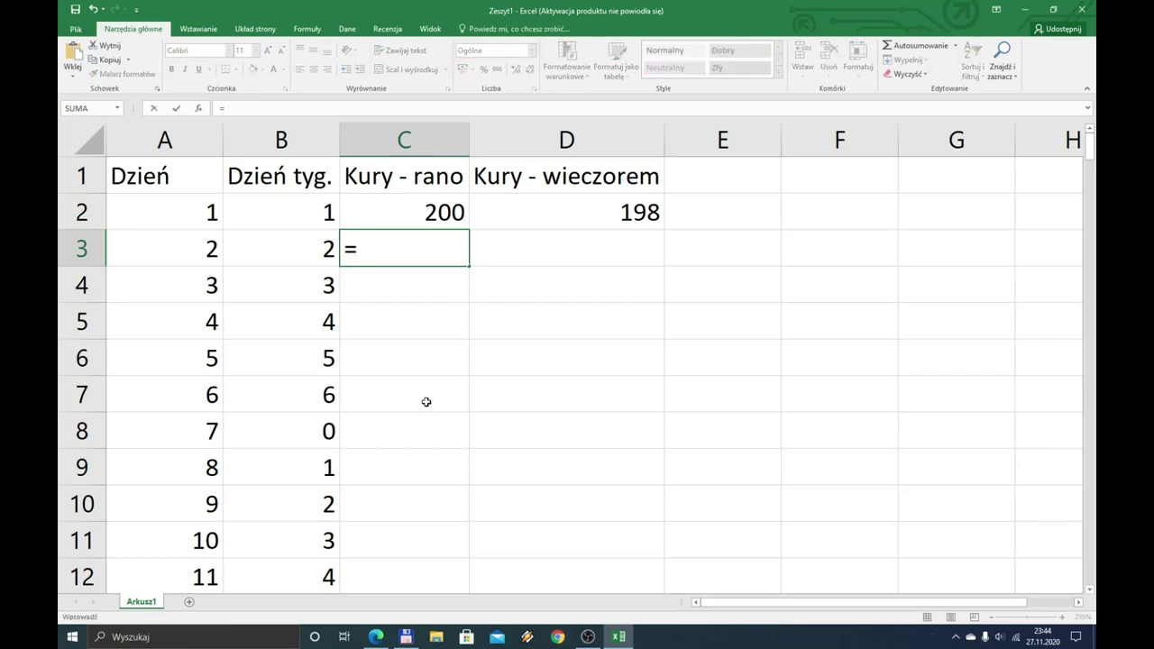
{"action": "type", "text": "je"}
{"action": "key", "text": "Tab"}
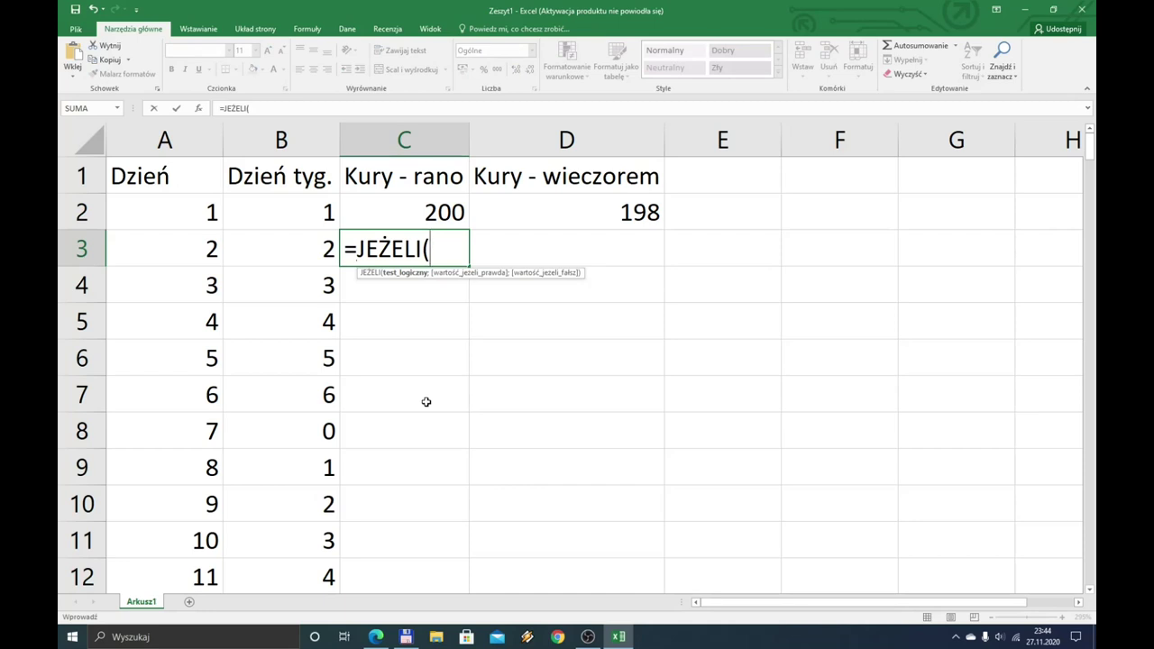
{"action": "type", "text": "mod"}
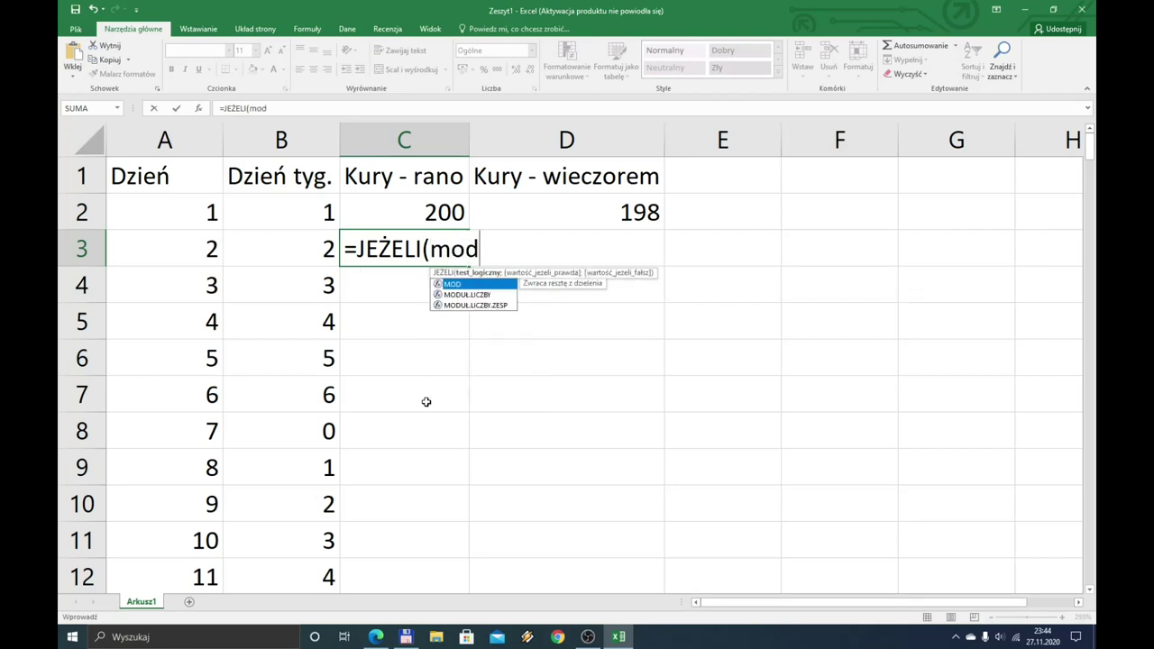
{"action": "type", "text": "(A3"}
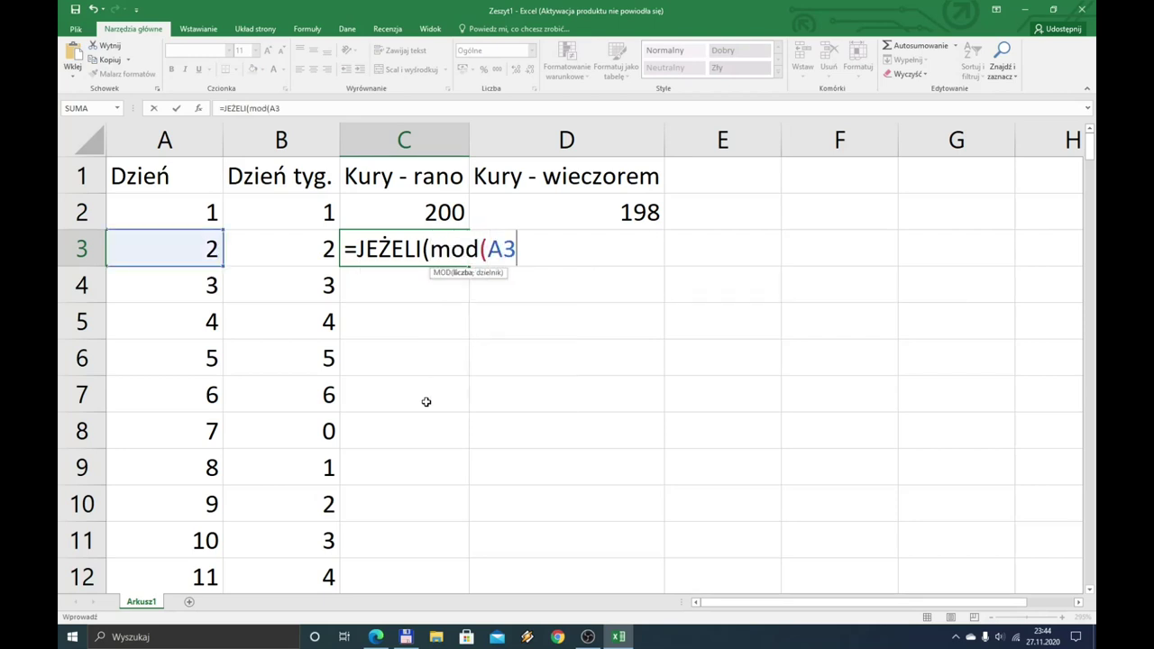
{"action": "type", "text": ";30)=0"}
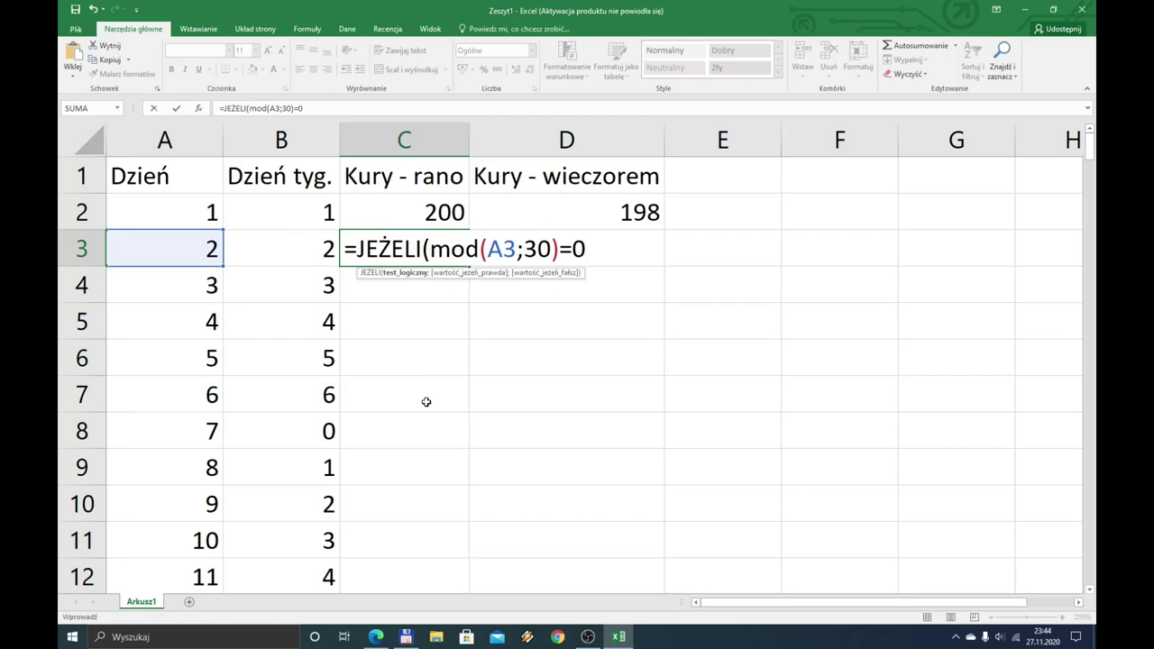
{"action": "type", "text": ";"}
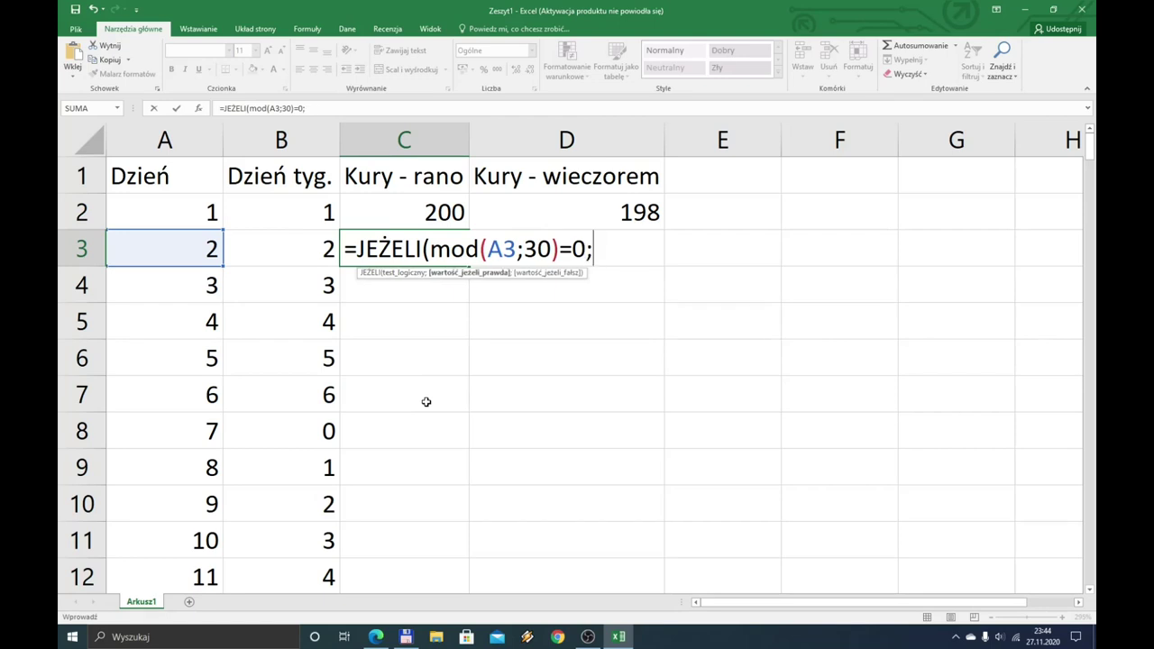
{"action": "type", "text": "Za"}
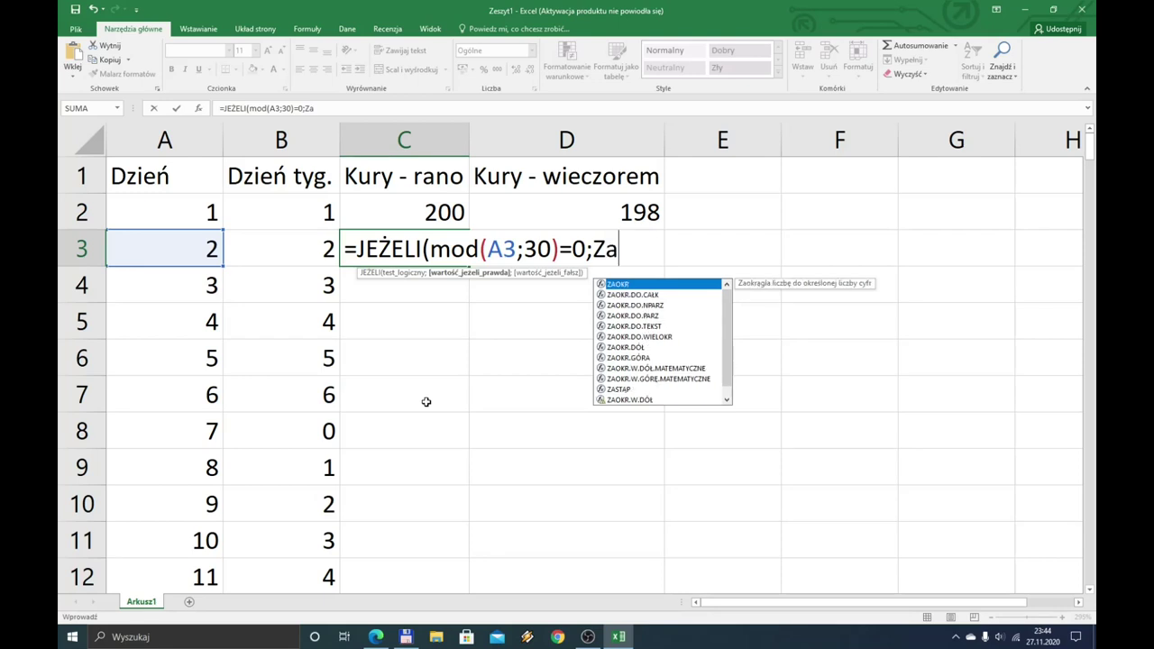
{"action": "type", "text": "k"}
{"action": "key", "text": "BackSpace"}
{"action": "key", "text": "BackSpace"}
{"action": "type", "text": "a"}
{"action": "type", "text": "o"}
{"action": "key", "text": "Down"}
{"action": "key", "text": "Down"}
{"action": "key", "text": "Down"}
{"action": "key", "text": "Down"}
{"action": "key", "text": "Down"}
{"action": "key", "text": "Down"}
{"action": "key", "text": "Tab"}
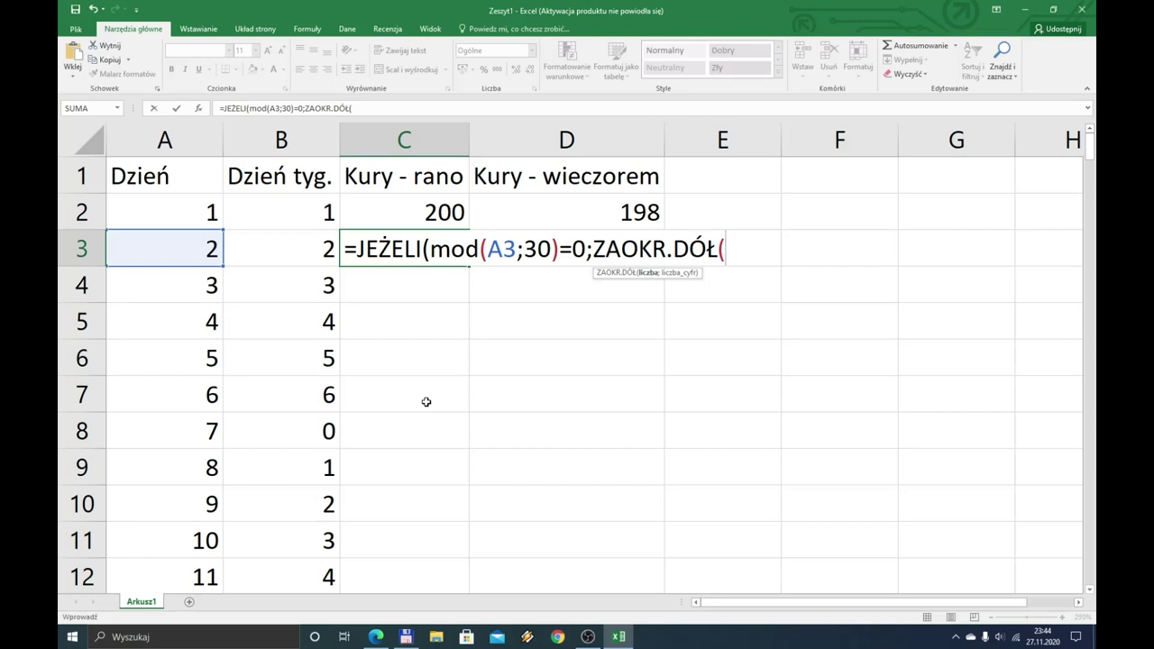
{"action": "type", "text": "D2"}
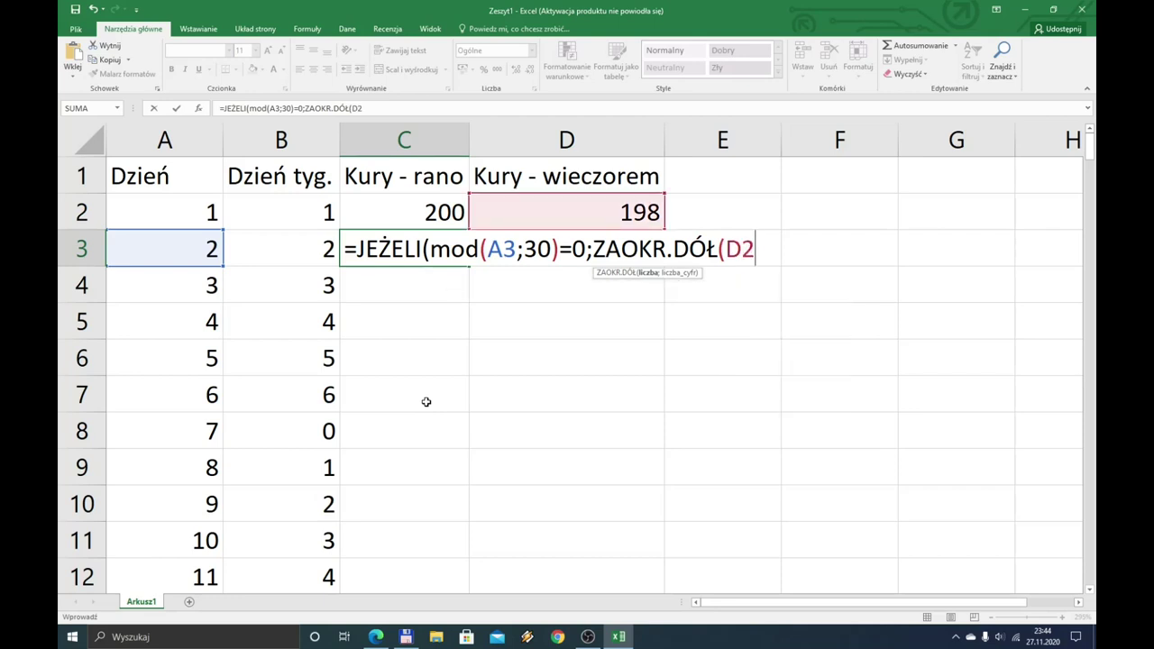
{"action": "type", "text": "*1,2;0)"}
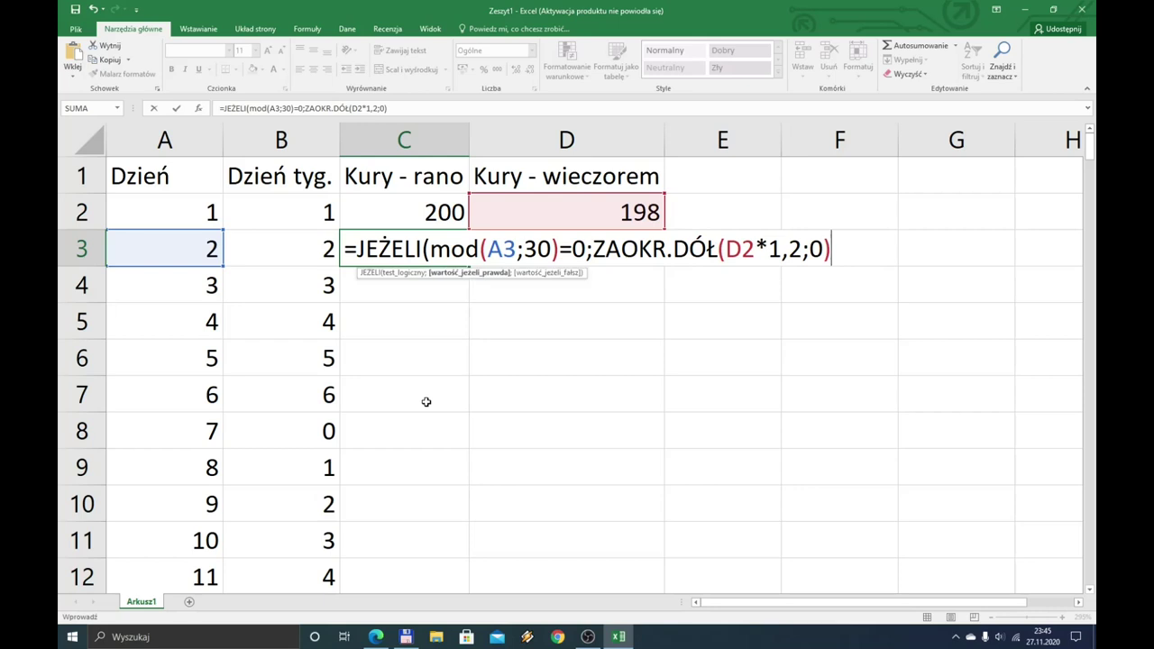
{"action": "type", "text": ";"}
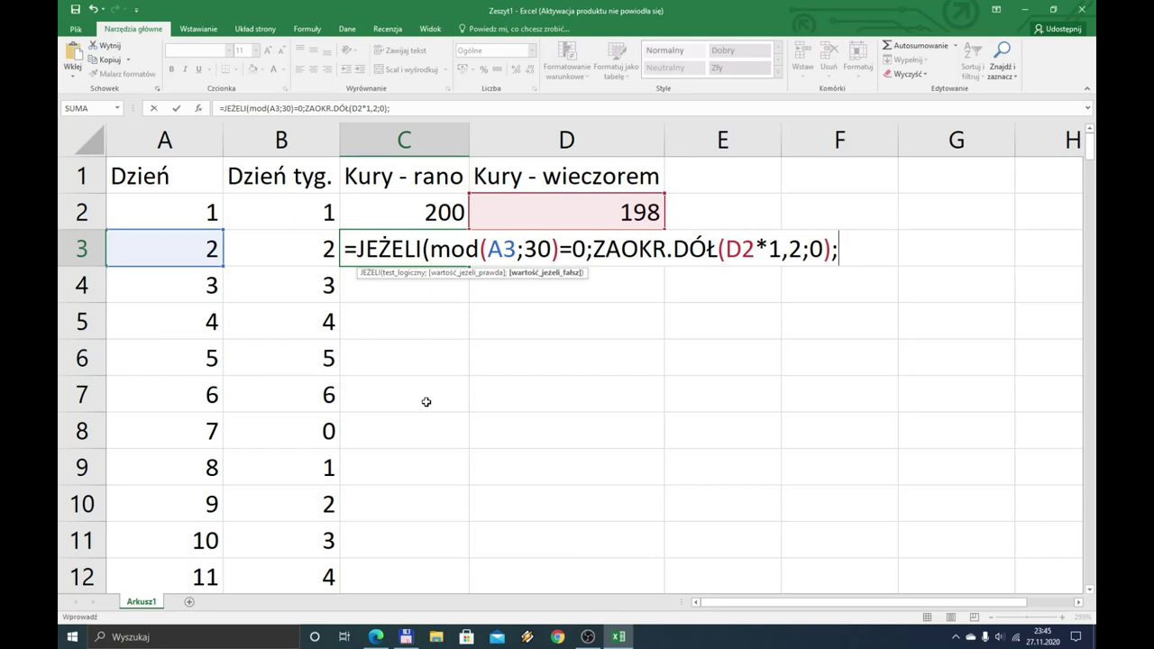
{"action": "type", "text": "D2"}
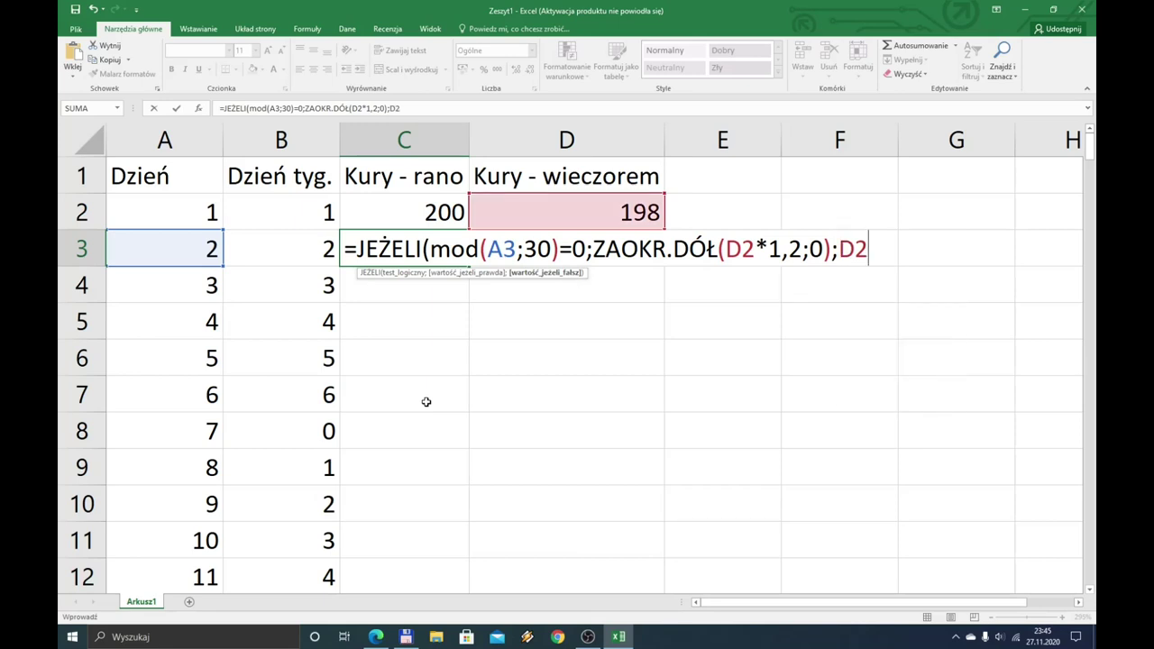
{"action": "type", "text": ")"}
{"action": "key", "text": "Return"}
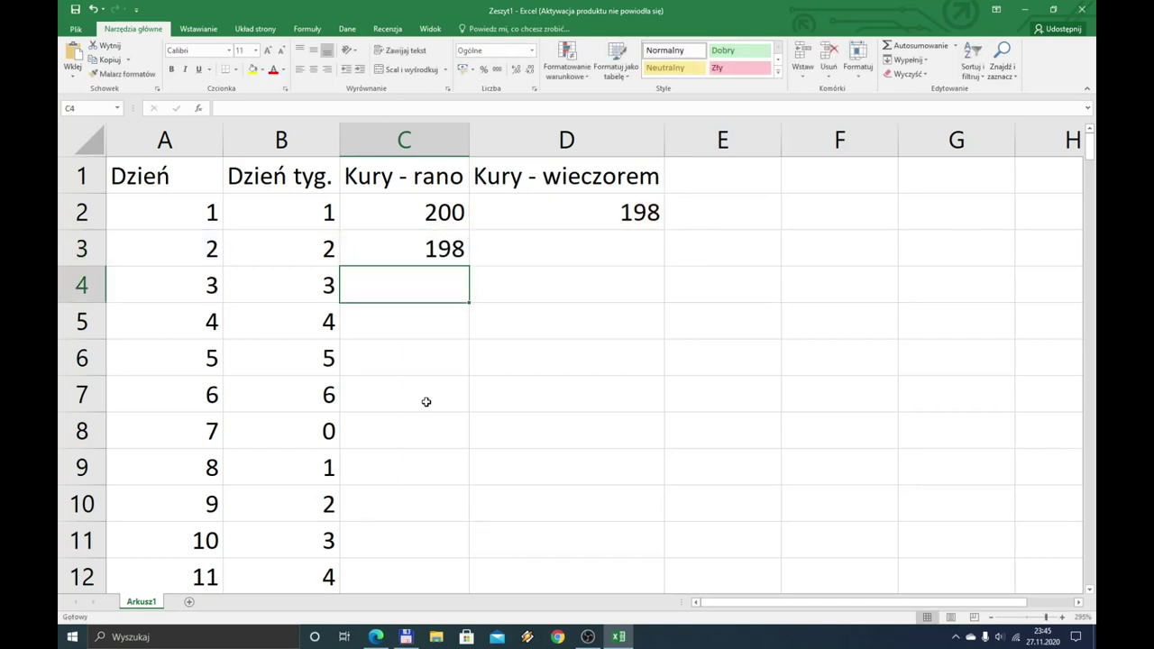
{"action": "key", "text": "Up"}
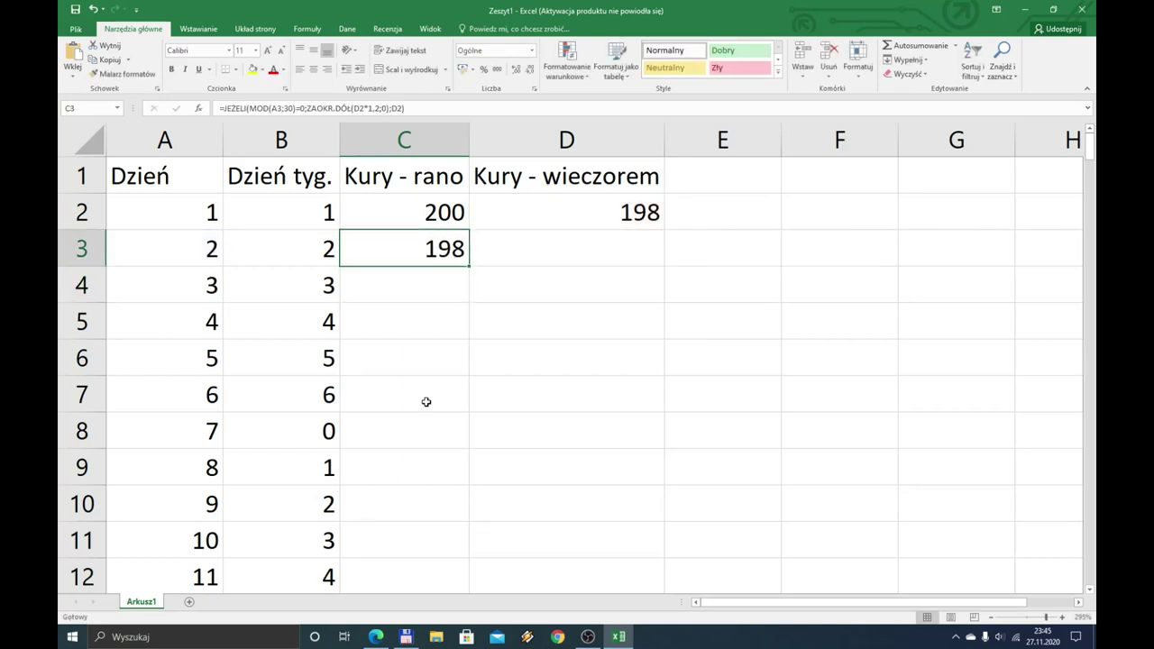
Copy the C3 morning and D2 evening hen-count formulas down to day 180
{"action": "double_click", "coordinate": [470, 267]}
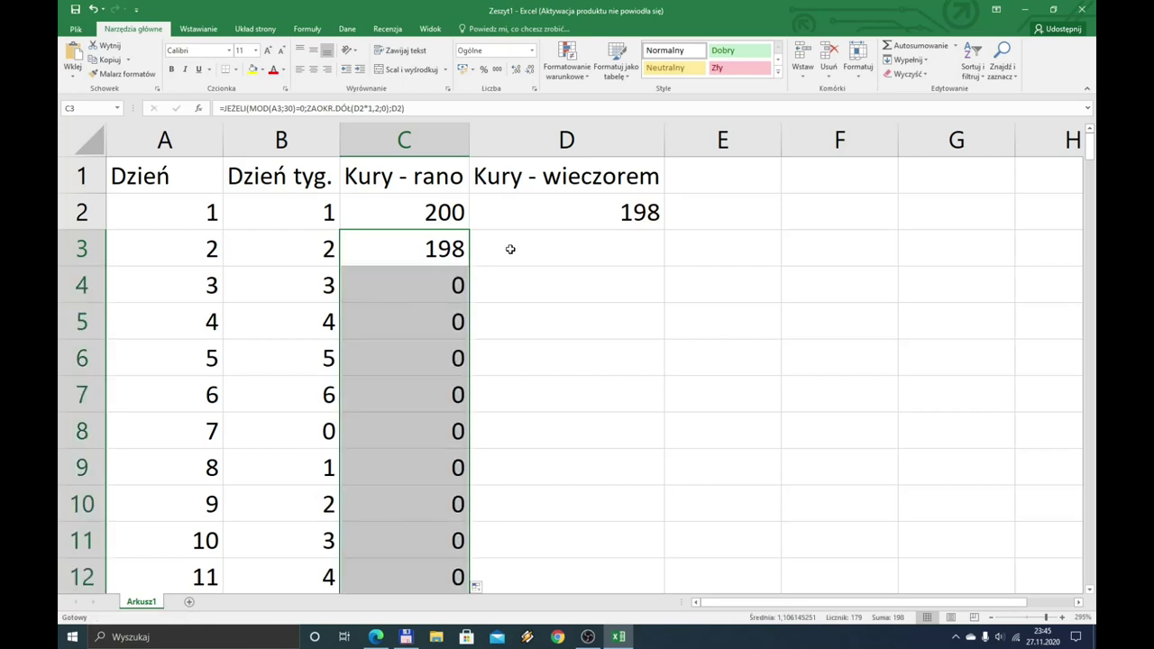
{"action": "left_click", "coordinate": [659, 214]}
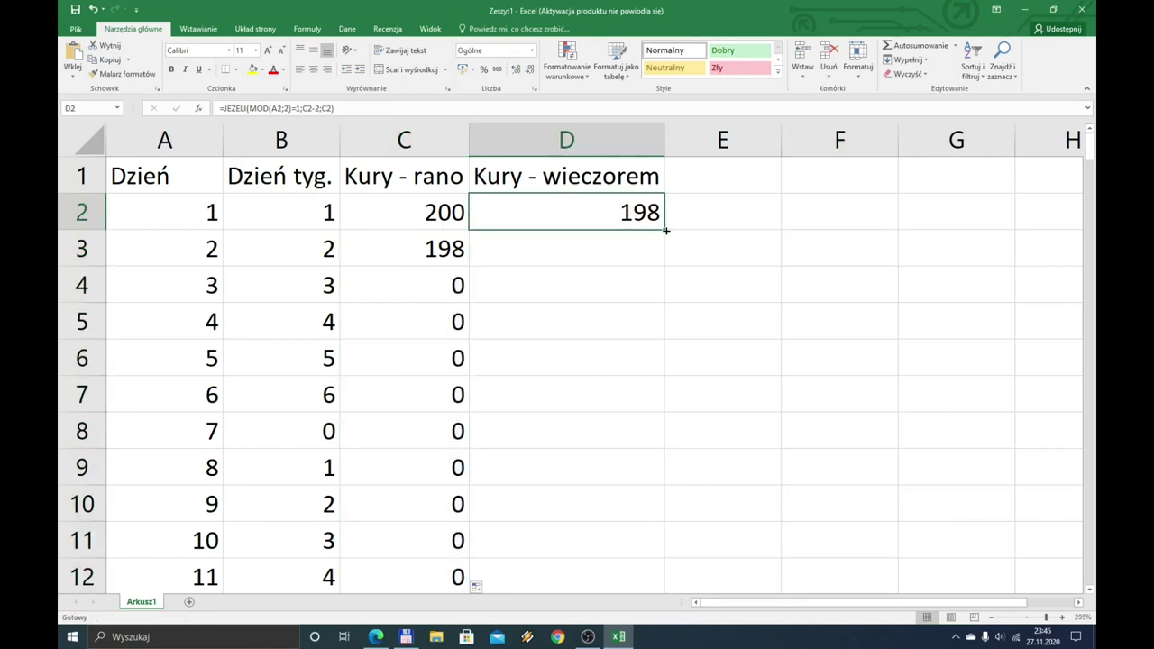
{"action": "double_click", "coordinate": [662, 231]}
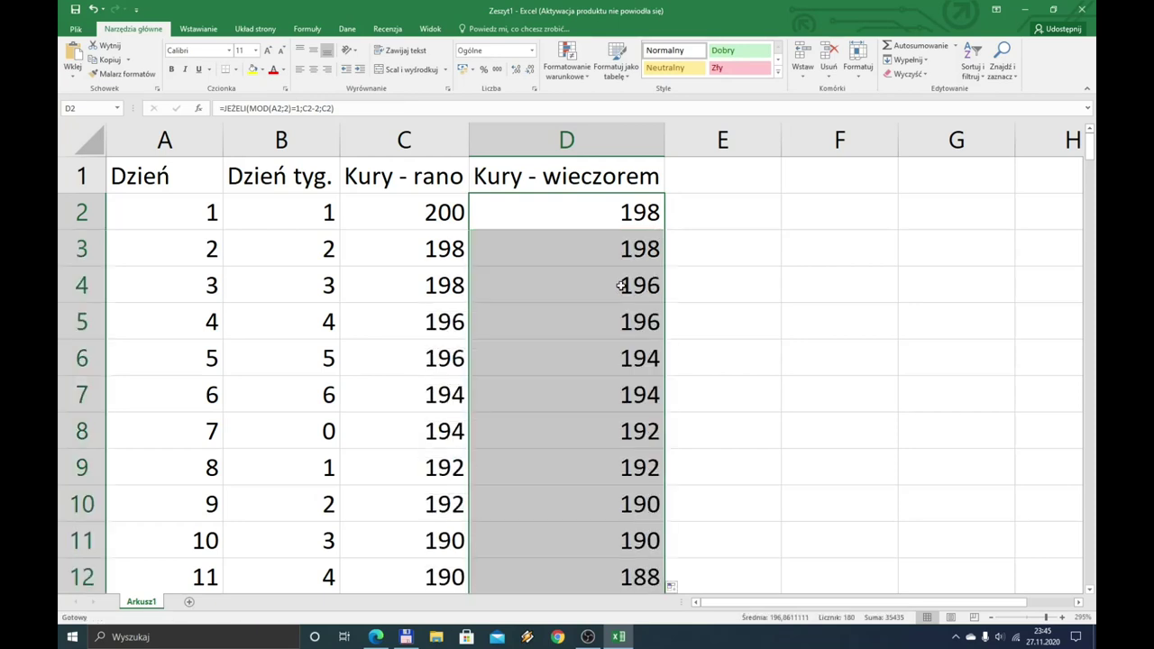
Scroll through the filled hen counts to verify them, e.g. 194 hens on day 74
{"action": "scroll", "coordinate": [609, 296], "scroll_direction": "down", "scroll_amount": 3}
{"action": "scroll", "coordinate": [609, 296], "scroll_direction": "down", "scroll_amount": 3}
{"action": "scroll", "coordinate": [607, 297], "scroll_direction": "down", "scroll_amount": 6}
{"action": "scroll", "coordinate": [601, 300], "scroll_direction": "down", "scroll_amount": 7}
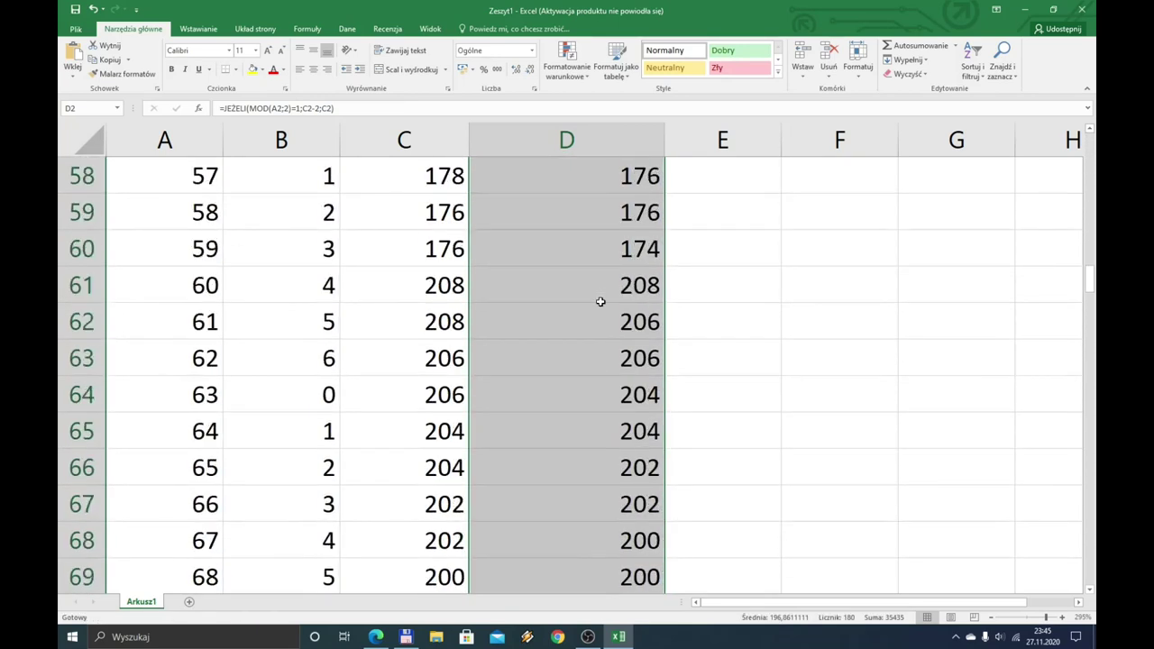
{"action": "scroll", "coordinate": [599, 302], "scroll_direction": "down", "scroll_amount": 4}
{"action": "scroll", "coordinate": [598, 306], "scroll_direction": "up", "scroll_amount": 2}
{"action": "scroll", "coordinate": [577, 315], "scroll_direction": "up", "scroll_amount": 3}
{"action": "scroll", "coordinate": [575, 316], "scroll_direction": "down", "scroll_amount": 3}
{"action": "scroll", "coordinate": [574, 314], "scroll_direction": "up", "scroll_amount": 10}
{"action": "scroll", "coordinate": [574, 314], "scroll_direction": "up", "scroll_amount": 9}
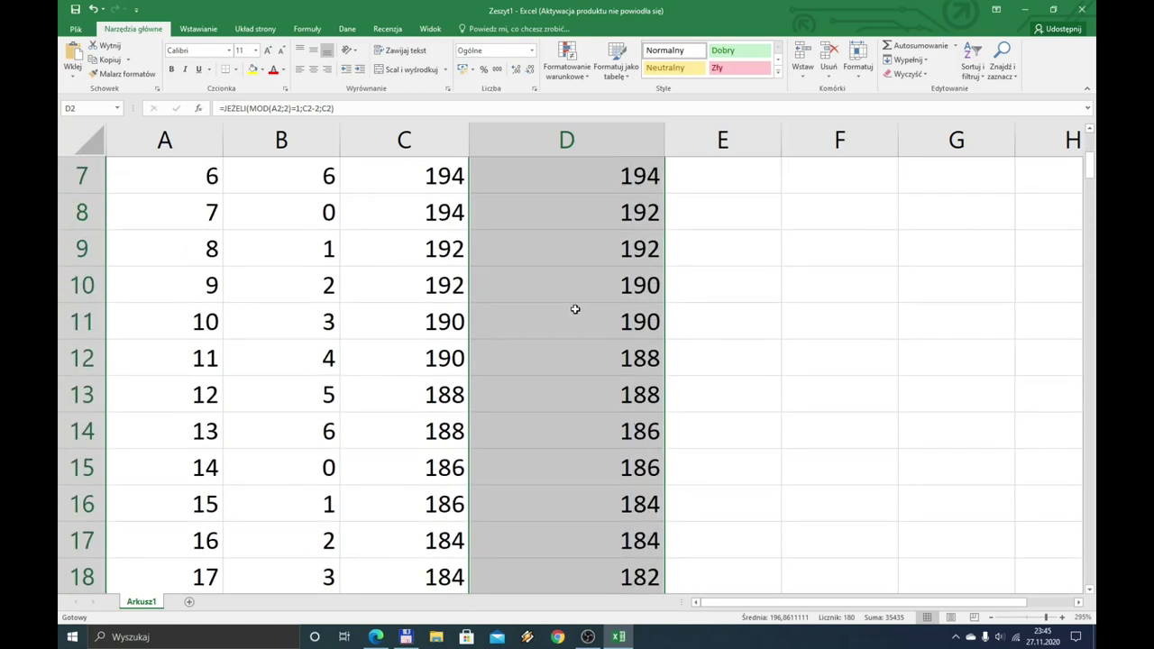
{"action": "scroll", "coordinate": [568, 302], "scroll_direction": "up", "scroll_amount": 2}
{"action": "left_click", "coordinate": [424, 198]}
{"action": "left_click", "coordinate": [536, 210]}
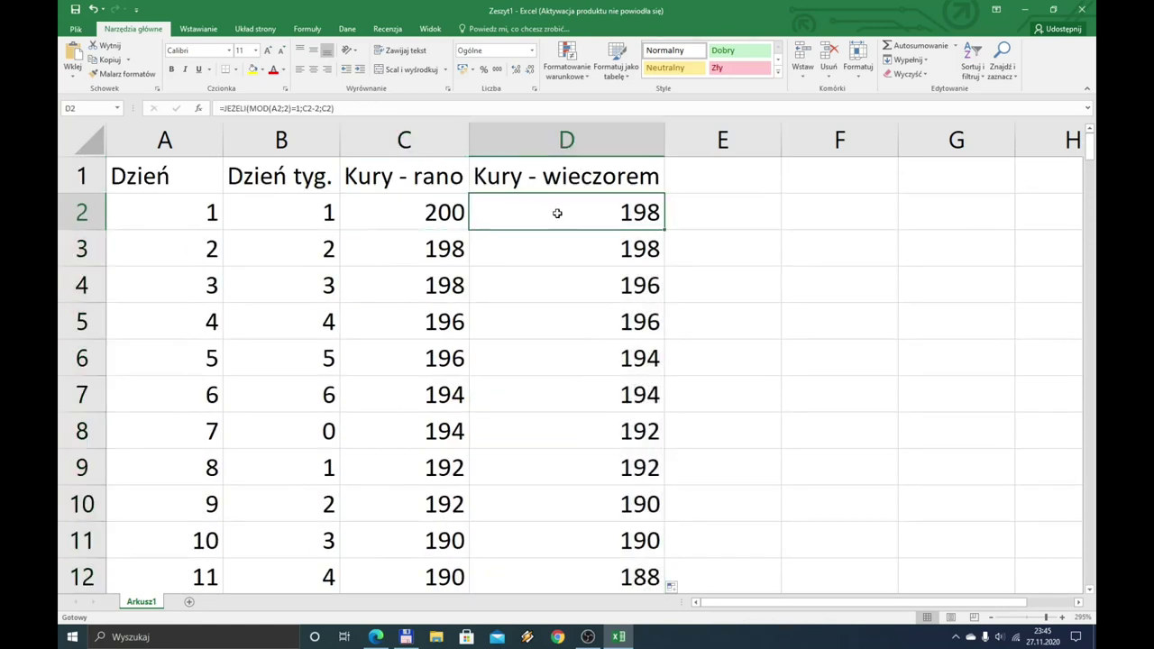
{"action": "left_click", "coordinate": [407, 174]}
{"action": "left_click", "coordinate": [539, 178]}
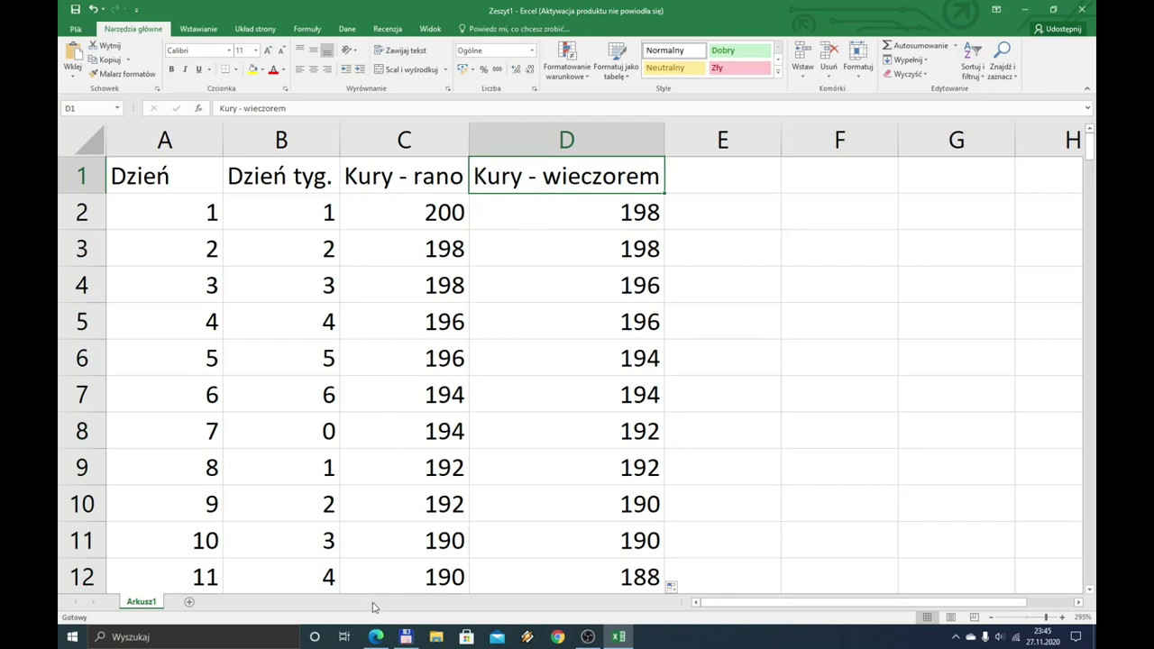
{"action": "left_click", "coordinate": [374, 636]}
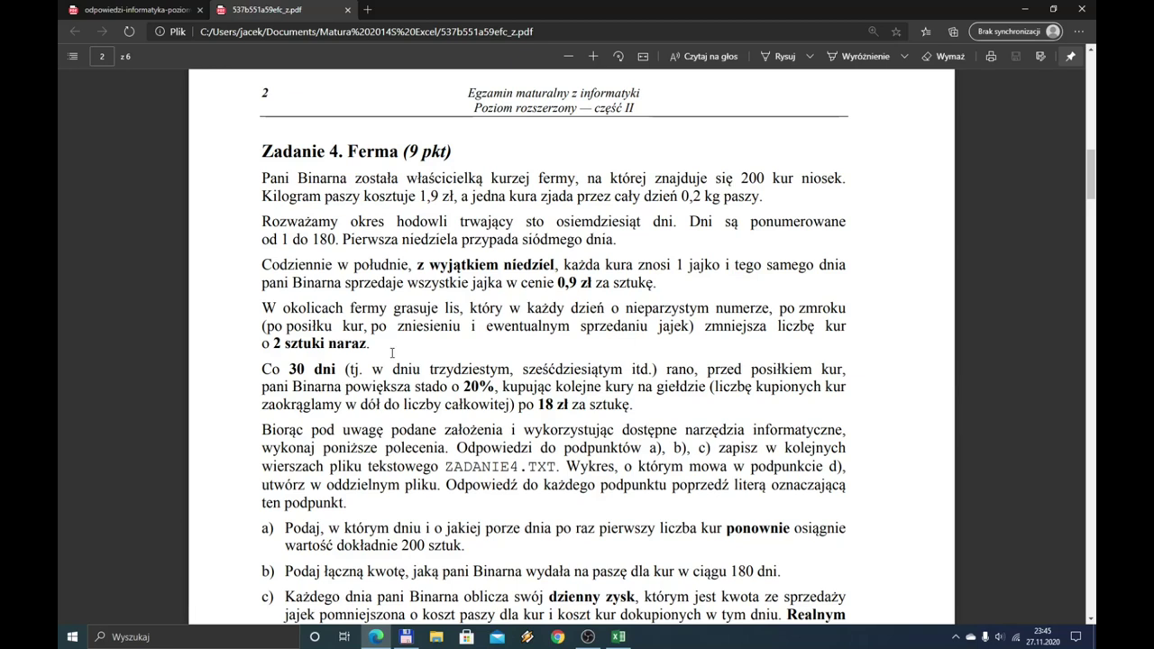
{"action": "scroll", "coordinate": [392, 352], "scroll_direction": "down", "scroll_amount": 2}
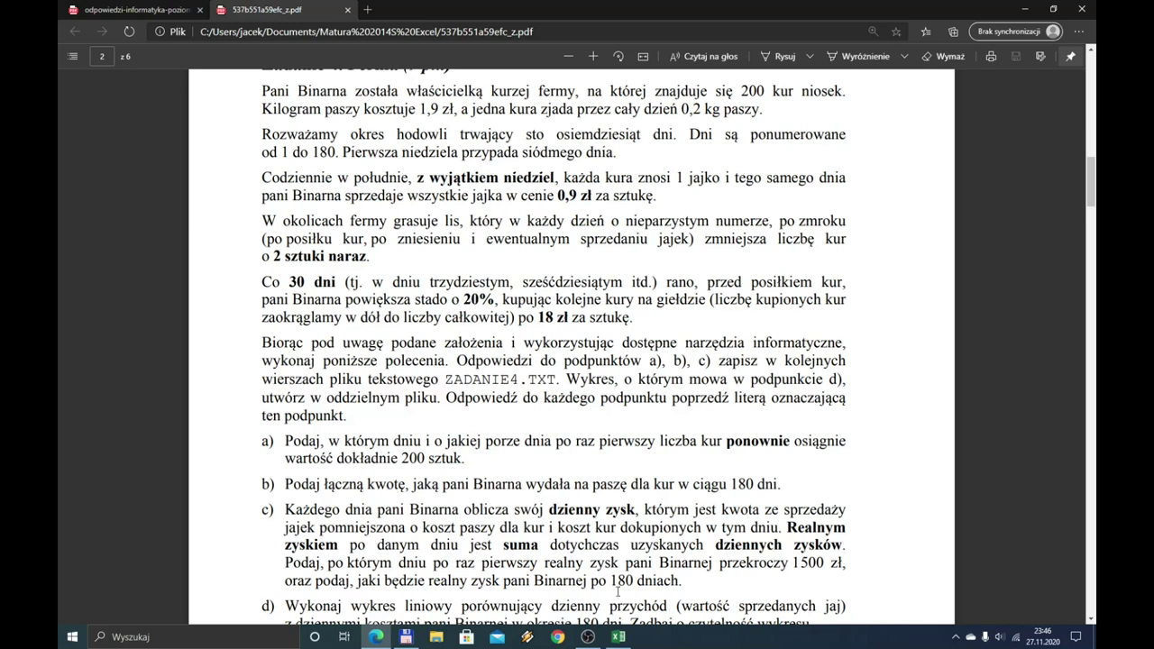
{"action": "left_click", "coordinate": [618, 637]}
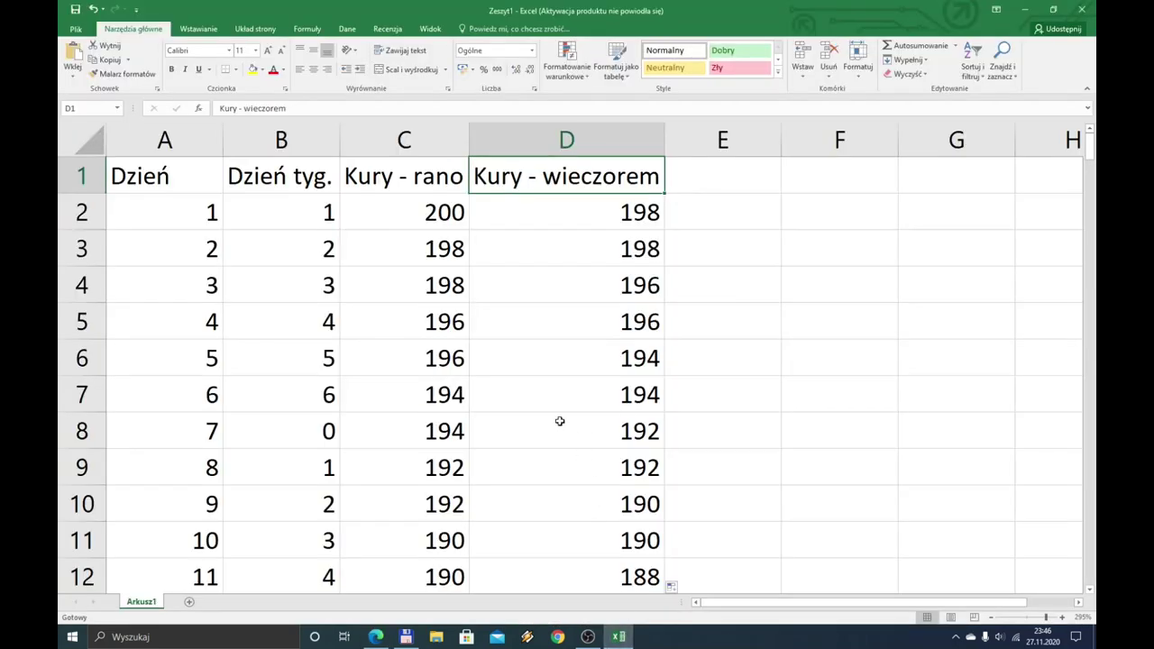
{"action": "scroll", "coordinate": [421, 254], "scroll_direction": "down", "scroll_amount": 1}
{"action": "scroll", "coordinate": [422, 254], "scroll_direction": "down", "scroll_amount": 1}
{"action": "scroll", "coordinate": [411, 240], "scroll_direction": "down", "scroll_amount": 2}
{"action": "scroll", "coordinate": [411, 241], "scroll_direction": "down", "scroll_amount": 1}
{"action": "scroll", "coordinate": [411, 240], "scroll_direction": "down", "scroll_amount": 1}
{"action": "scroll", "coordinate": [411, 241], "scroll_direction": "down", "scroll_amount": 1}
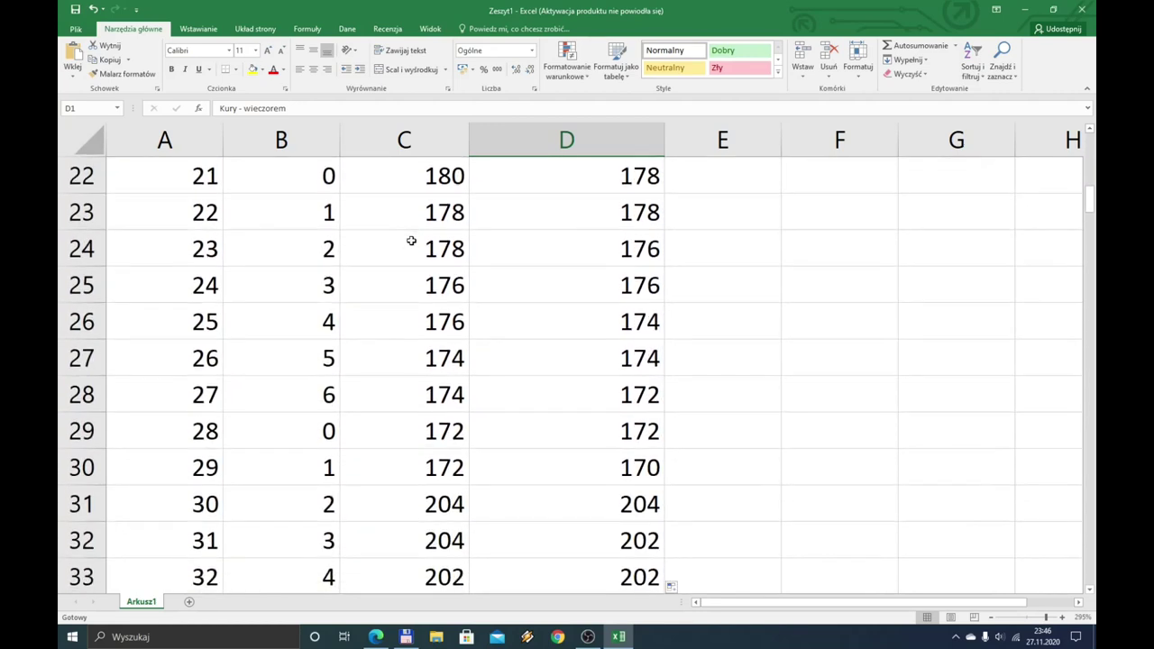
{"action": "scroll", "coordinate": [411, 241], "scroll_direction": "down", "scroll_amount": 1}
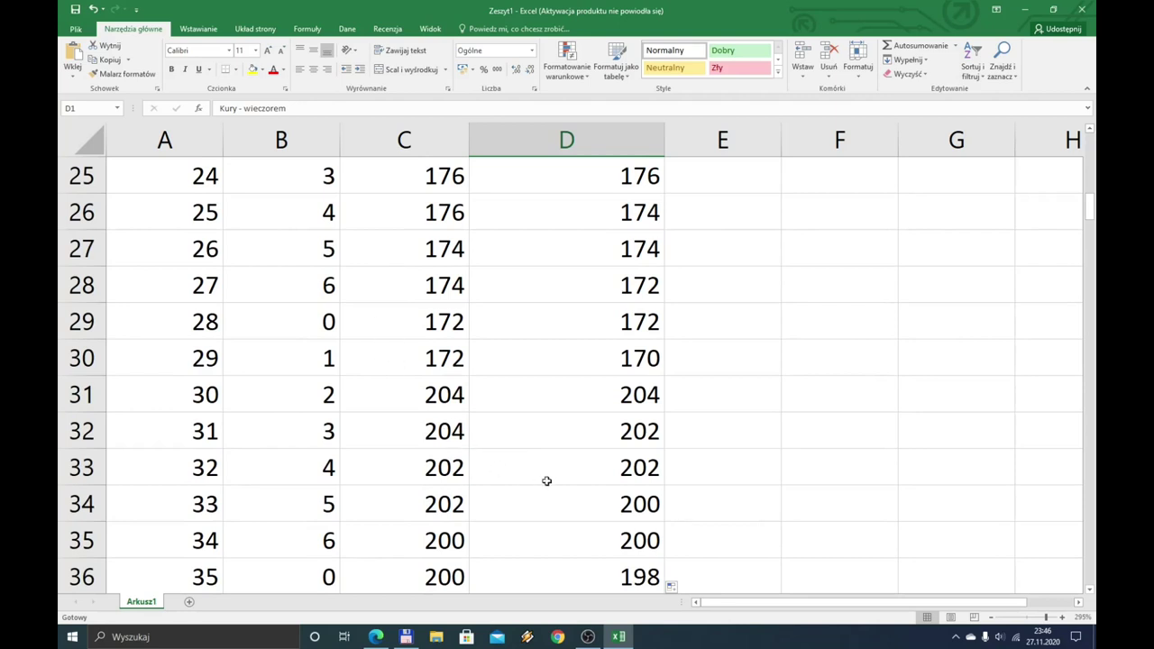
{"action": "left_click", "coordinate": [613, 503]}
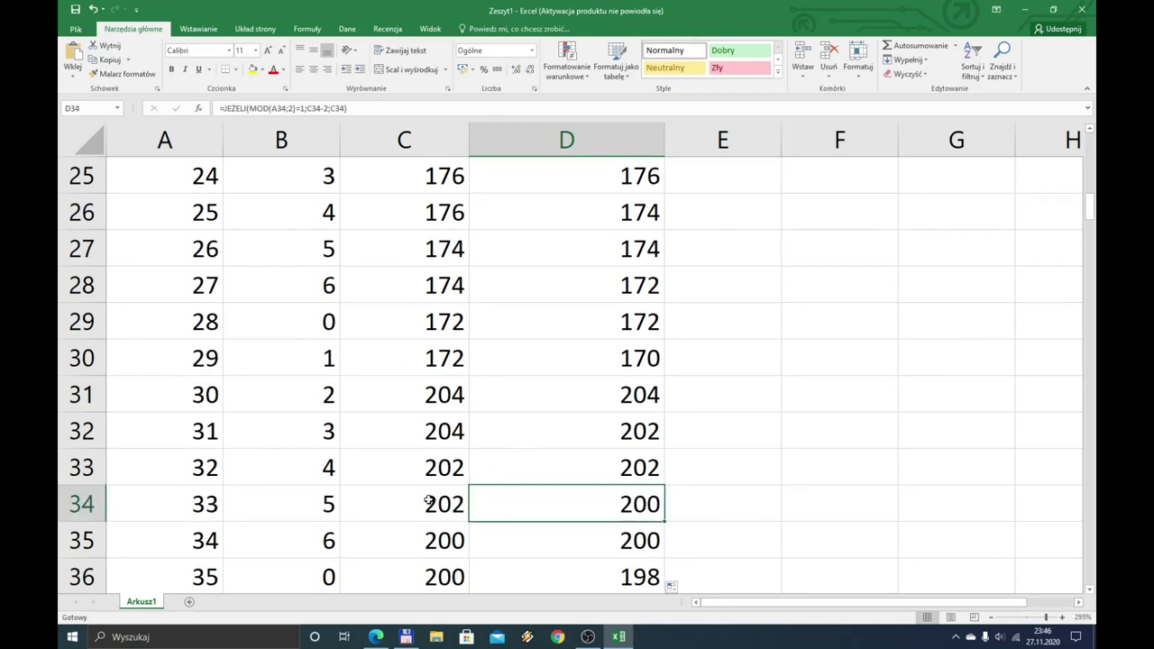
{"action": "left_click", "coordinate": [196, 507]}
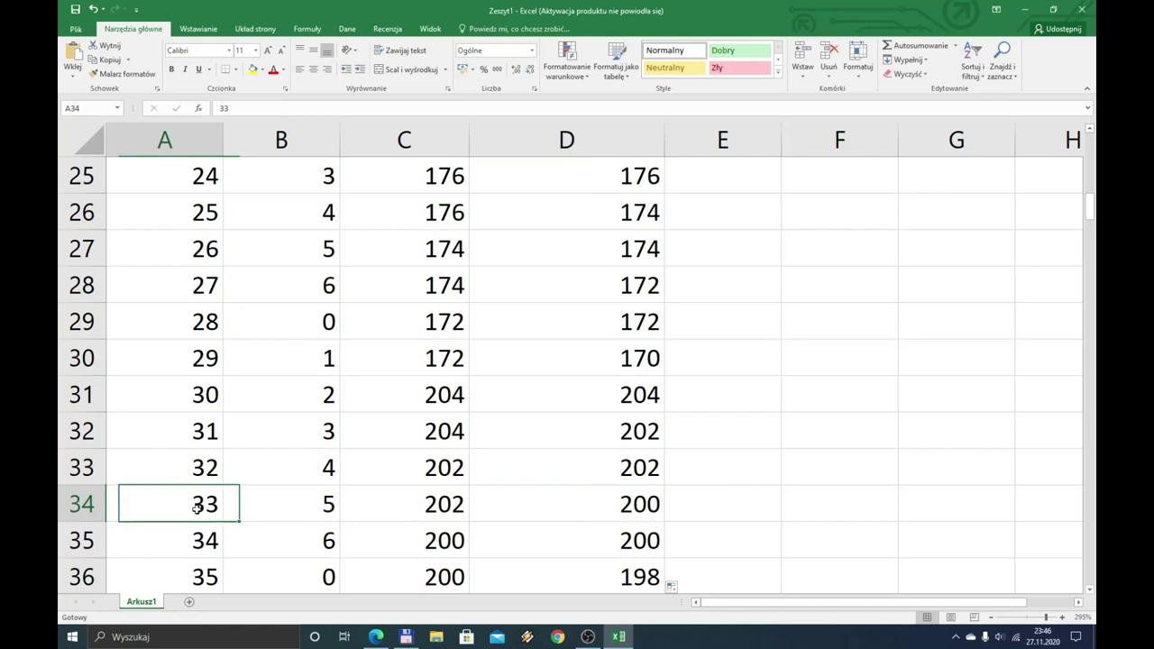
{"action": "left_click", "coordinate": [608, 504]}
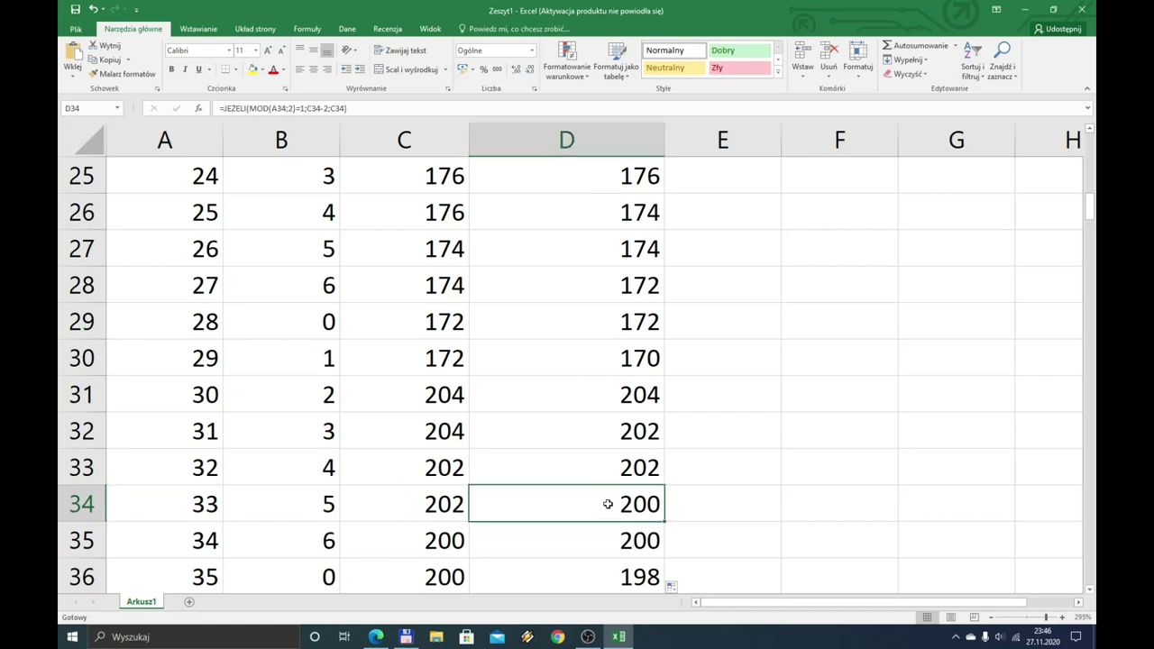
{"action": "scroll", "coordinate": [608, 501], "scroll_direction": "up", "scroll_amount": 4}
{"action": "scroll", "coordinate": [607, 466], "scroll_direction": "up", "scroll_amount": 4}
{"action": "scroll", "coordinate": [585, 363], "scroll_direction": "up", "scroll_amount": 1}
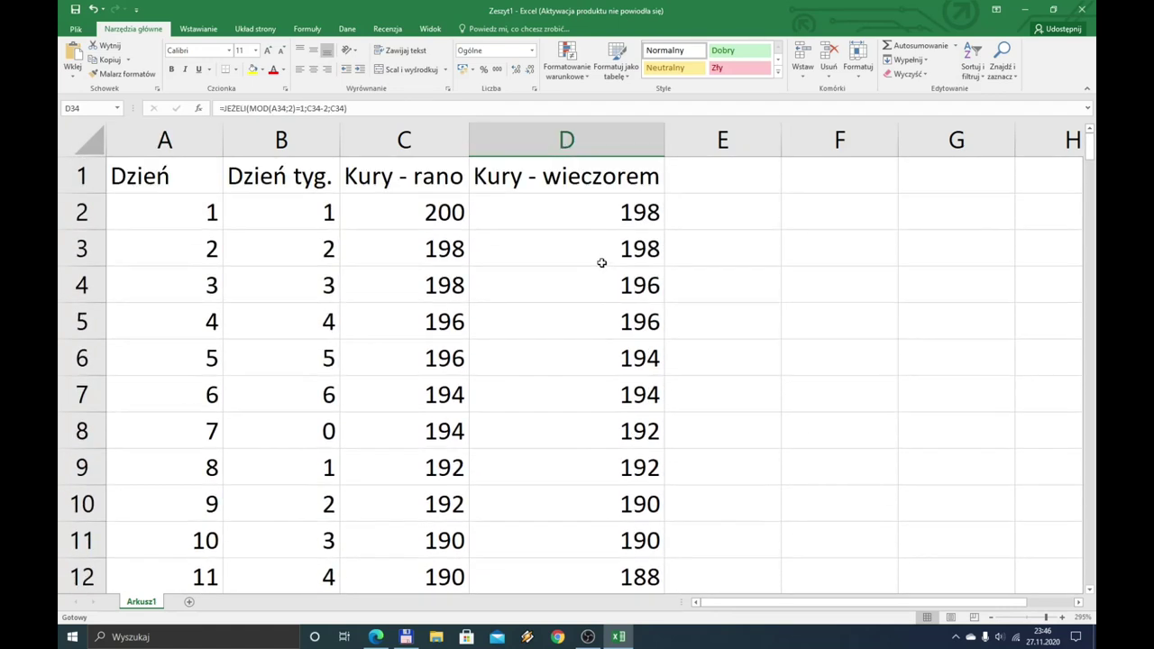
{"action": "scroll", "coordinate": [558, 398], "scroll_direction": "down", "scroll_amount": 3}
{"action": "scroll", "coordinate": [558, 397], "scroll_direction": "down", "scroll_amount": 1}
{"action": "scroll", "coordinate": [558, 398], "scroll_direction": "down", "scroll_amount": 1}
{"action": "scroll", "coordinate": [558, 398], "scroll_direction": "down", "scroll_amount": 1}
{"action": "scroll", "coordinate": [557, 398], "scroll_direction": "down", "scroll_amount": 1}
{"action": "scroll", "coordinate": [558, 398], "scroll_direction": "down", "scroll_amount": 1}
{"action": "scroll", "coordinate": [558, 399], "scroll_direction": "down", "scroll_amount": 1}
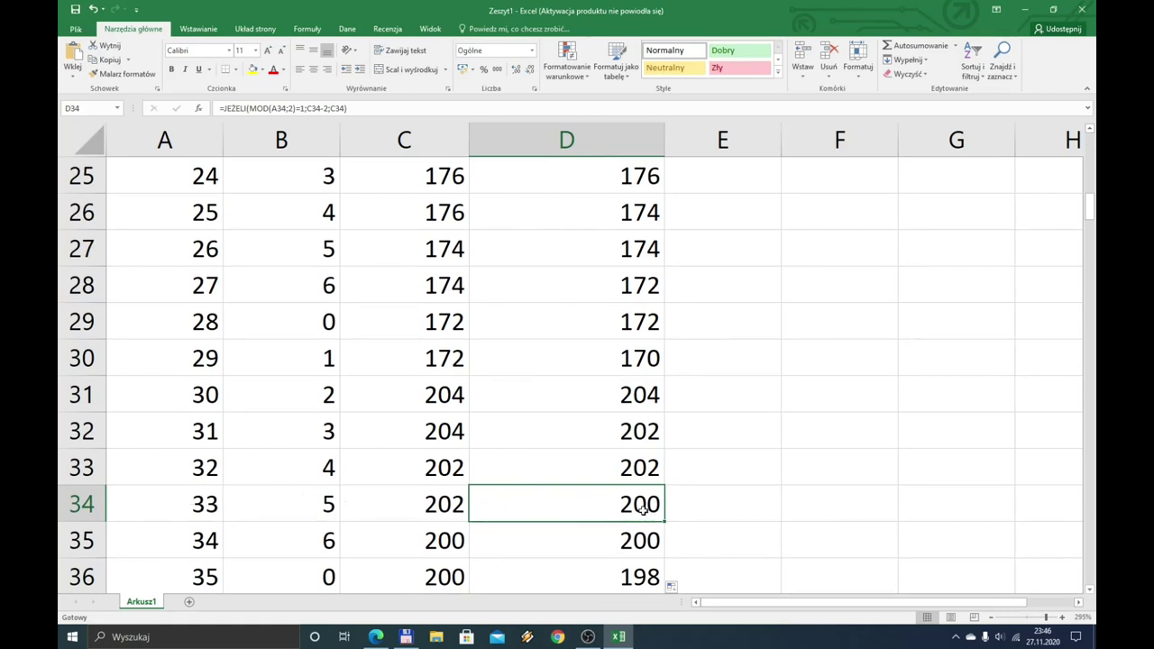
{"action": "scroll", "coordinate": [577, 281], "scroll_direction": "up", "scroll_amount": 2}
{"action": "scroll", "coordinate": [577, 281], "scroll_direction": "up", "scroll_amount": 6}
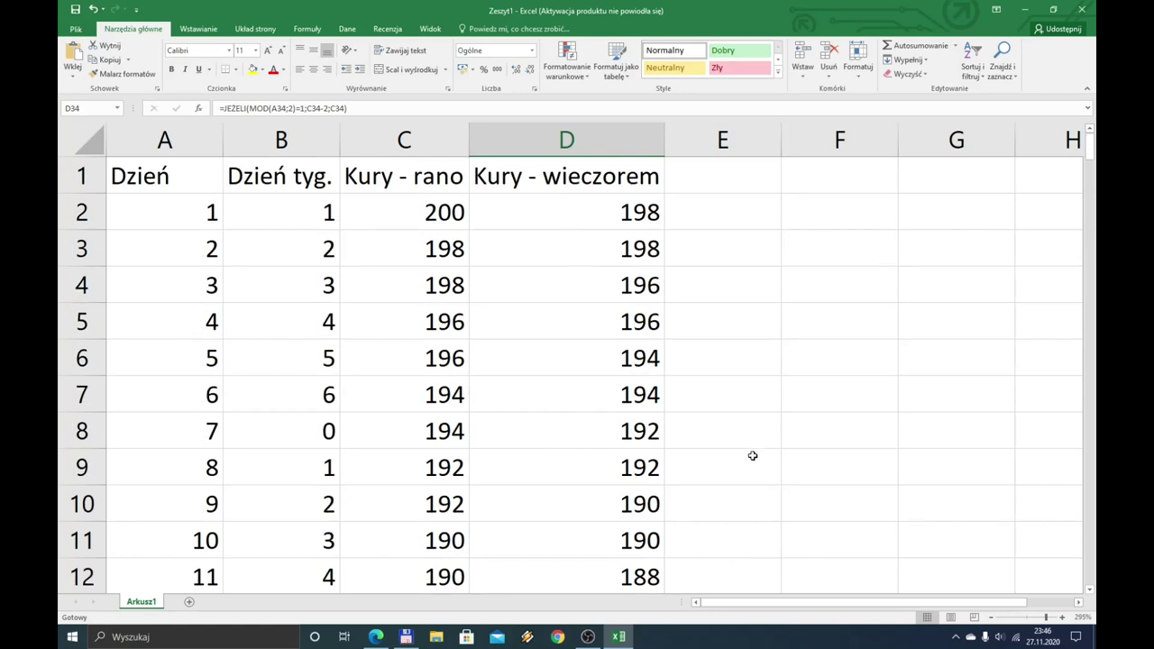
{"action": "left_click", "coordinate": [820, 307]}
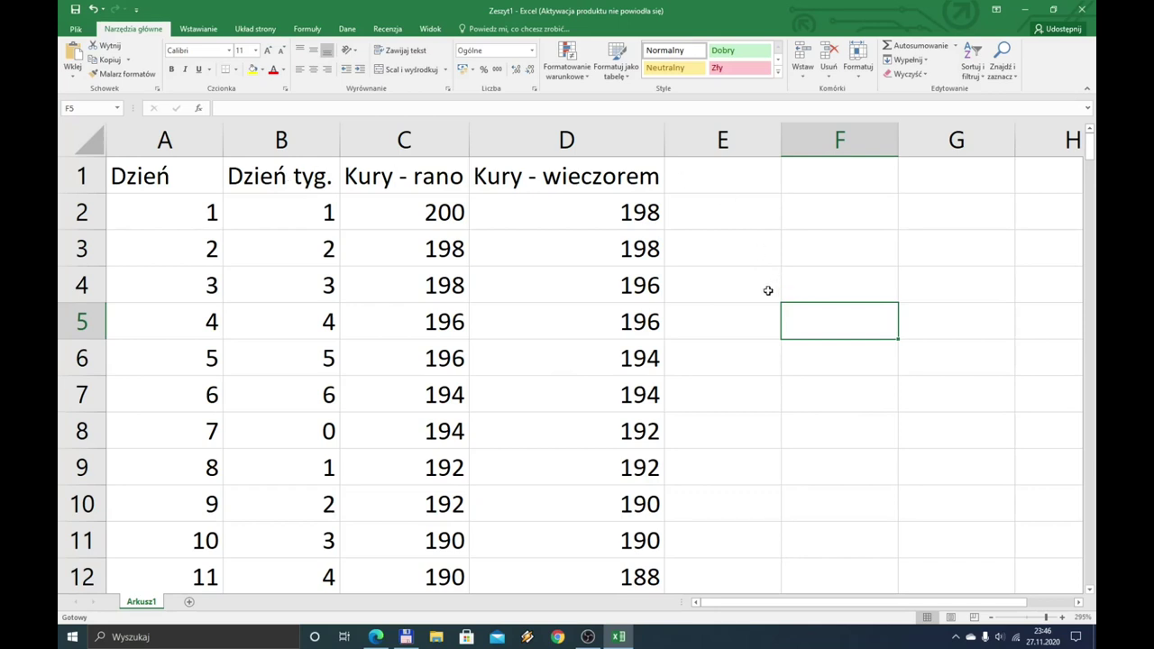
{"action": "left_click", "coordinate": [734, 190]}
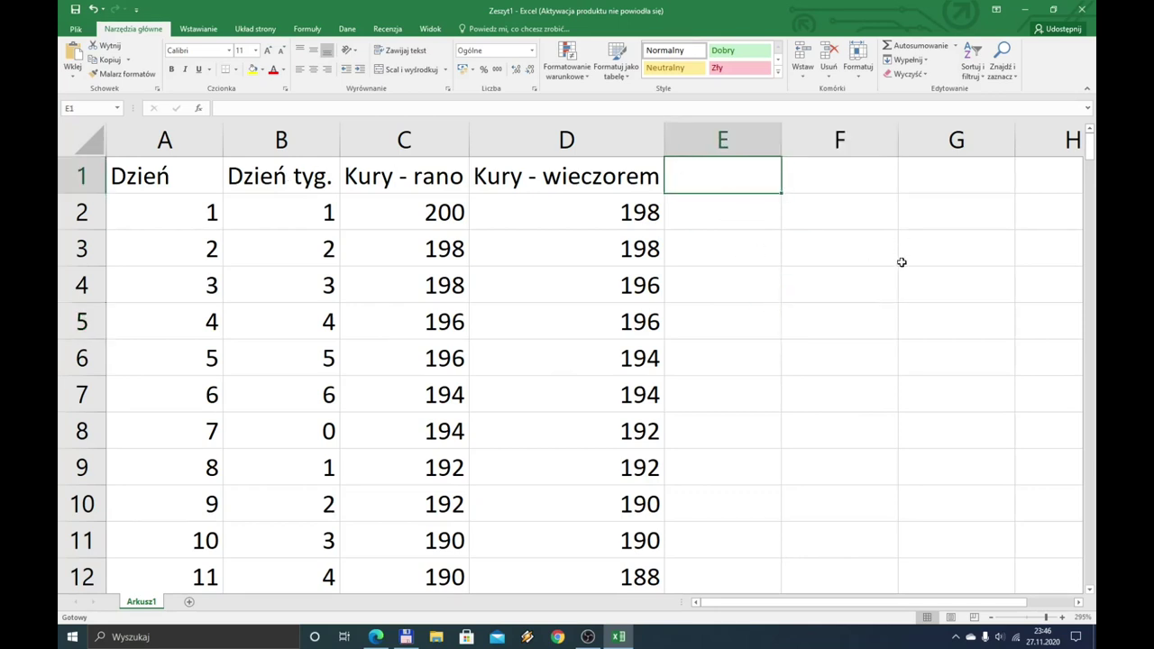
{"action": "key", "text": "Right"}
{"action": "key", "text": "Right"}
{"action": "key", "text": "Right"}
{"action": "key", "text": "Right"}
{"action": "key", "text": "Right"}
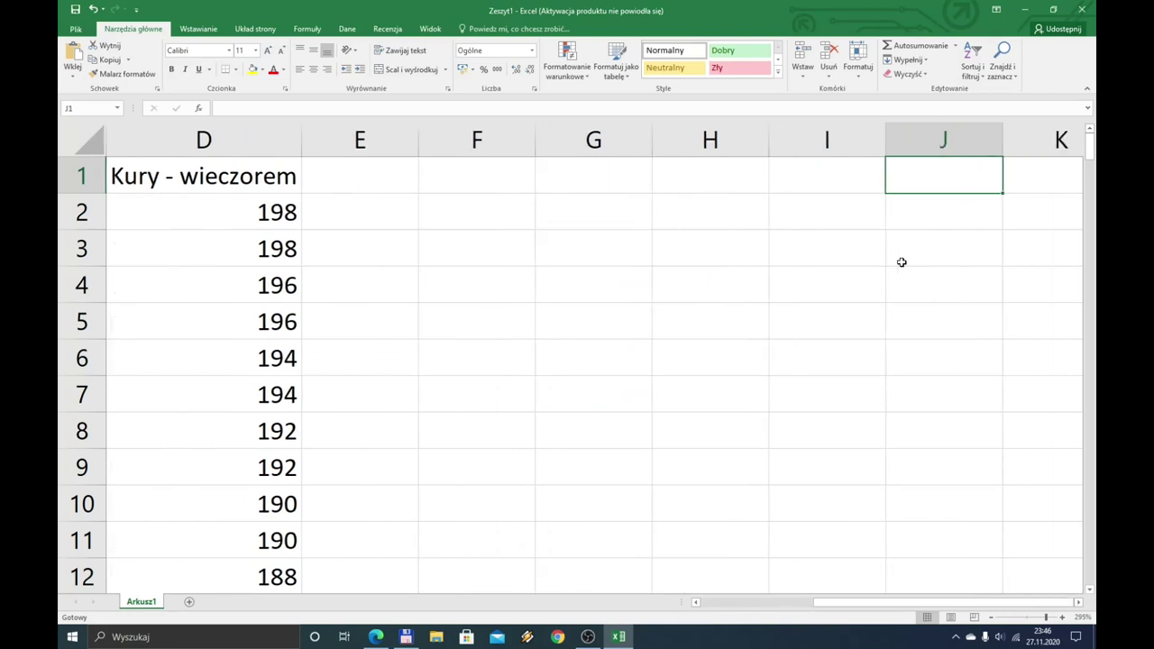
{"action": "key", "text": "Right"}
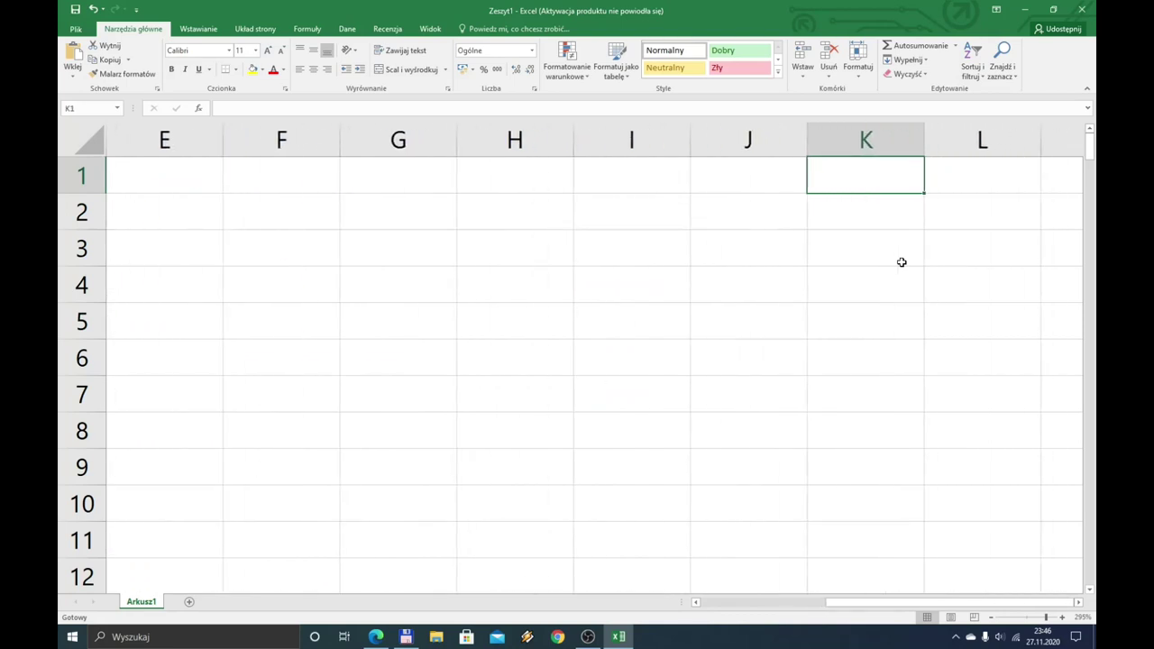
{"action": "scroll", "coordinate": [718, 334], "scroll_direction": "down", "scroll_amount": 3}
{"action": "scroll", "coordinate": [718, 319], "scroll_direction": "down", "scroll_amount": 2}
{"action": "scroll", "coordinate": [698, 307], "scroll_direction": "down", "scroll_amount": 2}
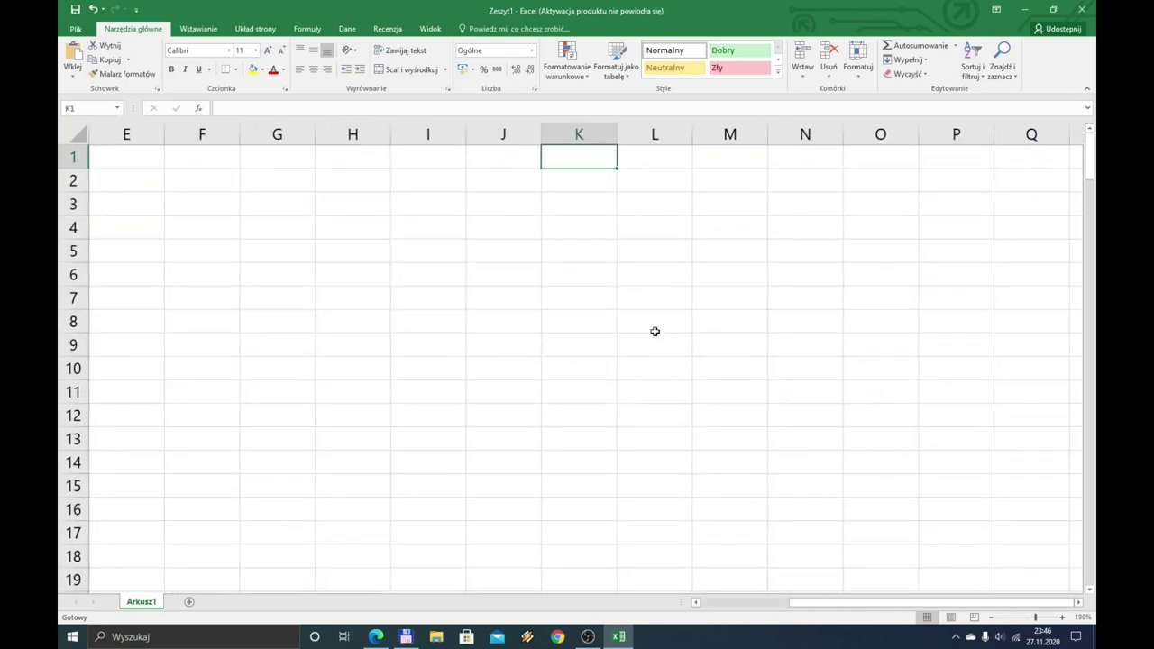
{"action": "scroll", "coordinate": [655, 331], "scroll_direction": "down", "scroll_amount": 1}
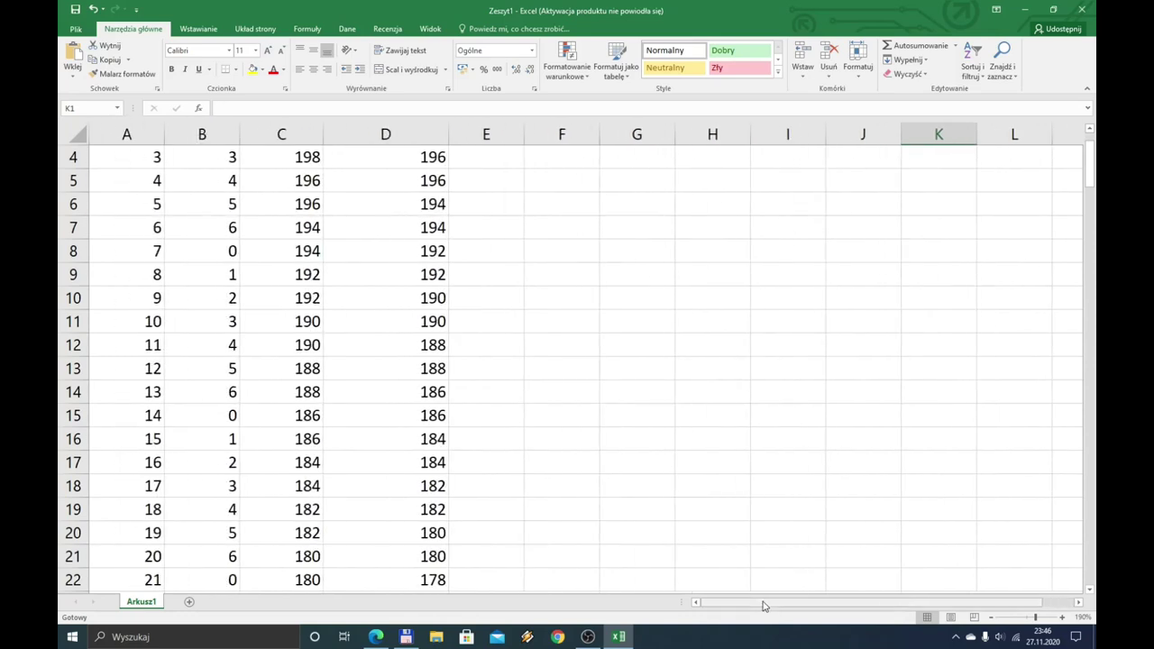
{"action": "scroll", "coordinate": [760, 364], "scroll_direction": "down", "scroll_amount": 4, "text": "ctrl"}
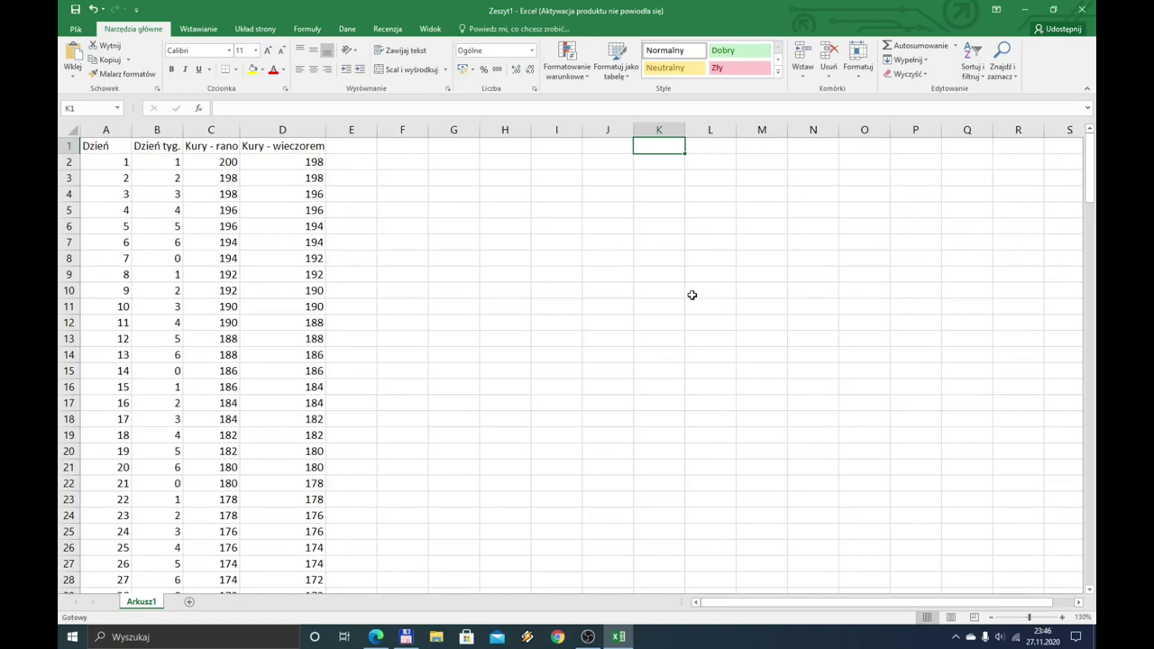
Enter the heading 'Zadanie 4a)' in cell O1
{"action": "left_click", "coordinate": [828, 154]}
{"action": "left_click", "coordinate": [861, 154]}
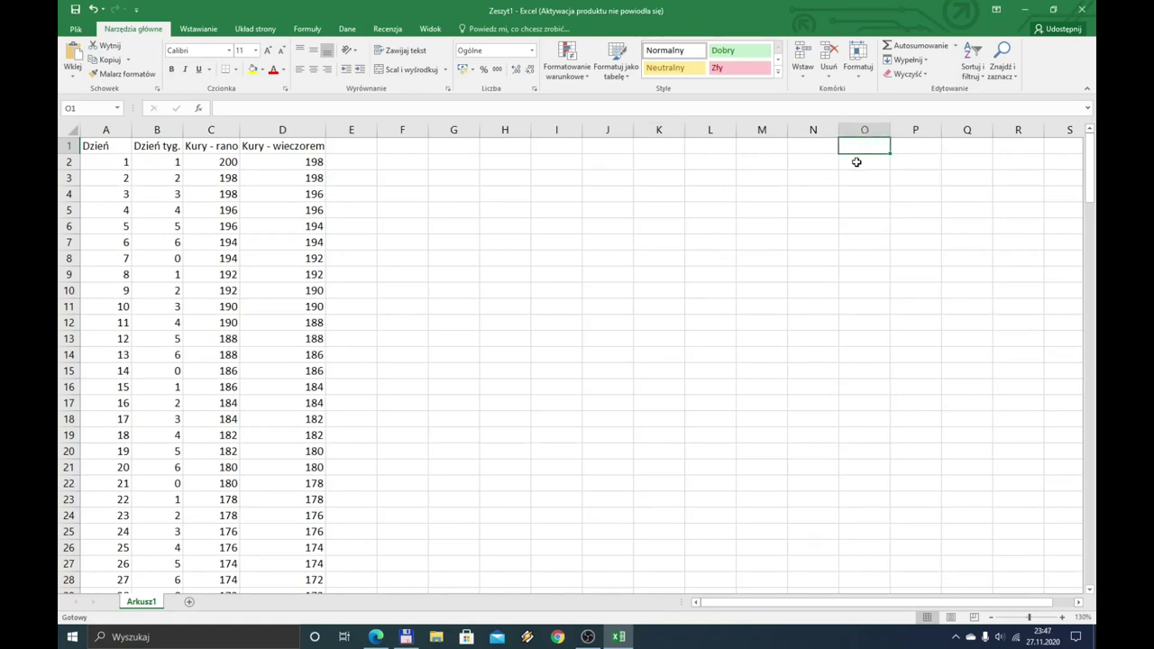
{"action": "type", "text": "Zadanie 4a)"}
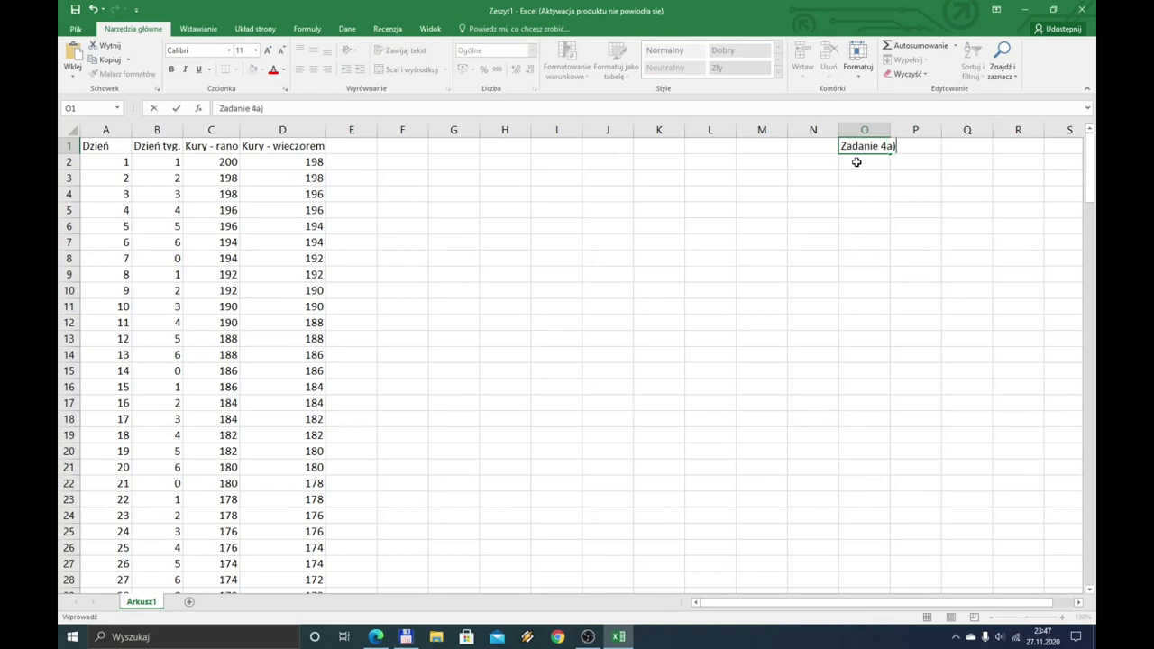
{"action": "key", "text": "Return"}
{"action": "key", "text": "Up"}
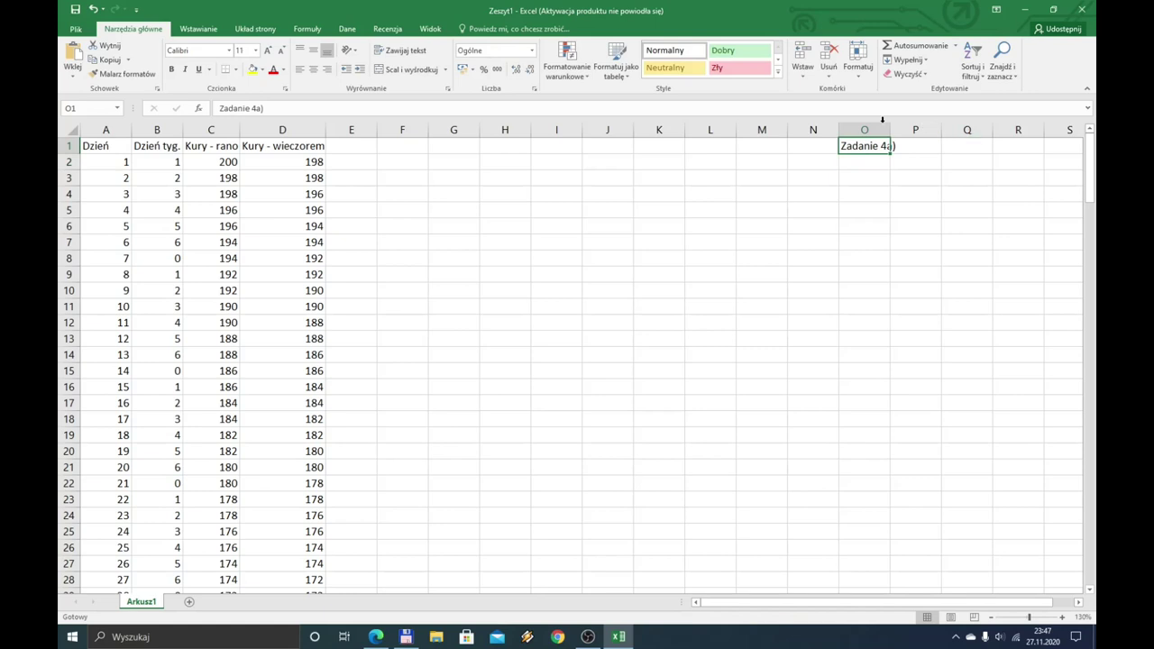
Widen column O and enter 'Dzień 33' and 'Po zmroku' below the heading
{"action": "left_click_drag", "start_coordinate": [889, 129], "coordinate": [900, 130]}
{"action": "left_click", "coordinate": [864, 161]}
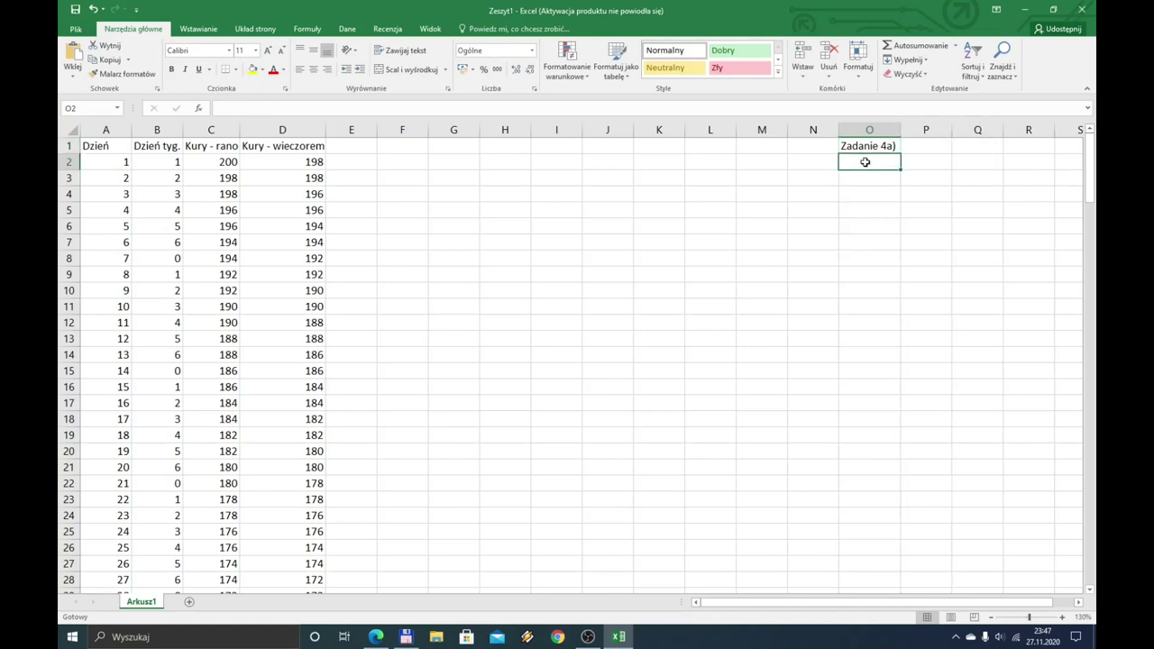
{"action": "type", "text": "Dzień 33"}
{"action": "key", "text": "Return"}
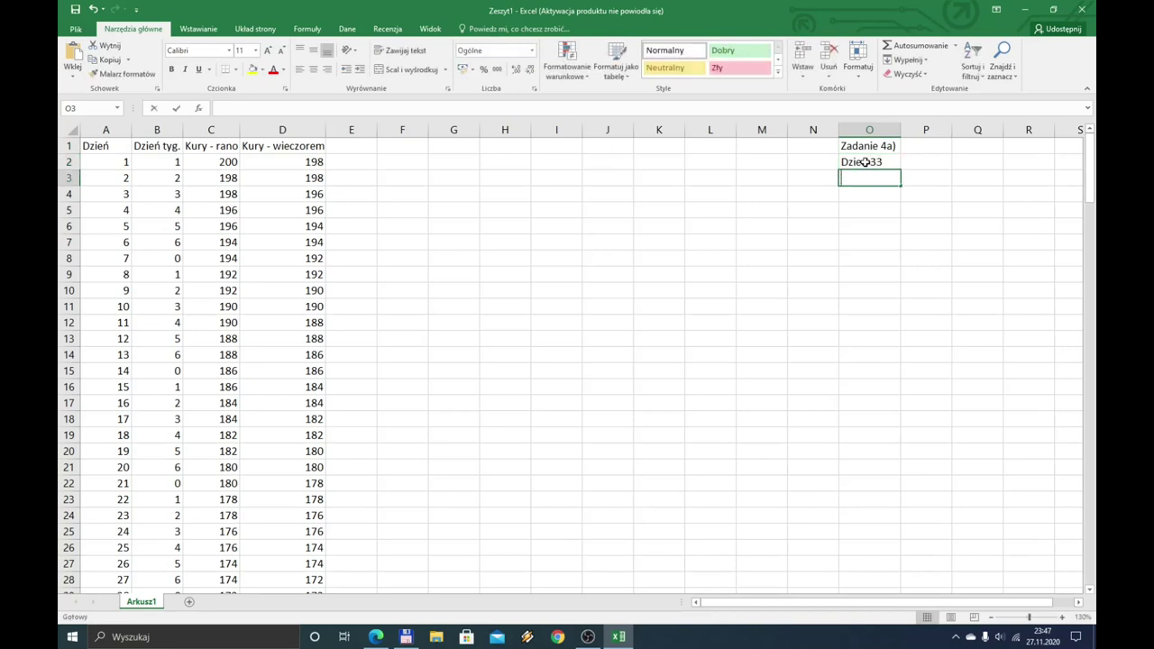
{"action": "type", "text": "Po zmroku"}
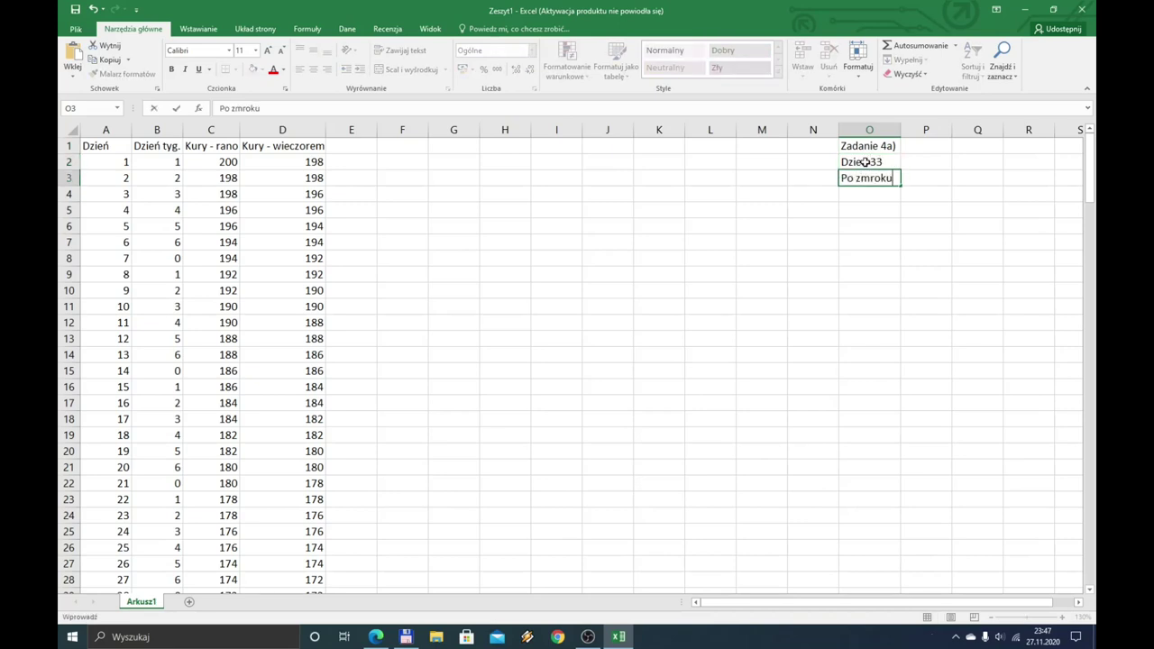
{"action": "key", "text": "Return"}
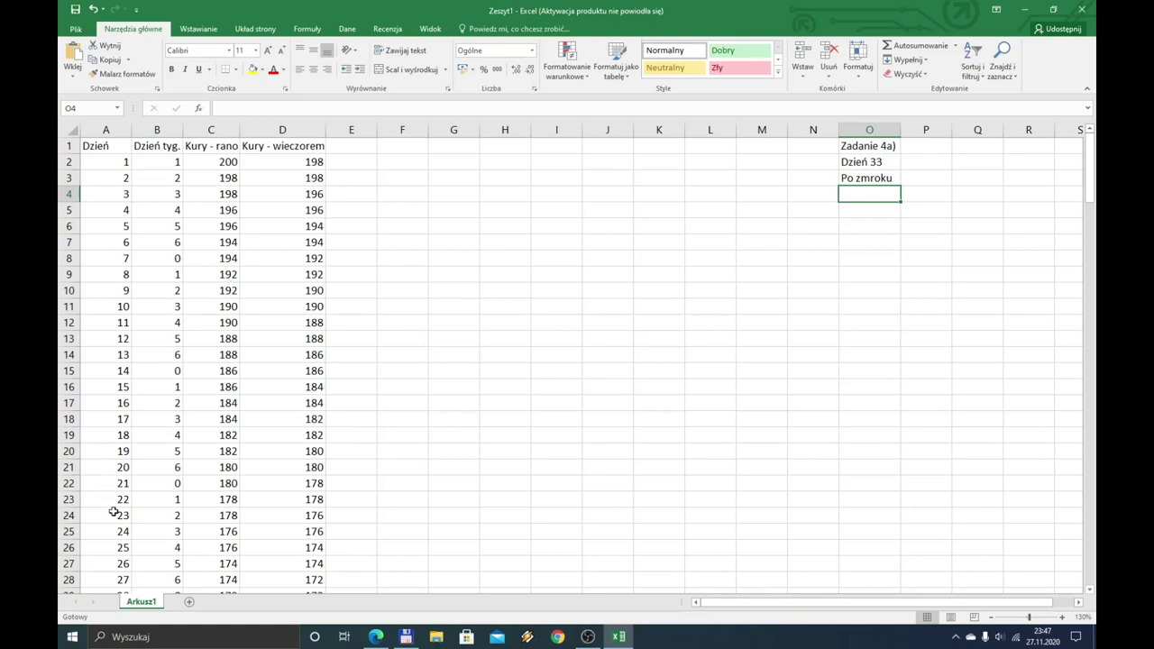
Inspect the day 33 evening hen-count formula in D34
{"action": "scroll", "coordinate": [115, 513], "scroll_direction": "down", "scroll_amount": 1}
{"action": "scroll", "coordinate": [119, 540], "scroll_direction": "down", "scroll_amount": 1}
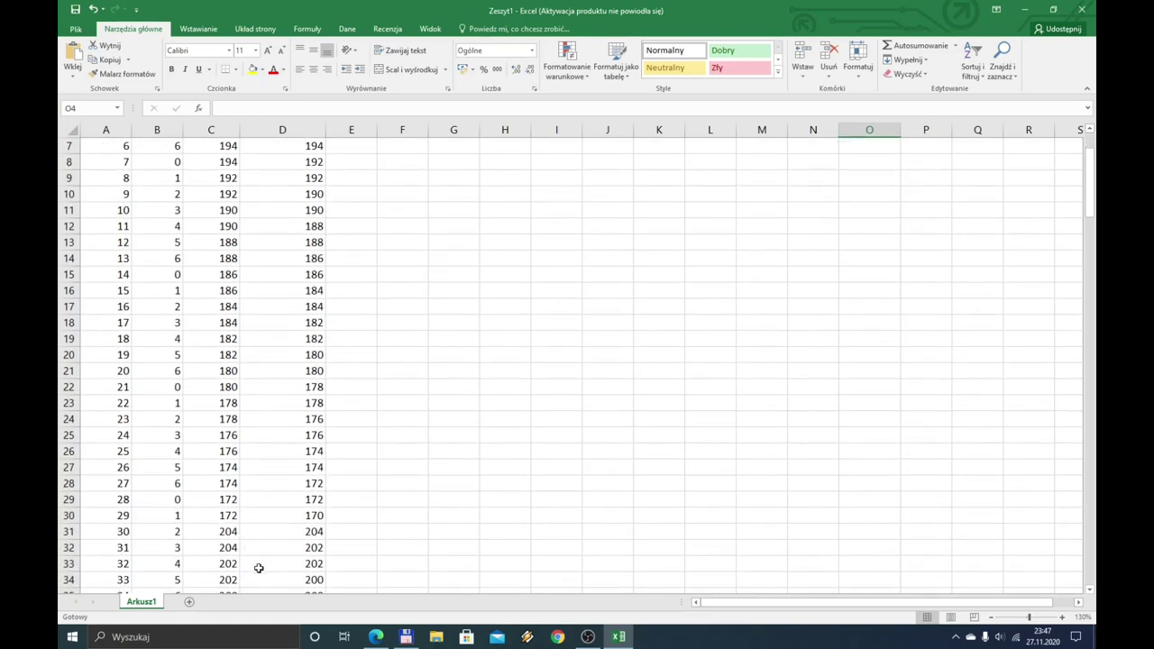
{"action": "left_click", "coordinate": [279, 580]}
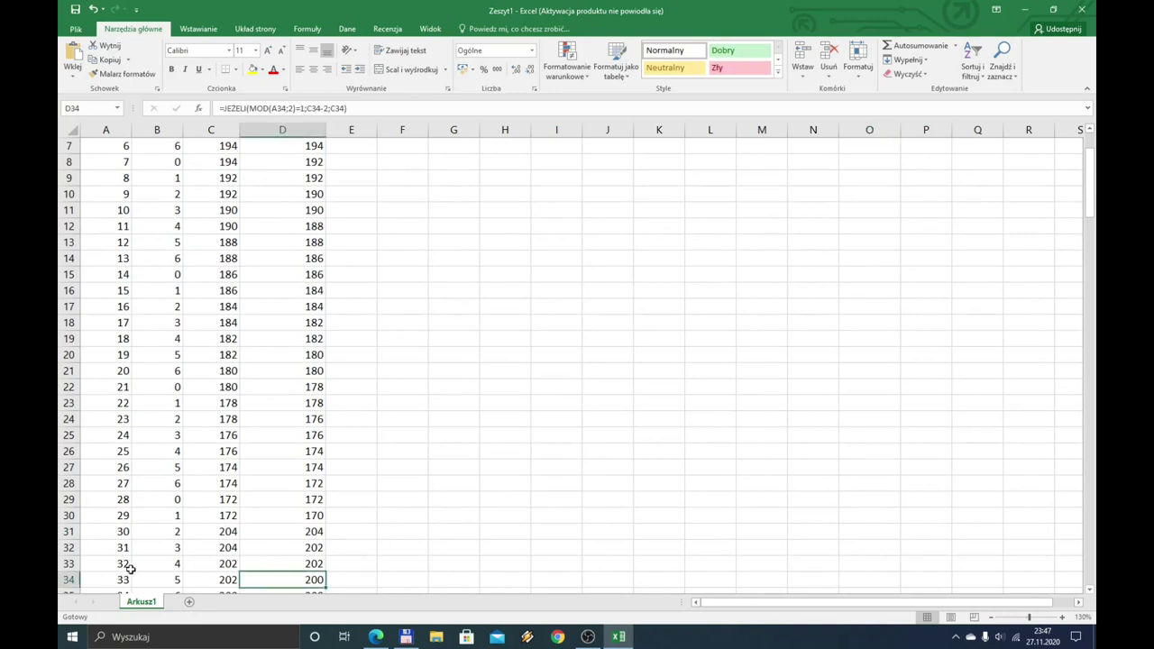
{"action": "scroll", "coordinate": [422, 503], "scroll_direction": "up", "scroll_amount": 2}
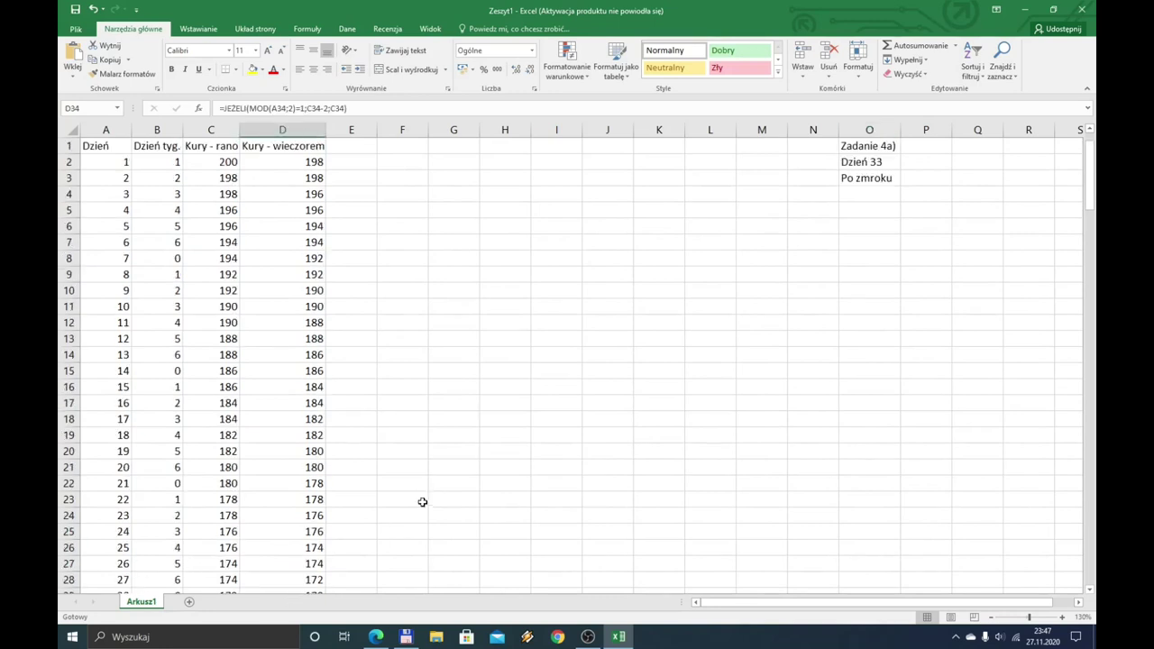
{"action": "left_click", "coordinate": [375, 639]}
Scroll the answer key PDF to page 5 and highlight the task 4a answer
{"action": "left_click", "coordinate": [135, 9]}
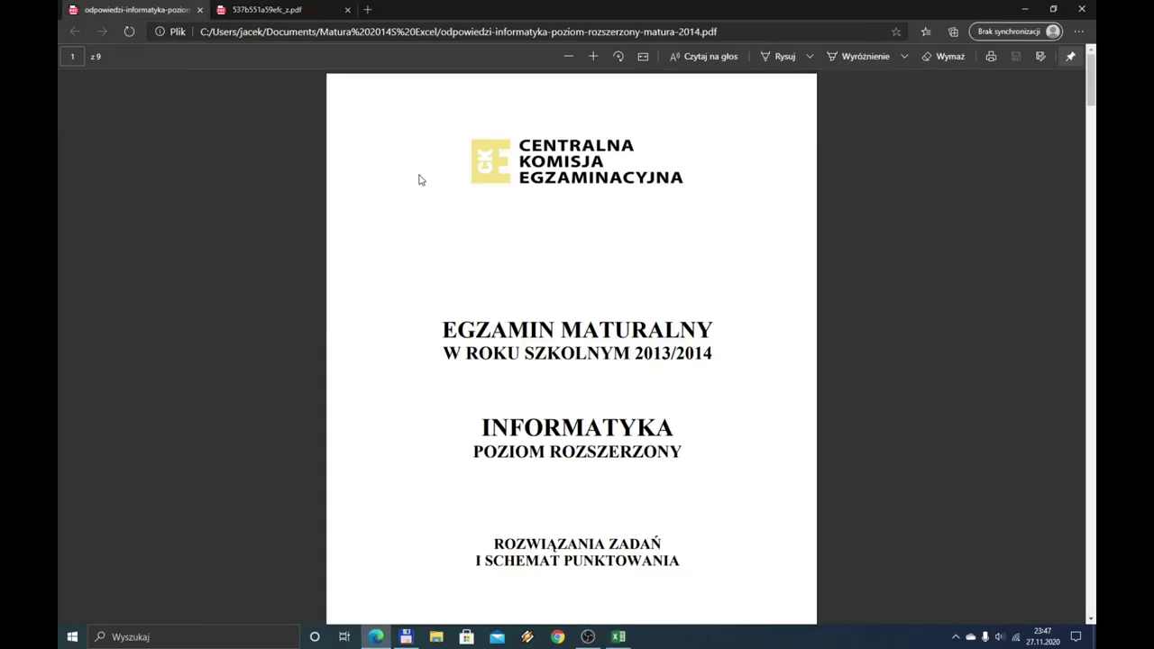
{"action": "scroll", "coordinate": [471, 301], "scroll_direction": "up", "scroll_amount": 3, "text": "ctrl"}
{"action": "scroll", "coordinate": [476, 306], "scroll_direction": "down", "scroll_amount": 5}
{"action": "scroll", "coordinate": [481, 311], "scroll_direction": "down", "scroll_amount": 8}
{"action": "scroll", "coordinate": [482, 311], "scroll_direction": "down", "scroll_amount": 8}
{"action": "scroll", "coordinate": [483, 310], "scroll_direction": "down", "scroll_amount": 8}
{"action": "scroll", "coordinate": [484, 310], "scroll_direction": "down", "scroll_amount": 1}
{"action": "scroll", "coordinate": [484, 311], "scroll_direction": "down", "scroll_amount": 8}
{"action": "scroll", "coordinate": [485, 310], "scroll_direction": "down", "scroll_amount": 7}
{"action": "scroll", "coordinate": [484, 309], "scroll_direction": "down", "scroll_amount": 6}
{"action": "scroll", "coordinate": [486, 308], "scroll_direction": "down", "scroll_amount": 5}
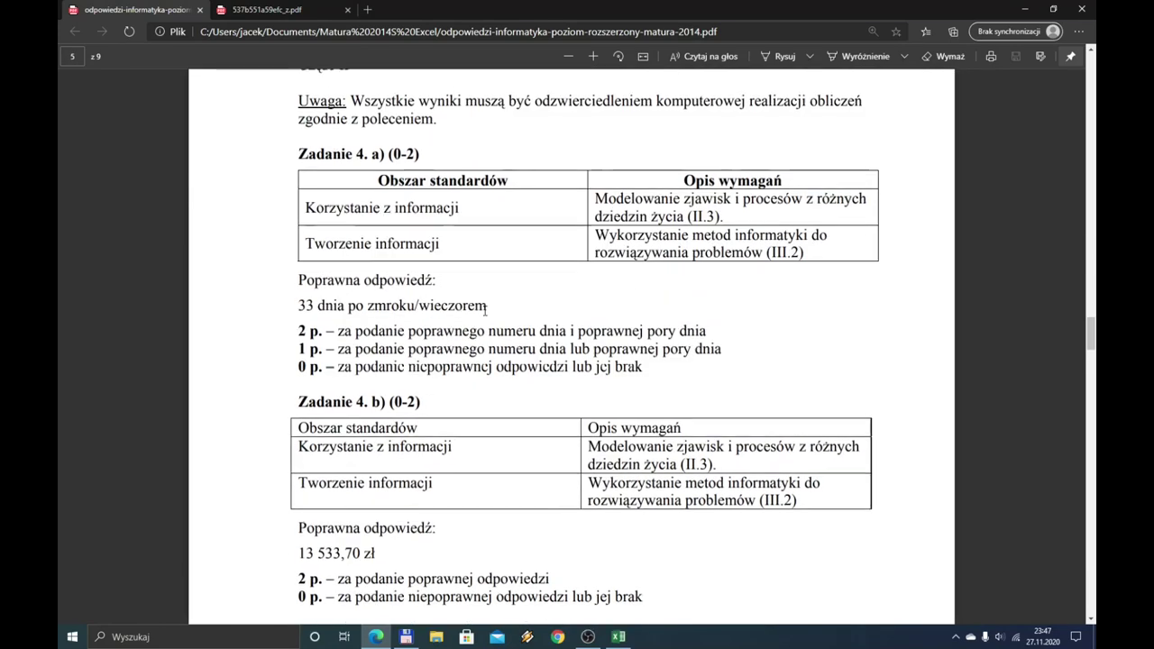
{"action": "left_click_drag", "start_coordinate": [299, 303], "coordinate": [478, 309]}
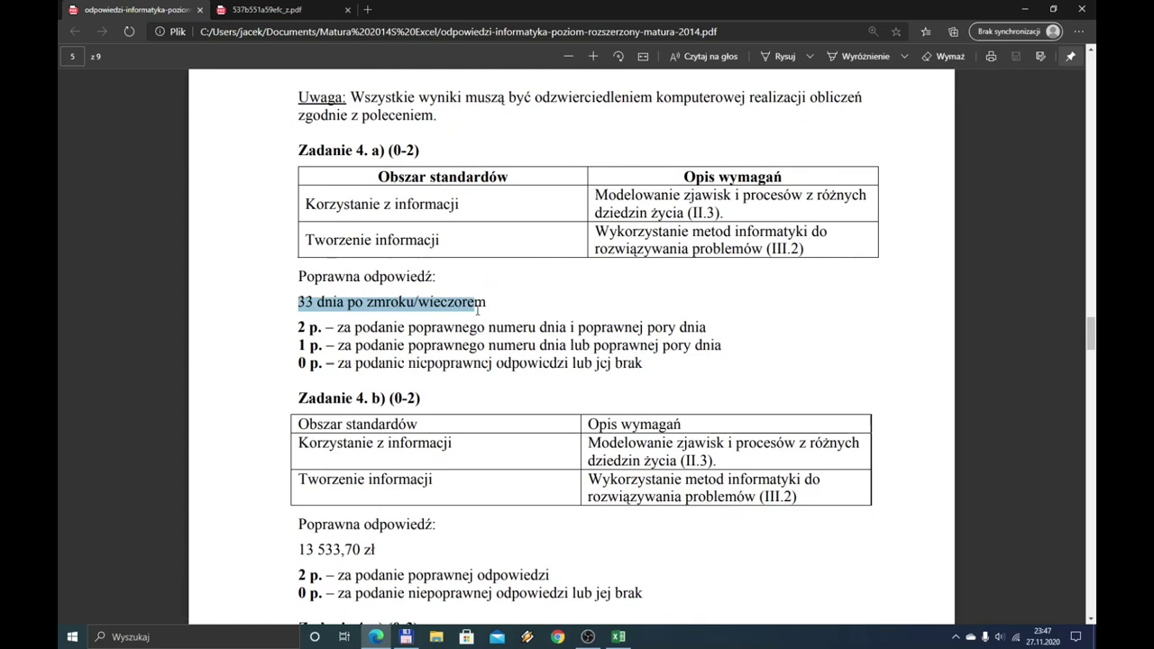
Clear the highlight and review the task description PDF before returning to Excel
{"action": "scroll", "coordinate": [478, 309], "scroll_direction": "up", "scroll_amount": 1}
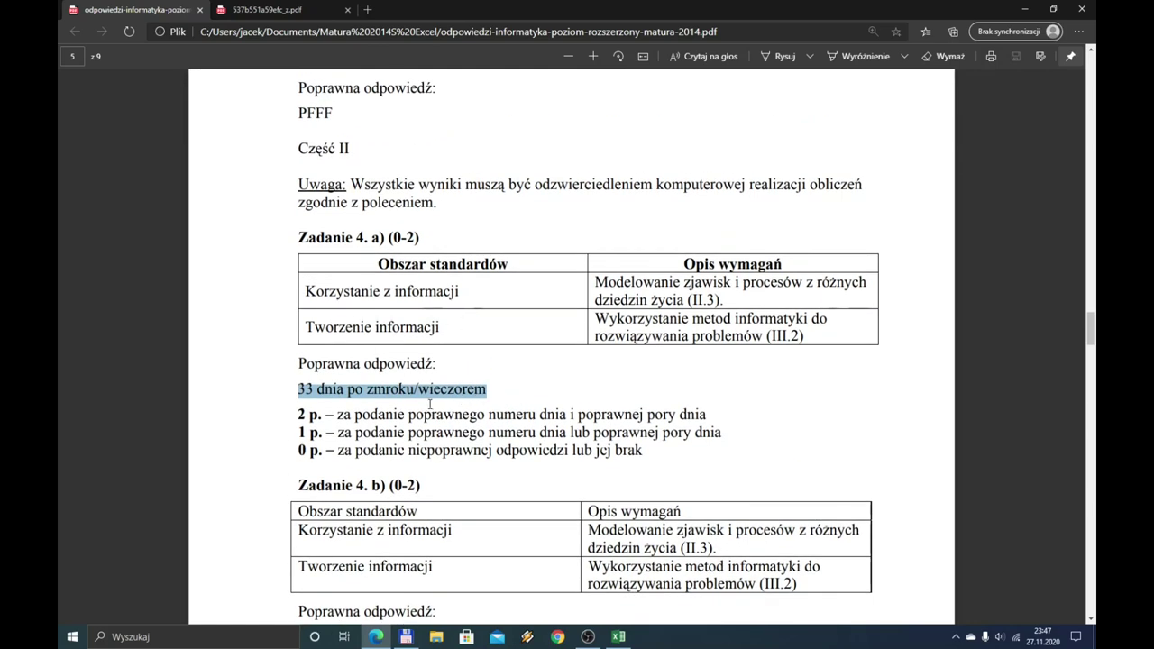
{"action": "left_click", "coordinate": [428, 392]}
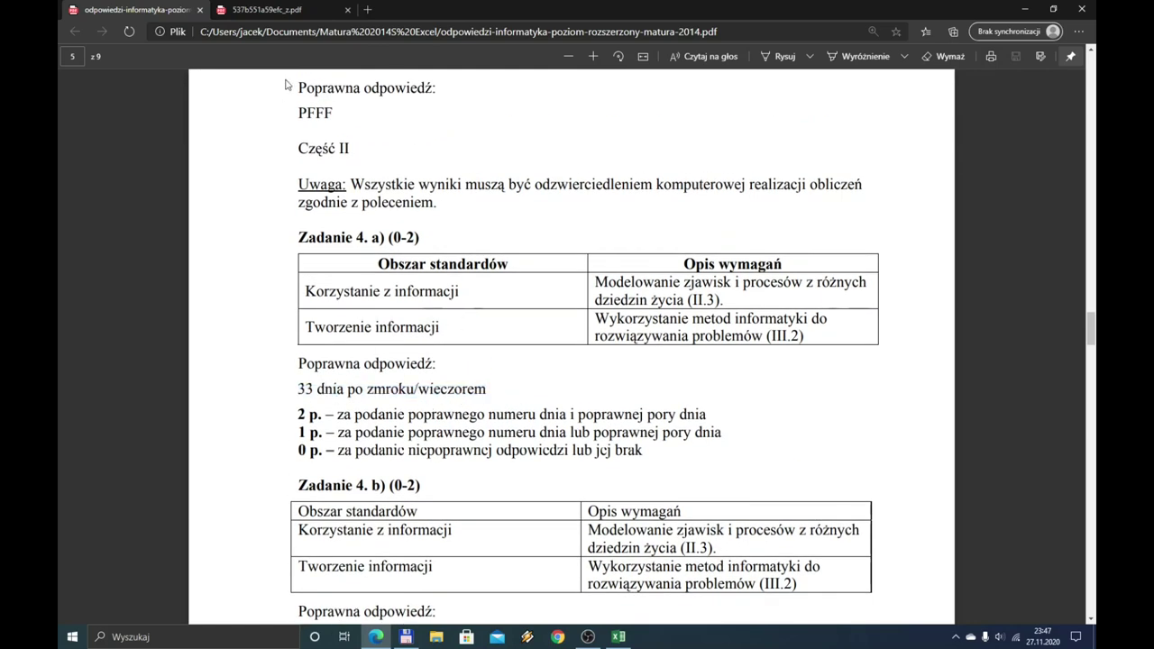
{"action": "left_click", "coordinate": [291, 15]}
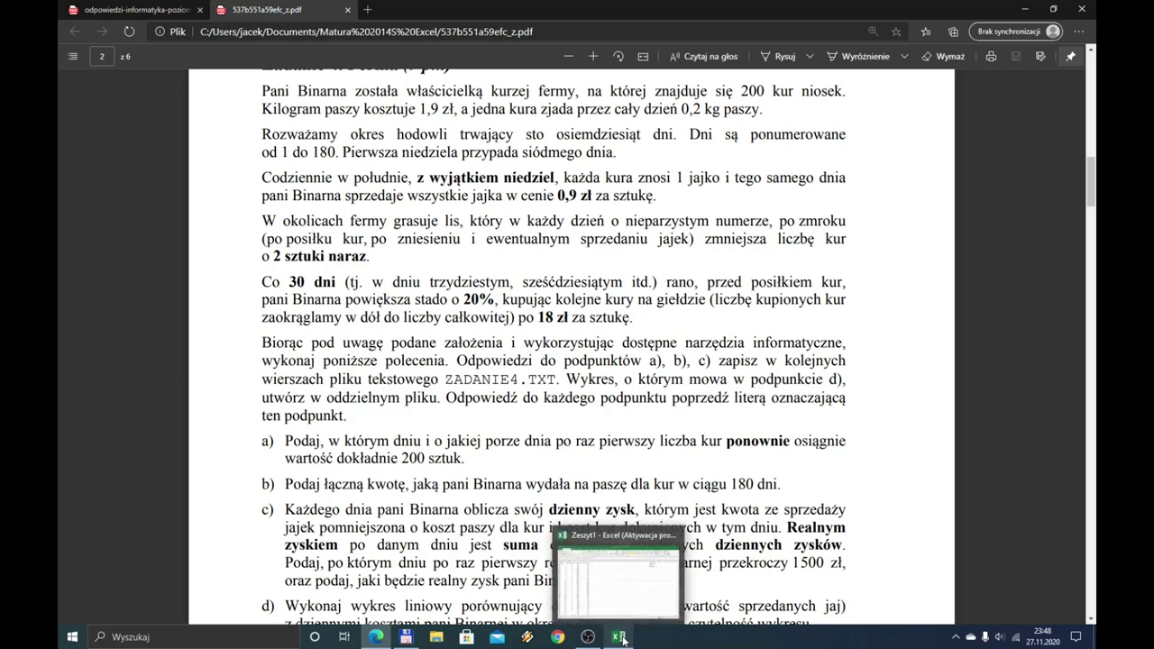
{"action": "mouse_move", "coordinate": [617, 636]}
{"action": "left_click", "coordinate": [623, 579]}
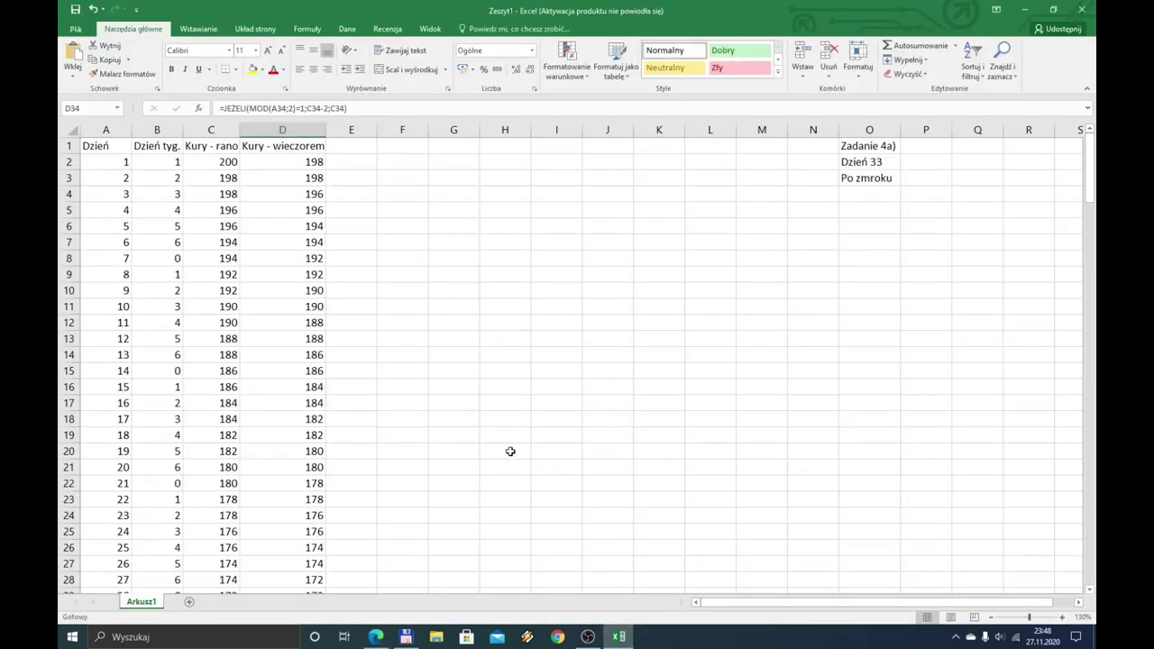
Head a widened column E 'Koszt kur' and enter 0 as the day 1 cost in E2
{"action": "left_click", "coordinate": [363, 146]}
{"action": "left_click_drag", "start_coordinate": [377, 129], "coordinate": [389, 130]}
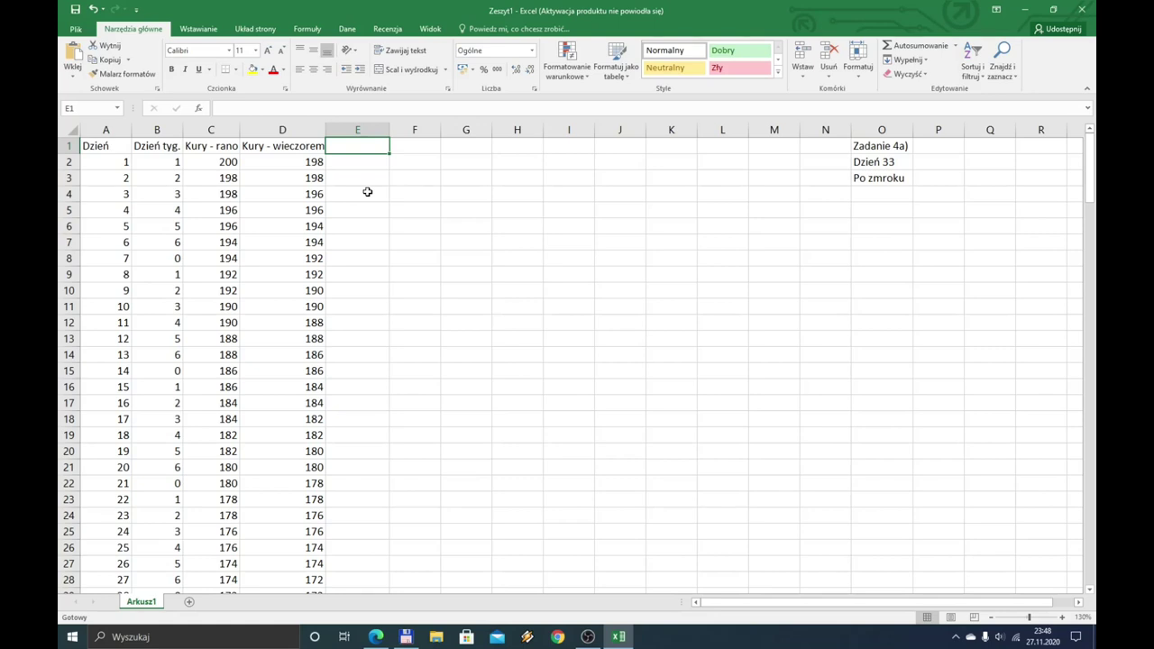
{"action": "type", "text": "Koszt kur"}
{"action": "key", "text": "Return"}
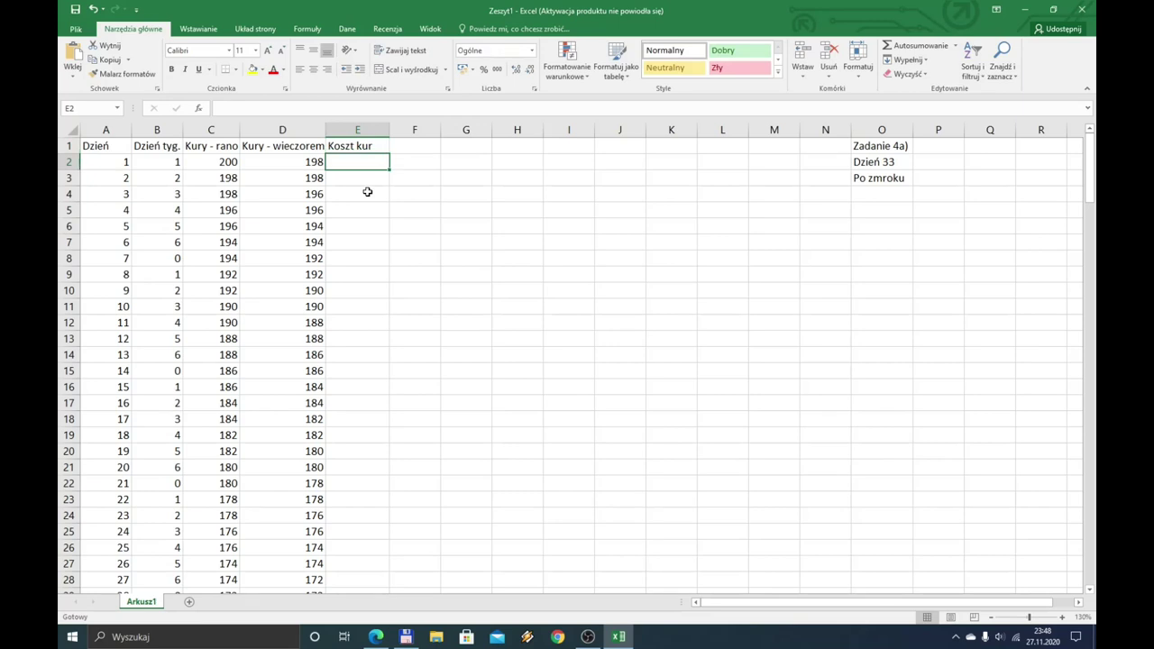
{"action": "left_click_drag", "start_coordinate": [389, 134], "coordinate": [396, 134]}
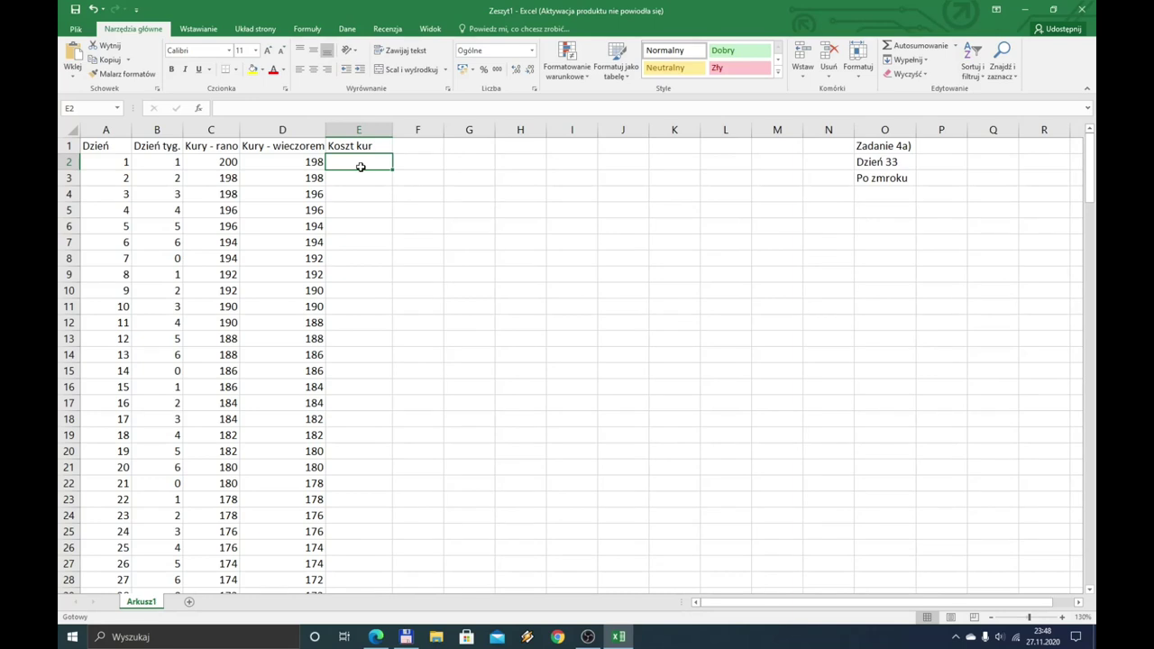
{"action": "type", "text": "0"}
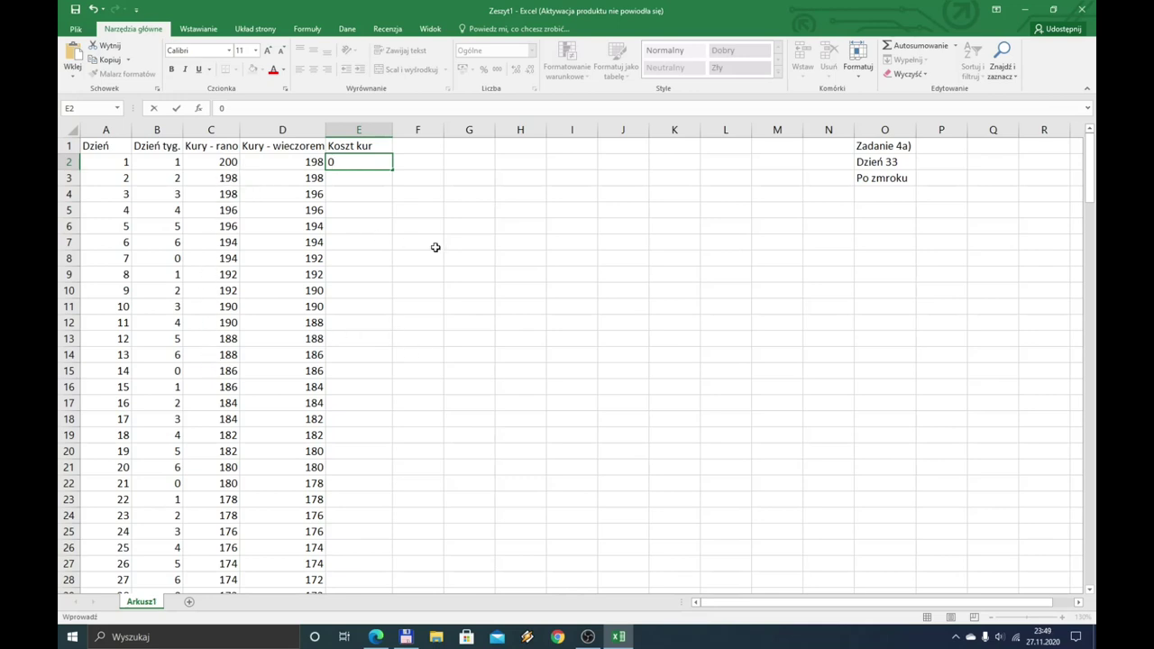
{"action": "key", "text": "Return"}
{"action": "key", "text": "Up"}
{"action": "key", "text": "Up"}
{"action": "key", "text": "Down"}
{"action": "key", "text": "Down"}
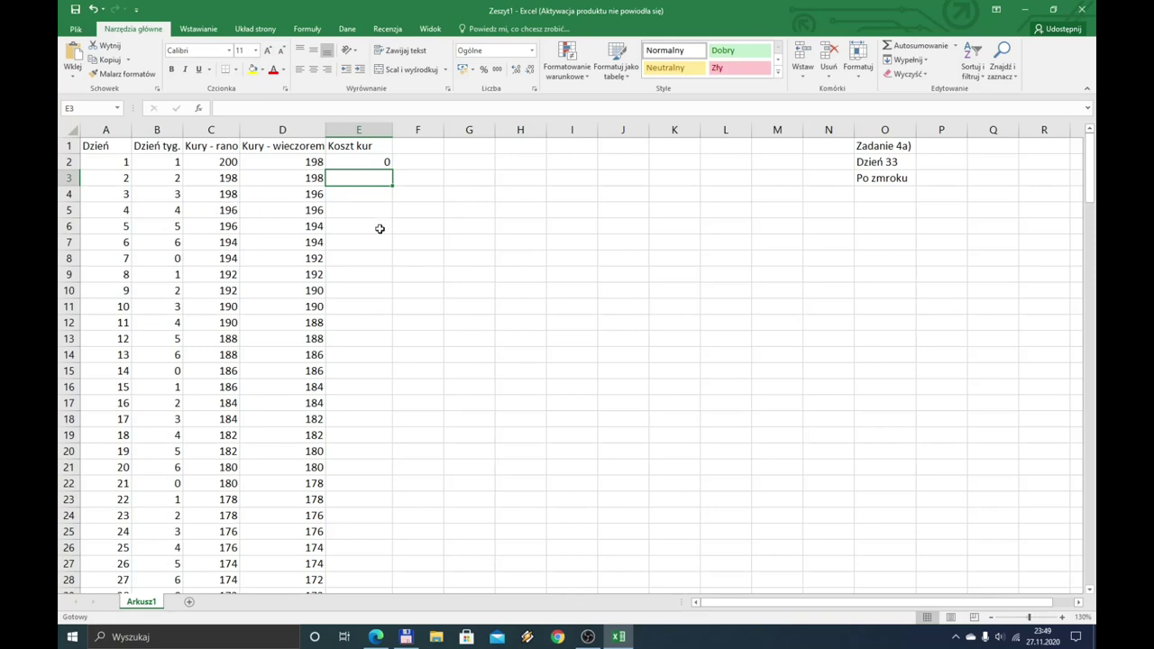
Type the E3 cost formula JEŻELI(MOD(A3;30)=0;18(C3-D2);0), declining Excel's suggested correction
{"action": "type", "text": "=je"}
{"action": "key", "text": "Tab"}
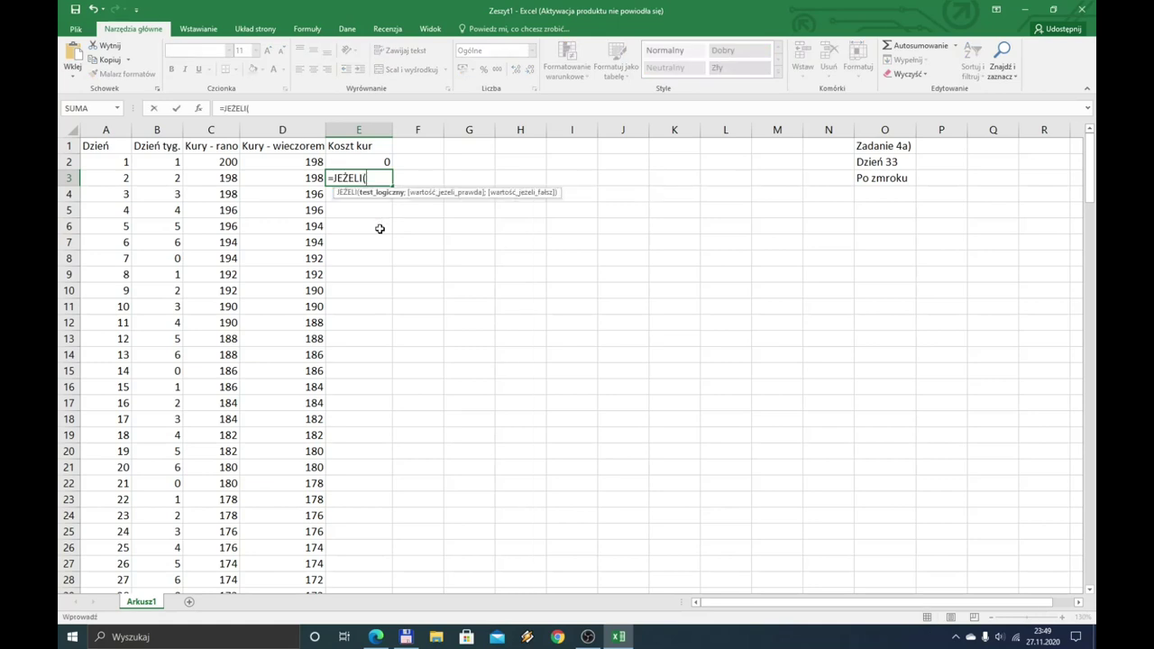
{"action": "type", "text": "mod("}
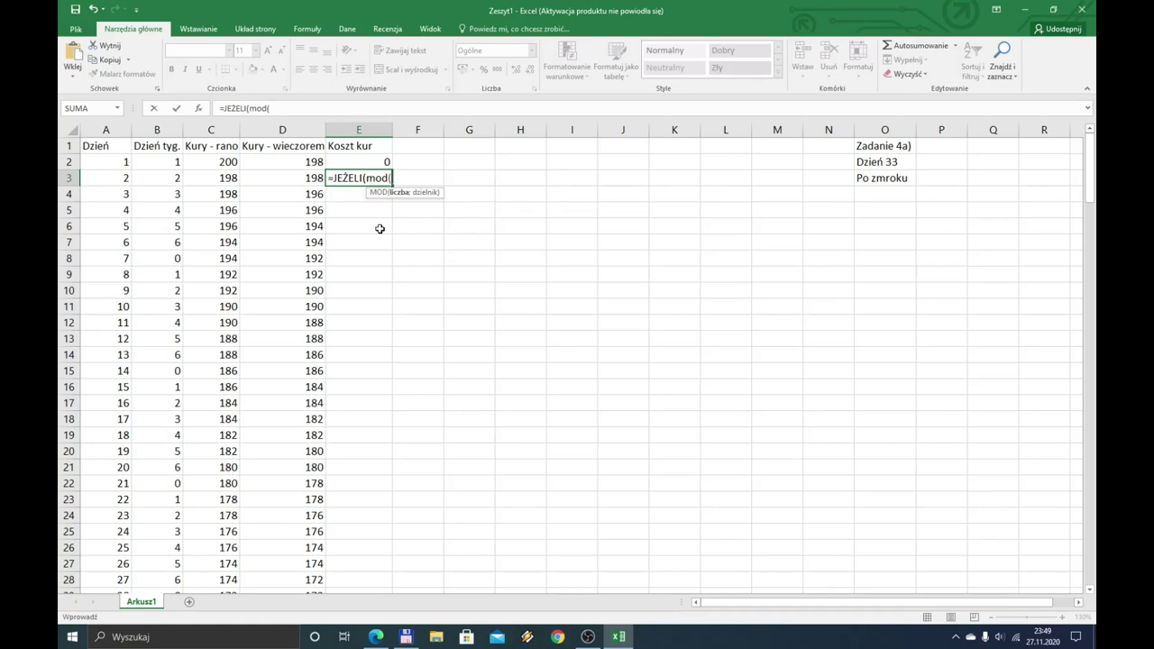
{"action": "type", "text": "a3"}
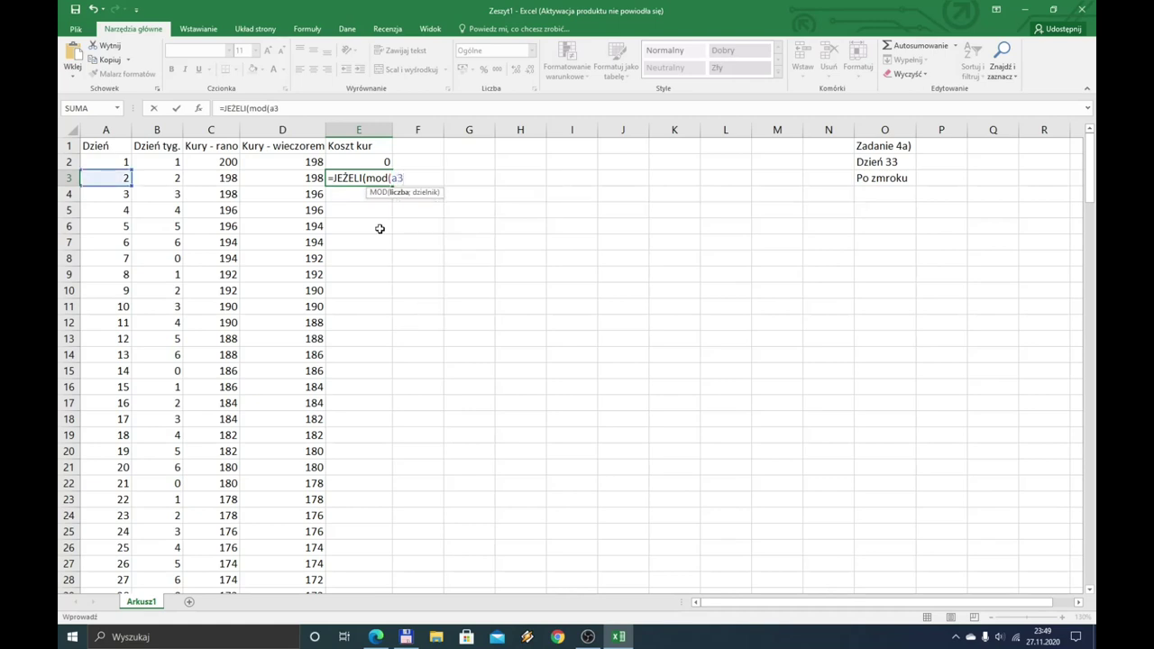
{"action": "type", "text": ";30"}
{"action": "type", "text": ")=0"}
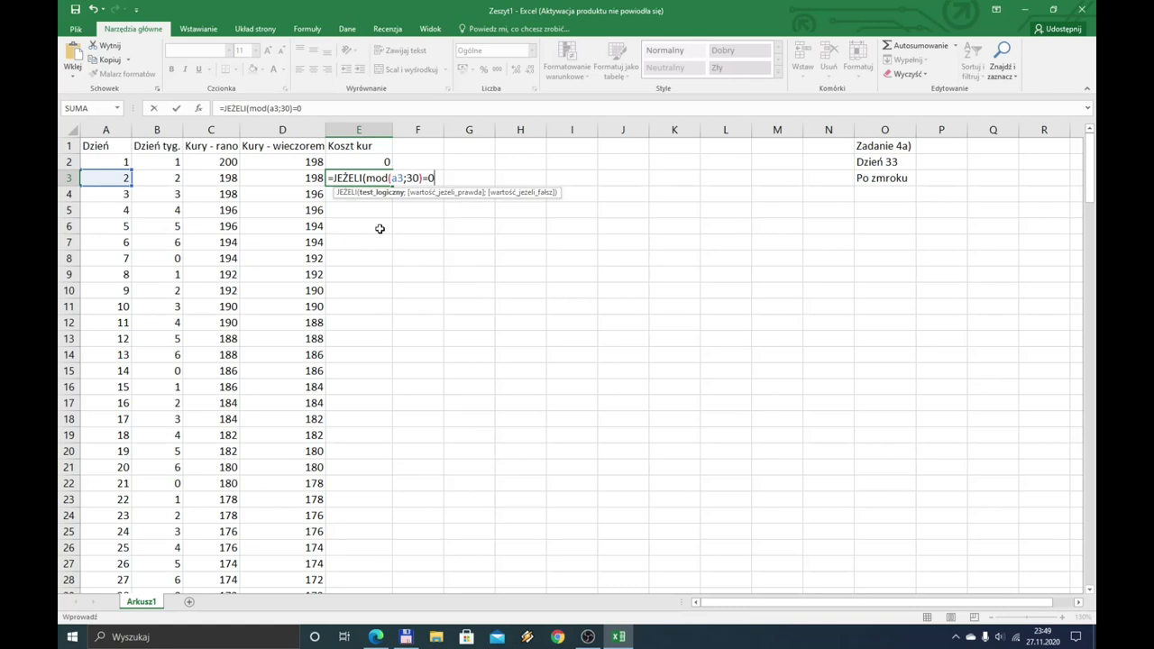
{"action": "type", "text": ";"}
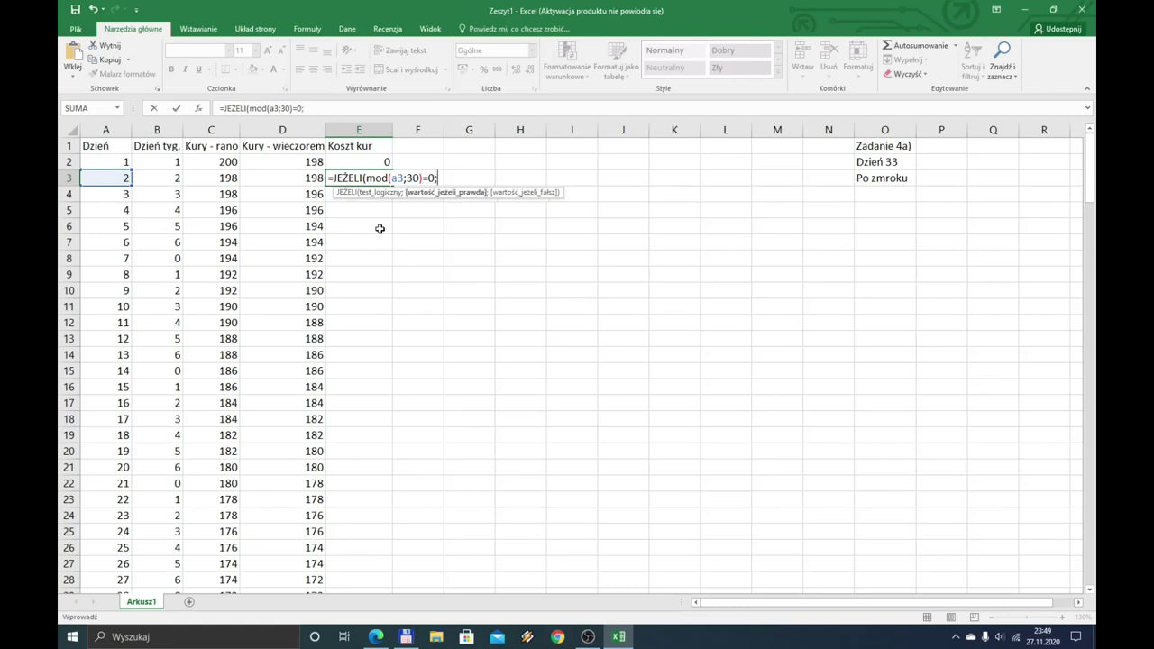
{"action": "type", "text": "18"}
{"action": "type", "text": "(C"}
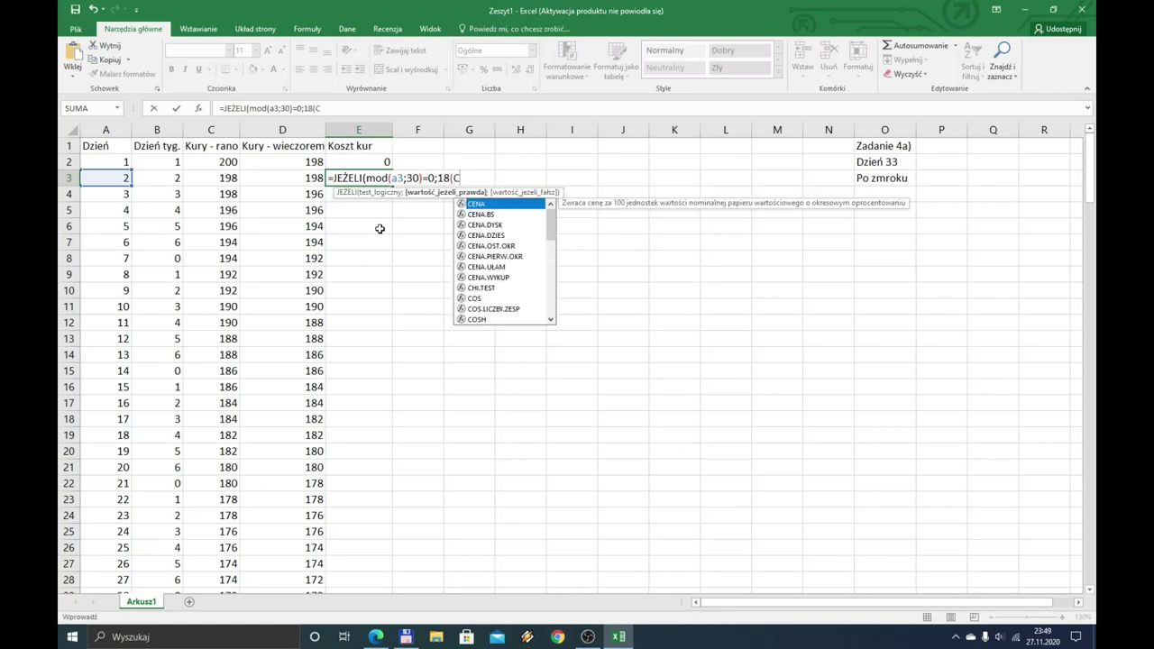
{"action": "type", "text": "3"}
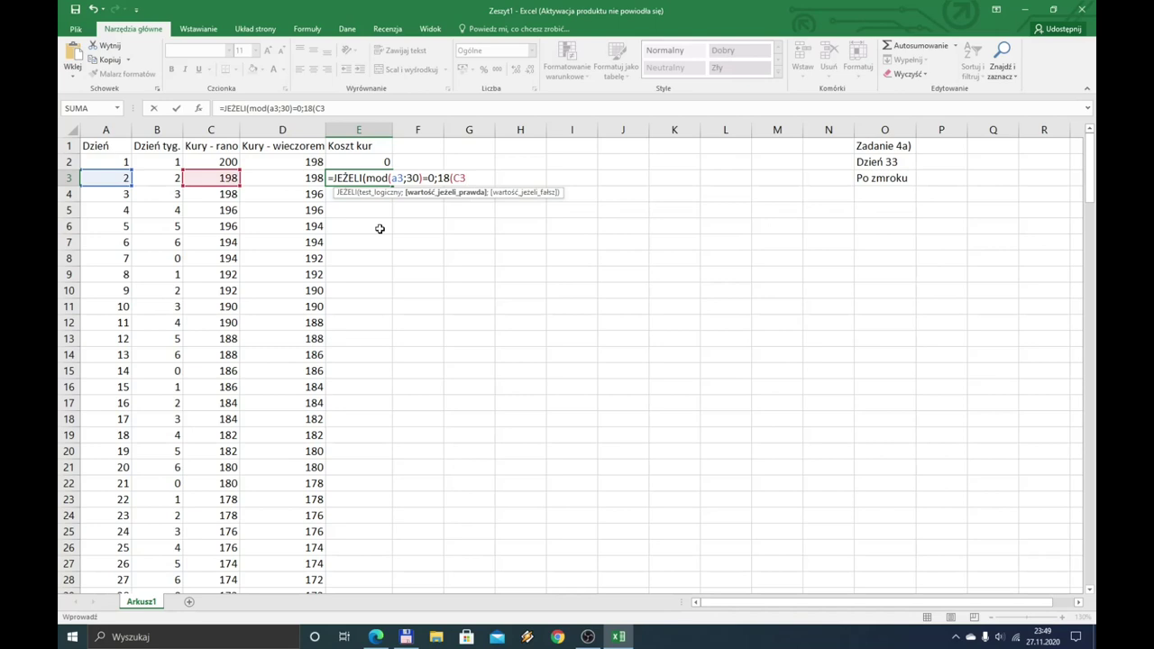
{"action": "type", "text": "-D"}
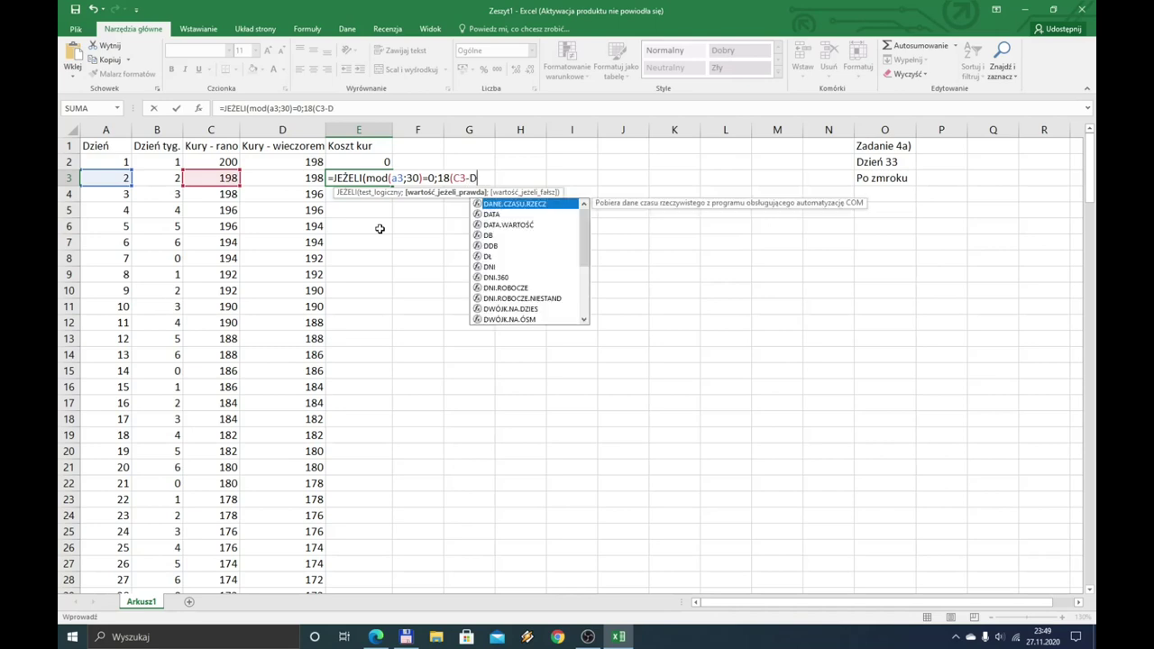
{"action": "type", "text": "2"}
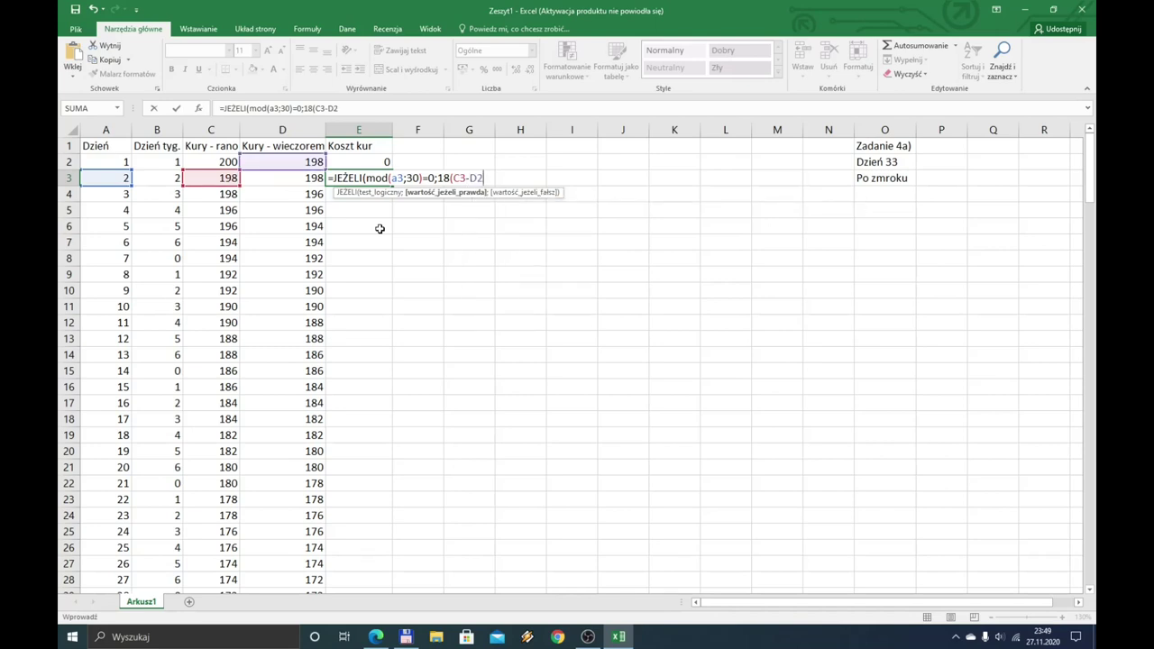
{"action": "type", "text": ")"}
{"action": "type", "text": ";0"}
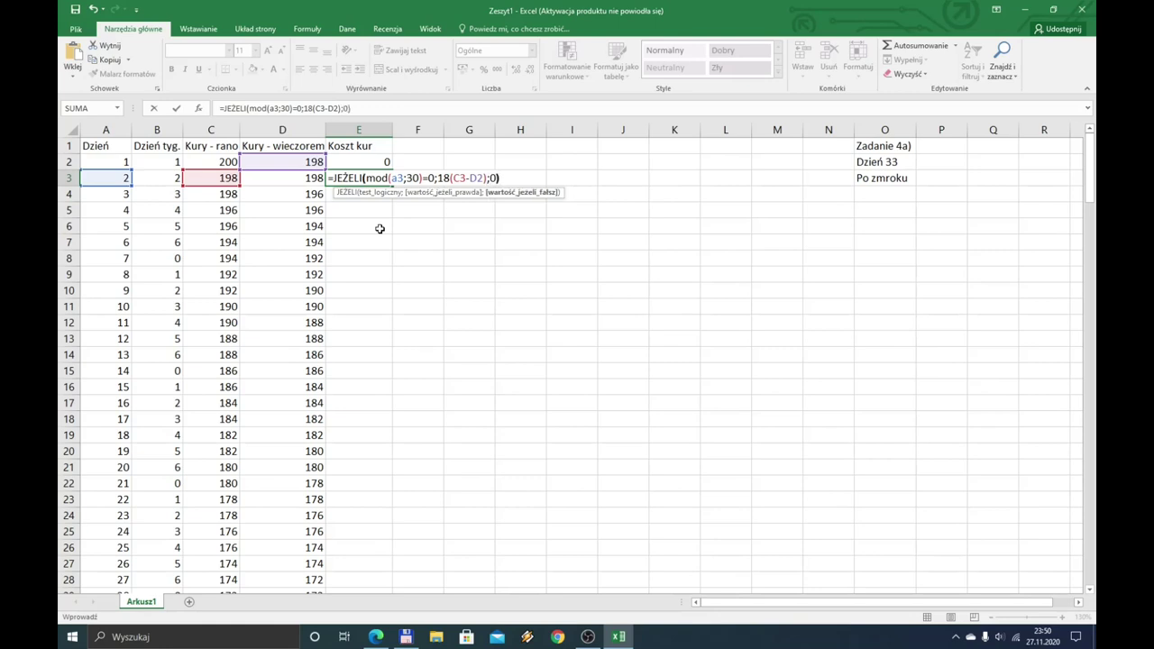
{"action": "key", "text": "Return"}
{"action": "key", "text": "Escape"}
{"action": "key", "text": "Return"}
Fix the formula to =JEŻELI(MOD(A3;30)=0;18*(C3-D2);0) and fill it down column E
{"action": "key", "text": "Left"}
{"action": "key", "text": "Left"}
{"action": "key", "text": "Left"}
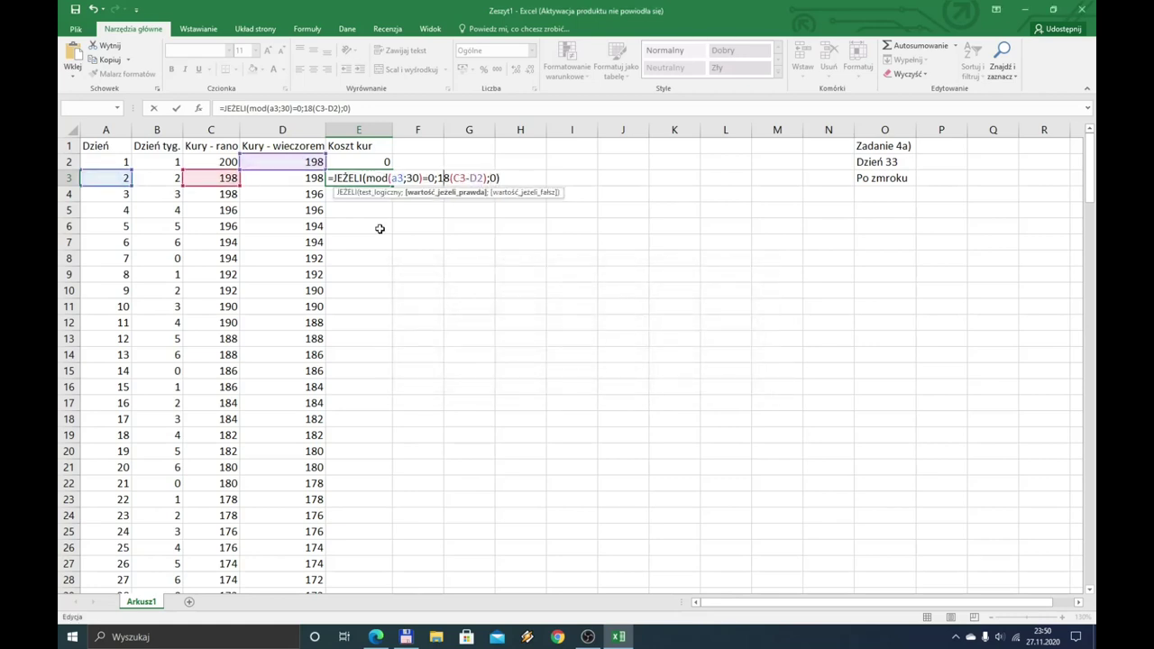
{"action": "type", "text": "*"}
{"action": "key", "text": "End"}
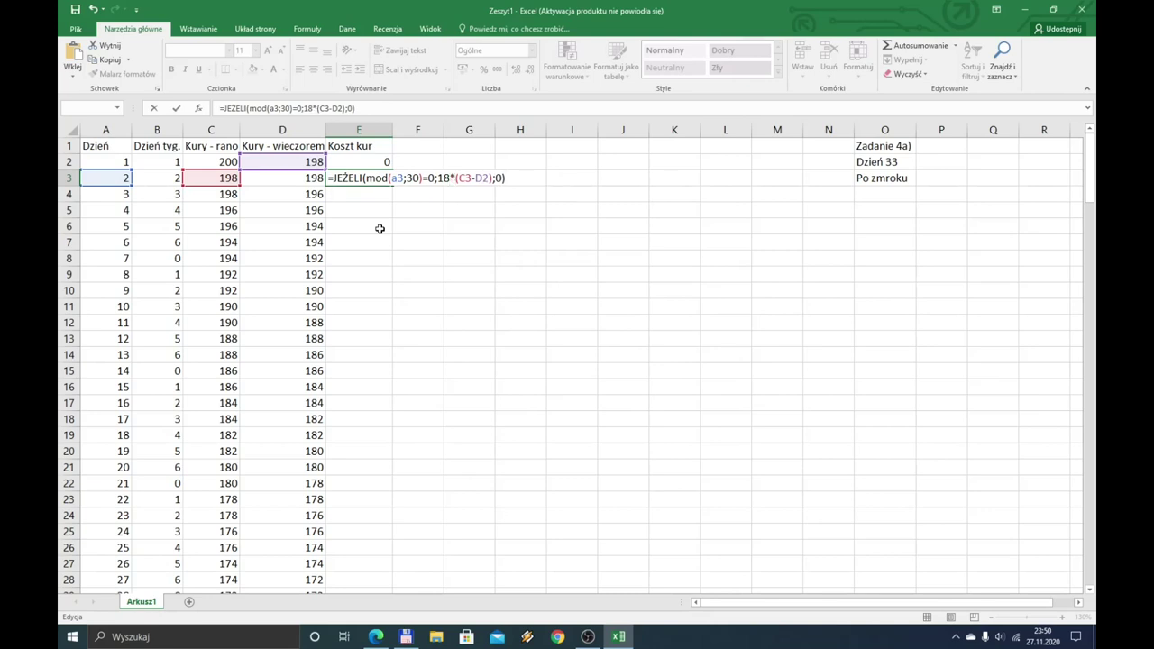
{"action": "key", "text": "Return"}
{"action": "key", "text": "Up"}
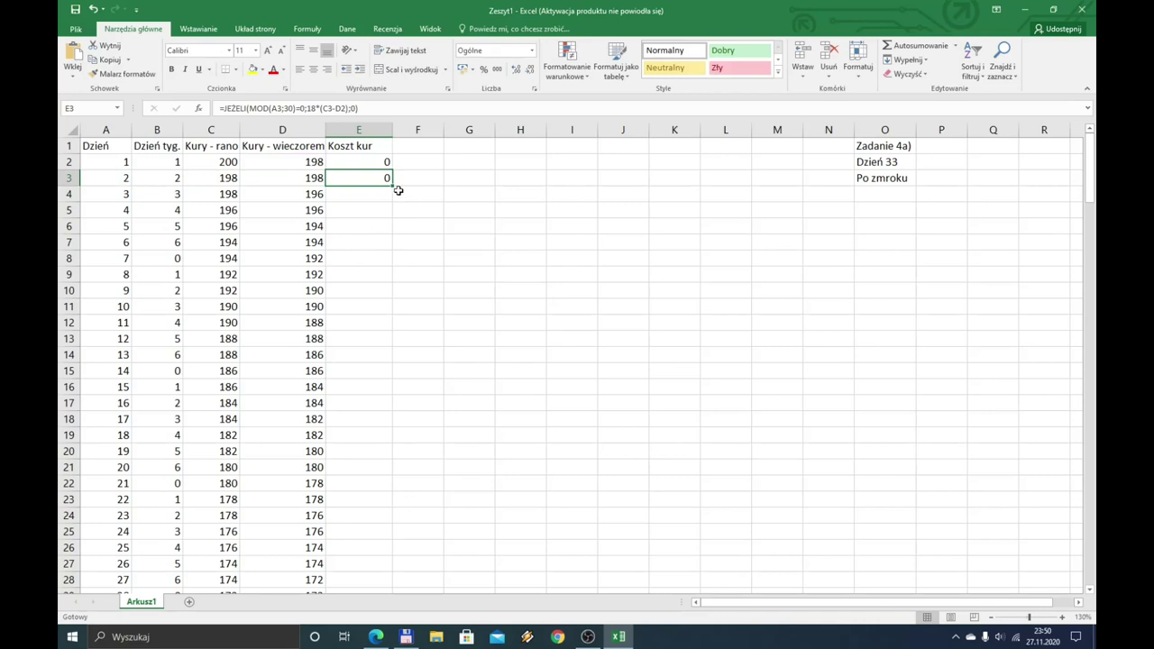
{"action": "double_click", "coordinate": [391, 184]}
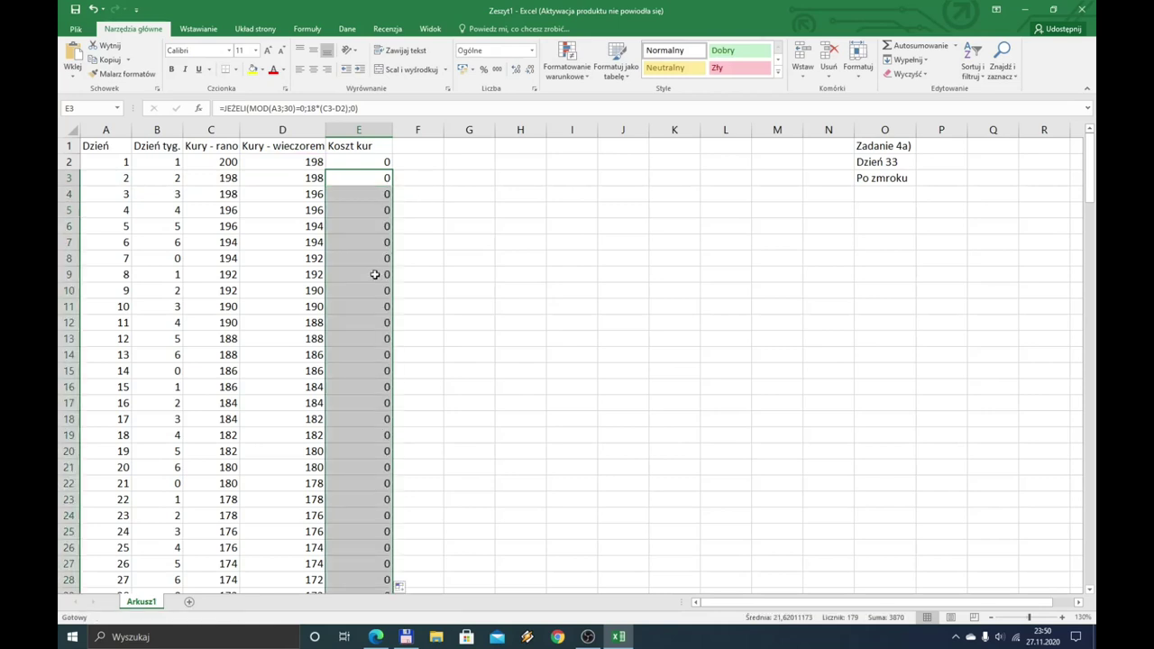
{"action": "scroll", "coordinate": [373, 281], "scroll_direction": "down", "scroll_amount": 4}
{"action": "scroll", "coordinate": [365, 407], "scroll_direction": "down", "scroll_amount": 5}
{"action": "scroll", "coordinate": [365, 407], "scroll_direction": "down", "scroll_amount": 5}
{"action": "scroll", "coordinate": [365, 407], "scroll_direction": "up", "scroll_amount": 5}
{"action": "scroll", "coordinate": [366, 401], "scroll_direction": "up", "scroll_amount": 4}
{"action": "scroll", "coordinate": [406, 401], "scroll_direction": "up", "scroll_amount": 4}
{"action": "scroll", "coordinate": [424, 404], "scroll_direction": "up", "scroll_amount": 1}
Widen column F slightly and head it 'Ilość jaj' in F1
{"action": "left_click", "coordinate": [431, 146]}
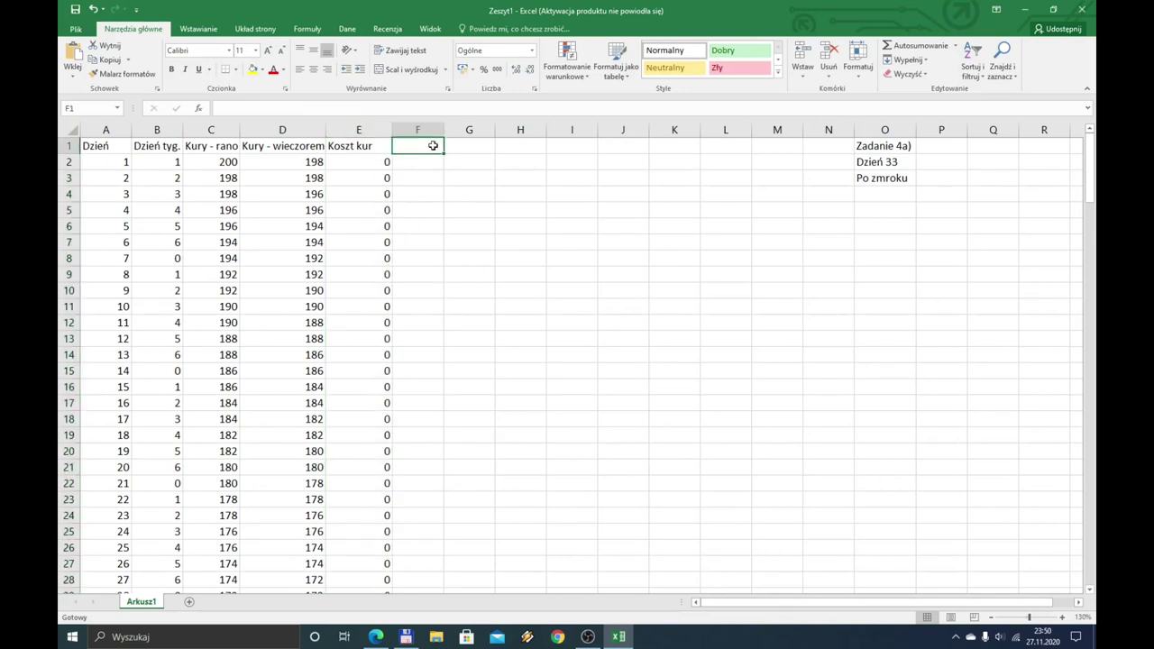
{"action": "left_click_drag", "start_coordinate": [443, 129], "coordinate": [447, 129]}
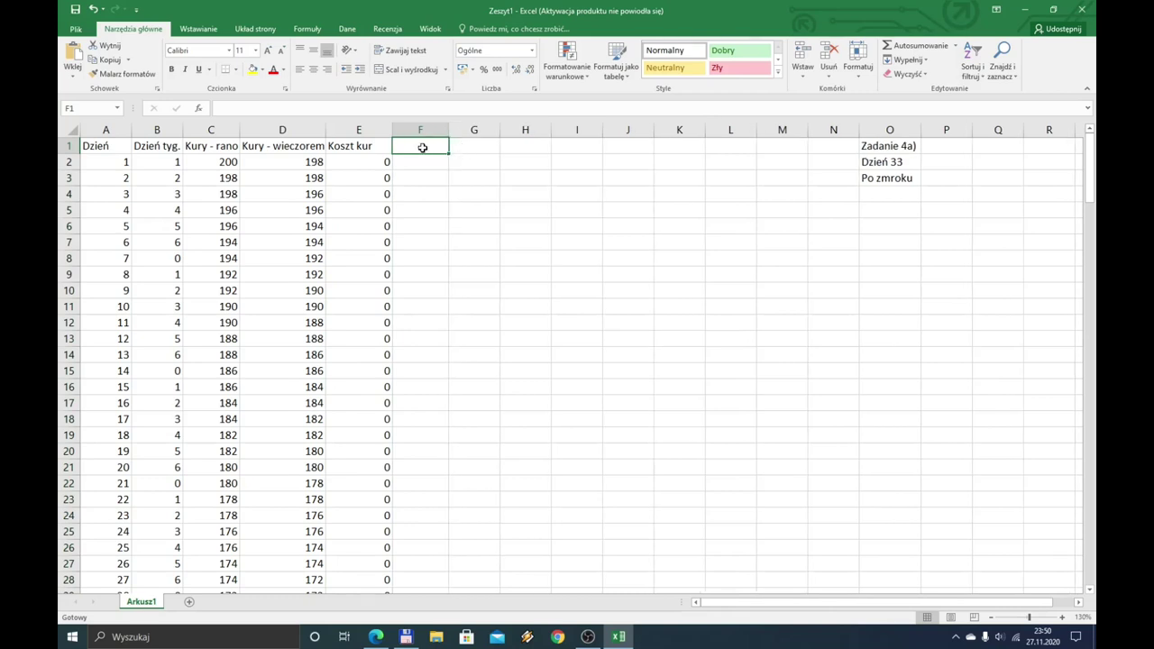
{"action": "type", "text": "Ilość jaj"}
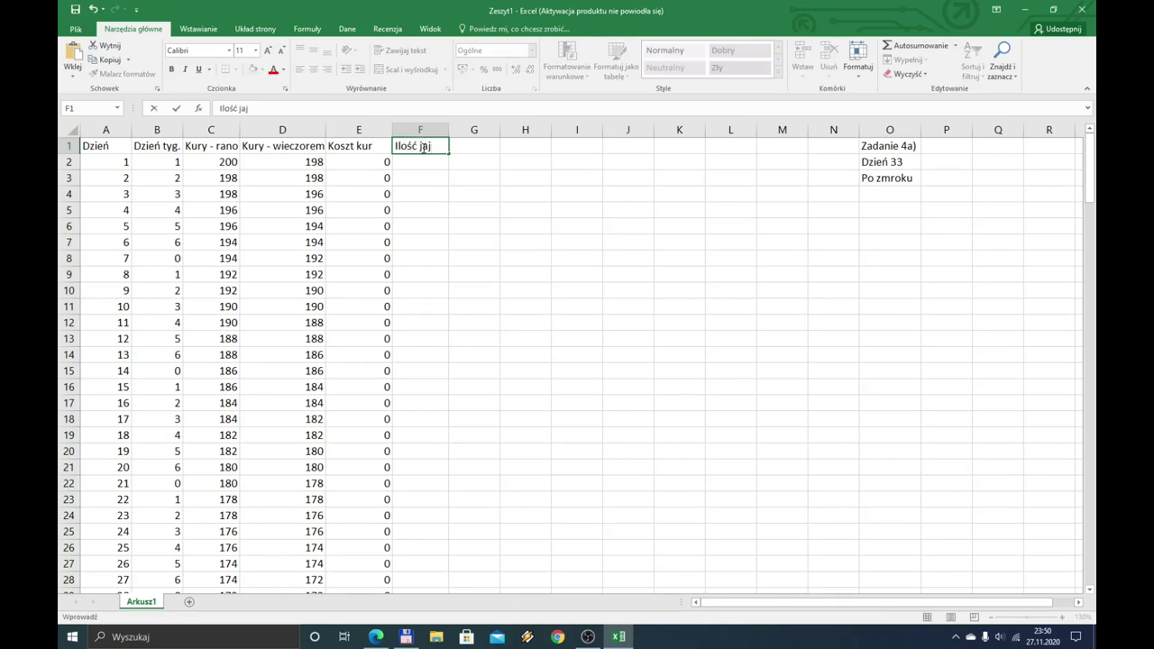
{"action": "key", "text": "Return"}
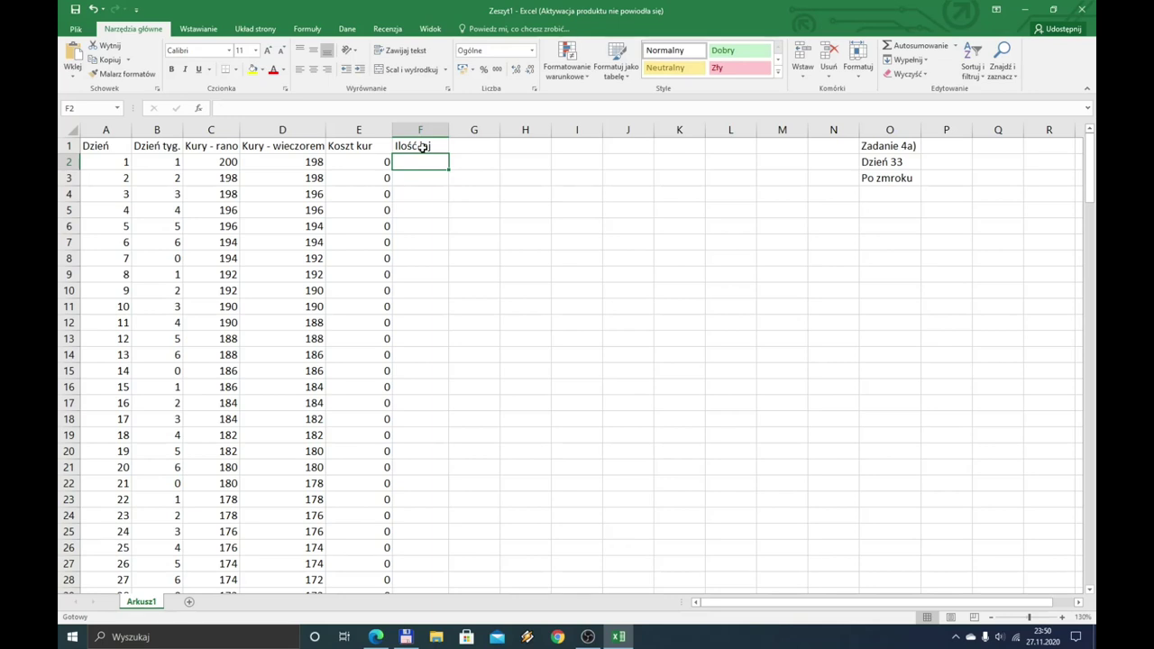
Review the morning and evening hen counts and formulas in C2, D2 and D3
{"action": "key", "text": "Left"}
{"action": "key", "text": "Left"}
{"action": "key", "text": "Left"}
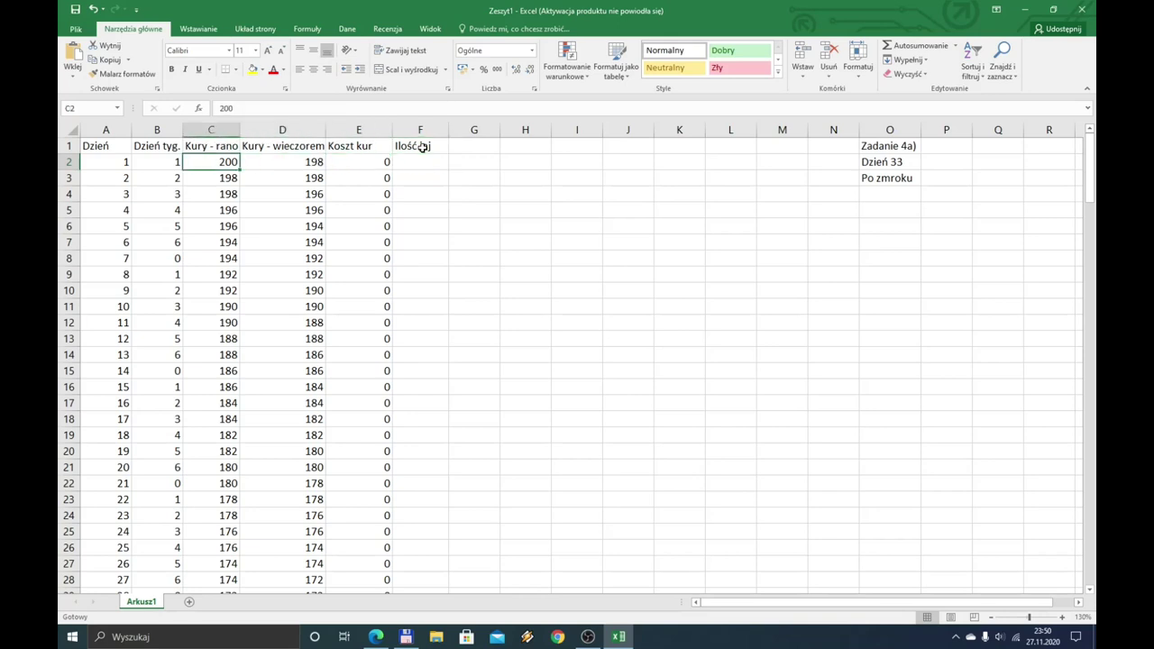
{"action": "key", "text": "shift+Right"}
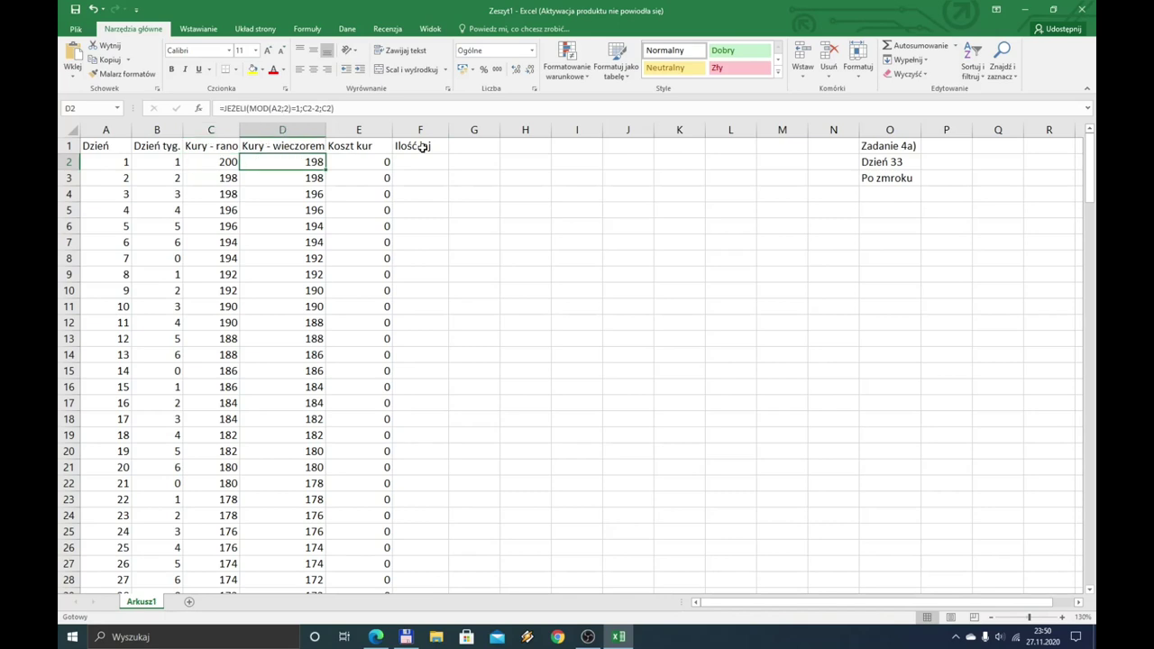
{"action": "key", "text": "shift+Left"}
{"action": "key", "text": "Right"}
{"action": "key", "text": "Down"}
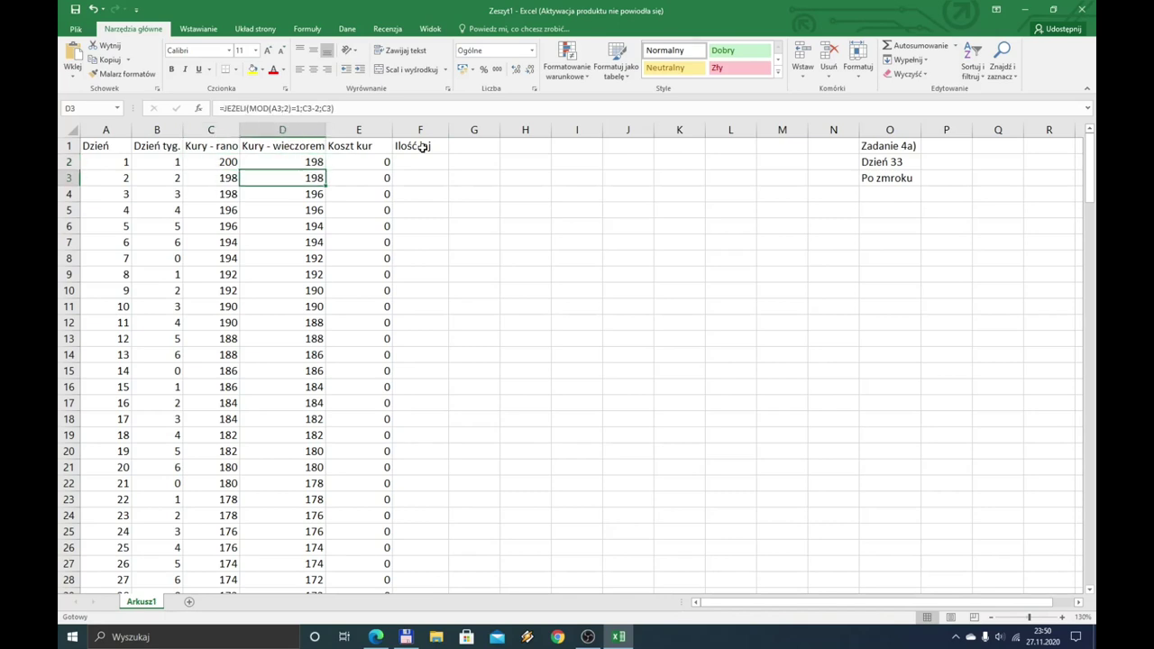
{"action": "key", "text": "Up"}
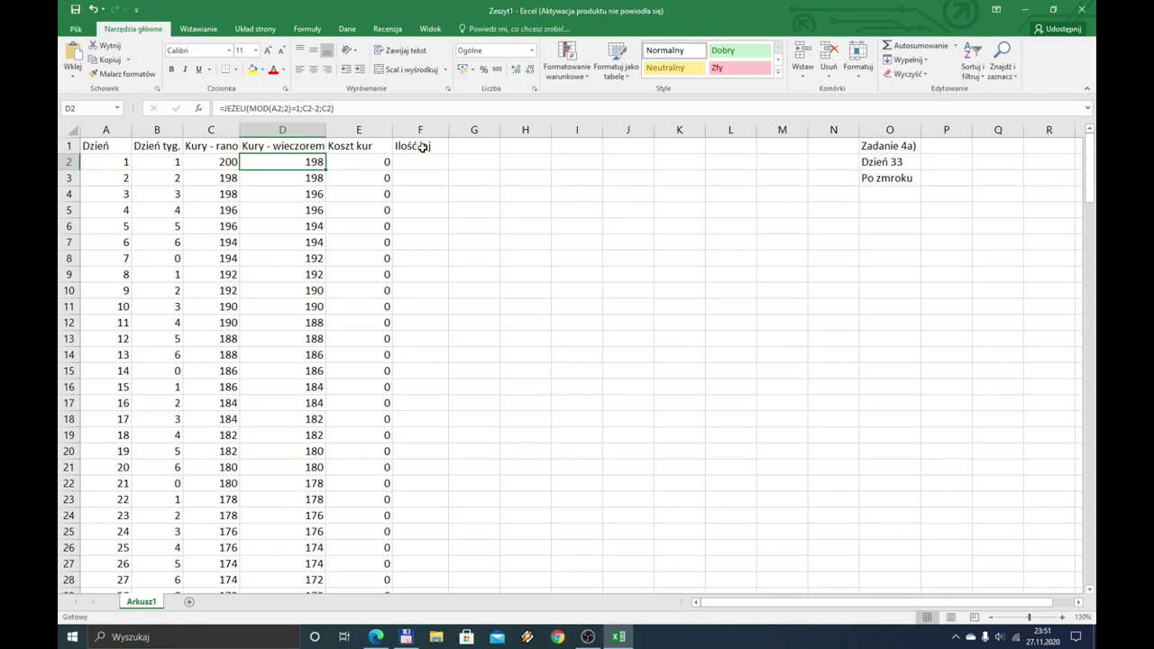
Enter 200 as the day 1 egg count in F2
{"action": "key", "text": "Right"}
{"action": "key", "text": "Right"}
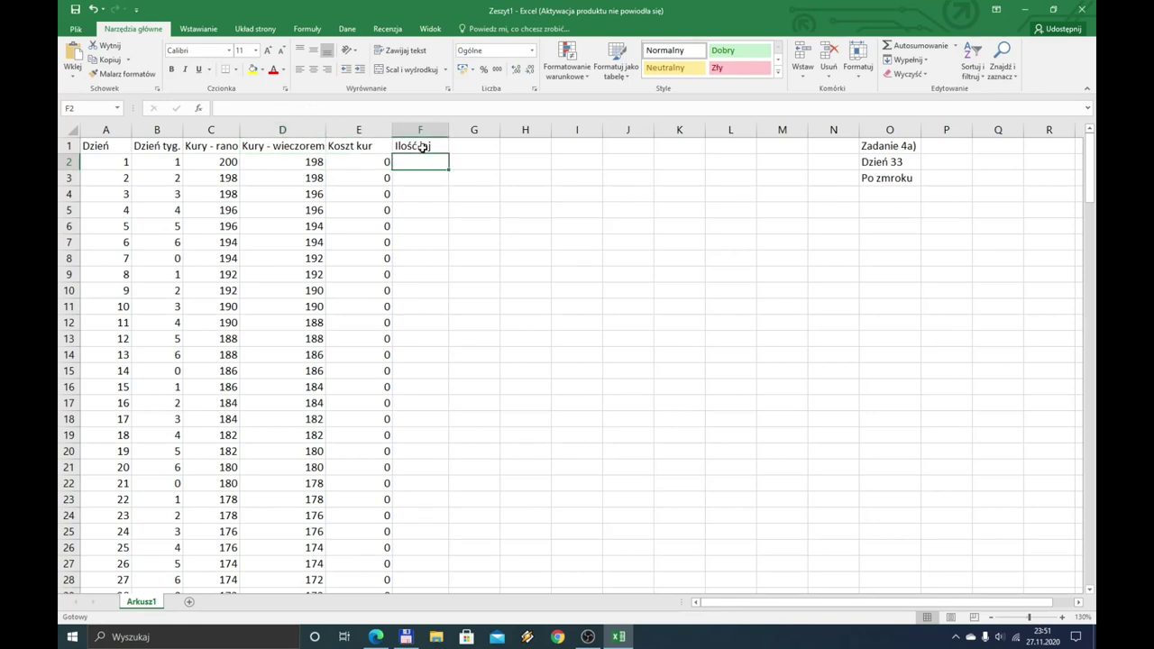
{"action": "type", "text": "200"}
{"action": "key", "text": "Return"}
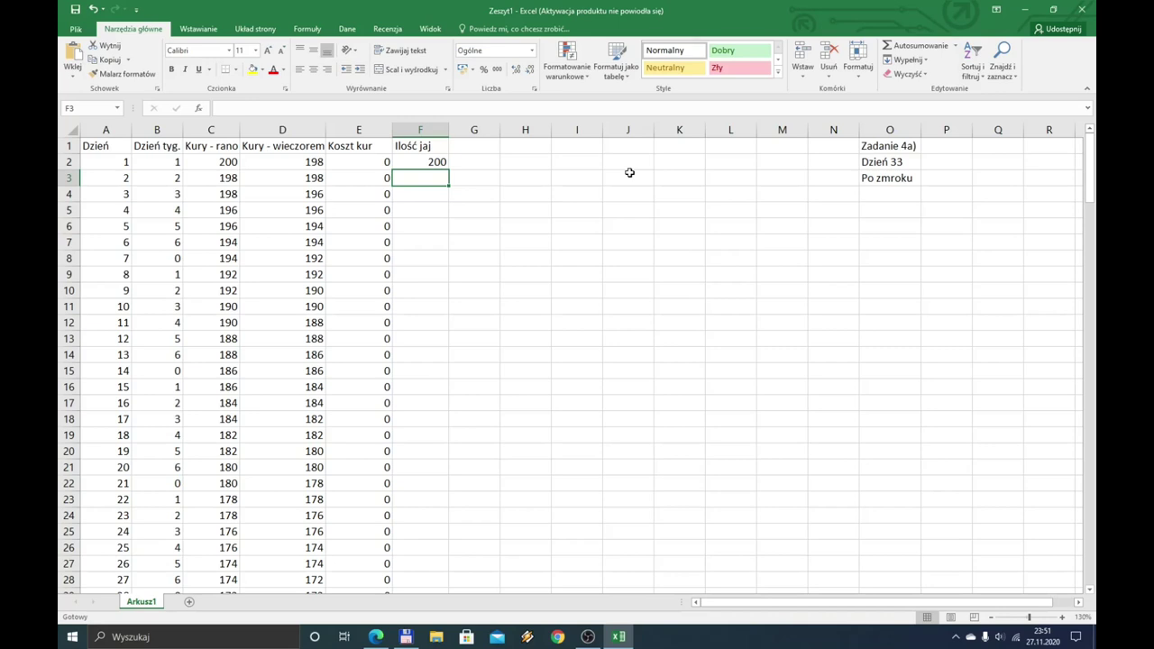
Enter =JEŻELI(MOD(B3;7)=0;0;F2+C3) in F3 as the running egg total
{"action": "type", "text": "=je"}
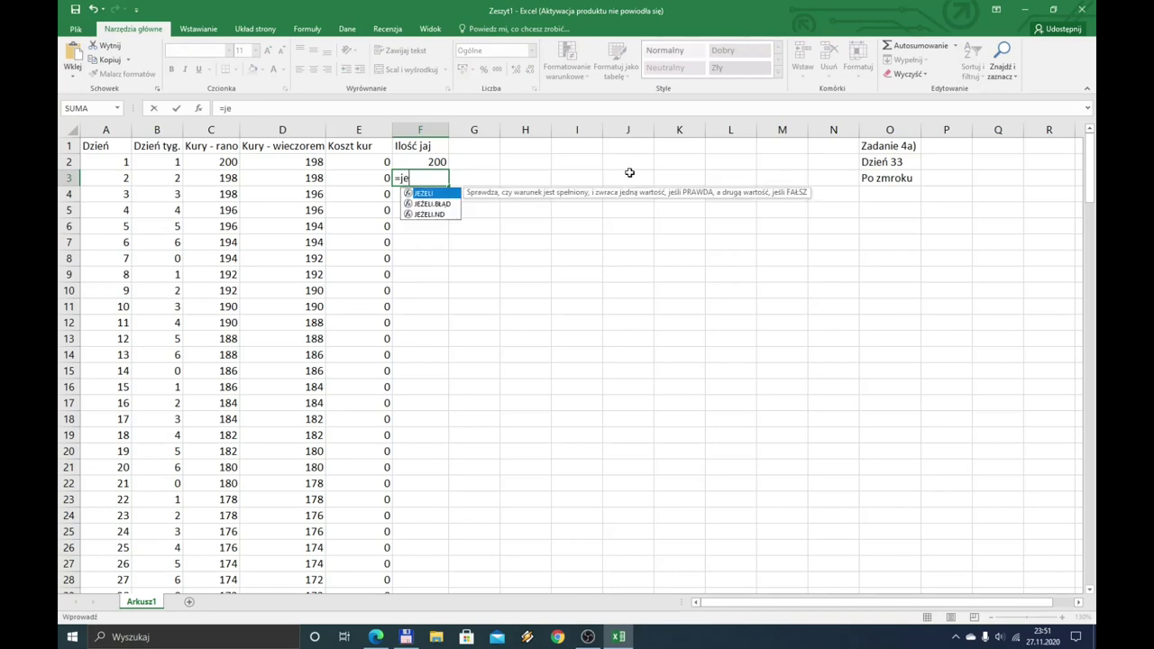
{"action": "key", "text": "Tab"}
{"action": "type", "text": "mod(b3;7"}
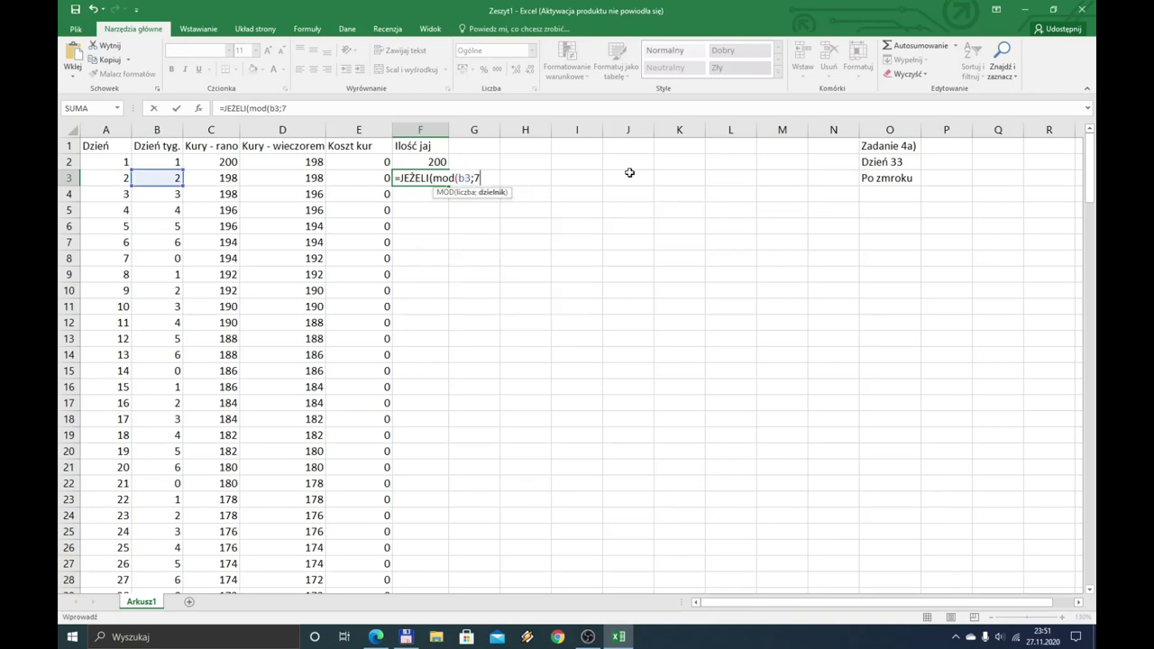
{"action": "type", "text": ")=0;0;"}
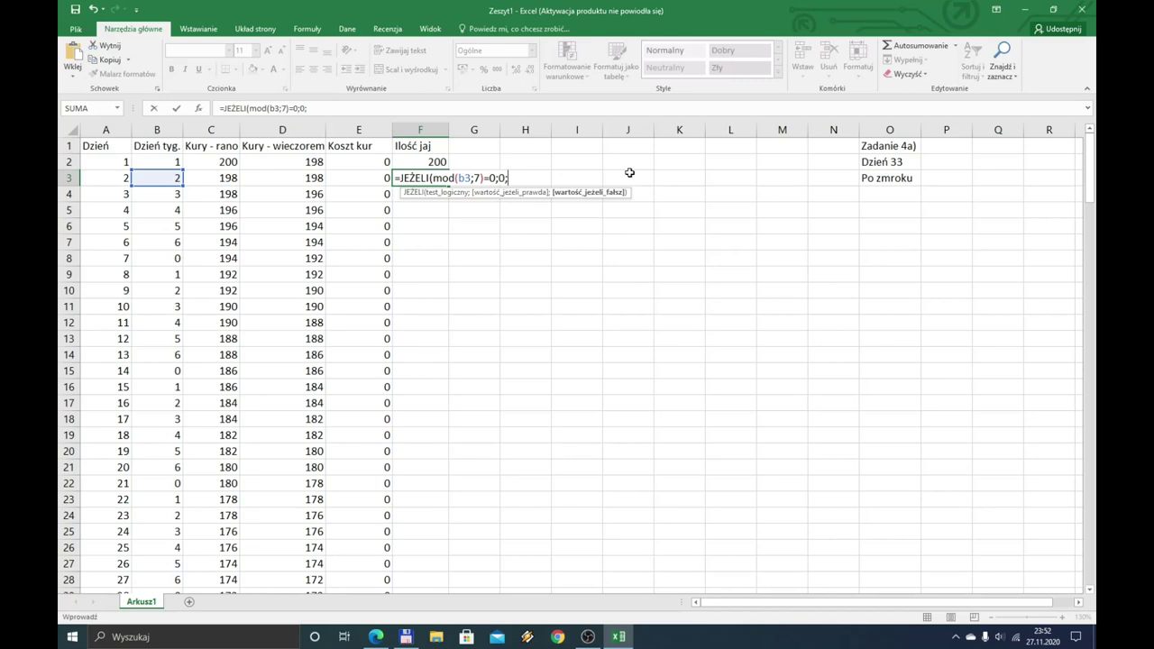
{"action": "type", "text": "F2"}
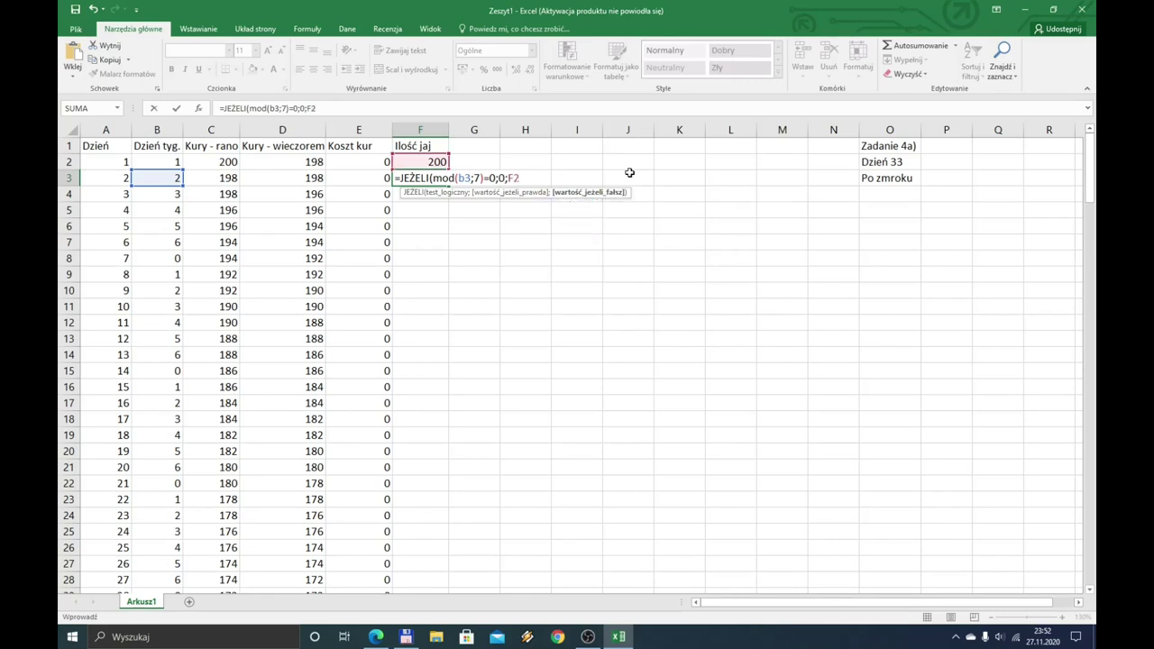
{"action": "type", "text": "+"}
{"action": "type", "text": "C"}
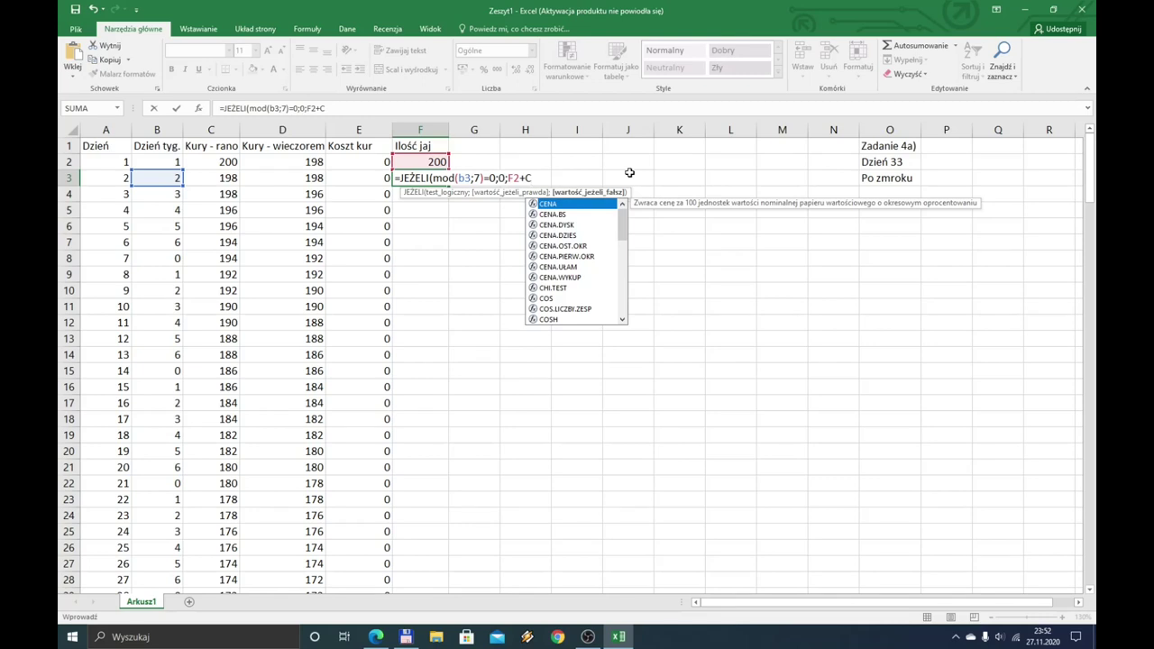
{"action": "type", "text": "3"}
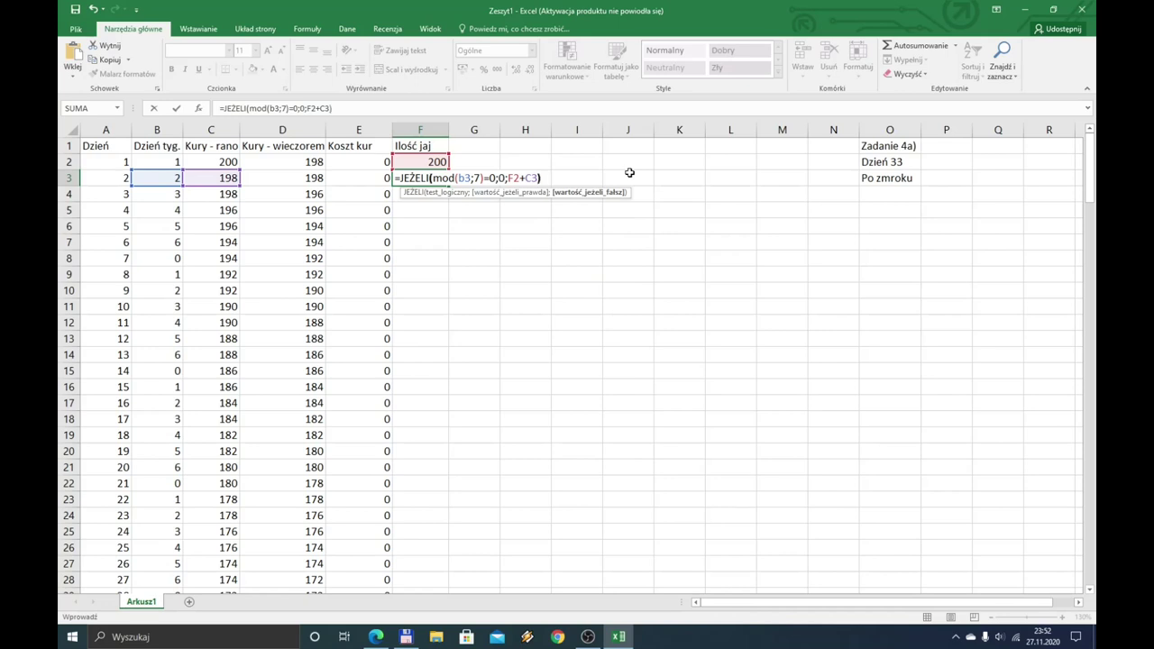
{"action": "key", "text": "Return"}
{"action": "key", "text": "Up"}
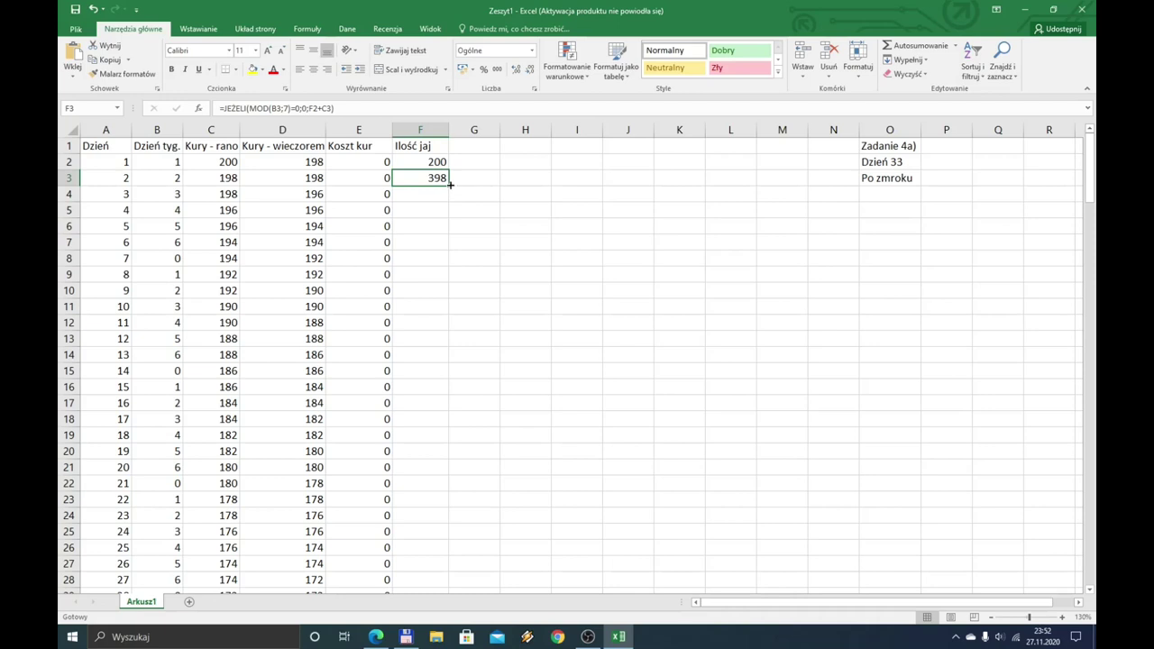
Fill the egg formula down column F and check the Sunday reset in F29
{"action": "double_click", "coordinate": [449, 185]}
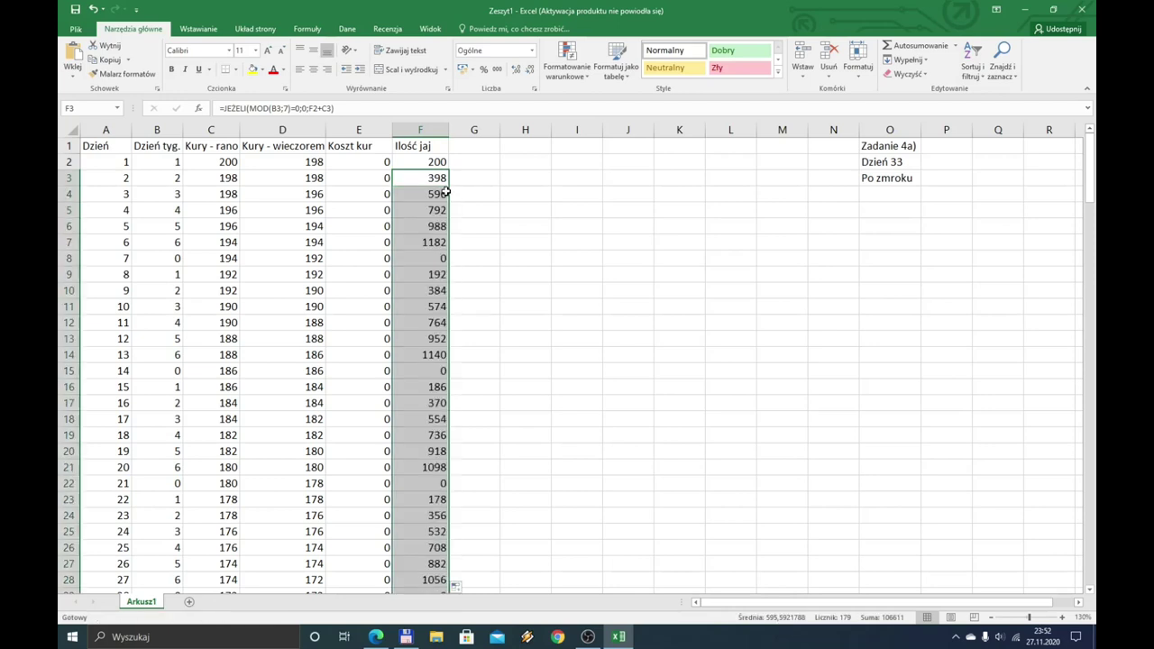
{"action": "scroll", "coordinate": [427, 393], "scroll_direction": "down", "scroll_amount": 2}
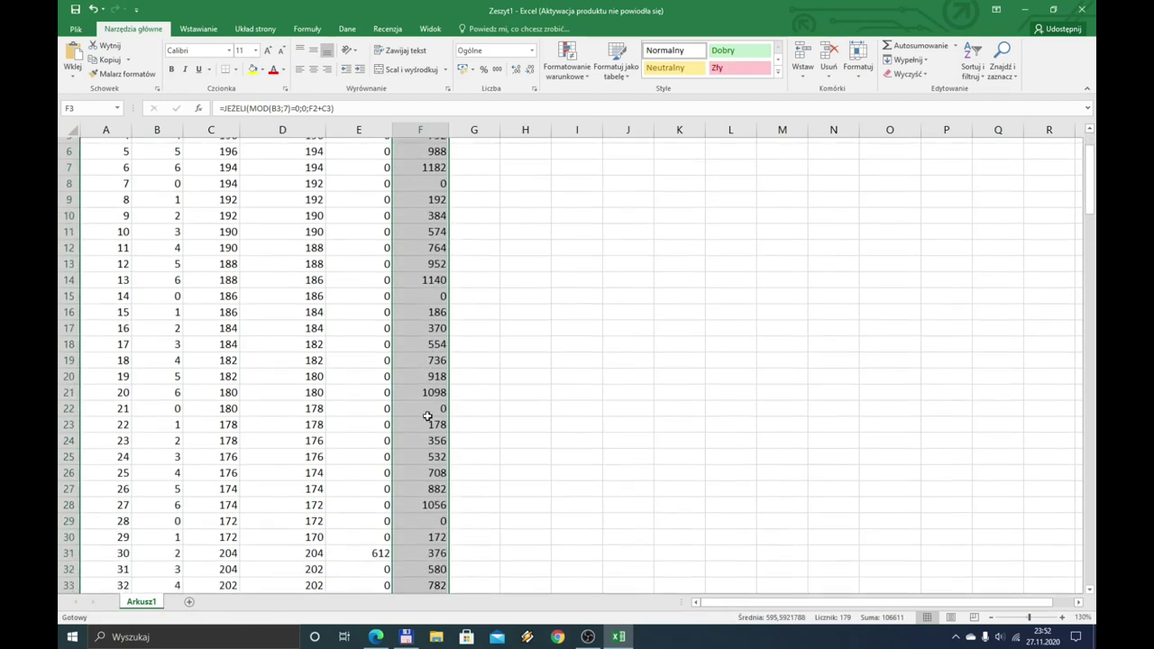
{"action": "scroll", "coordinate": [427, 393], "scroll_direction": "down", "scroll_amount": 2}
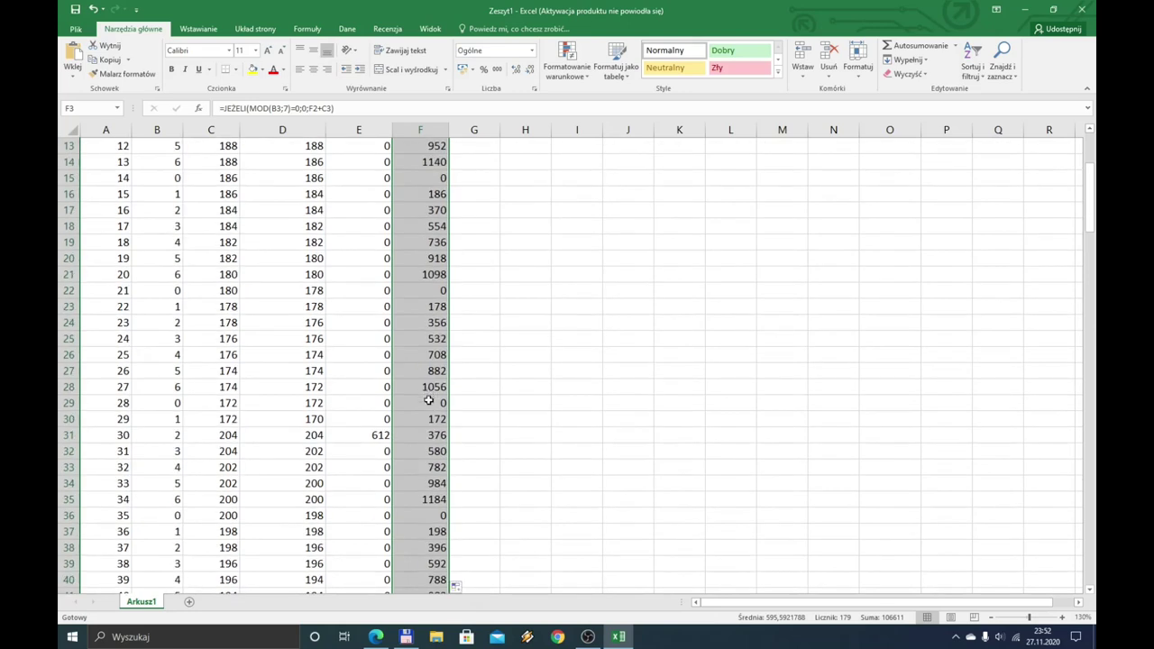
{"action": "left_click", "coordinate": [427, 403]}
{"action": "scroll", "coordinate": [427, 407], "scroll_direction": "down", "scroll_amount": 2}
{"action": "scroll", "coordinate": [423, 414], "scroll_direction": "up", "scroll_amount": 3}
{"action": "scroll", "coordinate": [424, 413], "scroll_direction": "up", "scroll_amount": 3}
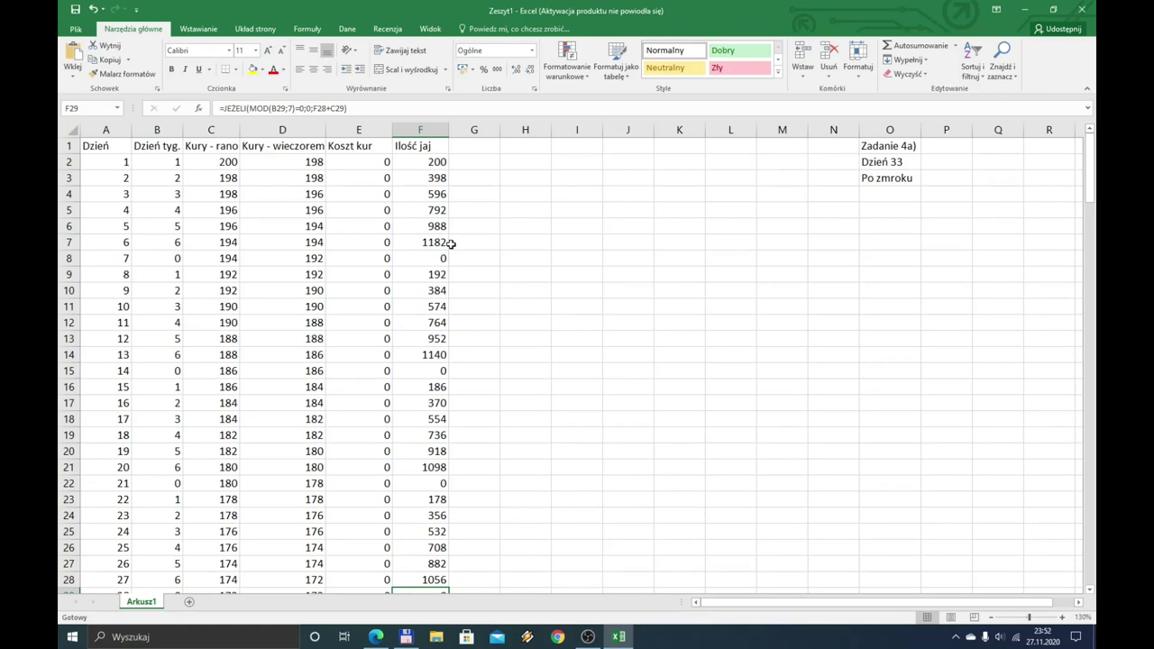
{"action": "left_click", "coordinate": [482, 148]}
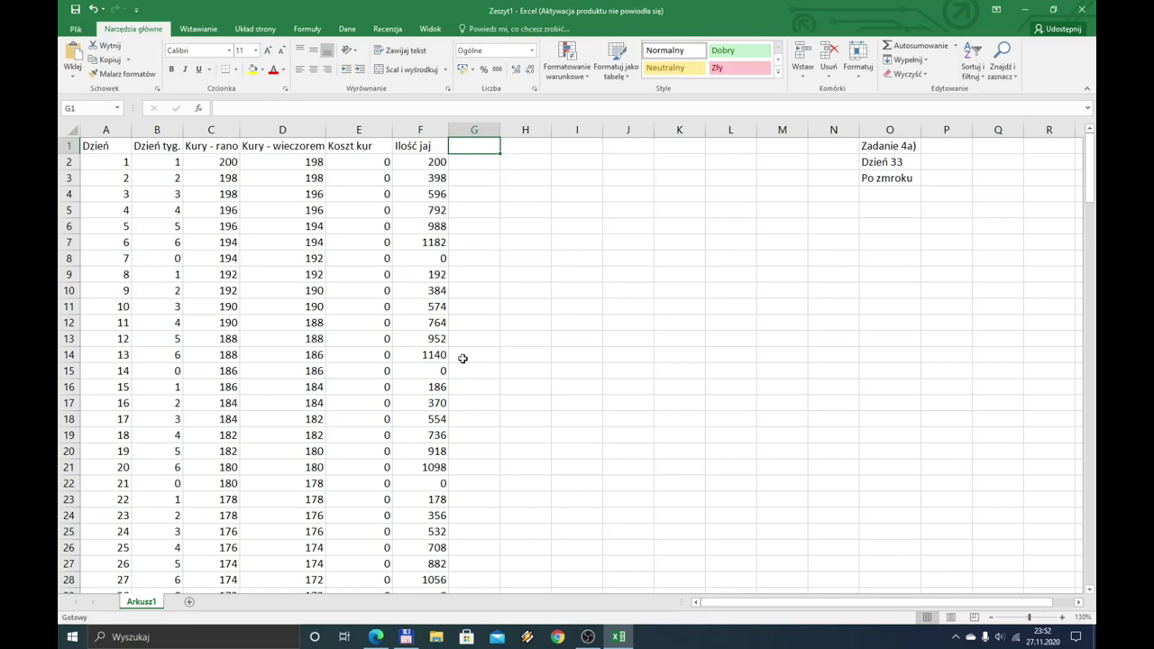
{"action": "left_click", "coordinate": [376, 636]}
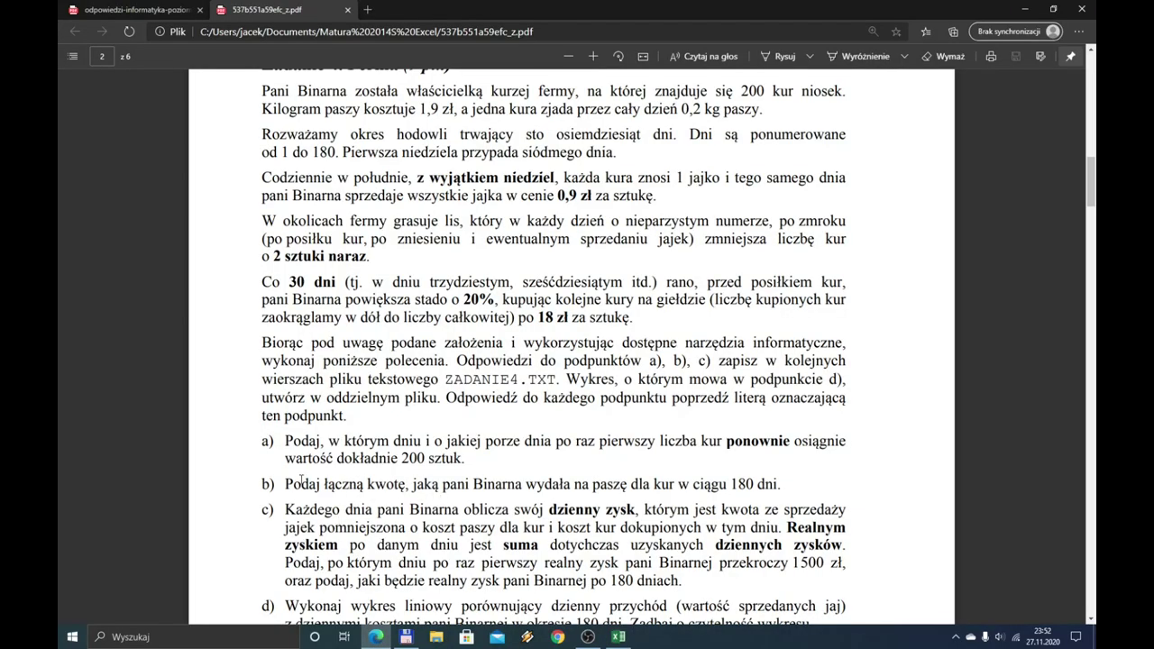
{"action": "mouse_move", "coordinate": [287, 484]}
{"action": "left_mouse_down"}
{"action": "mouse_move", "coordinate": [623, 507]}
{"action": "mouse_move", "coordinate": [678, 484]}
{"action": "left_mouse_up"}
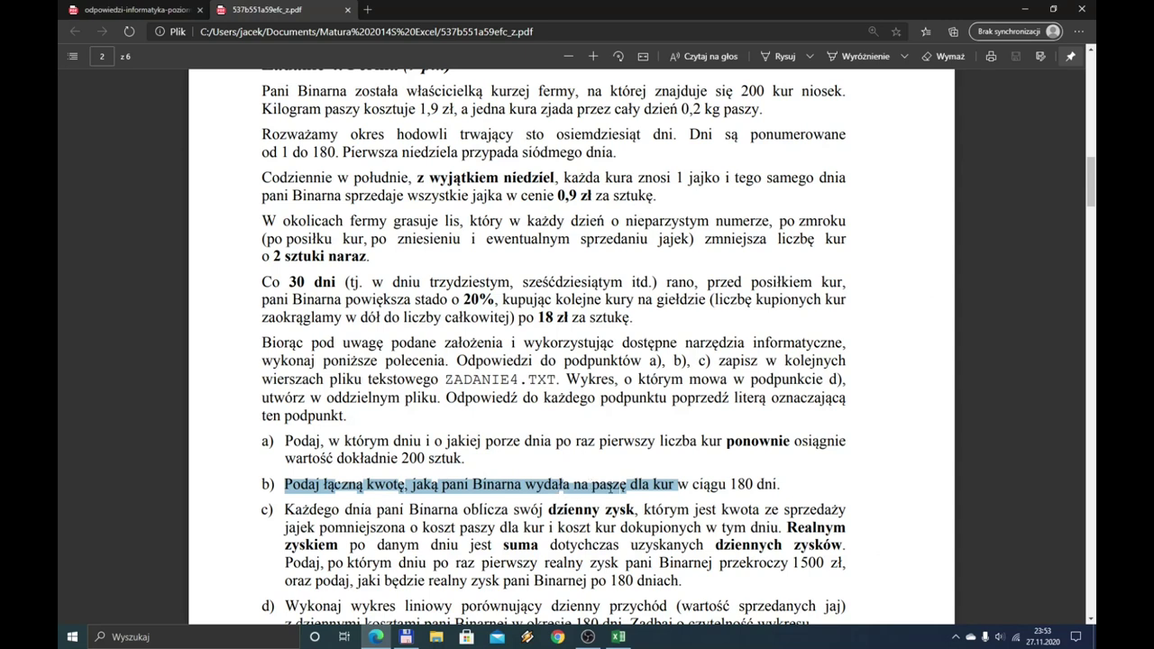
{"action": "left_click", "coordinate": [618, 636]}
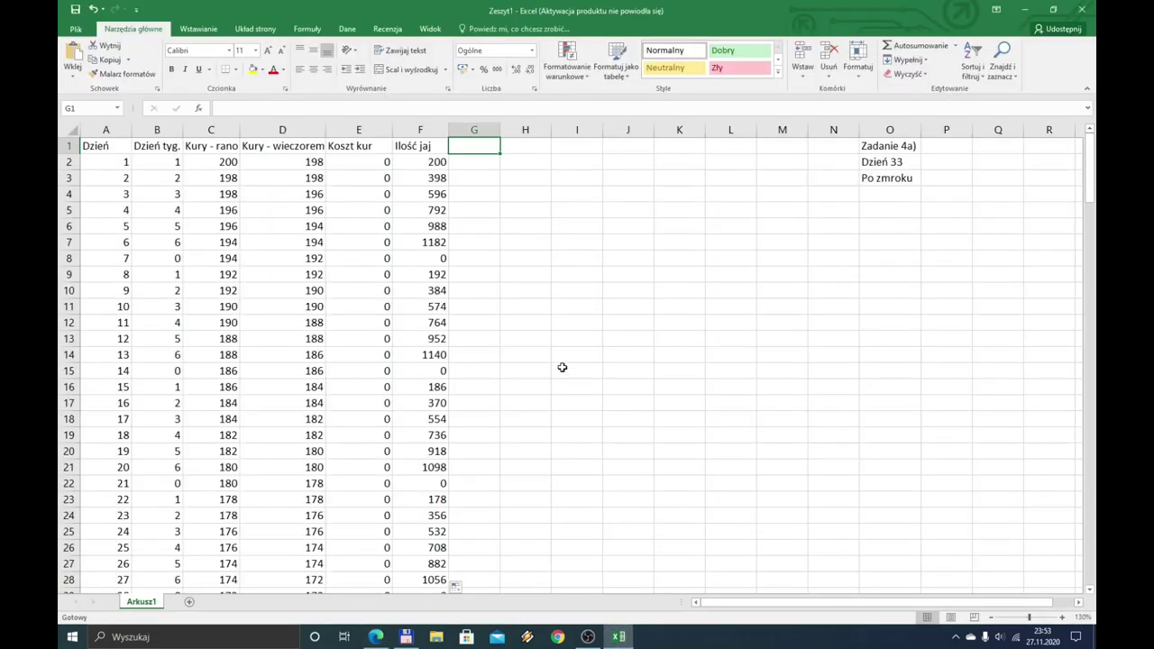
Head column G 'Zjedzona pasza' and widen it to fit
{"action": "type", "text": "Zjedzona pasza"}
{"action": "key", "text": "ctrl+Return"}
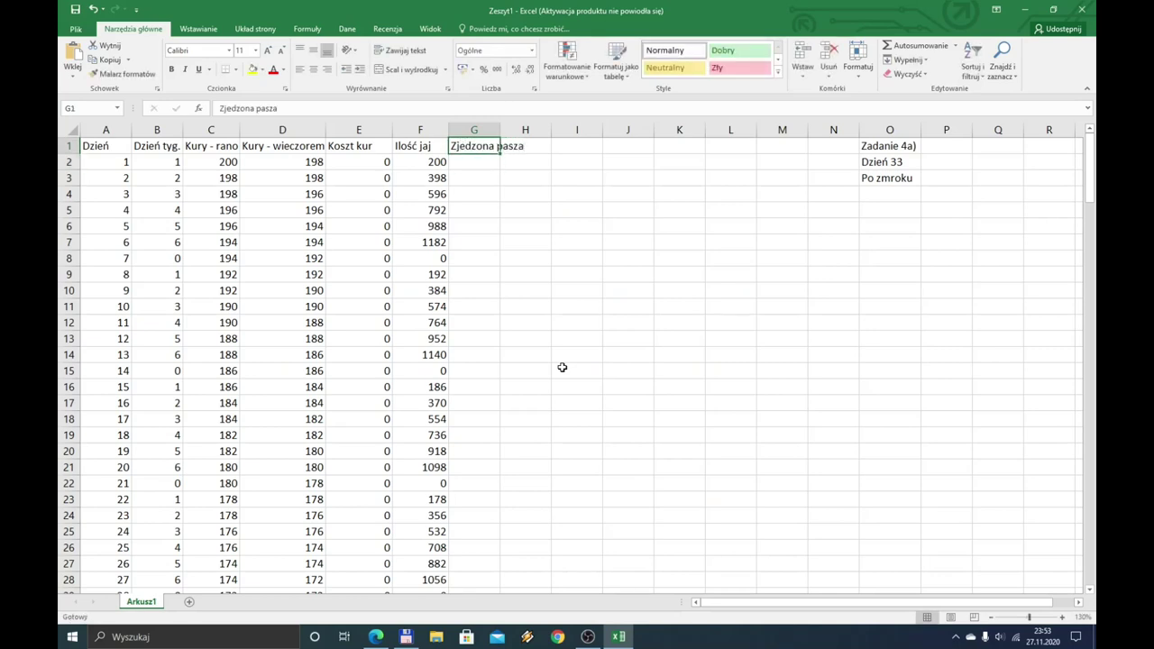
{"action": "left_click_drag", "start_coordinate": [500, 129], "coordinate": [530, 130]}
Enter =C2*0,2 in G2 and fill it down all 180 days
{"action": "left_click", "coordinate": [491, 162]}
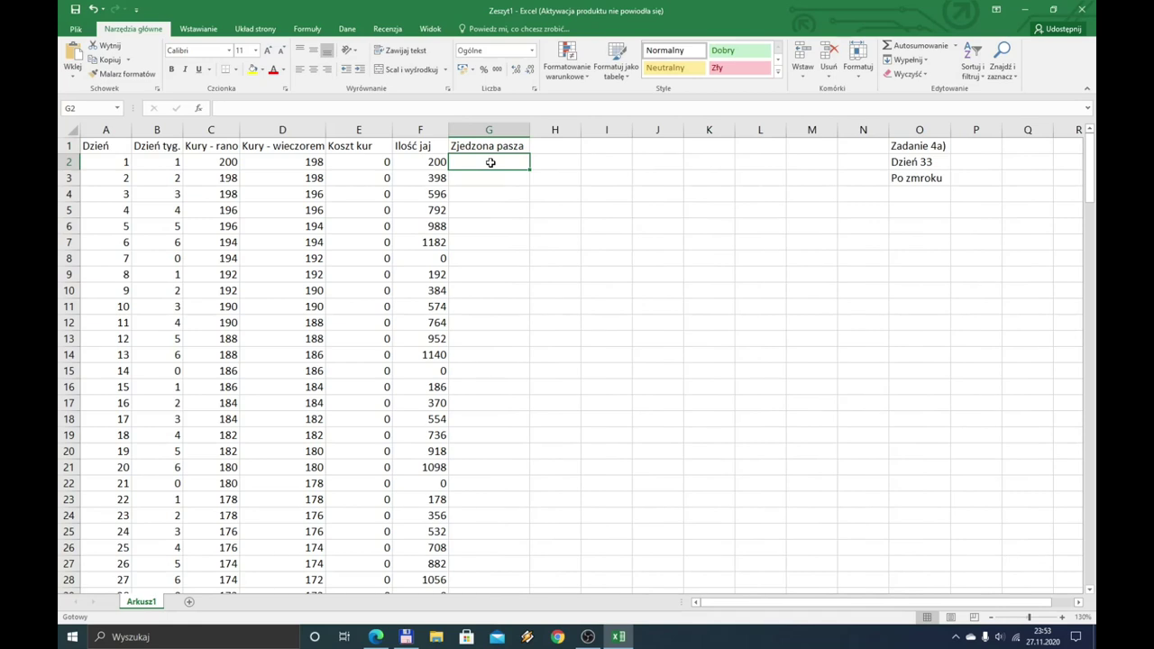
{"action": "type", "text": "=C2"}
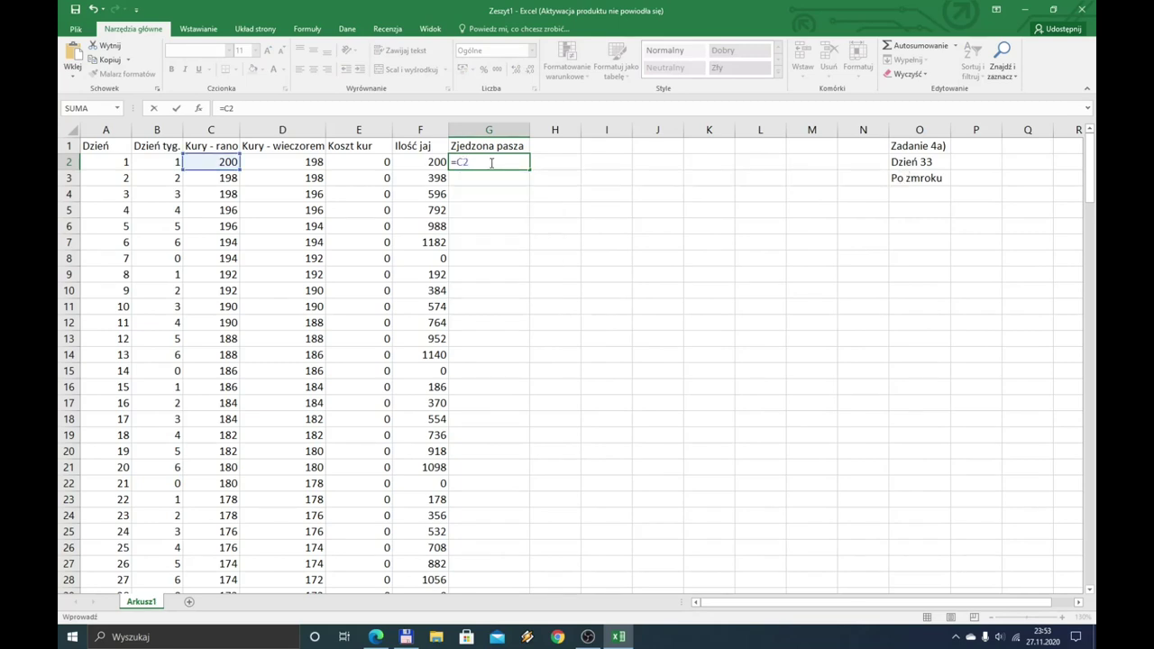
{"action": "type", "text": "*0,2"}
{"action": "key", "text": "ctrl+Return"}
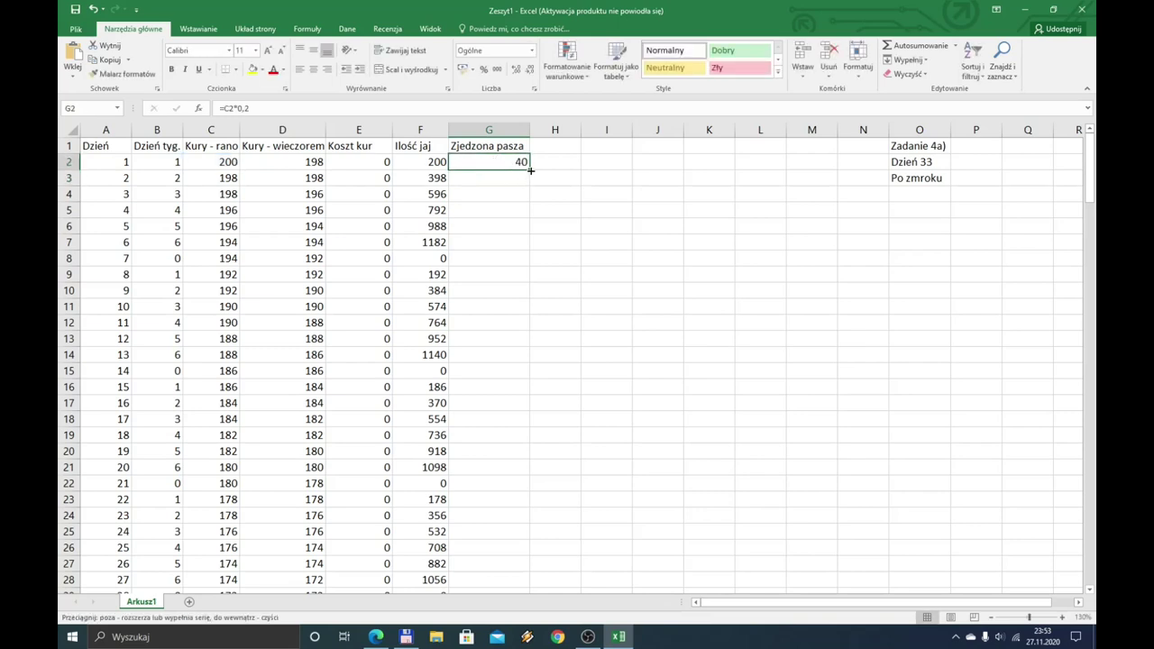
{"action": "double_click", "coordinate": [531, 170]}
{"action": "scroll", "coordinate": [494, 344], "scroll_direction": "down", "scroll_amount": 4}
{"action": "scroll", "coordinate": [494, 343], "scroll_direction": "down", "scroll_amount": 2}
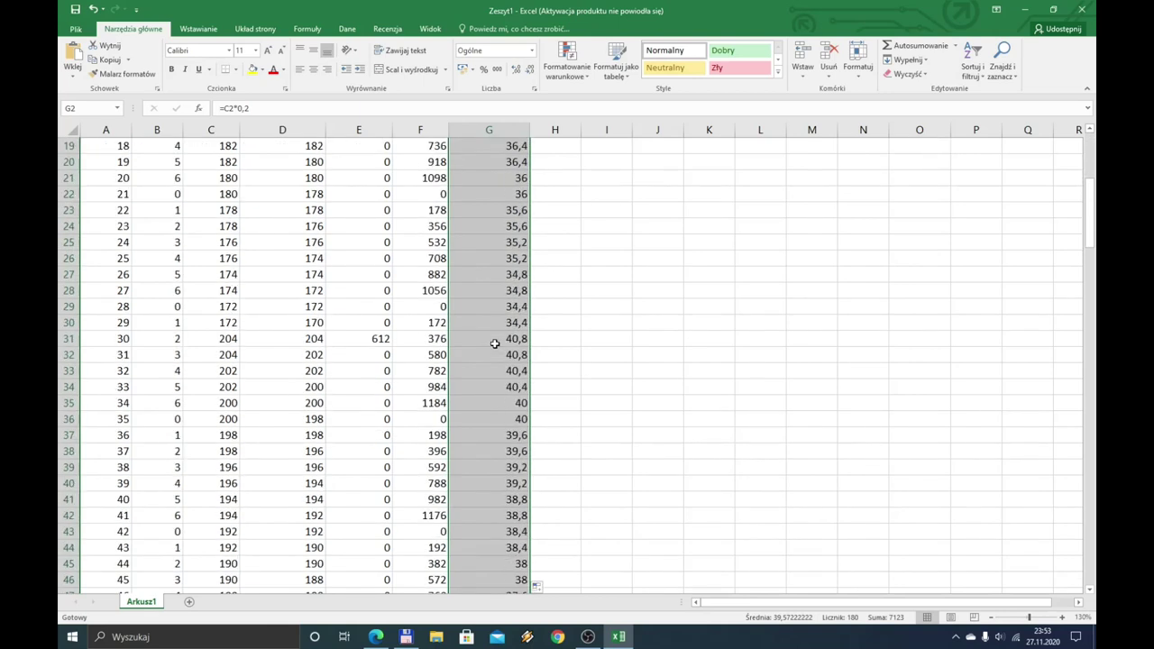
{"action": "scroll", "coordinate": [494, 344], "scroll_direction": "up", "scroll_amount": 6}
{"action": "left_click", "coordinate": [572, 146]}
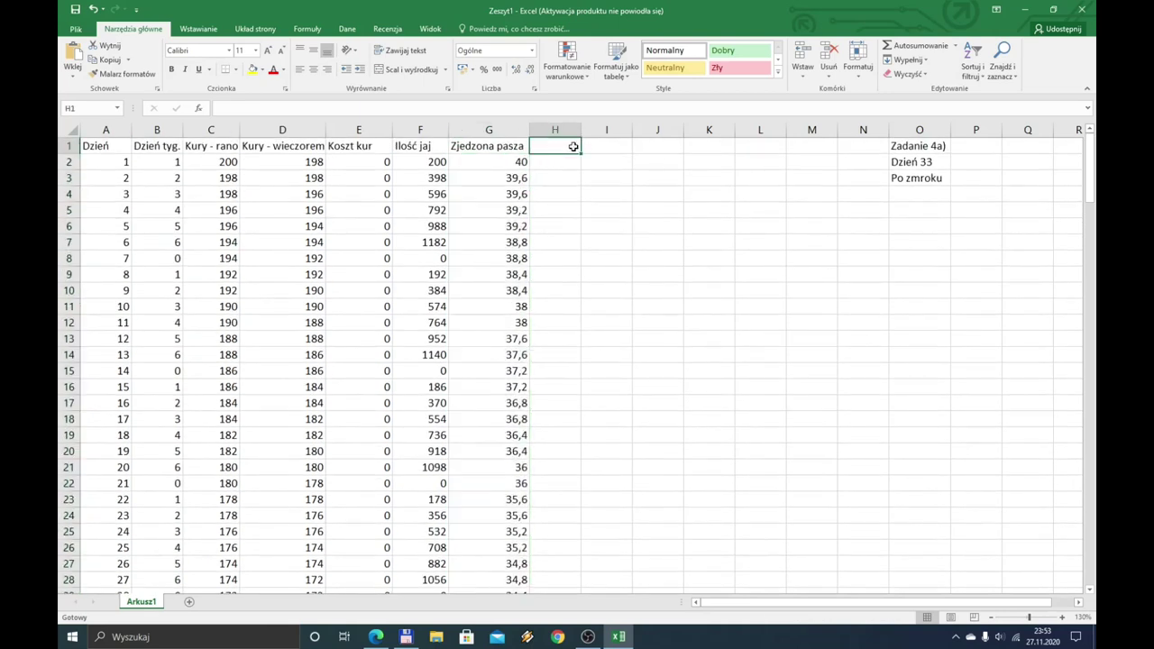
{"action": "left_click_drag", "start_coordinate": [581, 130], "coordinate": [591, 130]}
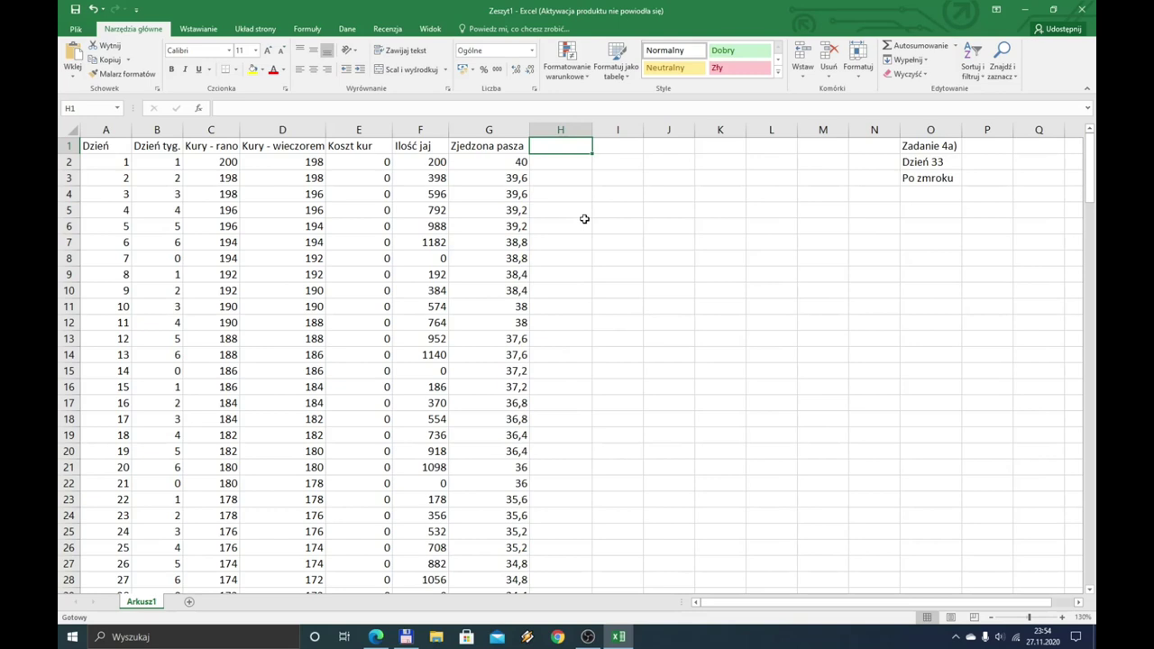
Head column H 'Cena paszy' and fill =G2*1,9 down from H2 for all days
{"action": "type", "text": "Cena paszy"}
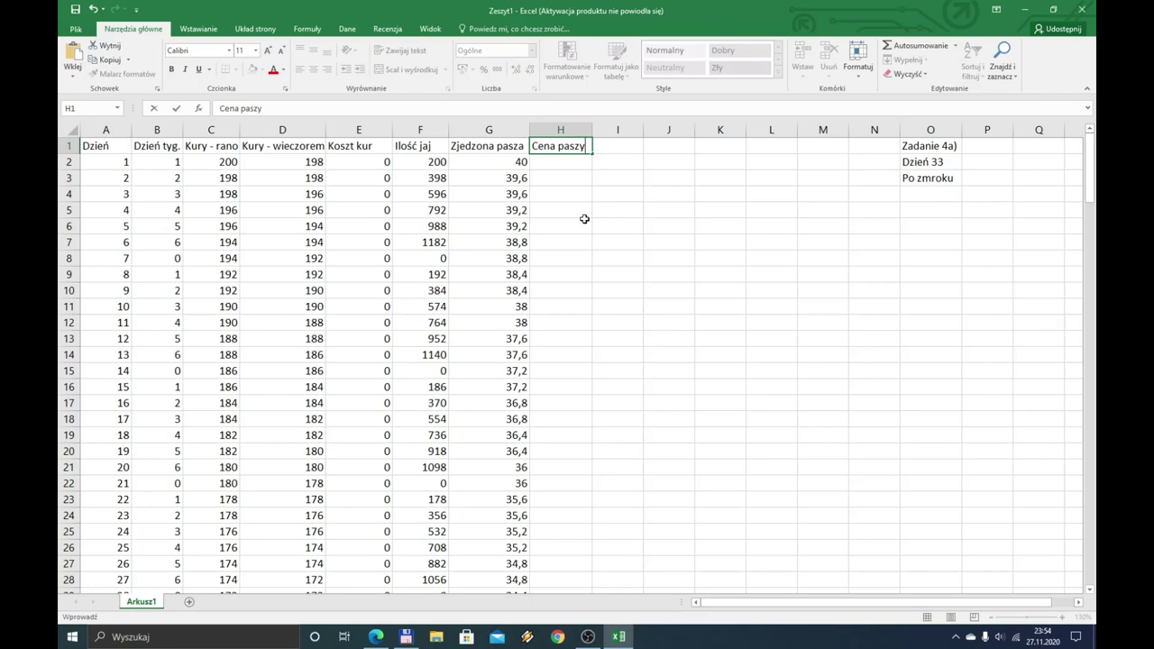
{"action": "key", "text": "Return"}
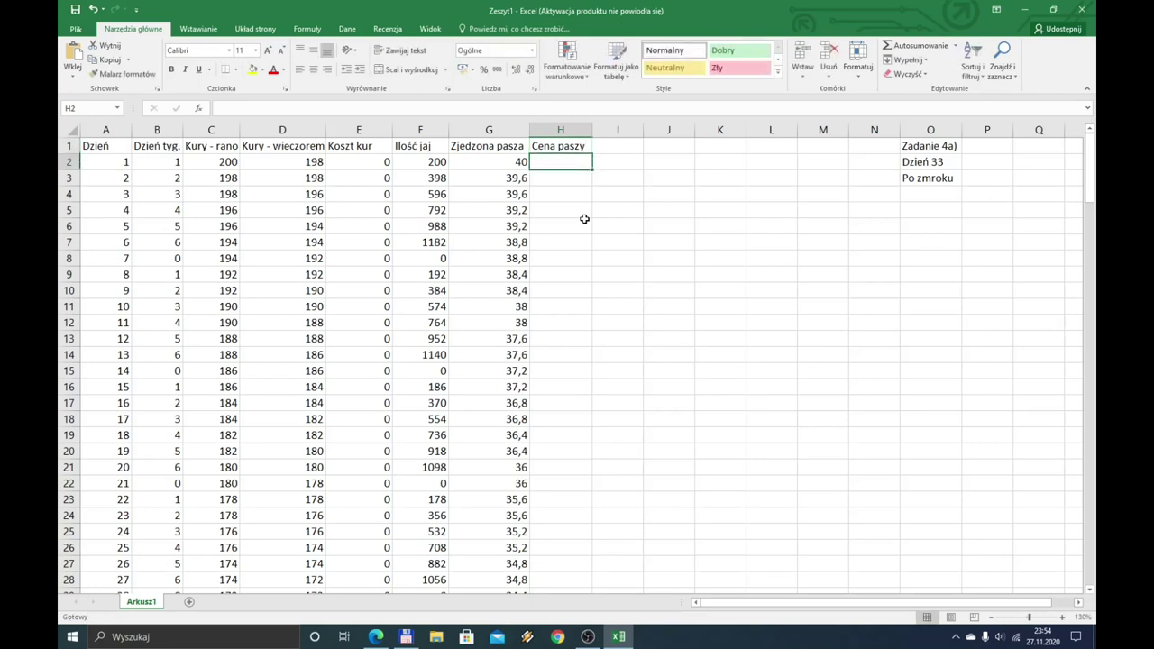
{"action": "key", "text": "Left"}
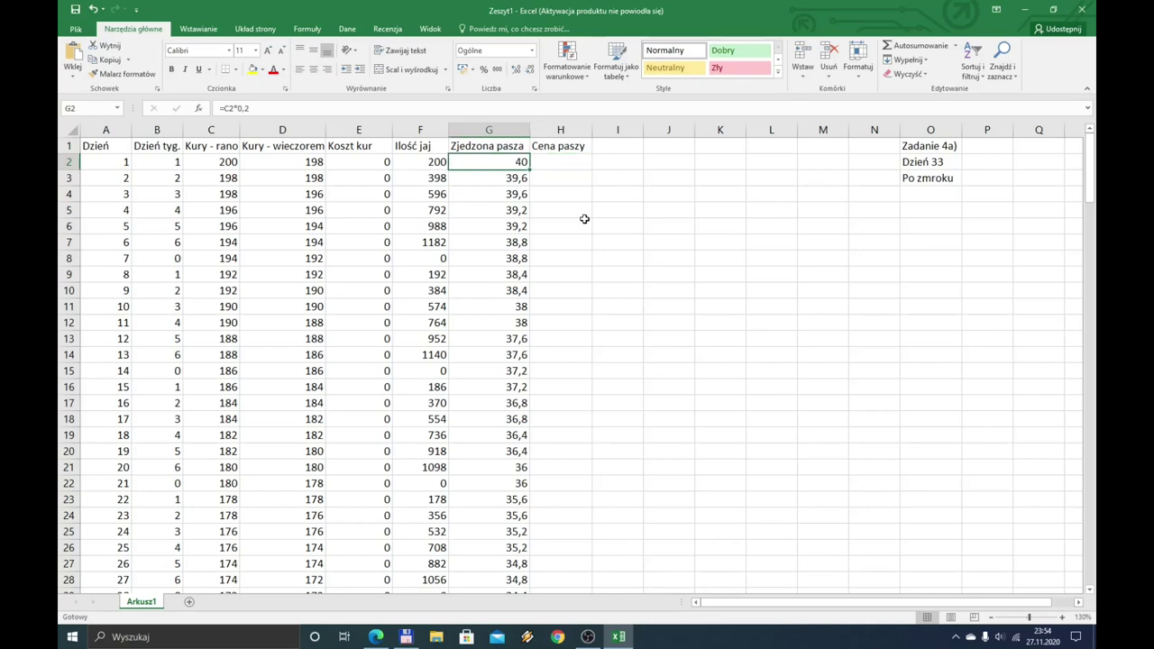
{"action": "key", "text": "Right"}
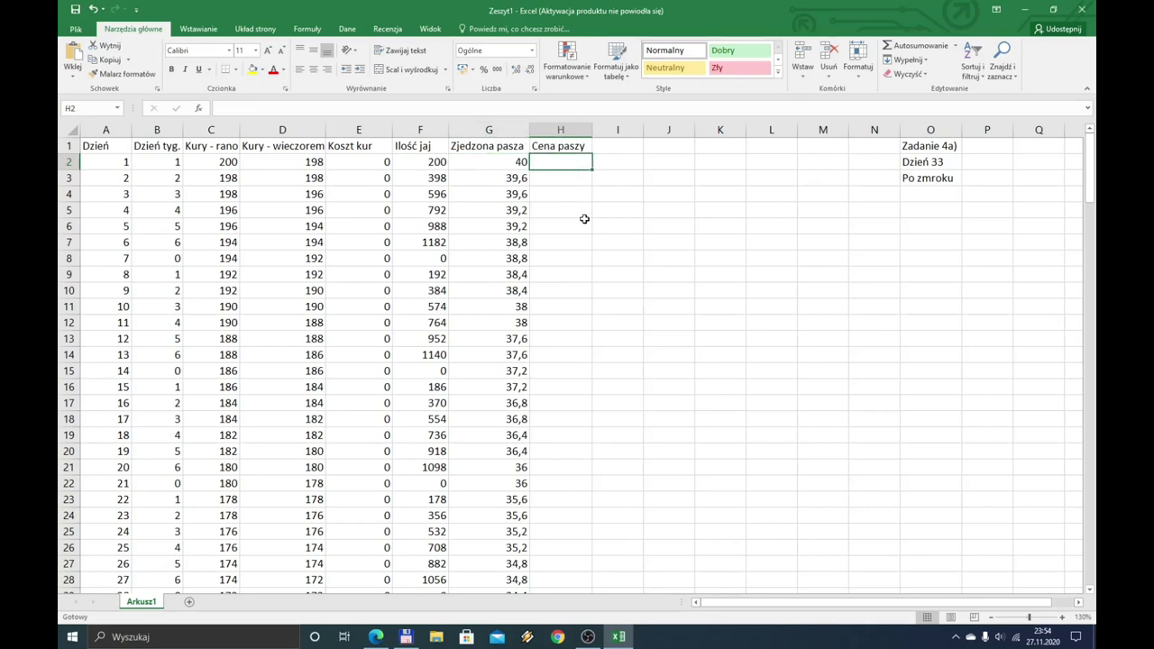
{"action": "type", "text": "="}
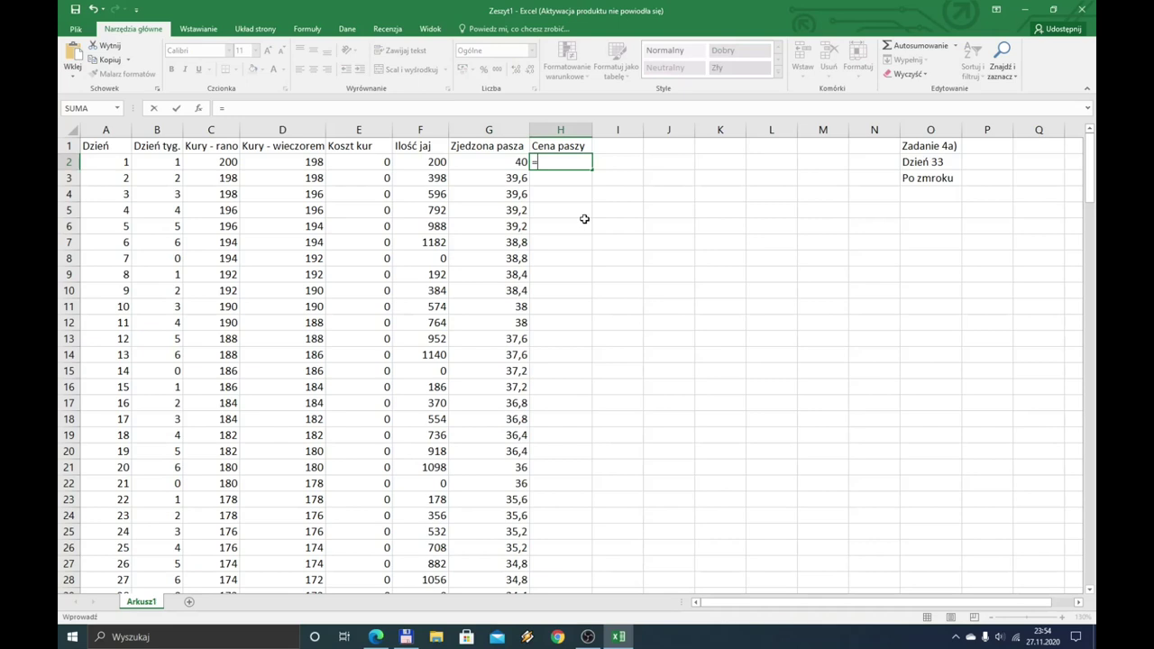
{"action": "type", "text": "G2"}
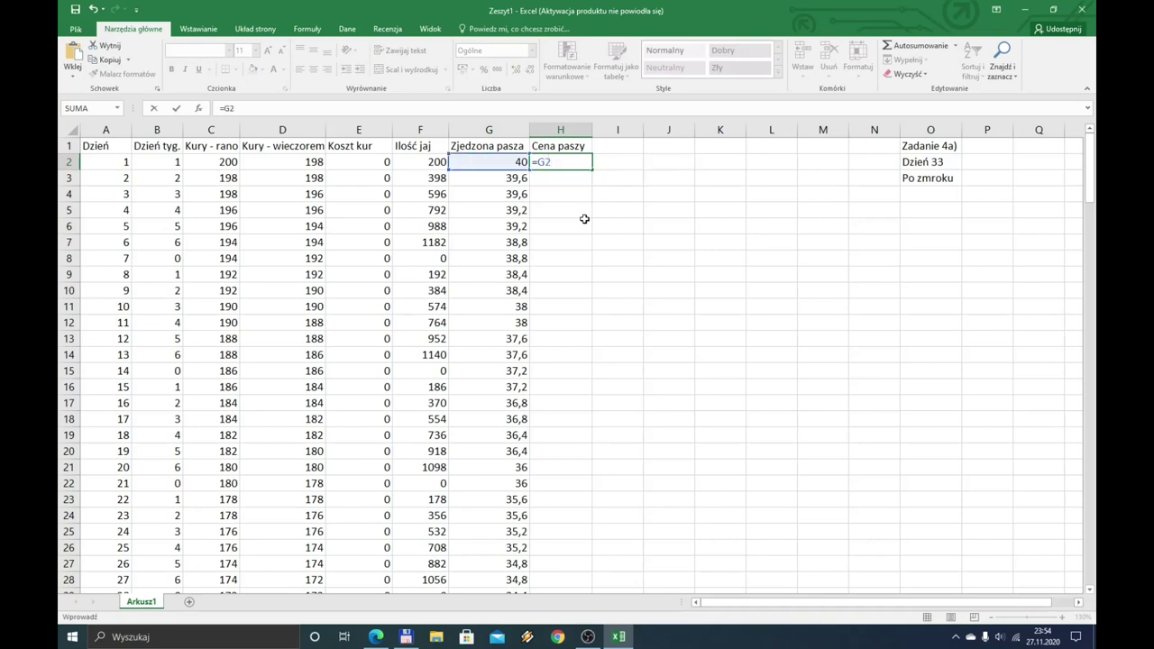
{"action": "type", "text": "*1,9"}
{"action": "key", "text": "ctrl+Return"}
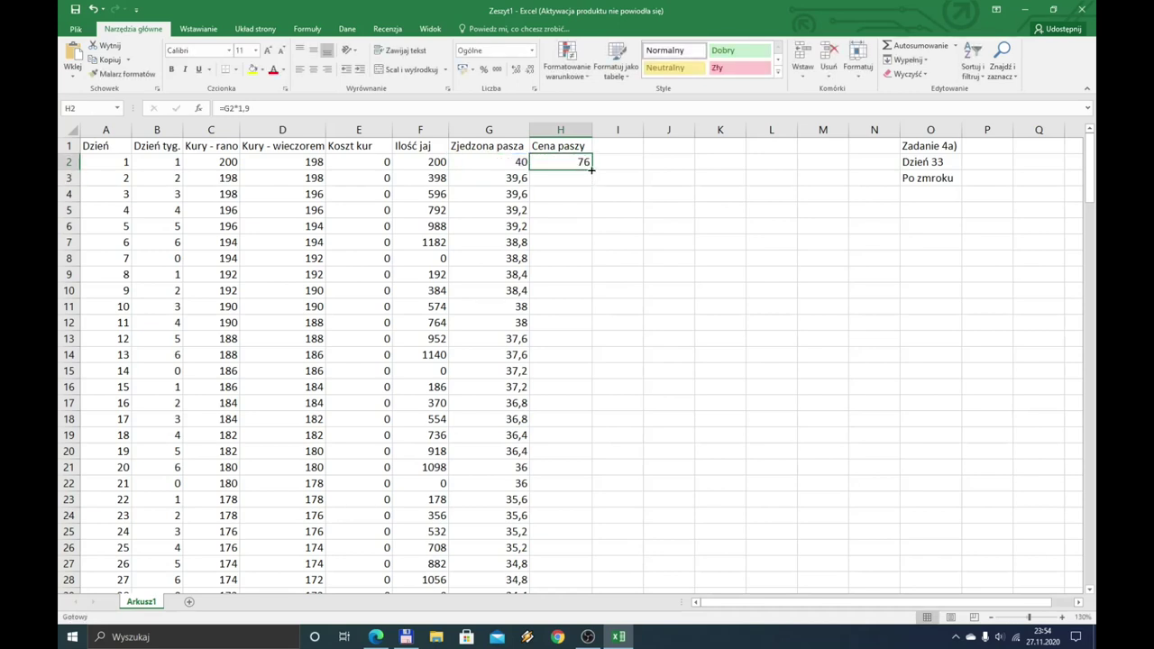
{"action": "double_click", "coordinate": [591, 169]}
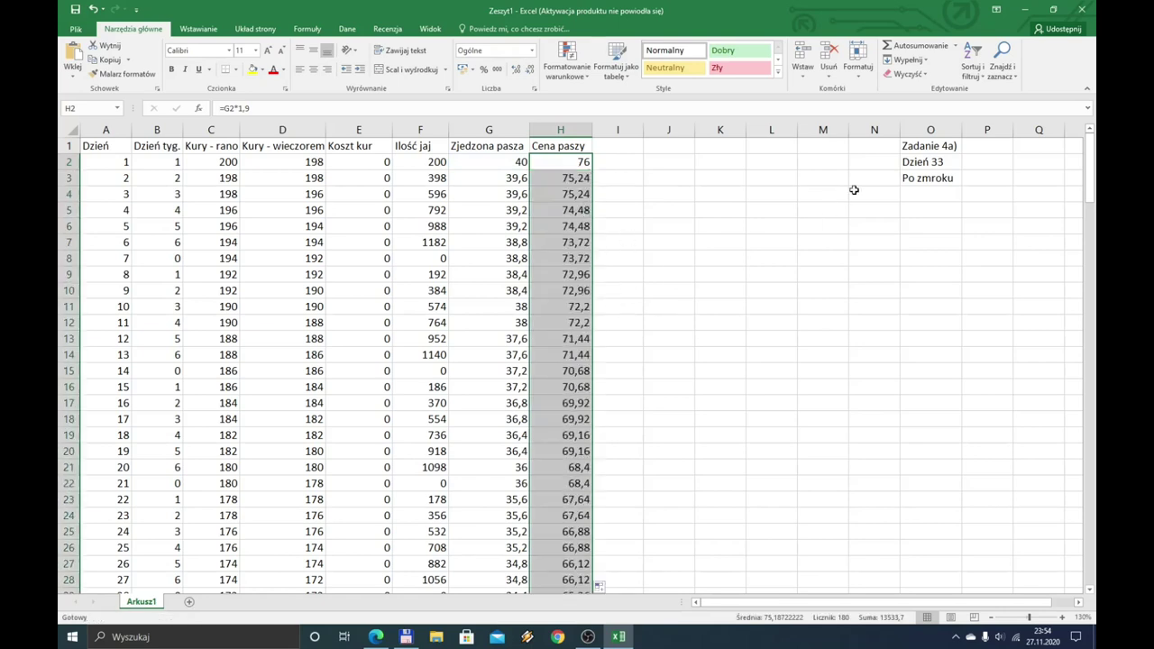
{"action": "left_click", "coordinate": [981, 149]}
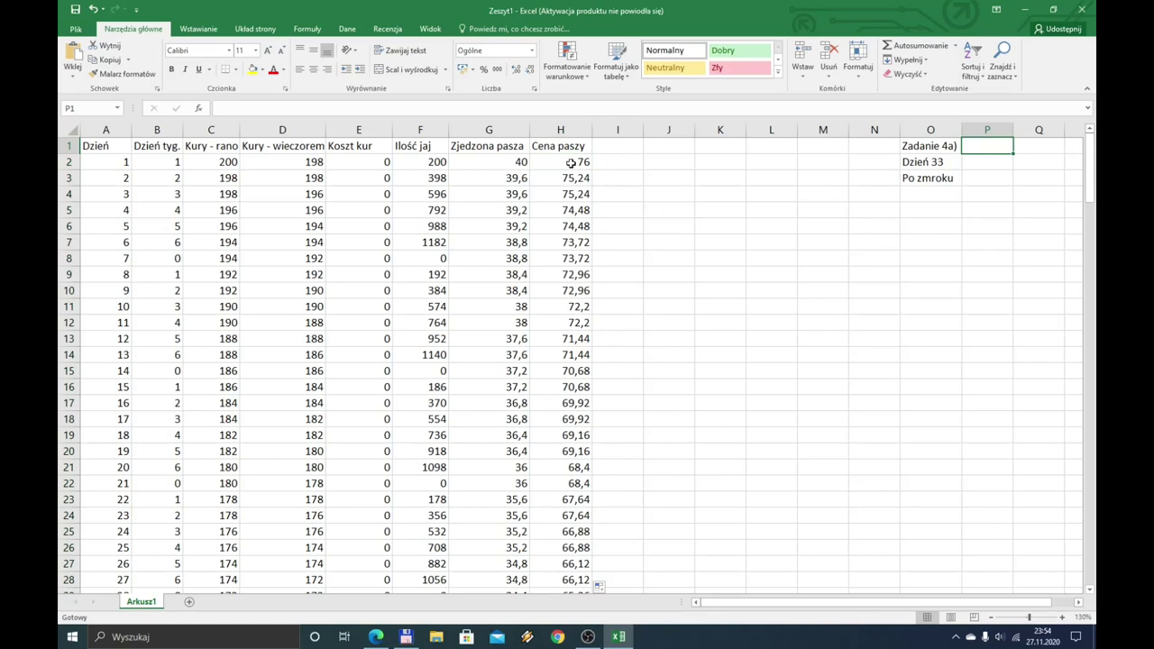
Put 'Zadanie 4)' in P1 and =SUMA(H1:H365) in P2, giving 13533,7
{"action": "left_click", "coordinate": [375, 637]}
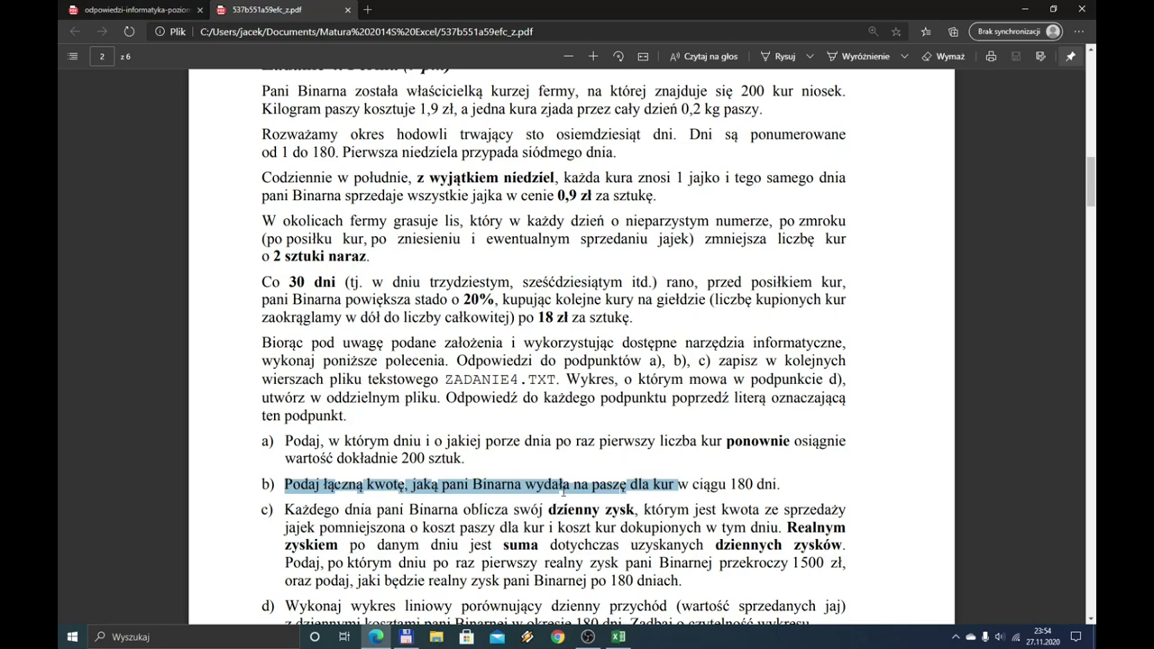
{"action": "left_click", "coordinate": [618, 637]}
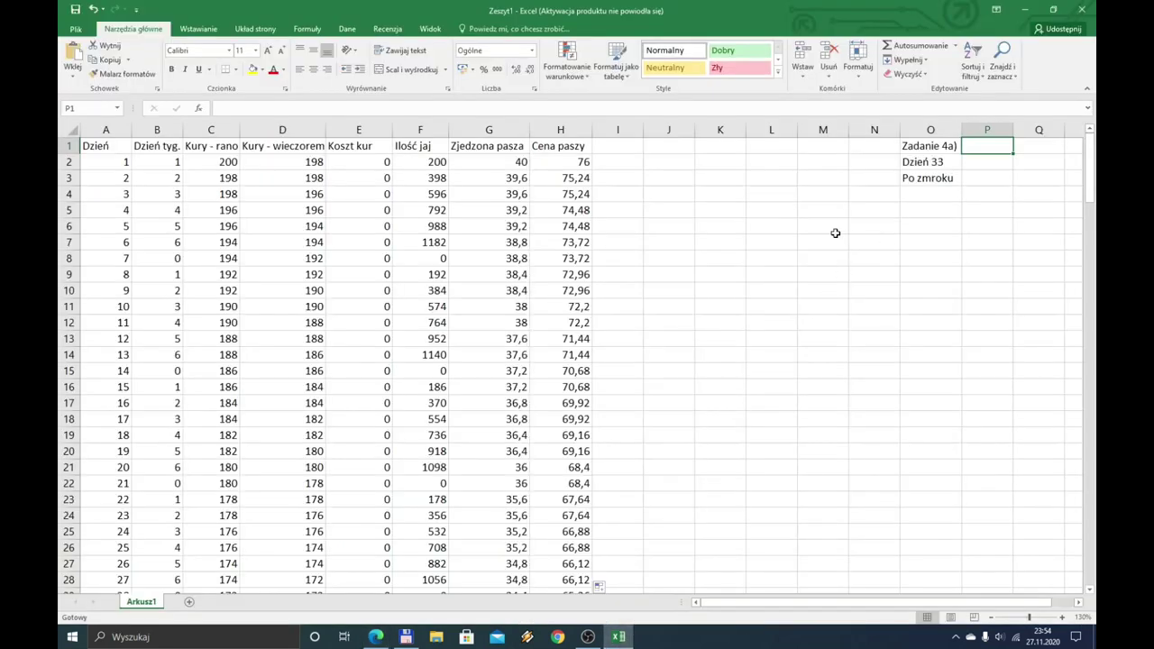
{"action": "type", "text": "Zadanie 4)"}
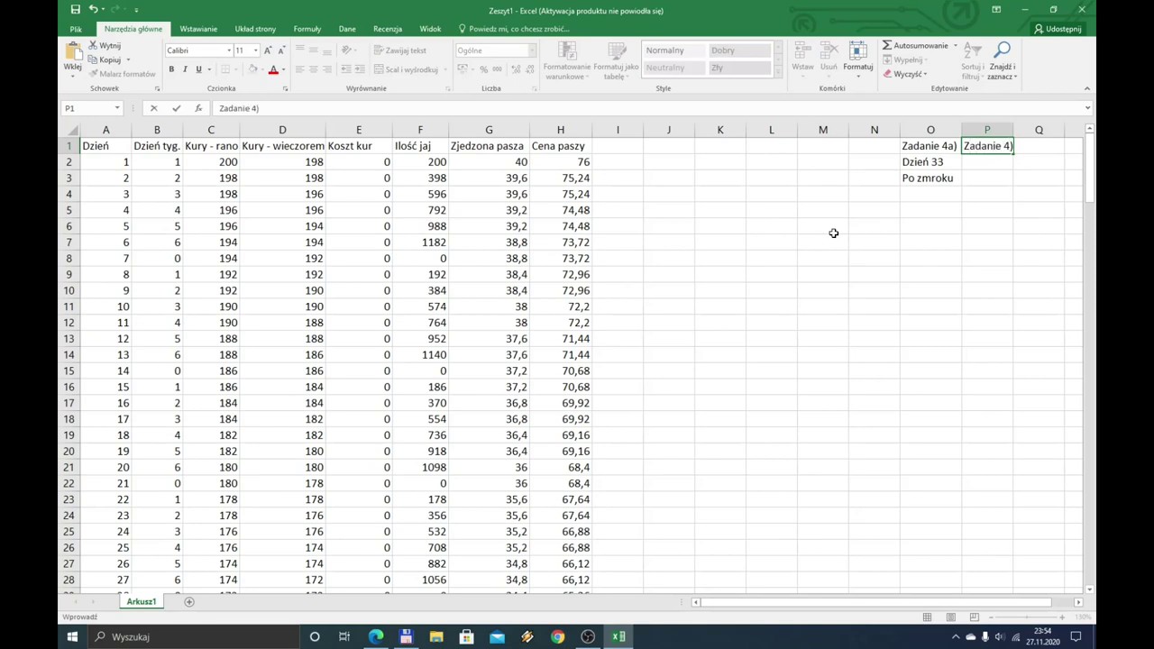
{"action": "key", "text": "Return"}
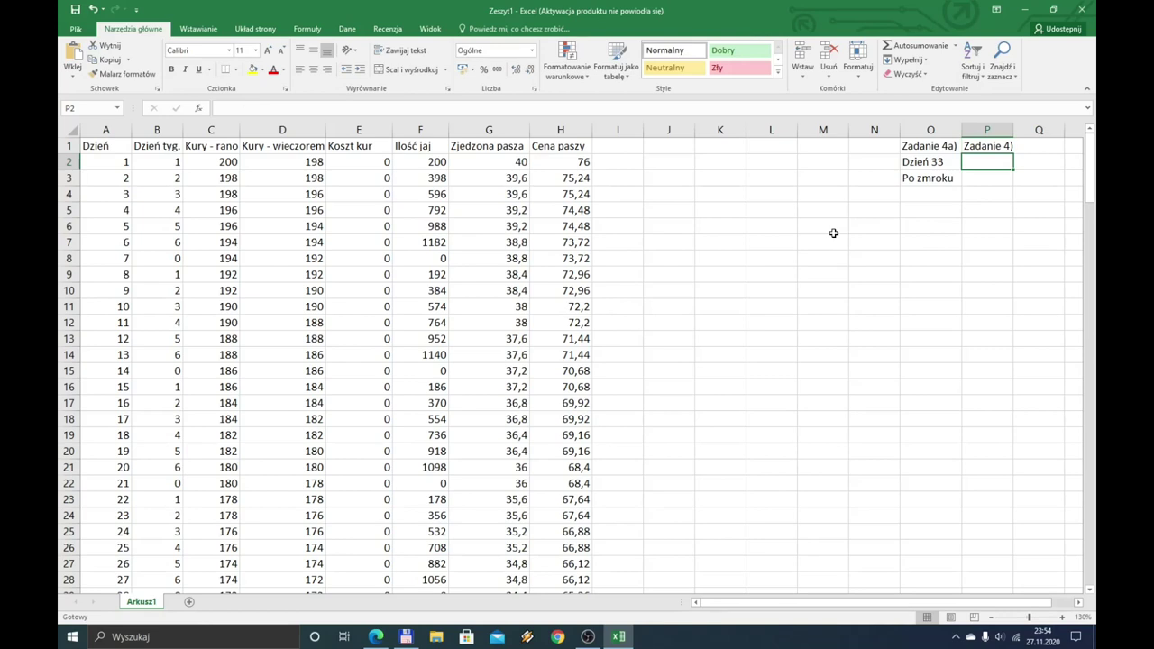
{"action": "type", "text": "=s"}
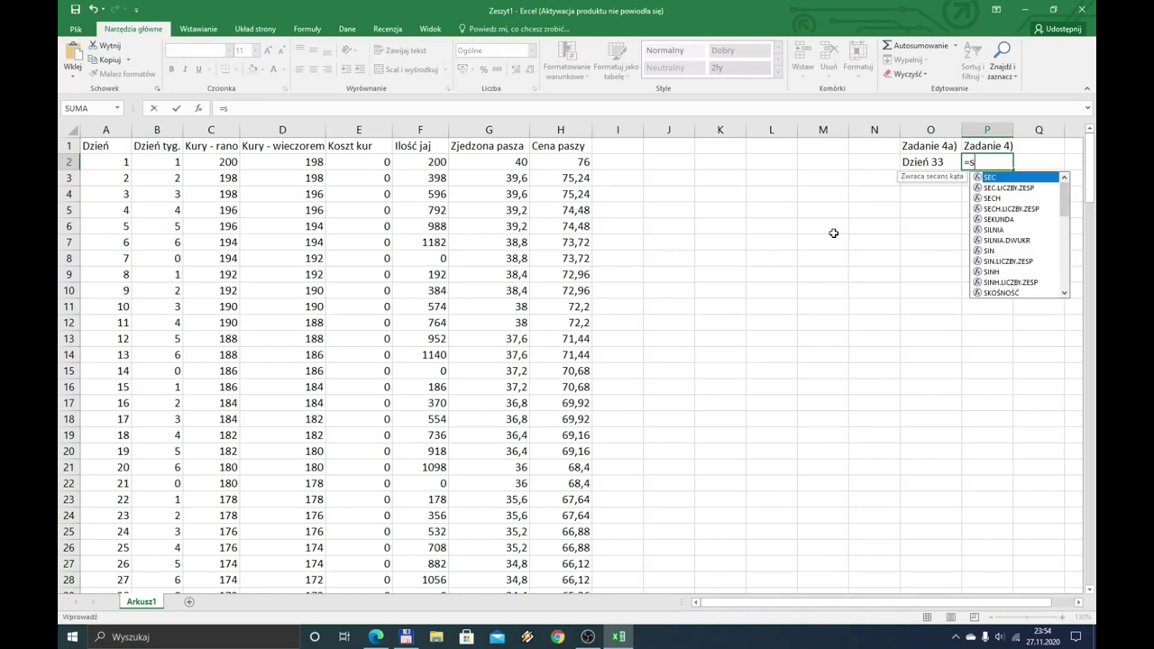
{"action": "type", "text": "uma"}
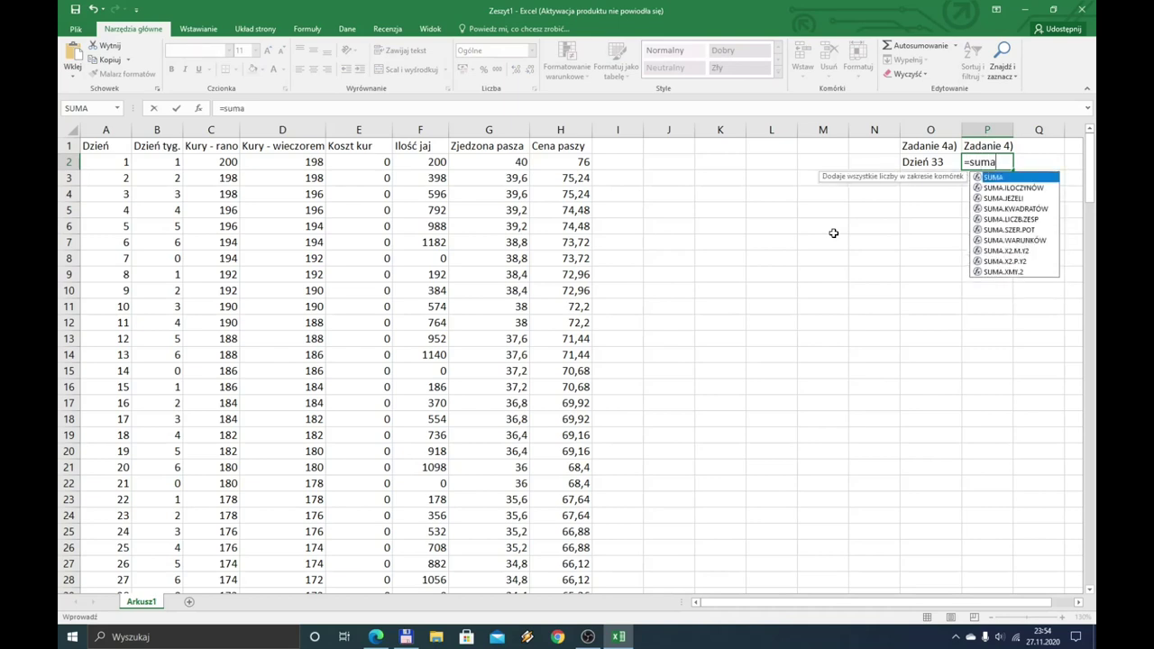
{"action": "type", "text": "(H1:"}
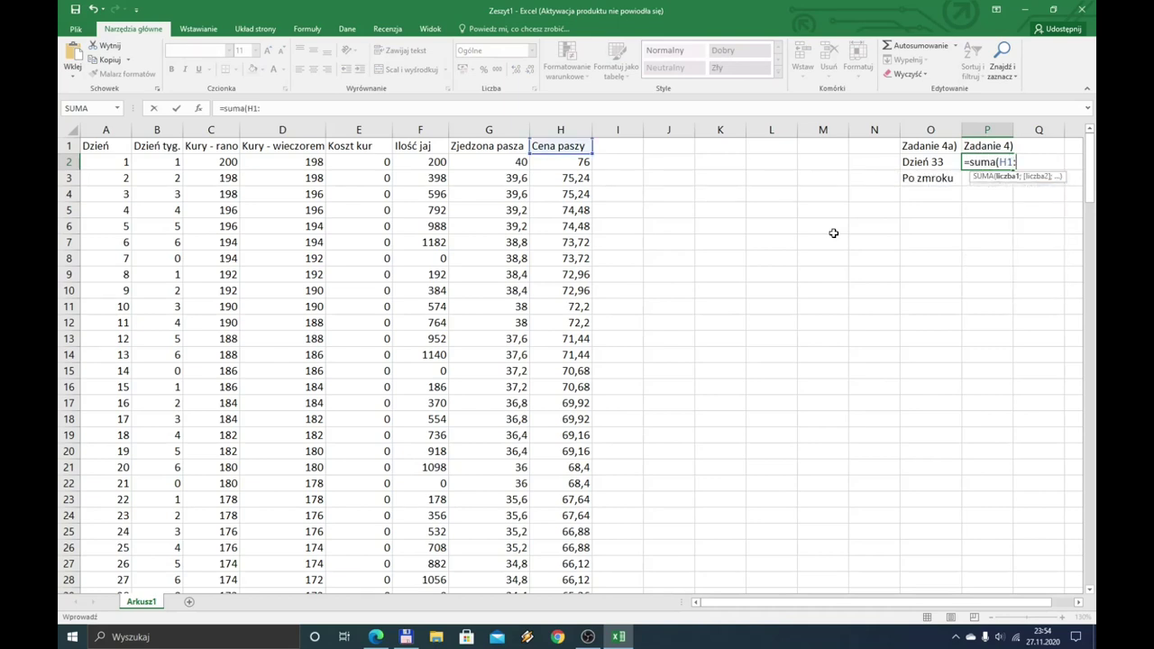
{"action": "type", "text": "H"}
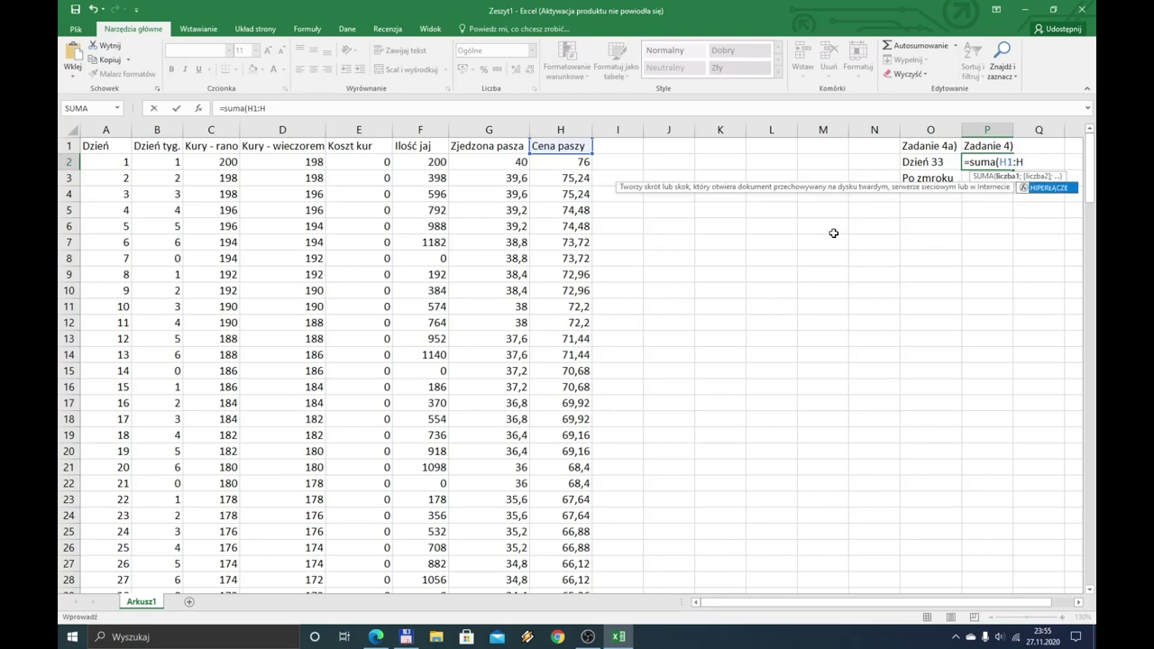
{"action": "type", "text": "365)"}
{"action": "key", "text": "Return"}
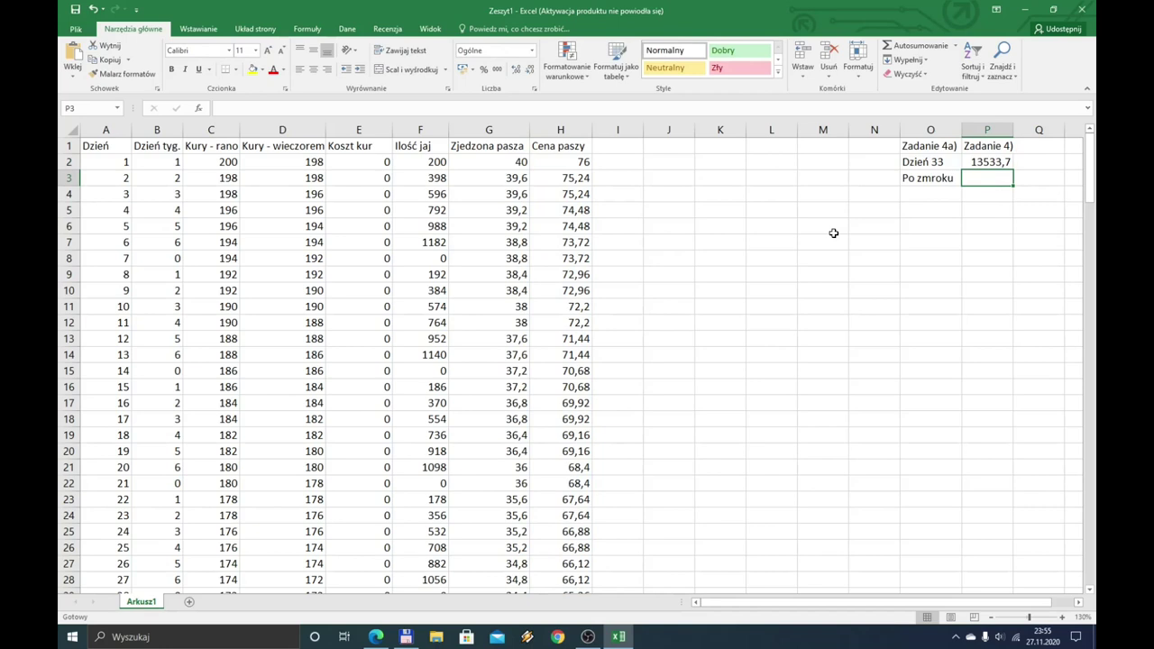
Widen column P, format P2 as Liczbowe with 2 decimals (13533,70), then return to the PDFs
{"action": "left_click_drag", "start_coordinate": [1013, 130], "coordinate": [1018, 130]}
{"action": "right_click", "coordinate": [980, 166]}
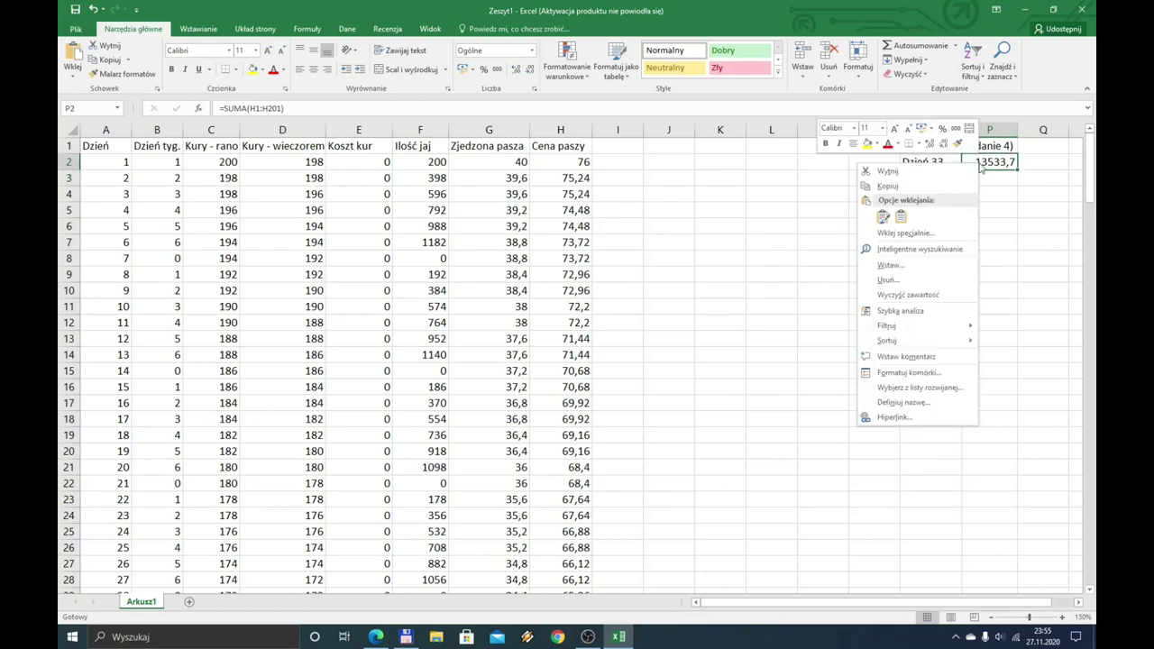
{"action": "left_click", "coordinate": [909, 372]}
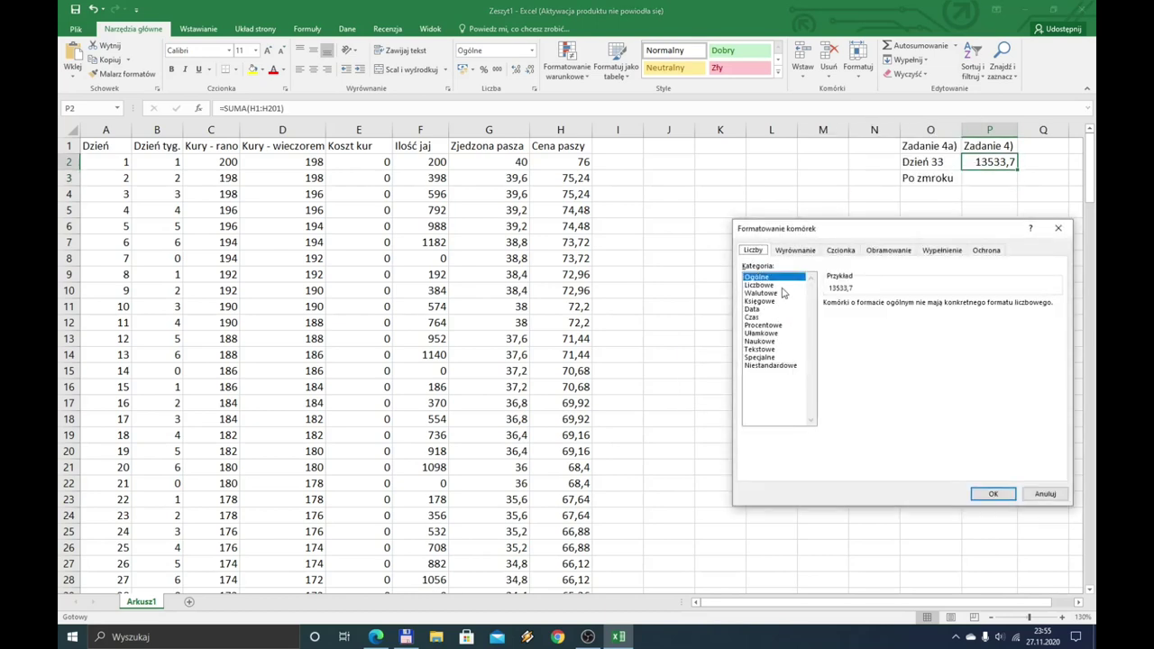
{"action": "left_click", "coordinate": [775, 285]}
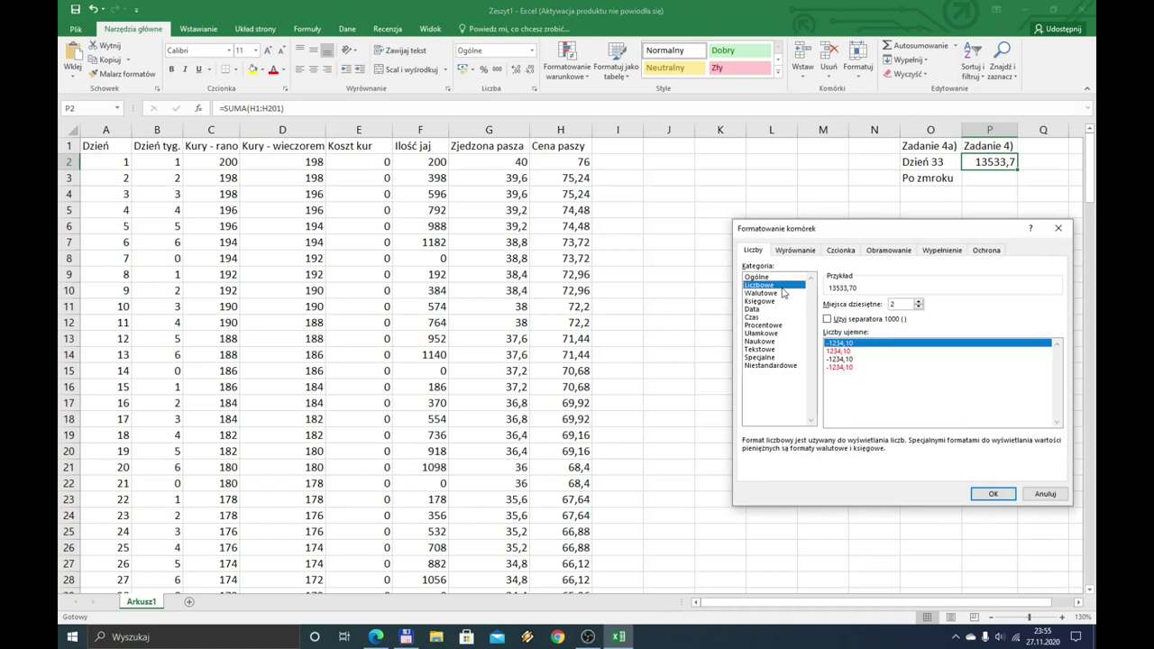
{"action": "left_click", "coordinate": [992, 495]}
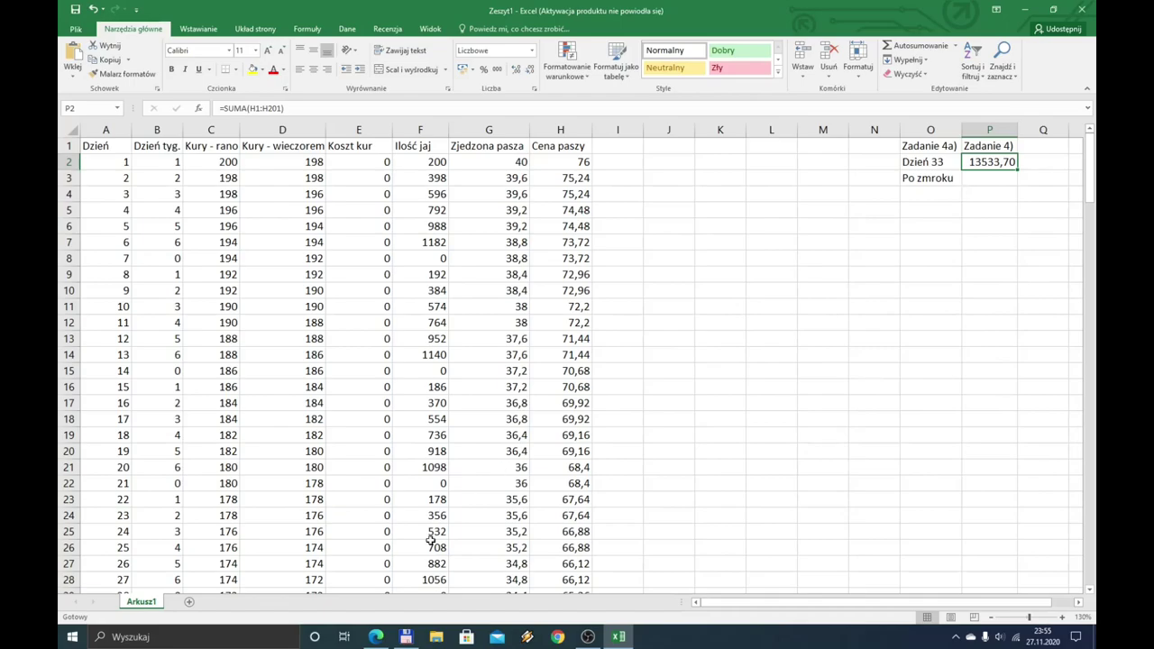
{"action": "left_click", "coordinate": [377, 636]}
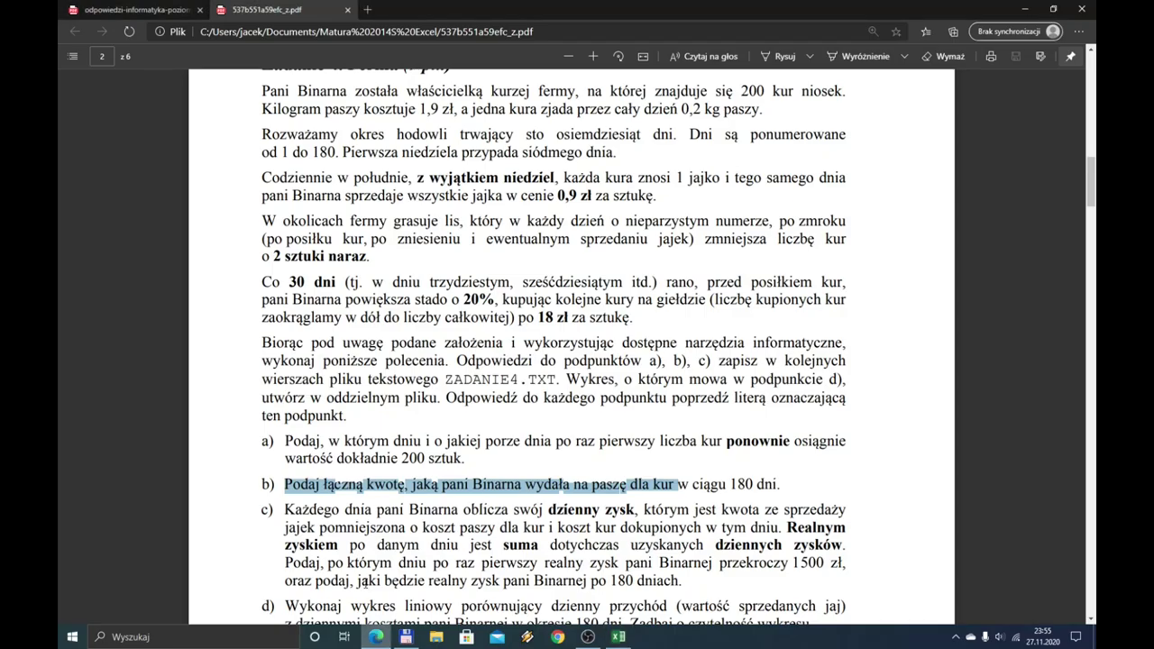
Check the answer key for 4a and 4b (33 dnia, 13 533,70 zł), reread task c, then return to Excel
{"action": "left_click", "coordinate": [161, 11]}
{"action": "scroll", "coordinate": [360, 168], "scroll_direction": "down", "scroll_amount": 3}
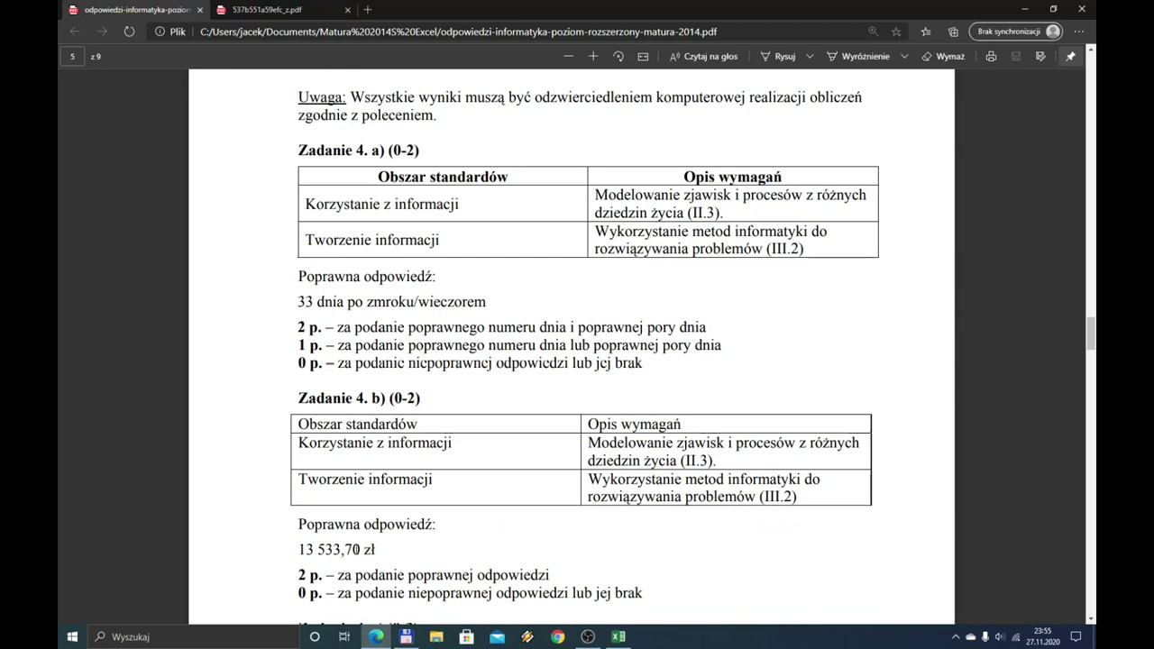
{"action": "left_click", "coordinate": [270, 10]}
{"action": "left_click", "coordinate": [412, 365]}
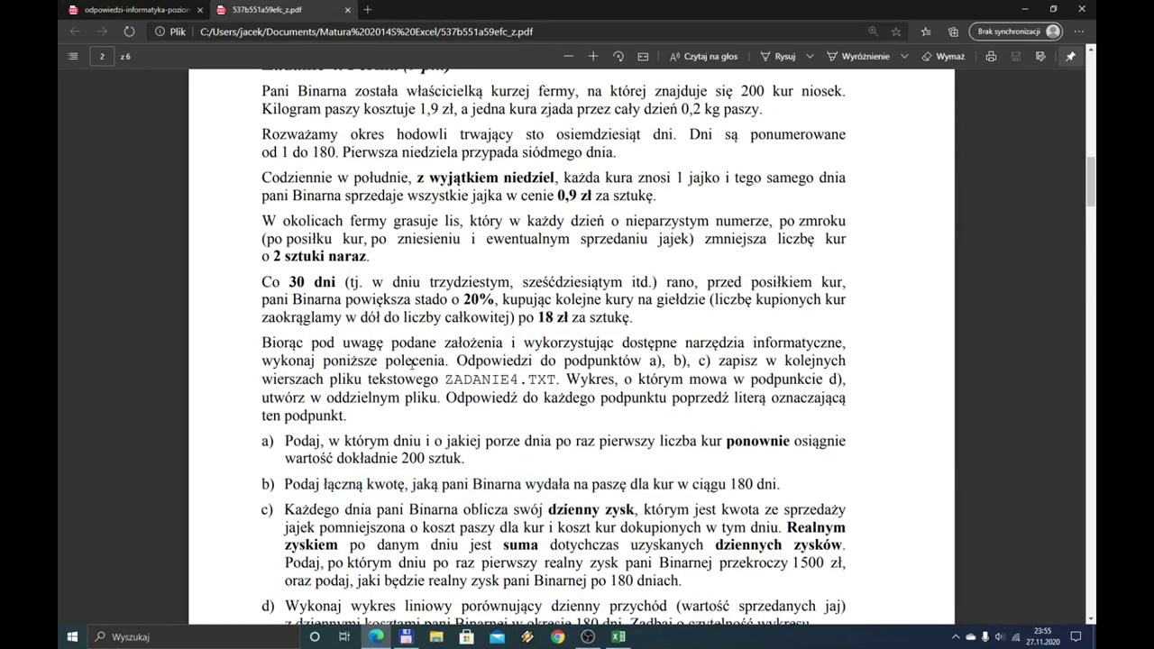
{"action": "scroll", "coordinate": [412, 368], "scroll_direction": "down", "scroll_amount": 1}
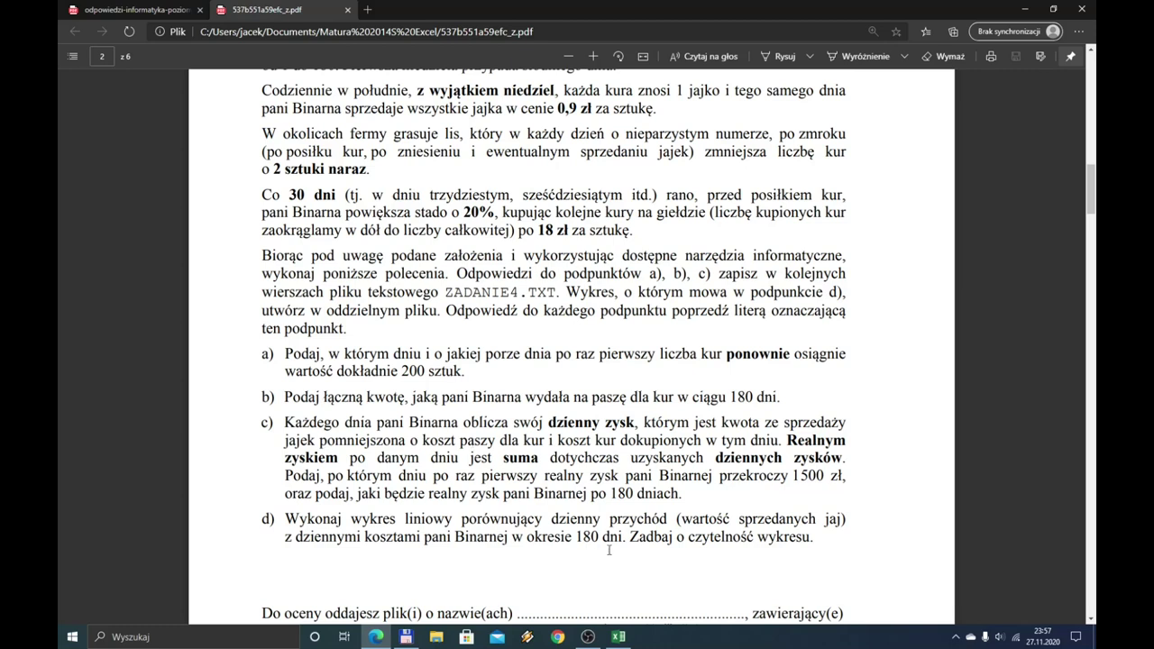
{"action": "left_click", "coordinate": [617, 636]}
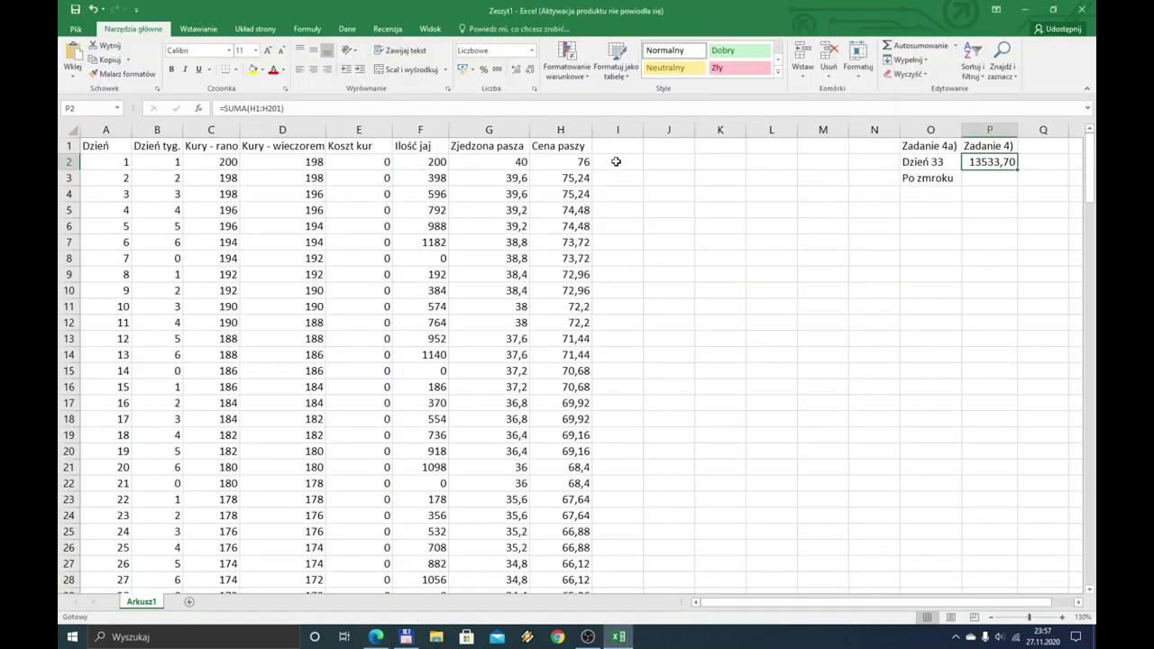
Enter the header Zysk in cell I1
{"action": "left_click", "coordinate": [618, 146]}
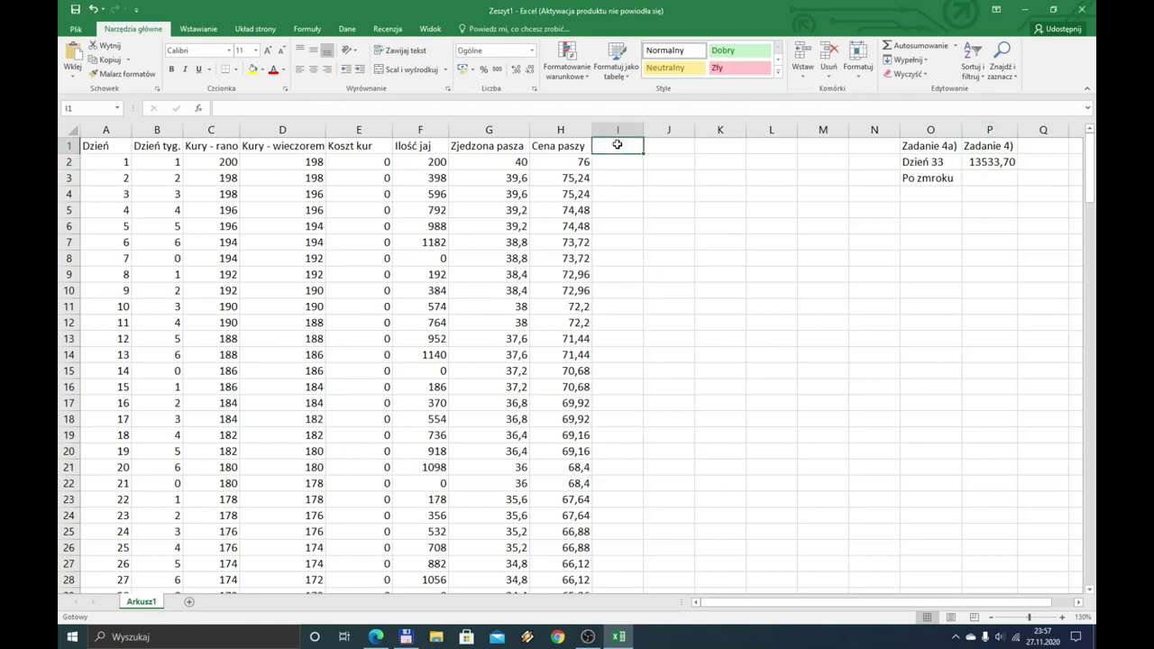
{"action": "type", "text": "Zysk"}
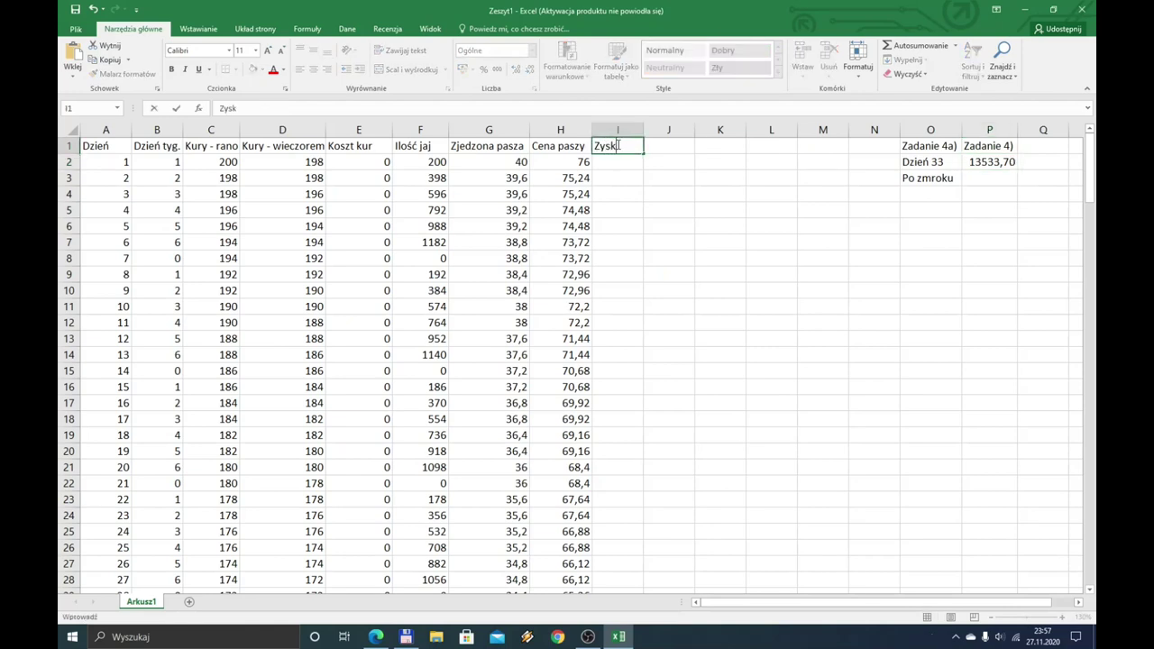
{"action": "key", "text": "Return"}
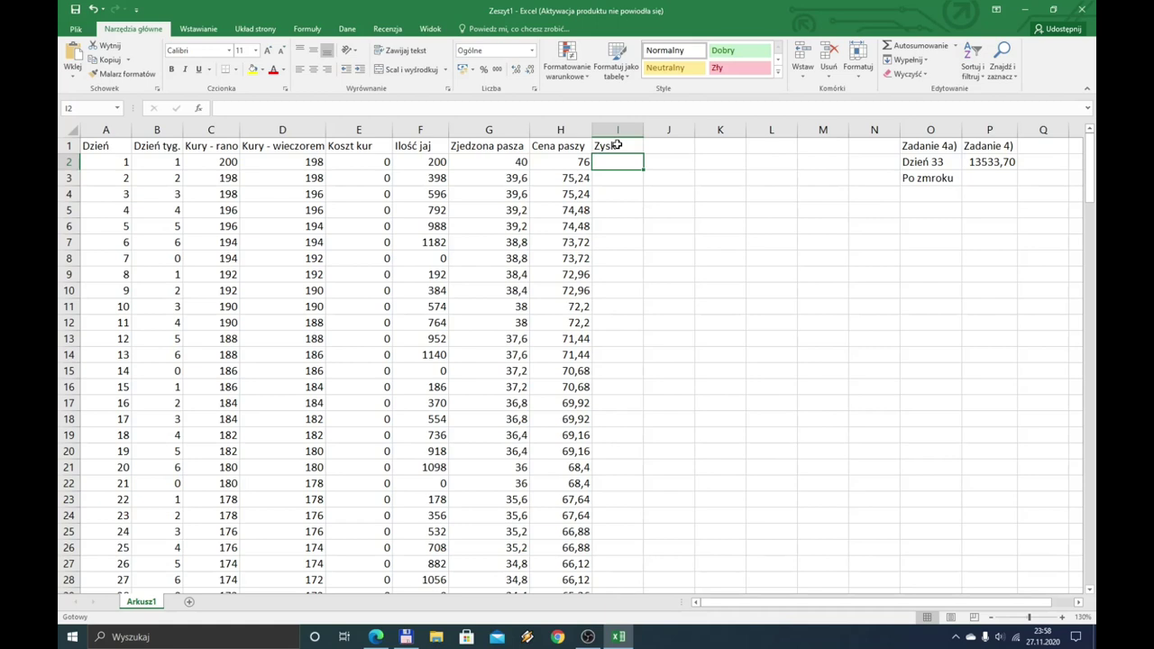
Enter =JEŻELI(MOD(B2;7)=0;0;C2*0,09)-E2-H2 in I2 as day 1's profit, giving -58
{"action": "type", "text": "=je"}
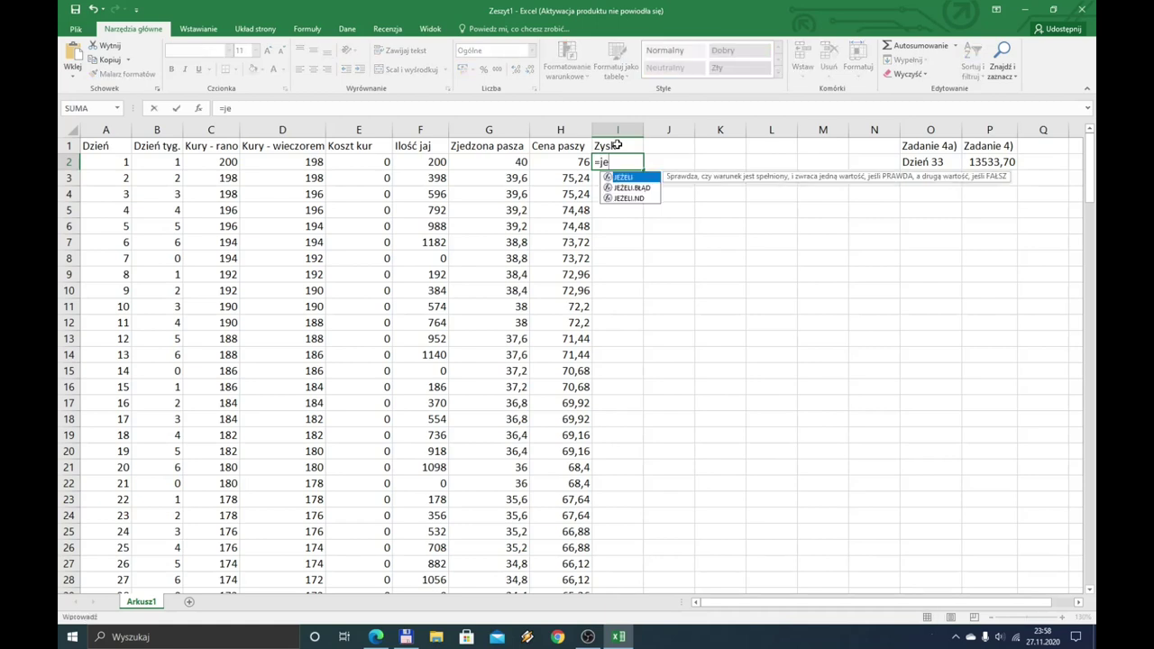
{"action": "key", "text": "Tab"}
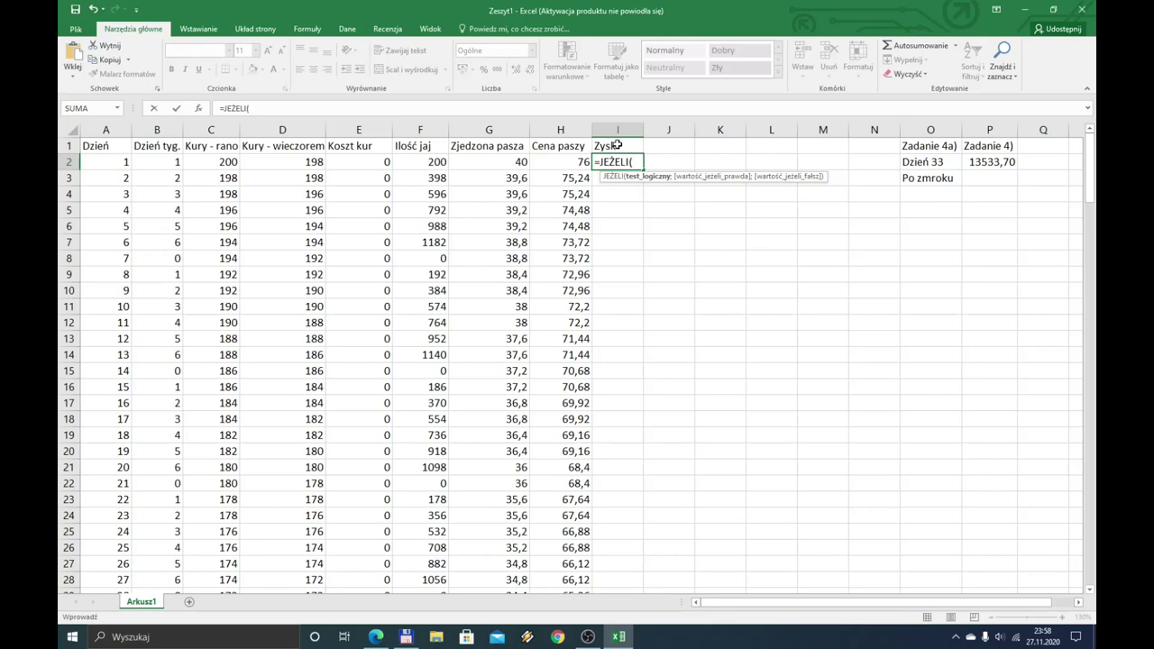
{"action": "type", "text": "mod("}
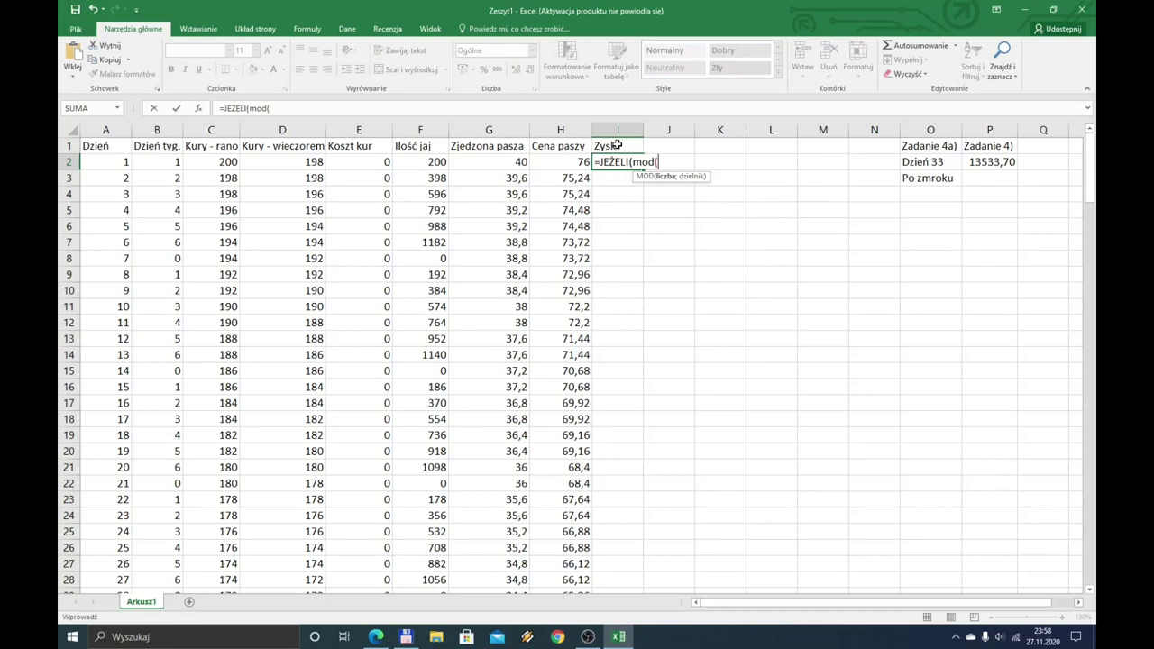
{"action": "type", "text": "b2;"}
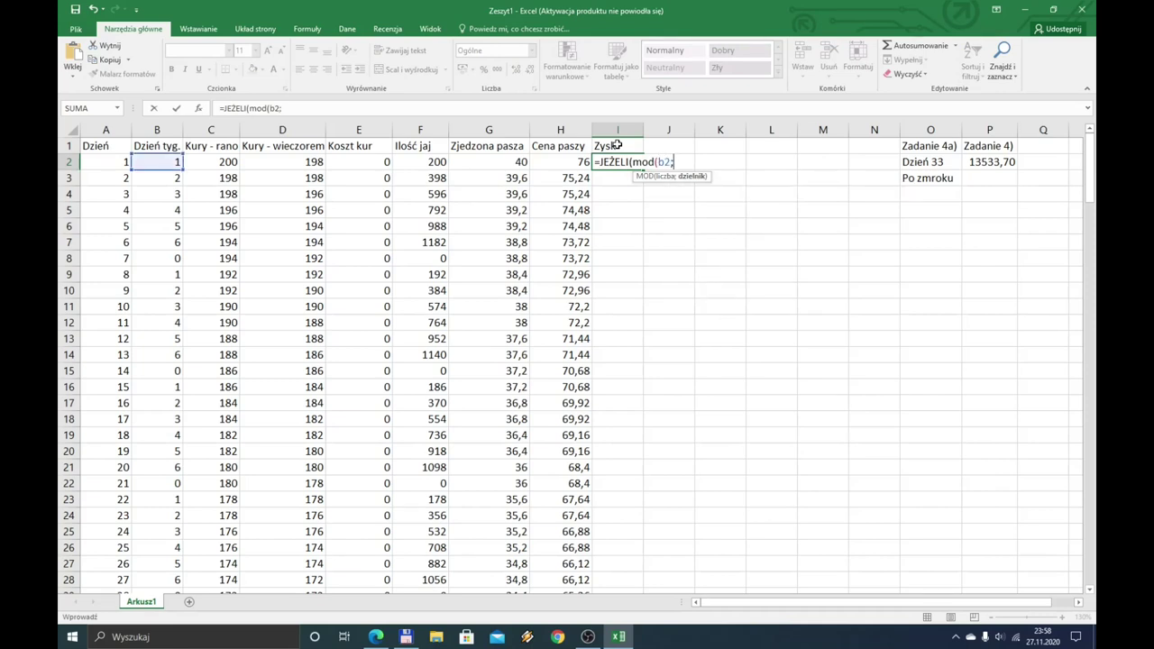
{"action": "type", "text": "7)=0"}
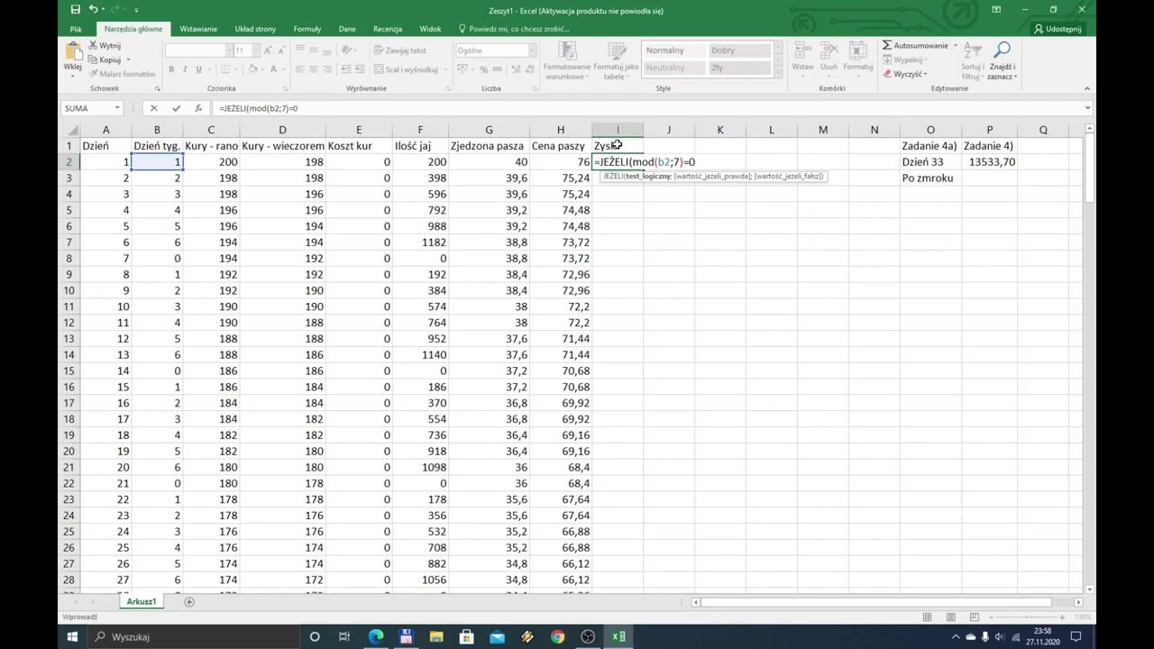
{"action": "type", "text": ";0"}
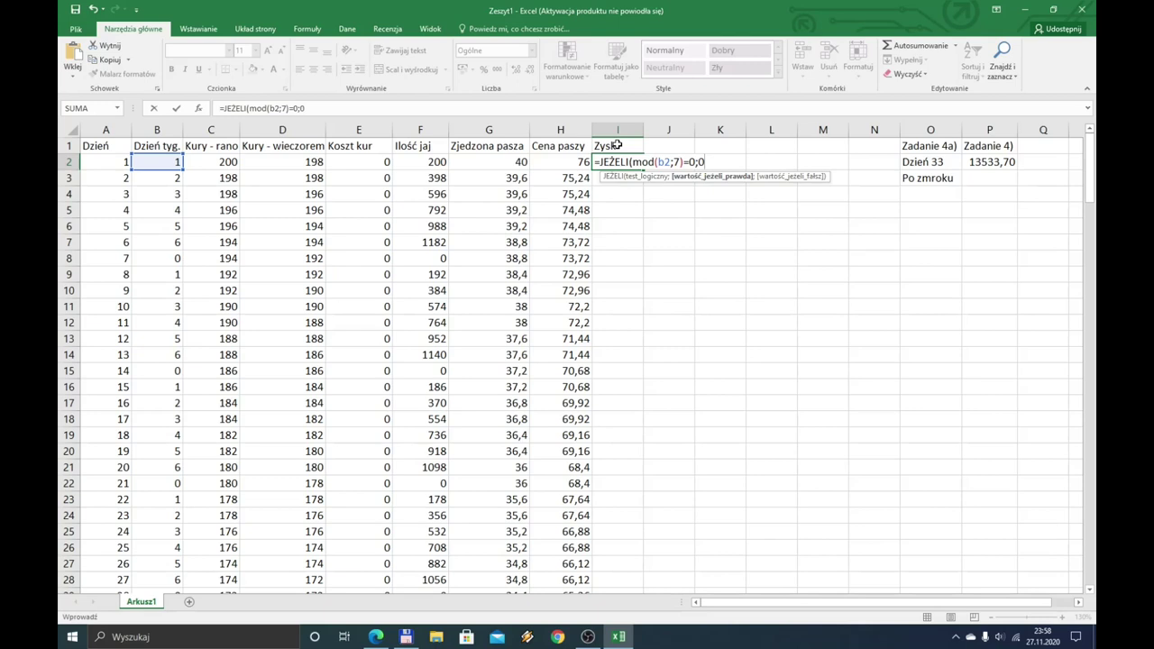
{"action": "type", "text": ";C2*"}
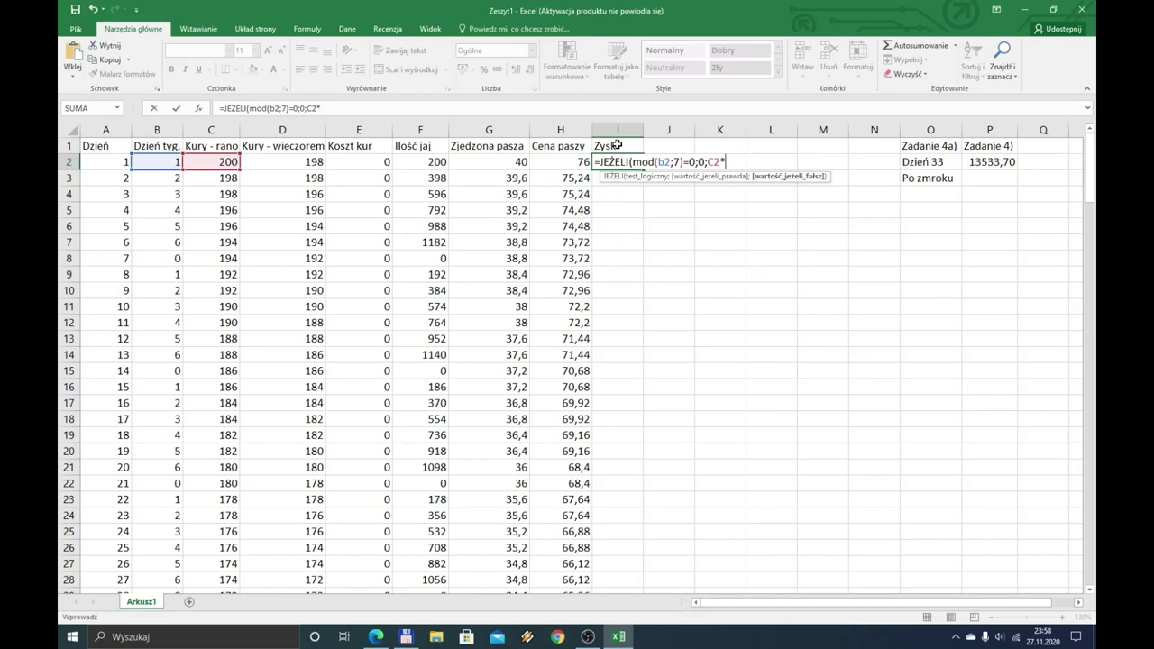
{"action": "type", "text": ",09)-"}
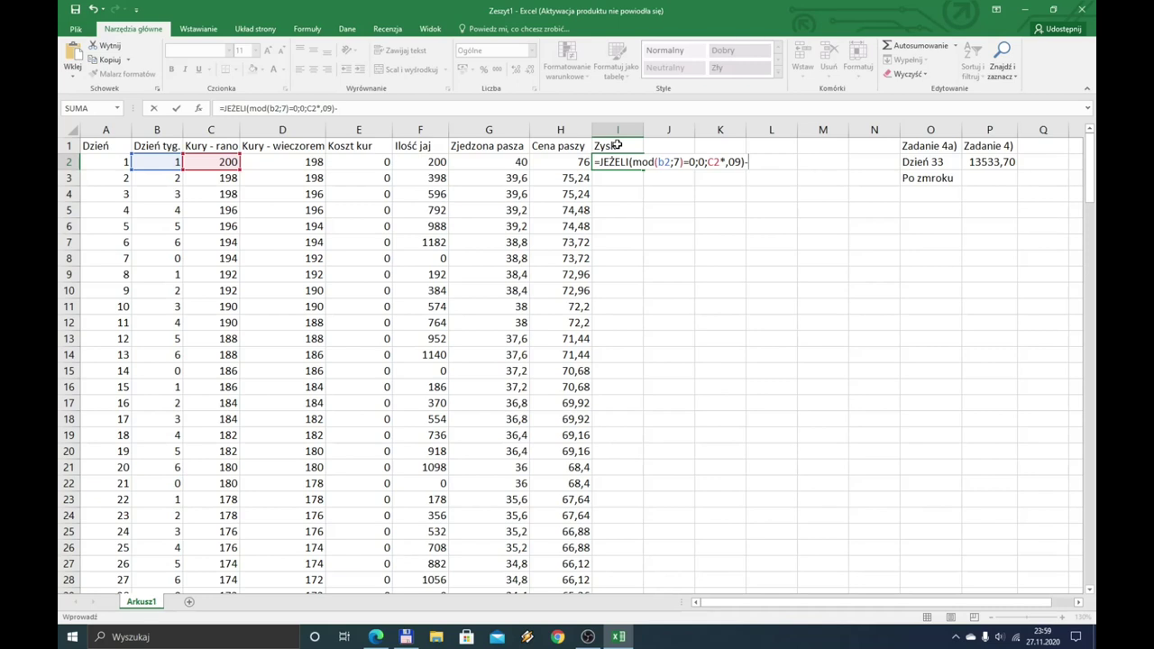
{"action": "type", "text": "E2"}
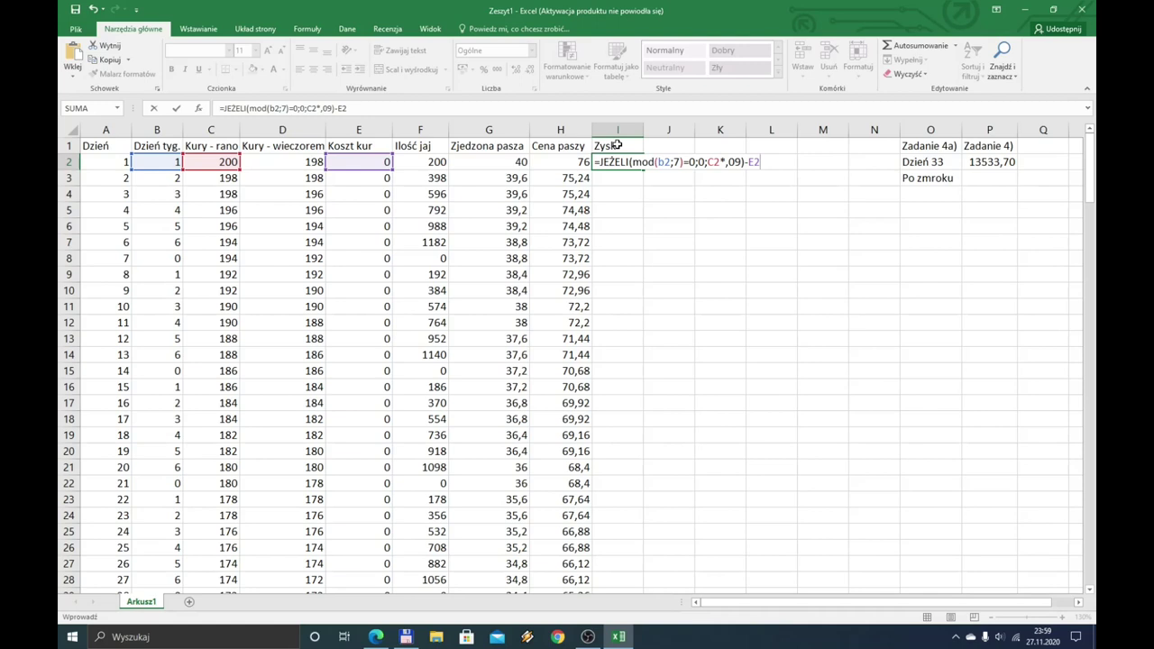
{"action": "type", "text": "-"}
{"action": "type", "text": "H"}
{"action": "type", "text": "2"}
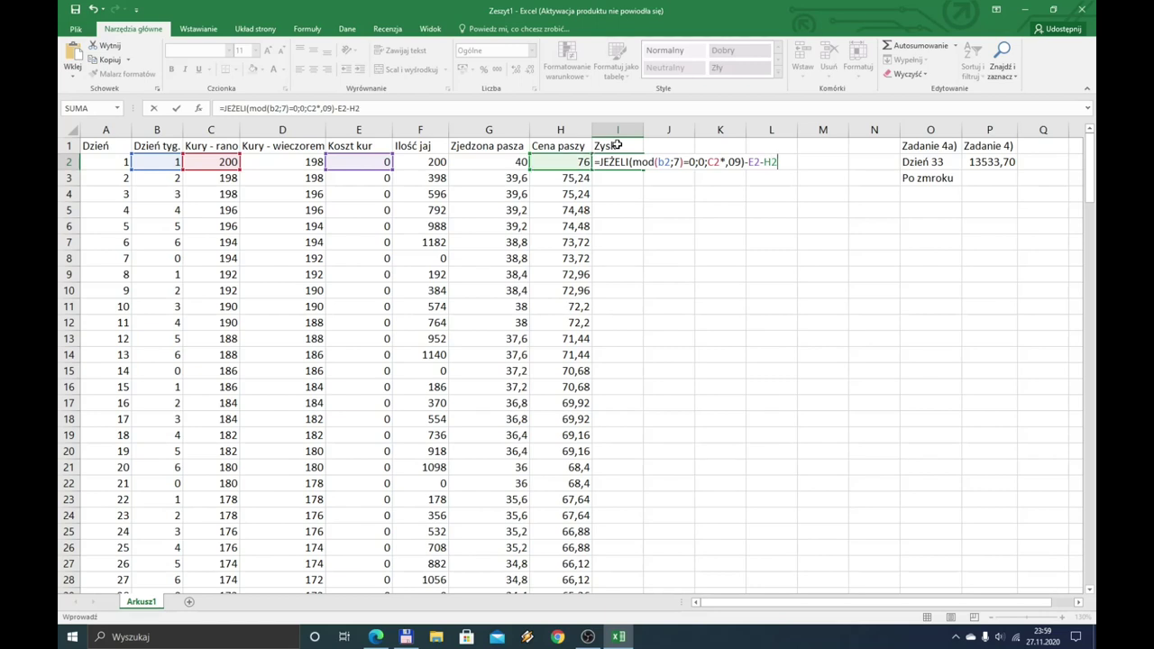
{"action": "type", "text": ")"}
{"action": "type", "text": ")"}
{"action": "key", "text": "BackSpace"}
{"action": "key", "text": "BackSpace"}
{"action": "key", "text": "Return"}
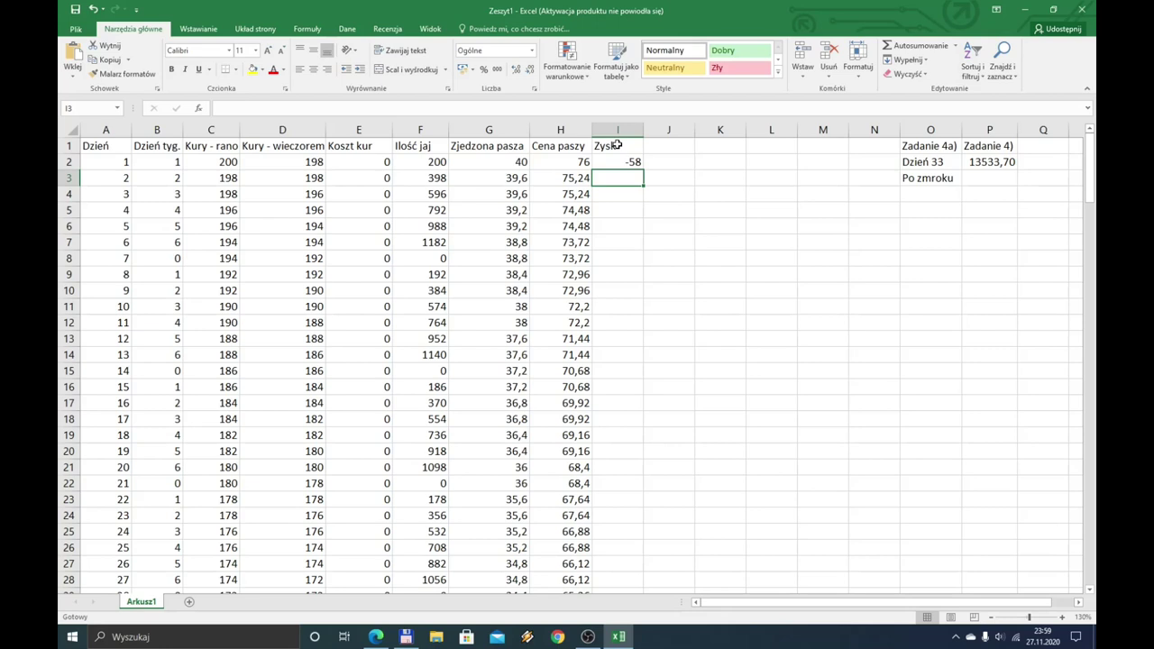
{"action": "key", "text": "Up"}
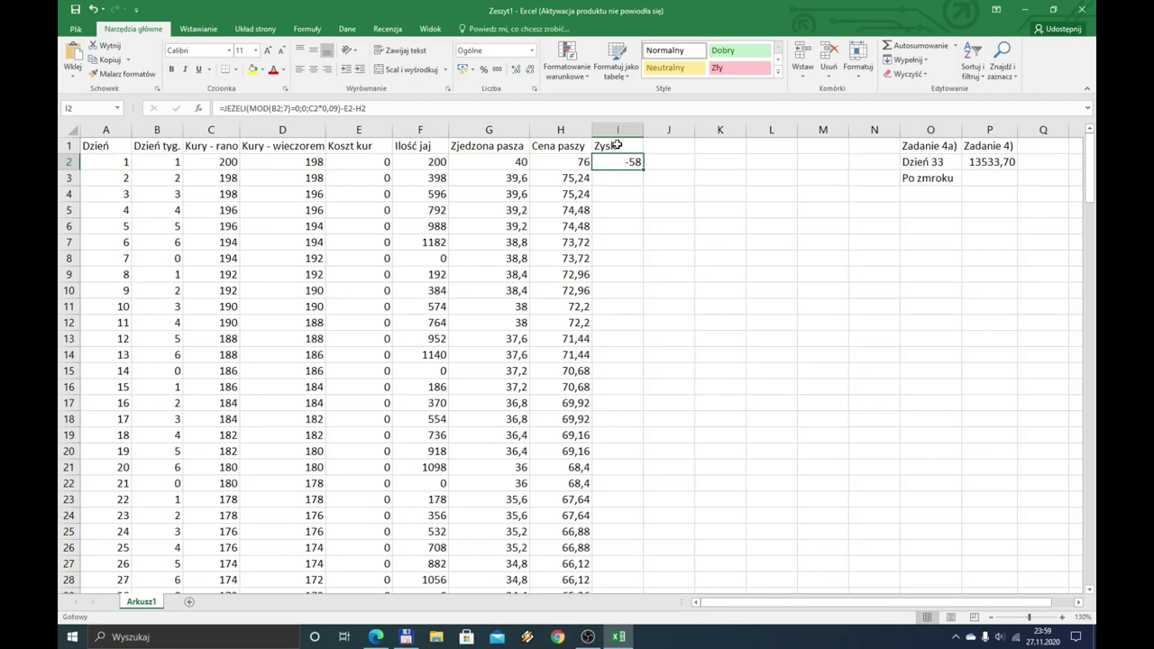
Change the egg price in I2's formula from 0,09 to 0,9 so it returns 104
{"action": "key", "text": "F2"}
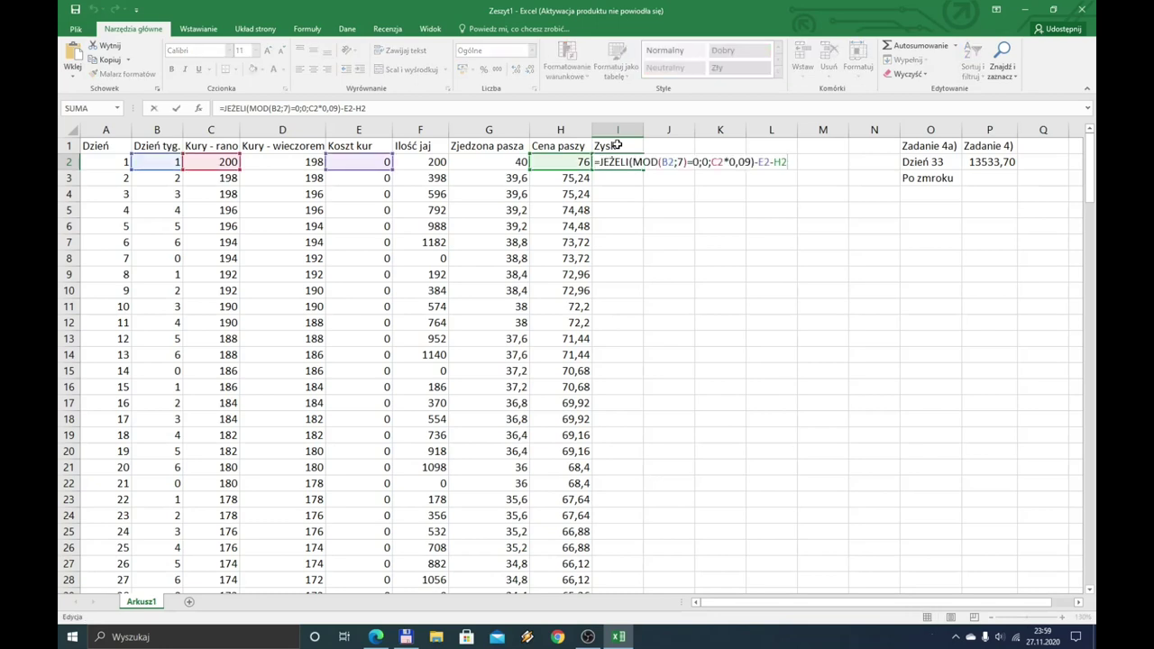
{"action": "key", "text": "Left"}
{"action": "key", "text": "Left"}
{"action": "key", "text": "Left"}
{"action": "key", "text": "Left"}
{"action": "key", "text": "Left"}
{"action": "key", "text": "Left"}
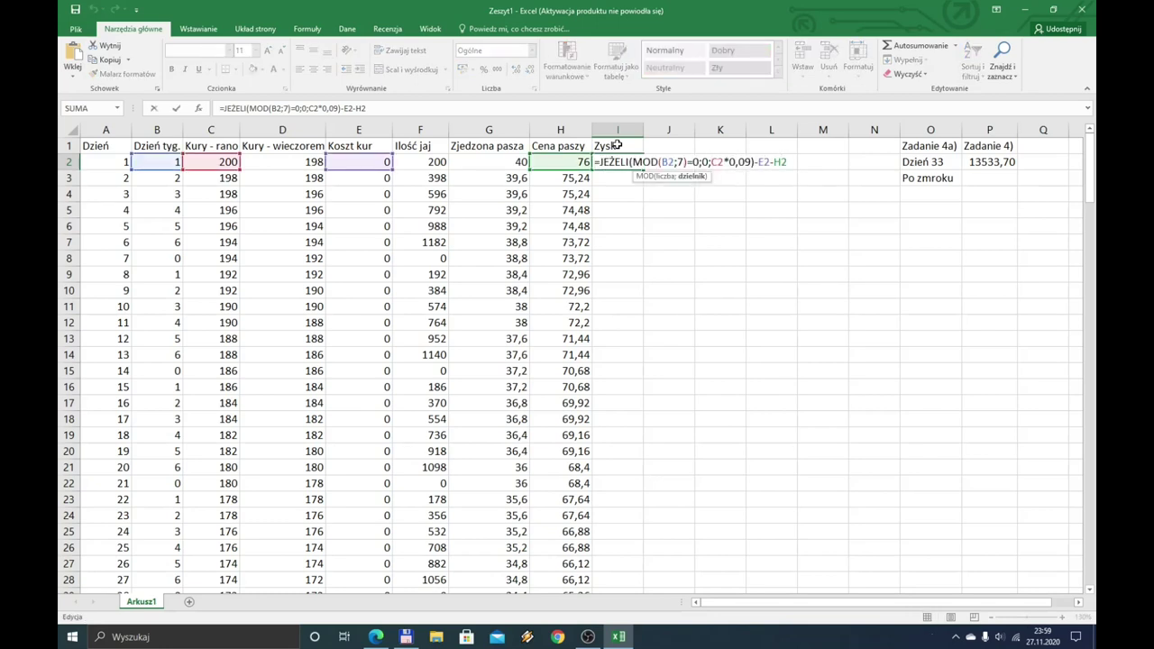
{"action": "key", "text": "Right"}
{"action": "key", "text": "Right"}
{"action": "key", "text": "Right"}
{"action": "key", "text": "Right"}
{"action": "key", "text": "Right"}
{"action": "key", "text": "Right"}
{"action": "key", "text": "Right"}
{"action": "key", "text": "Right"}
{"action": "key", "text": "Right"}
{"action": "key", "text": "Left"}
{"action": "key", "text": "BackSpace"}
{"action": "key", "text": "Return"}
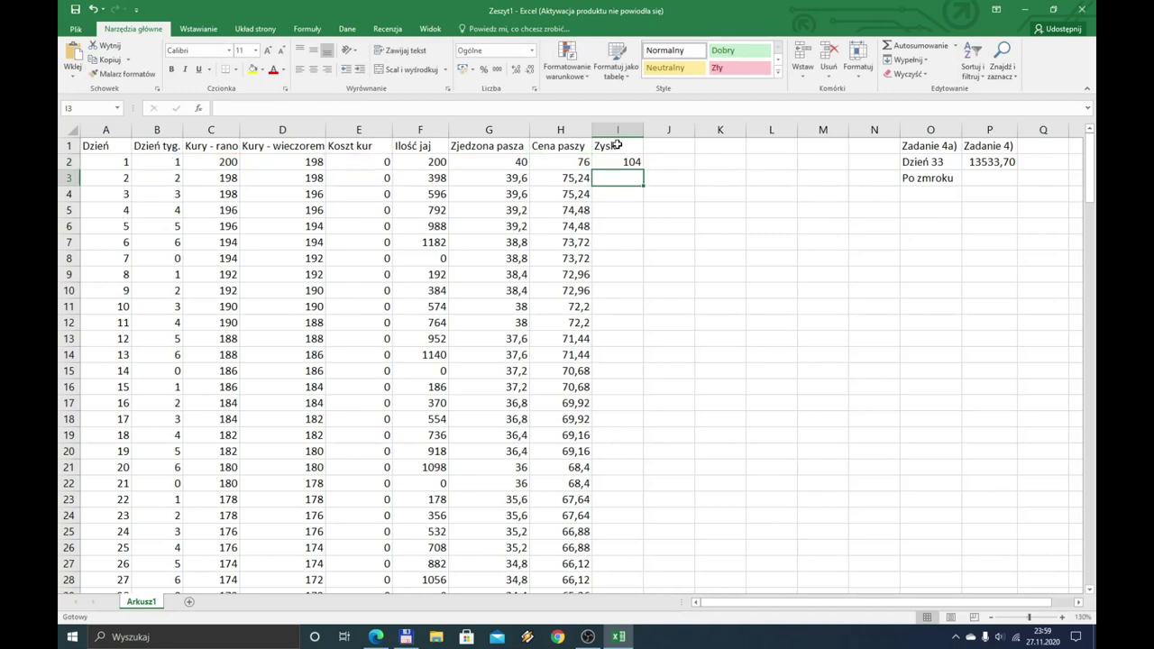
{"action": "key", "text": "Up"}
Review the row 2 cost formulas in E2, G2 and H2, ending back on I2
{"action": "key", "text": "Left"}
{"action": "key", "text": "Left"}
{"action": "key", "text": "Left"}
{"action": "key", "text": "Left"}
{"action": "key", "text": "Left"}
{"action": "key", "text": "Left"}
{"action": "key", "text": "Right"}
{"action": "key", "text": "Right"}
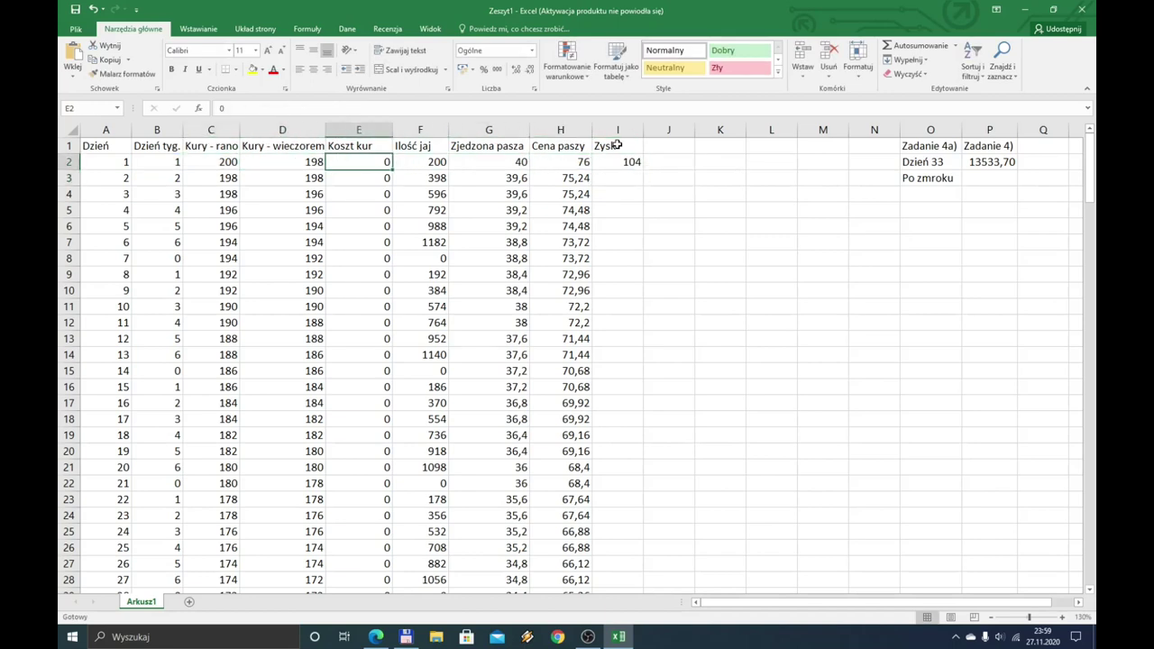
{"action": "key", "text": "Right"}
{"action": "key", "text": "Right"}
{"action": "key", "text": "Right"}
{"action": "key", "text": "Left"}
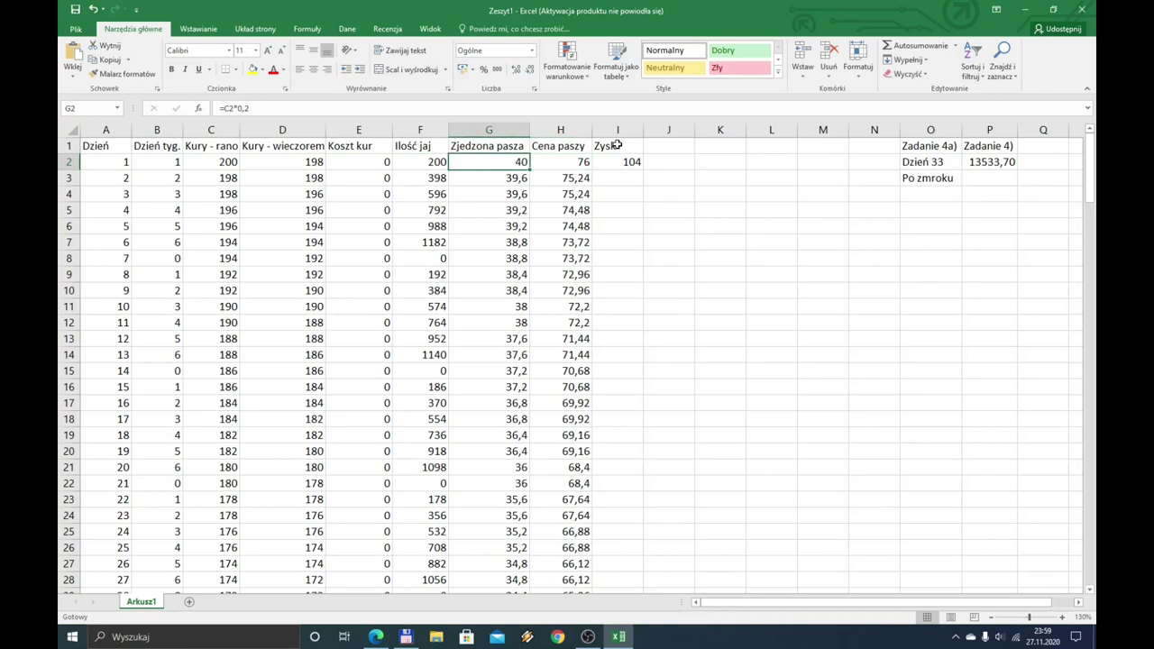
{"action": "key", "text": "Right"}
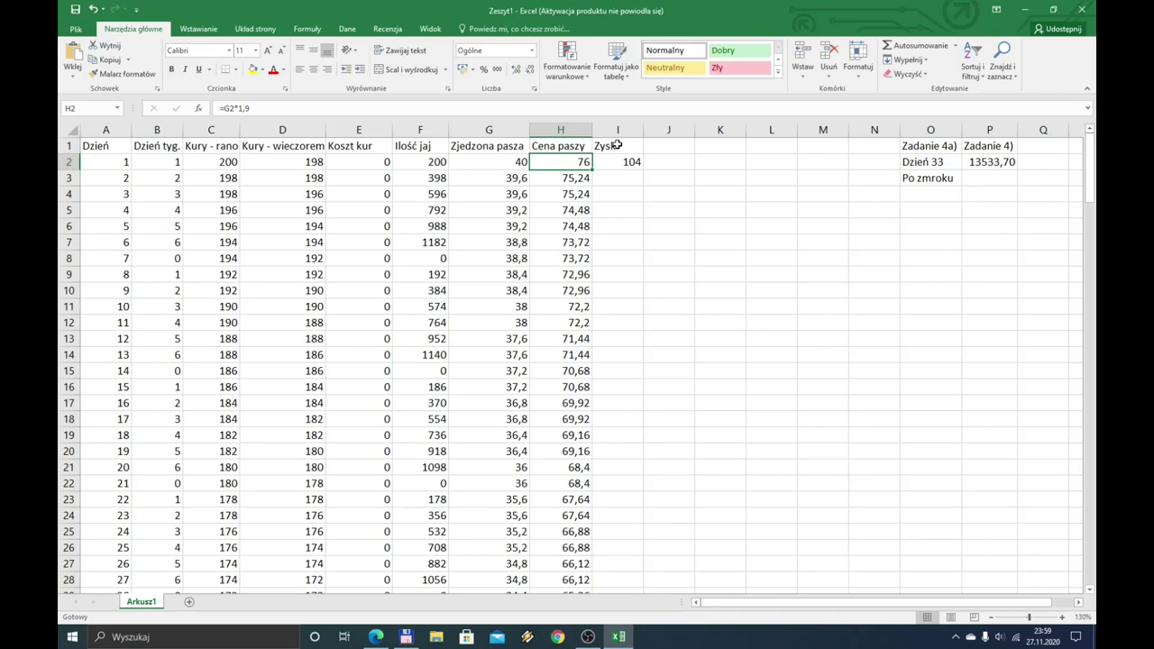
{"action": "key", "text": "Right"}
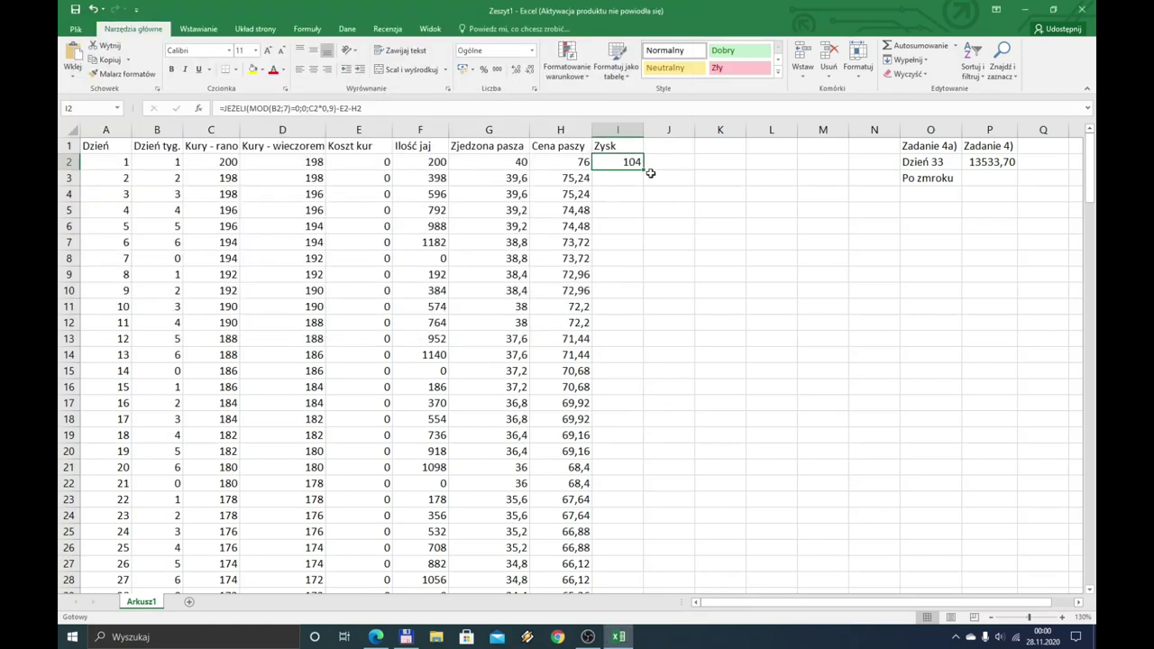
{"action": "double_click", "coordinate": [642, 171]}
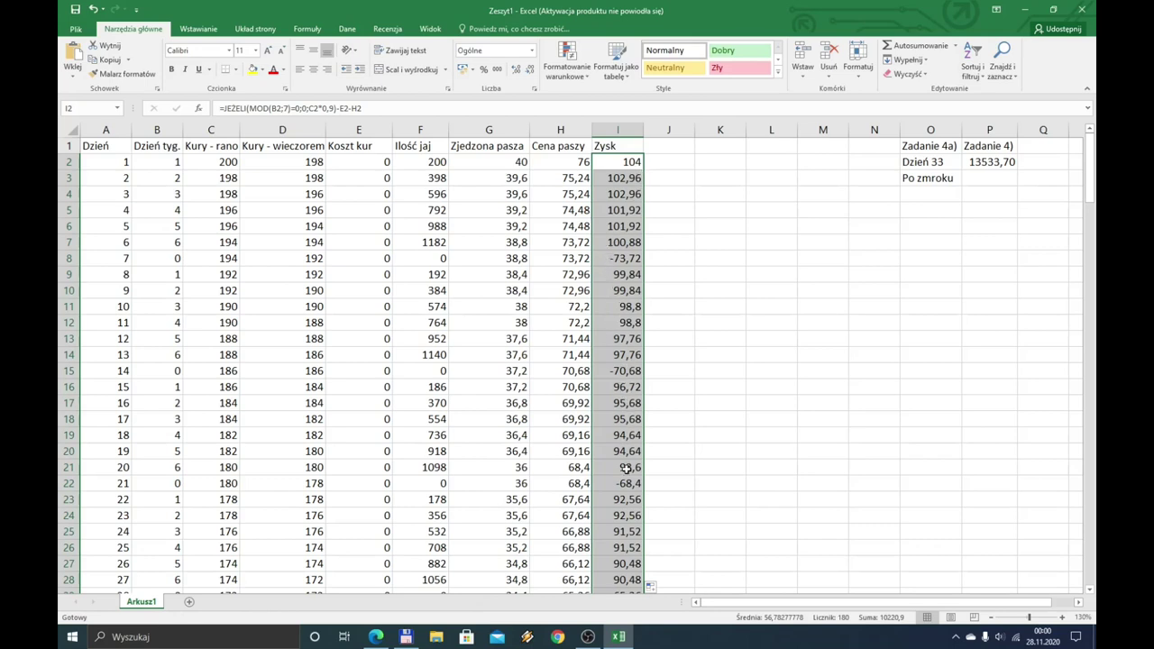
{"action": "left_click", "coordinate": [625, 484]}
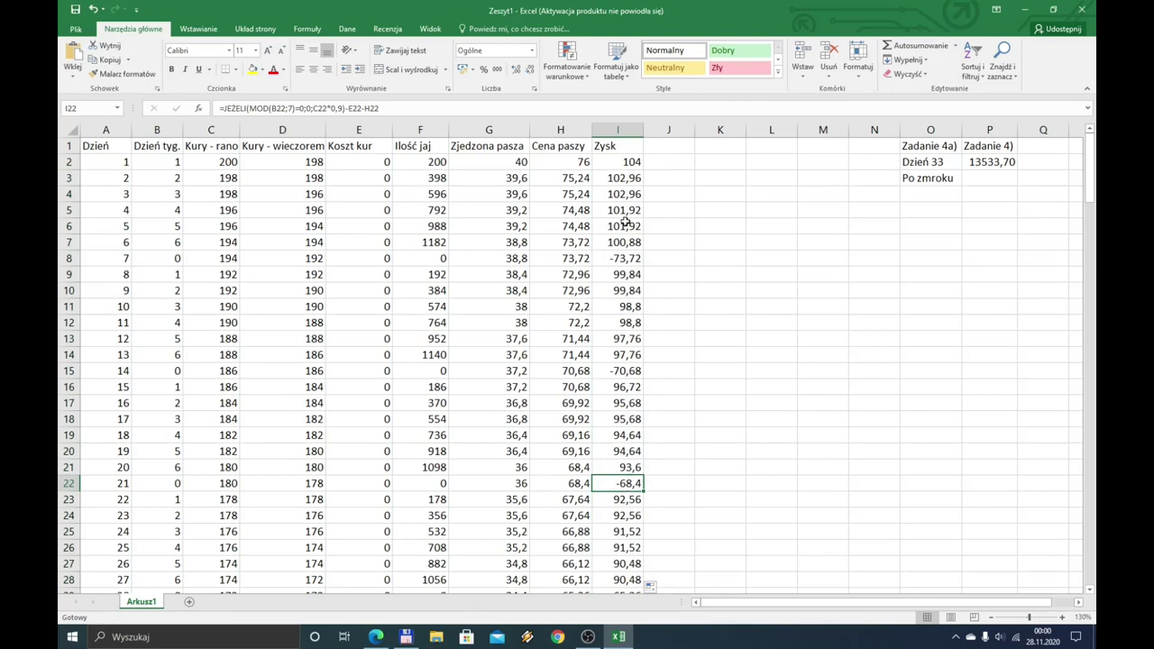
{"action": "scroll", "coordinate": [620, 437], "scroll_direction": "down", "scroll_amount": 3}
{"action": "scroll", "coordinate": [620, 437], "scroll_direction": "down", "scroll_amount": 5}
{"action": "scroll", "coordinate": [617, 455], "scroll_direction": "down", "scroll_amount": 2}
{"action": "scroll", "coordinate": [612, 475], "scroll_direction": "up", "scroll_amount": 1}
{"action": "scroll", "coordinate": [612, 475], "scroll_direction": "up", "scroll_amount": 5}
{"action": "scroll", "coordinate": [612, 475], "scroll_direction": "up", "scroll_amount": 4}
{"action": "scroll", "coordinate": [612, 475], "scroll_direction": "up", "scroll_amount": 2}
{"action": "left_click", "coordinate": [670, 148]}
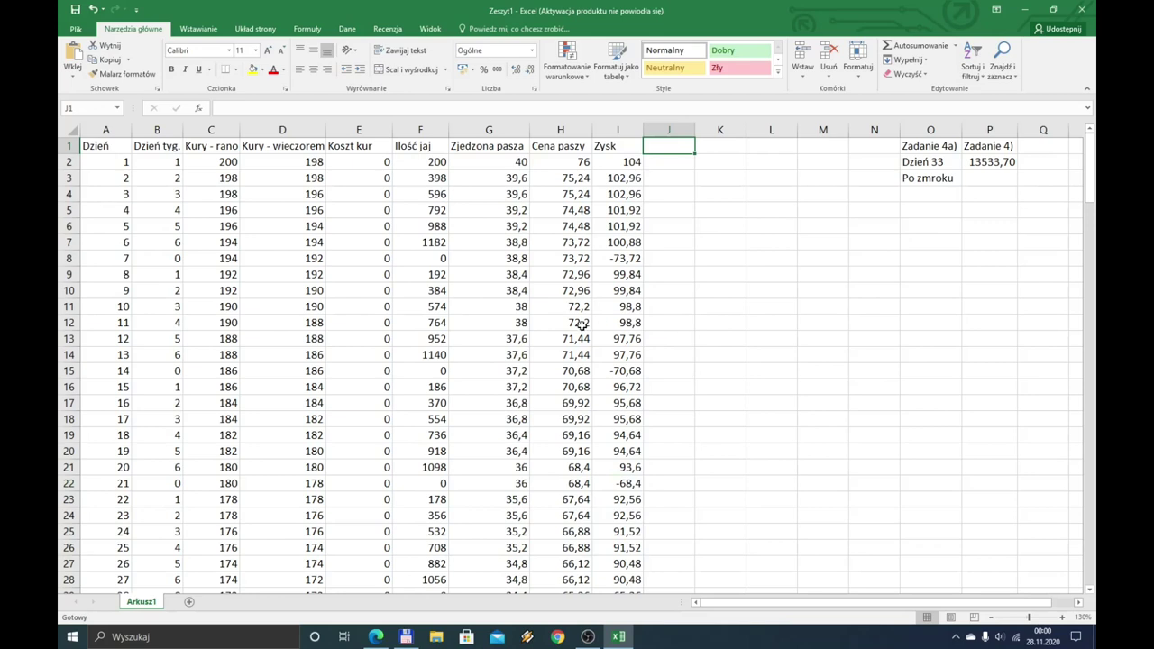
Add the header Suma zysków in J1 and widen column J to fit
{"action": "type", "text": "="}
{"action": "key", "text": "BackSpace"}
{"action": "type", "text": "Suma zysków"}
{"action": "key", "text": "Return"}
{"action": "key", "text": "Up"}
{"action": "left_click_drag", "start_coordinate": [695, 130], "coordinate": [712, 129]}
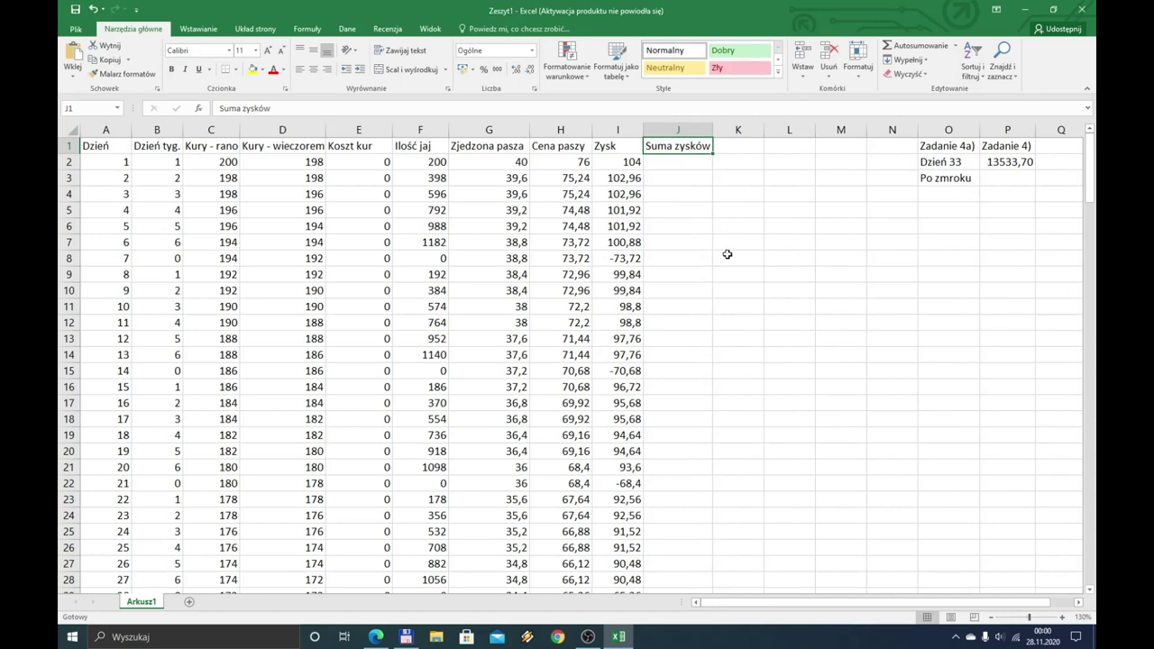
Enter 104 in J2 as the starting cumulative profit
{"action": "left_click", "coordinate": [676, 166]}
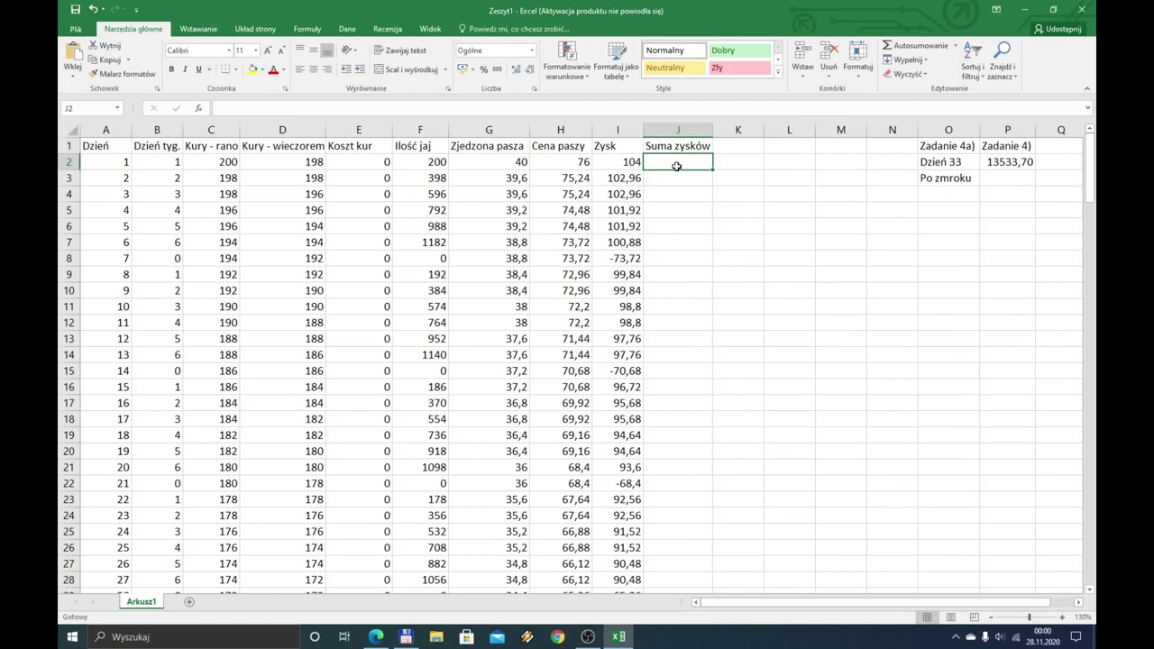
{"action": "type", "text": "104"}
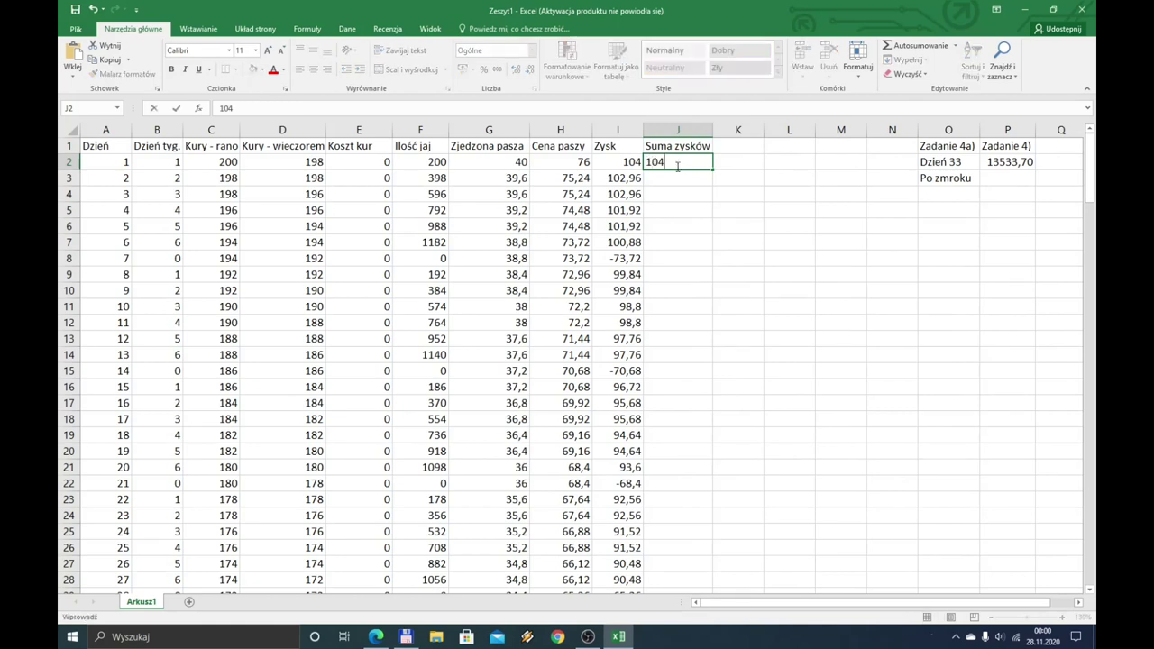
{"action": "key", "text": "Return"}
{"action": "left_click", "coordinate": [676, 166]}
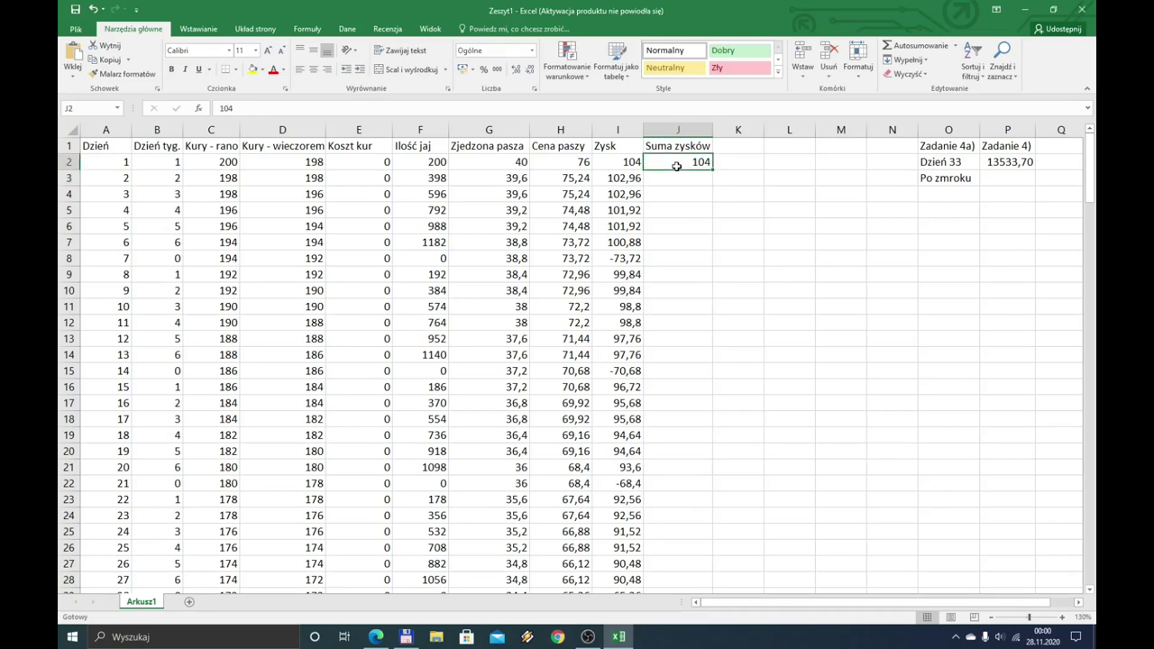
Enter =J2+I3 in J3, fill it down to row 181, then bring up the task PDF
{"action": "key", "text": "Left"}
{"action": "key", "text": "Right"}
{"action": "key", "text": "Down"}
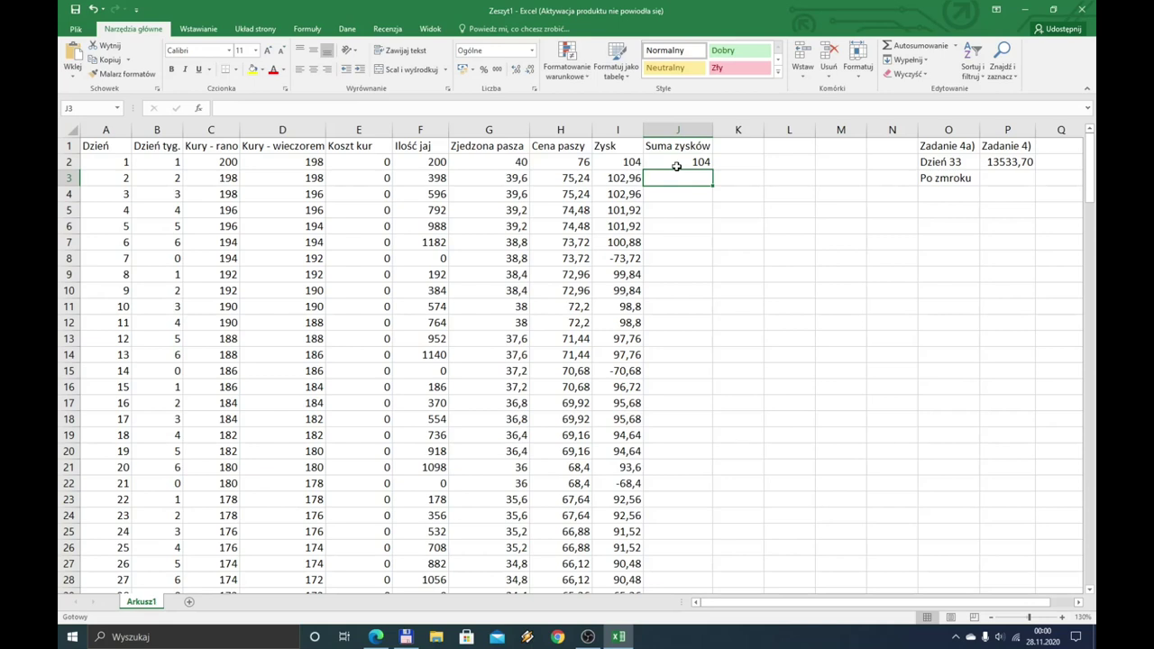
{"action": "type", "text": "="}
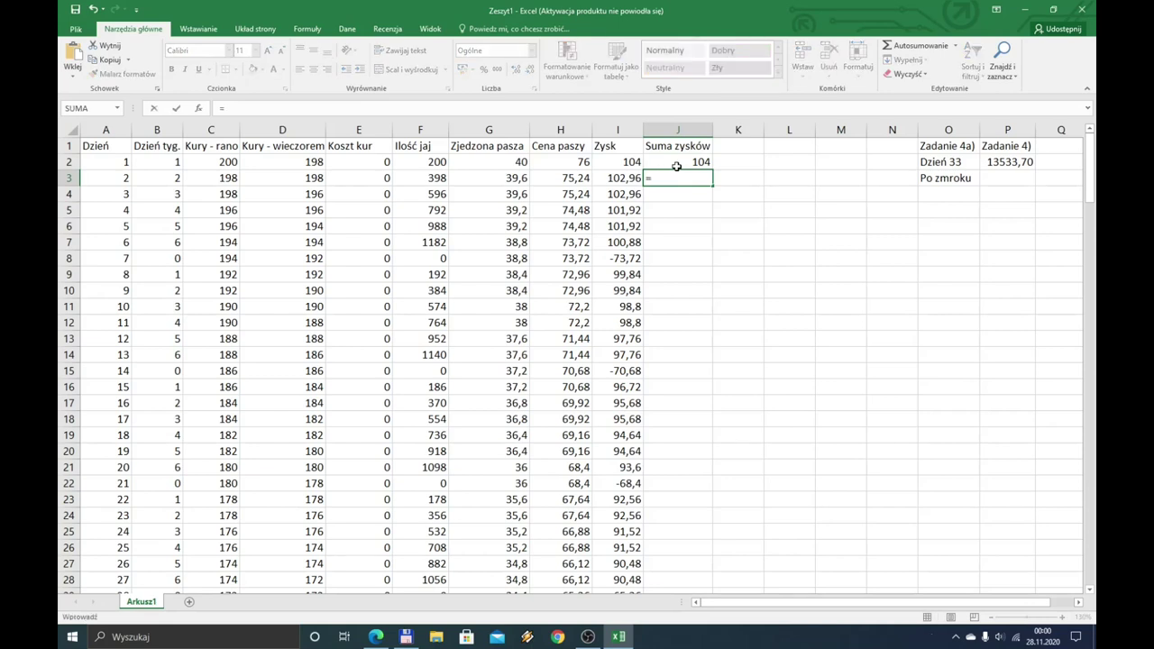
{"action": "type", "text": "J"}
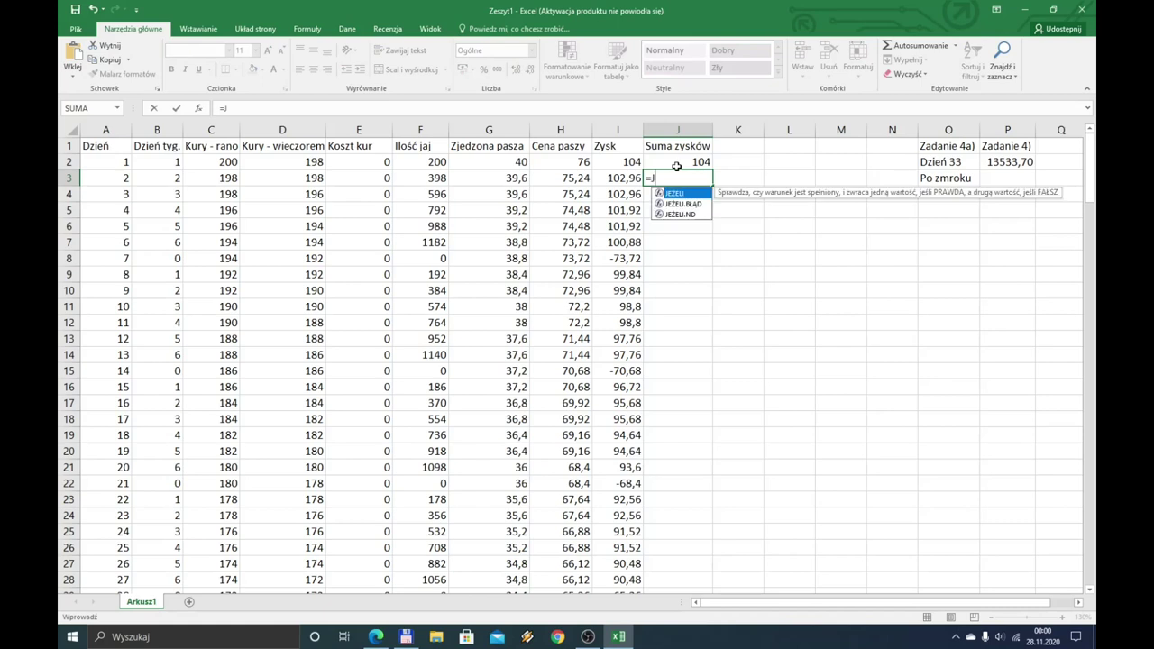
{"action": "type", "text": "2+I"}
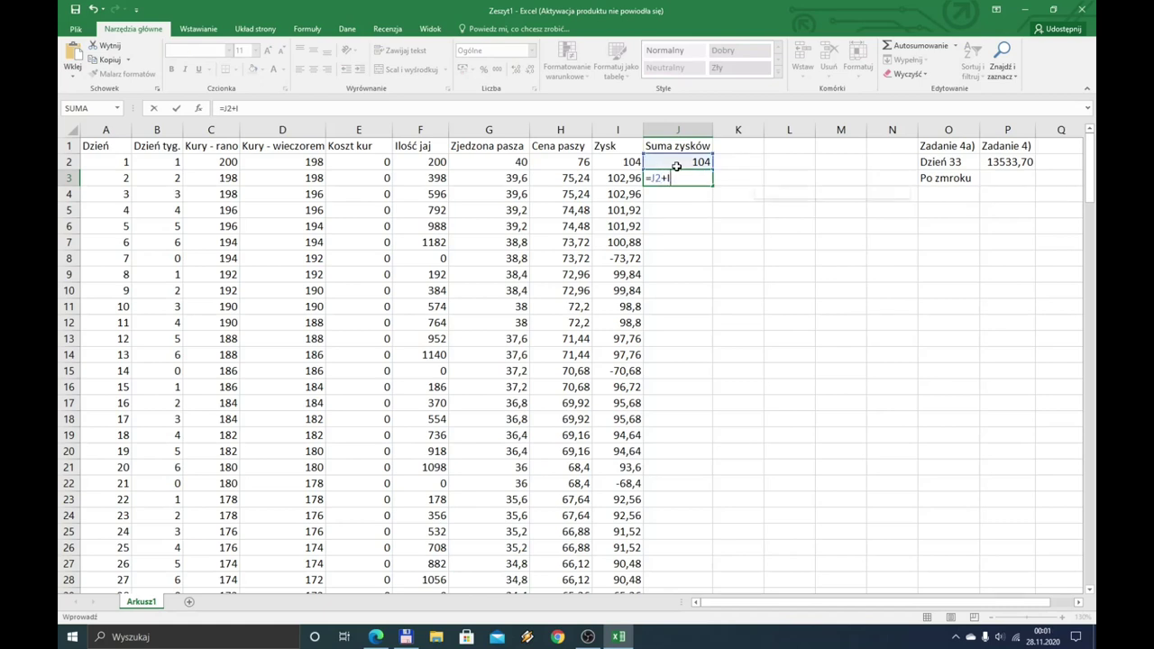
{"action": "type", "text": "3"}
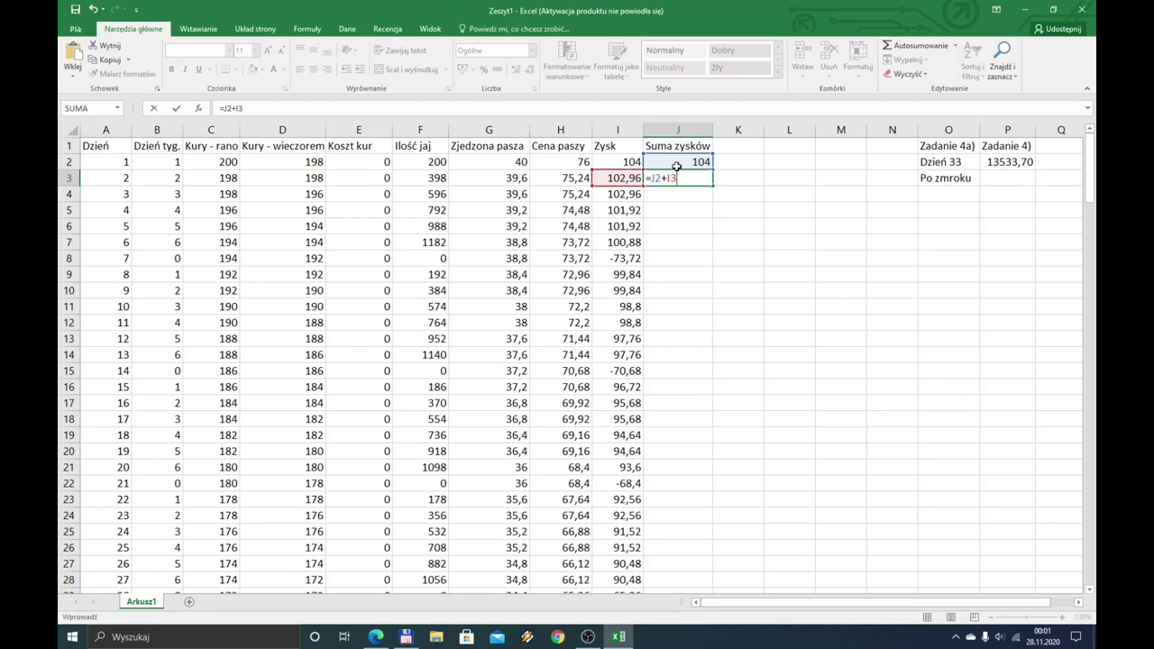
{"action": "key", "text": "Return"}
{"action": "key", "text": "Up"}
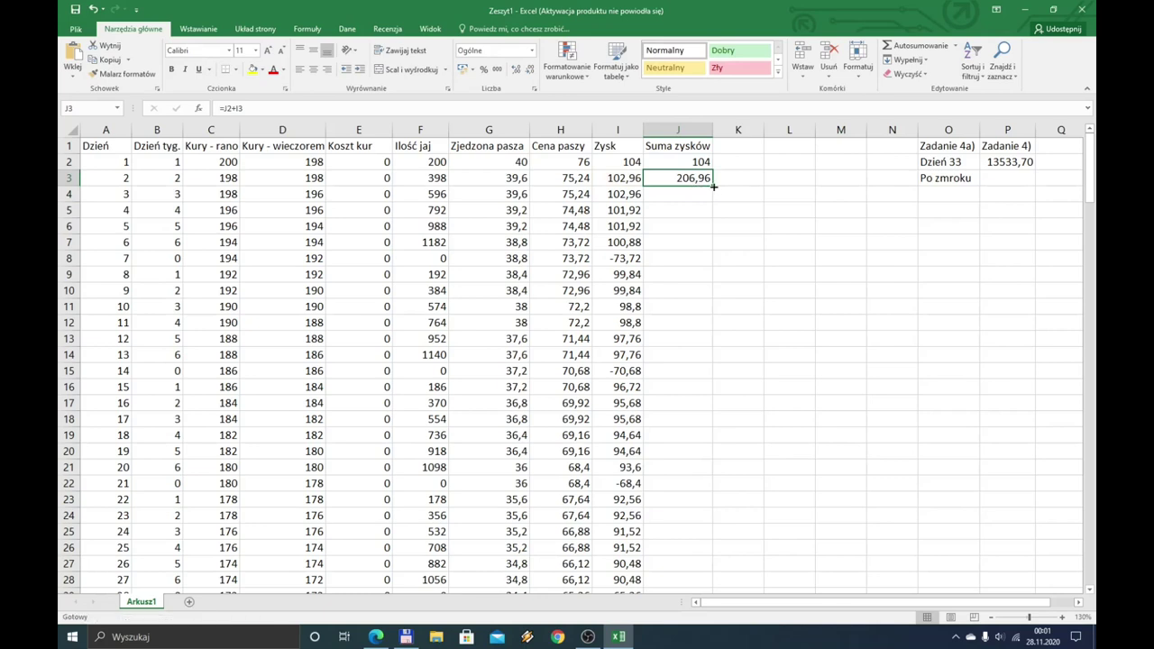
{"action": "double_click", "coordinate": [712, 185]}
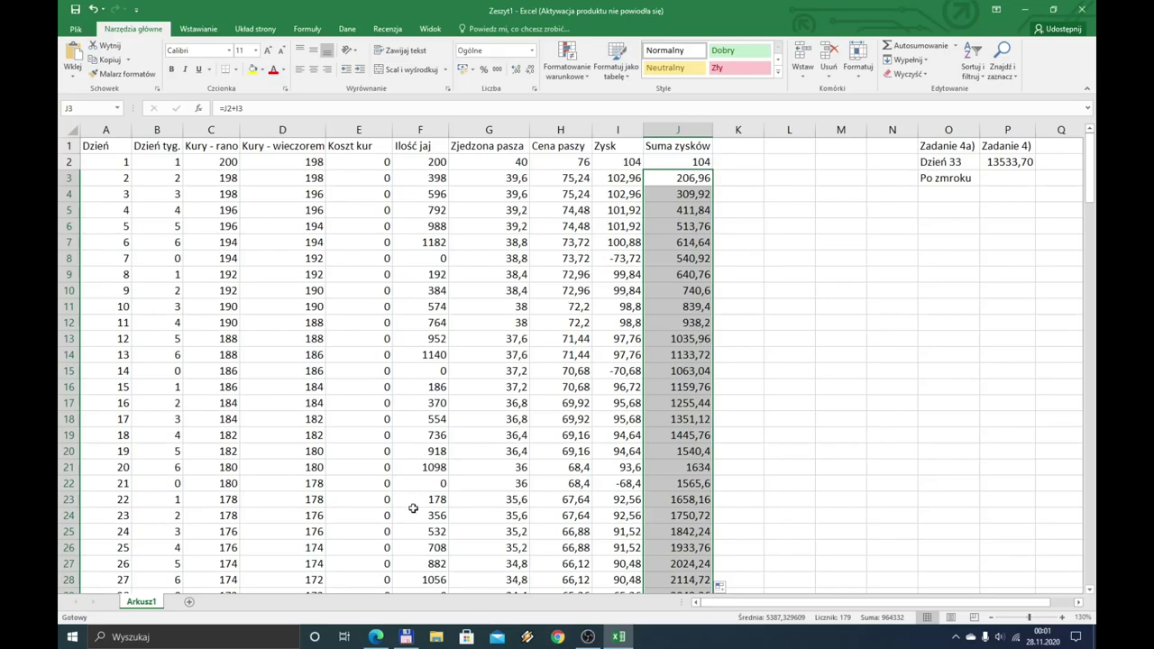
{"action": "left_click", "coordinate": [377, 638]}
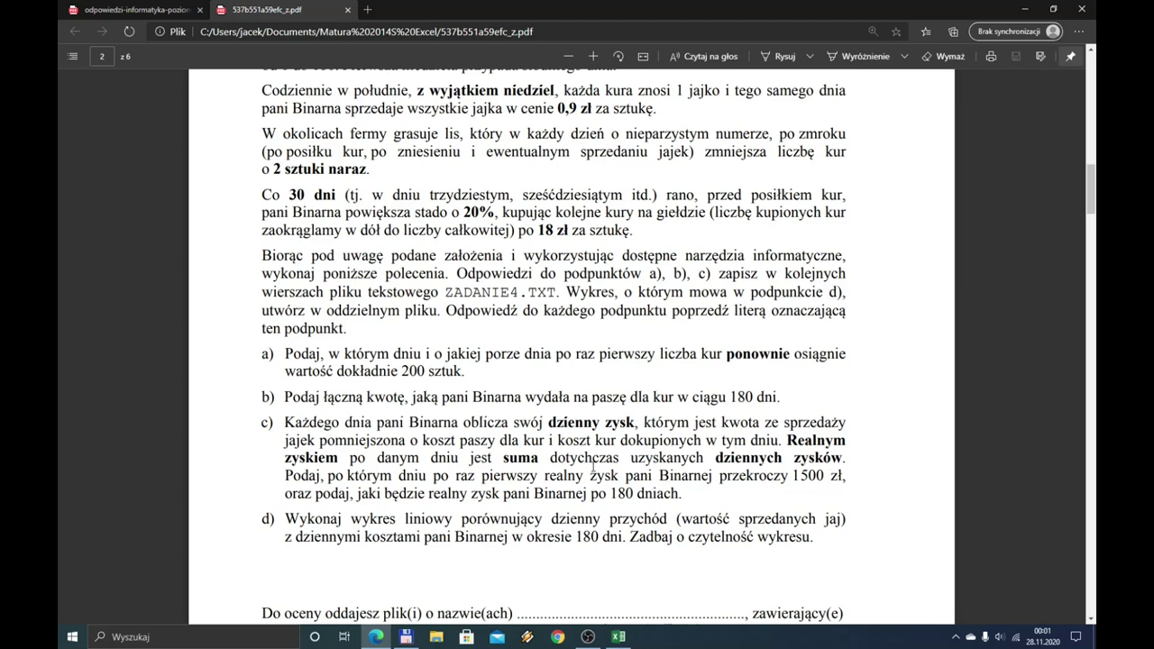
After rereading task c, return to Excel and reselect J3
{"action": "left_click", "coordinate": [618, 636]}
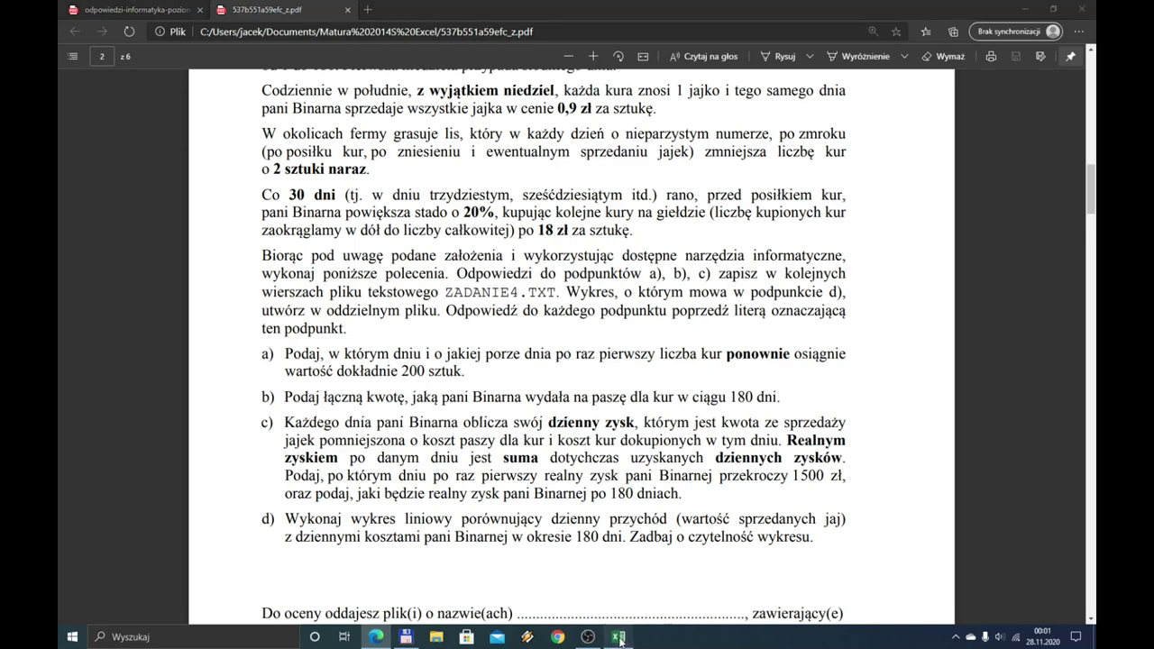
{"action": "left_click", "coordinate": [698, 188]}
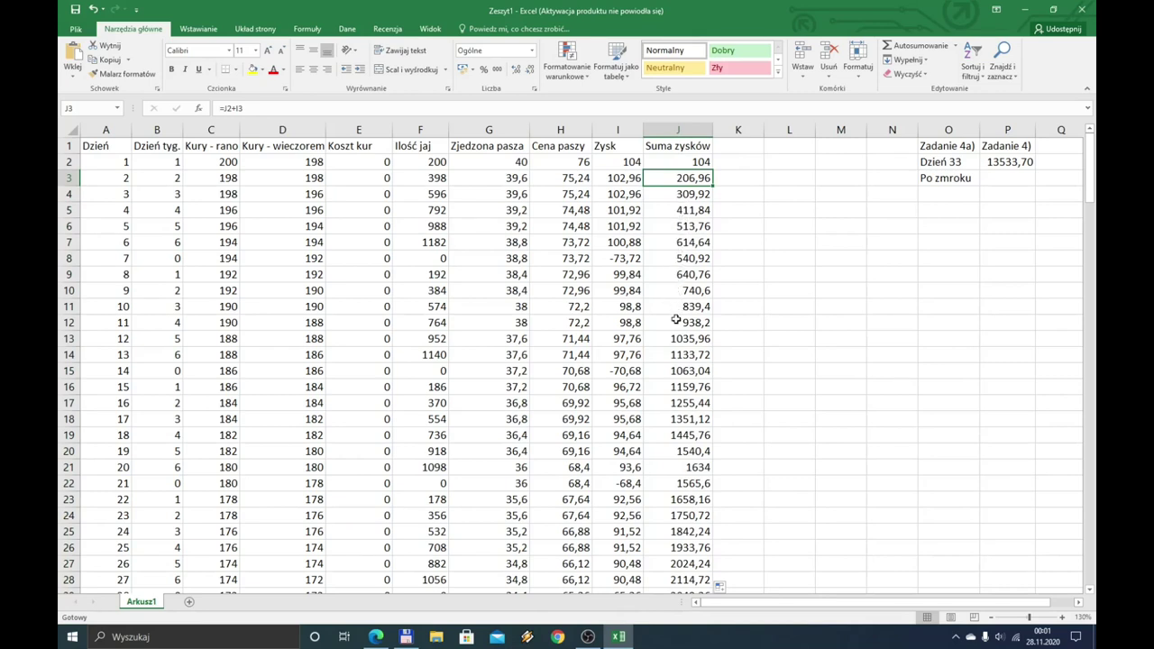
{"action": "left_click", "coordinate": [676, 451]}
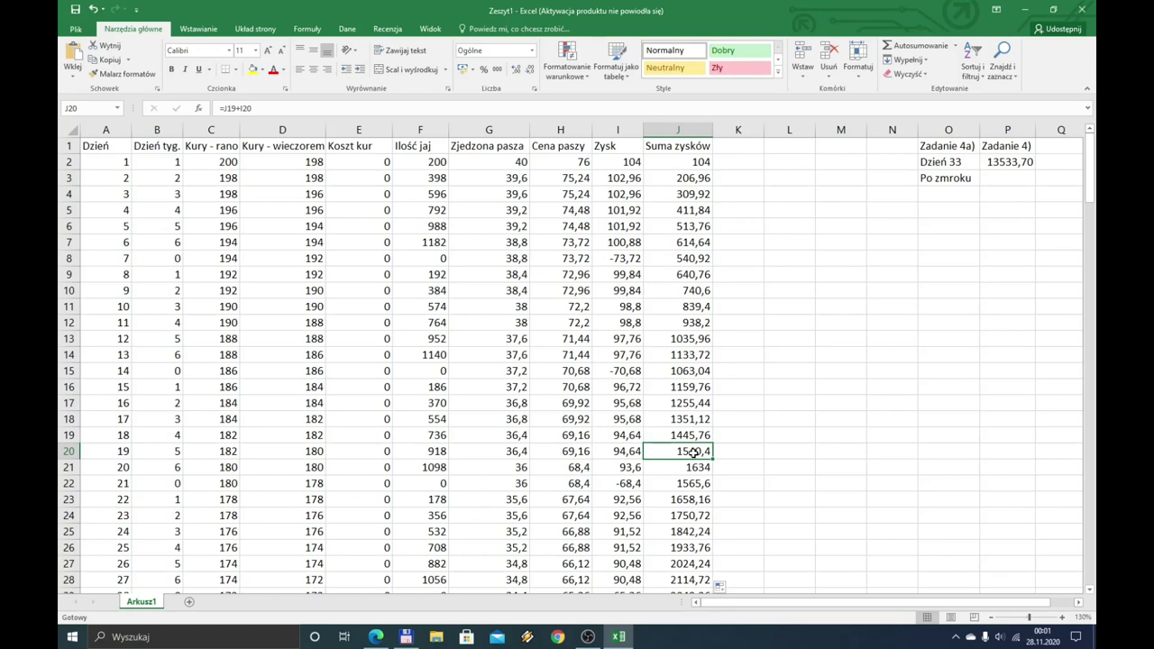
{"action": "left_click", "coordinate": [374, 637]}
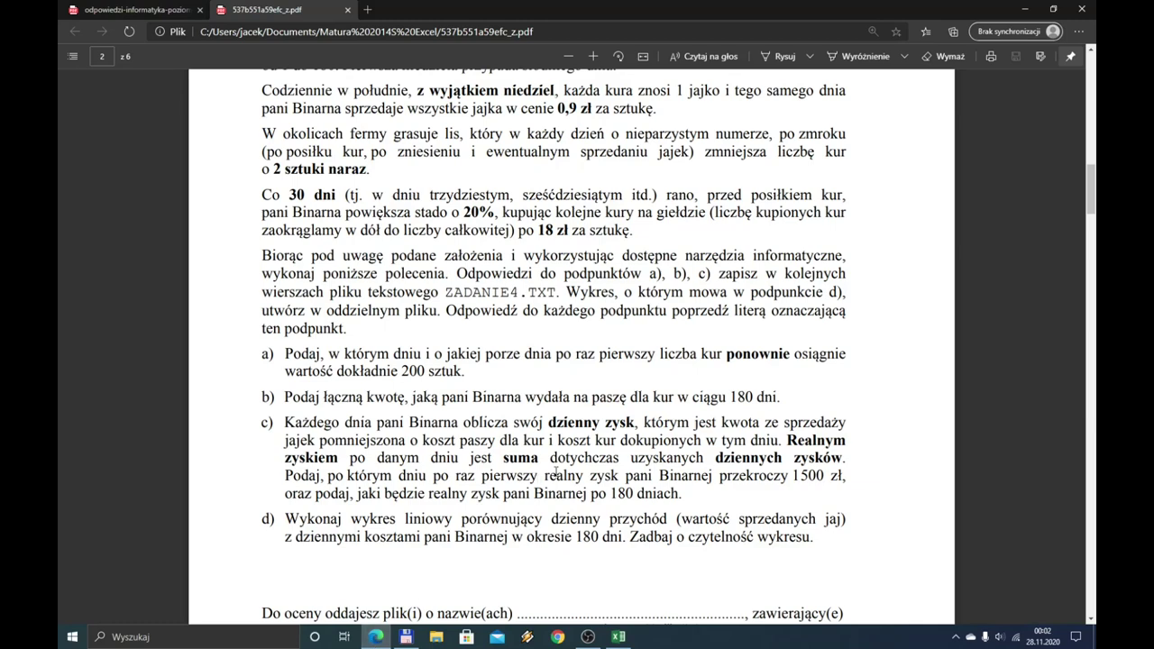
{"action": "left_click", "coordinate": [374, 637]}
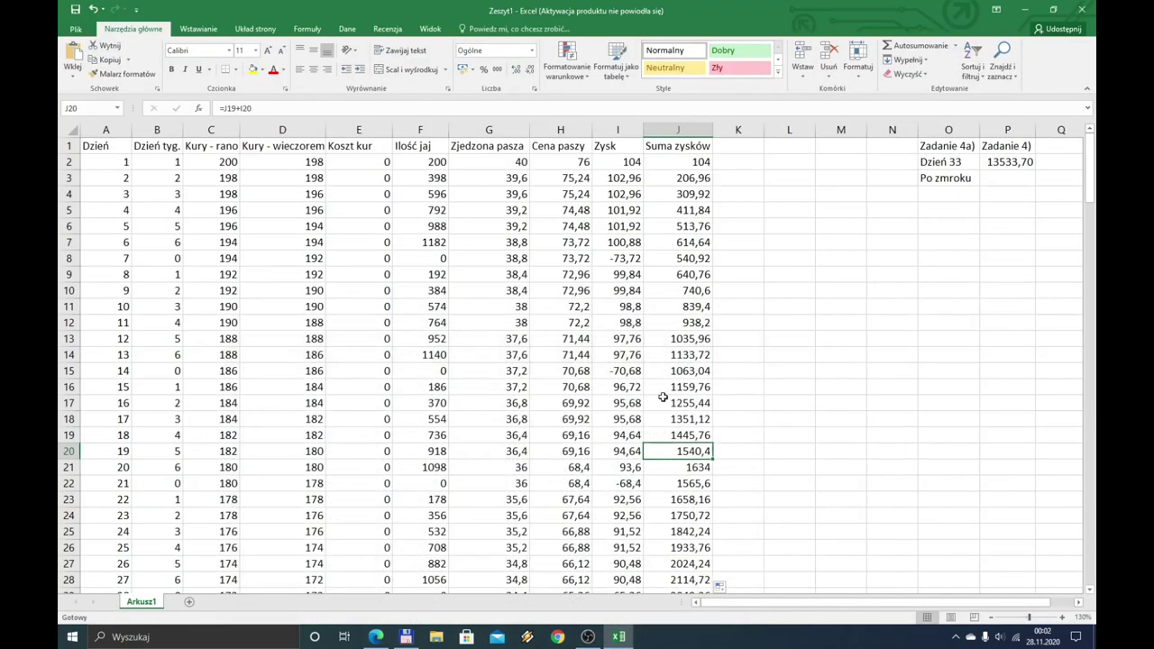
{"action": "scroll", "coordinate": [672, 428], "scroll_direction": "down", "scroll_amount": 1}
{"action": "scroll", "coordinate": [672, 427], "scroll_direction": "down", "scroll_amount": 11}
{"action": "scroll", "coordinate": [667, 437], "scroll_direction": "down", "scroll_amount": 8}
{"action": "scroll", "coordinate": [664, 445], "scroll_direction": "down", "scroll_amount": 12}
{"action": "scroll", "coordinate": [663, 446], "scroll_direction": "down", "scroll_amount": 10}
{"action": "scroll", "coordinate": [663, 445], "scroll_direction": "down", "scroll_amount": 13}
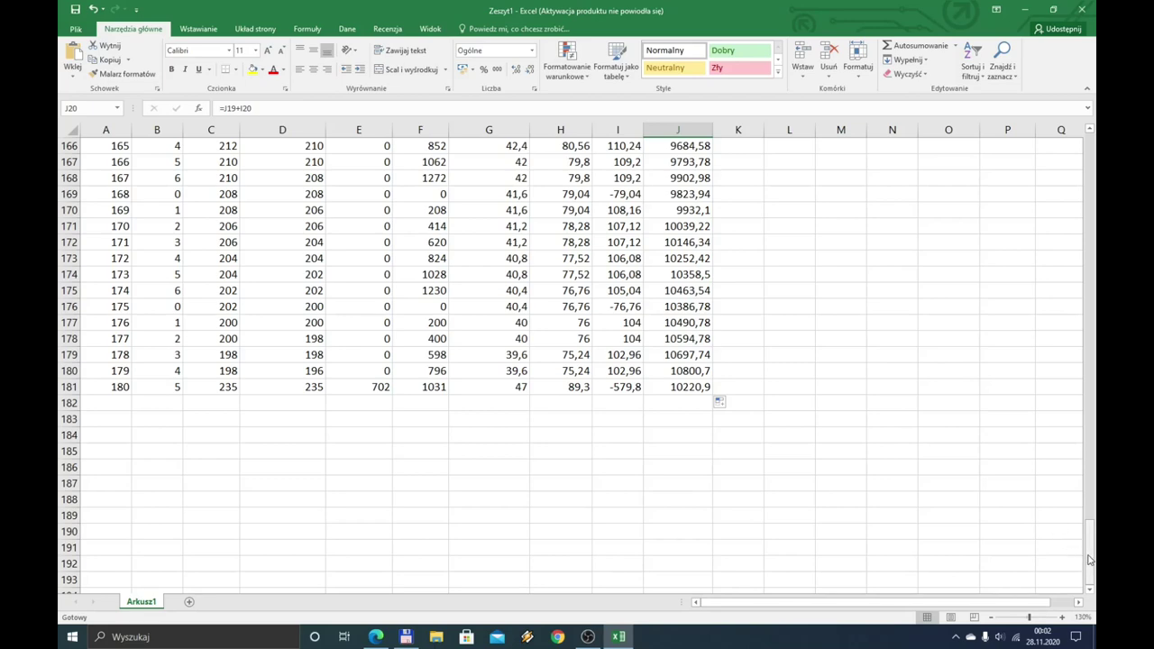
{"action": "left_click_drag", "start_coordinate": [1091, 559], "coordinate": [1089, 176]}
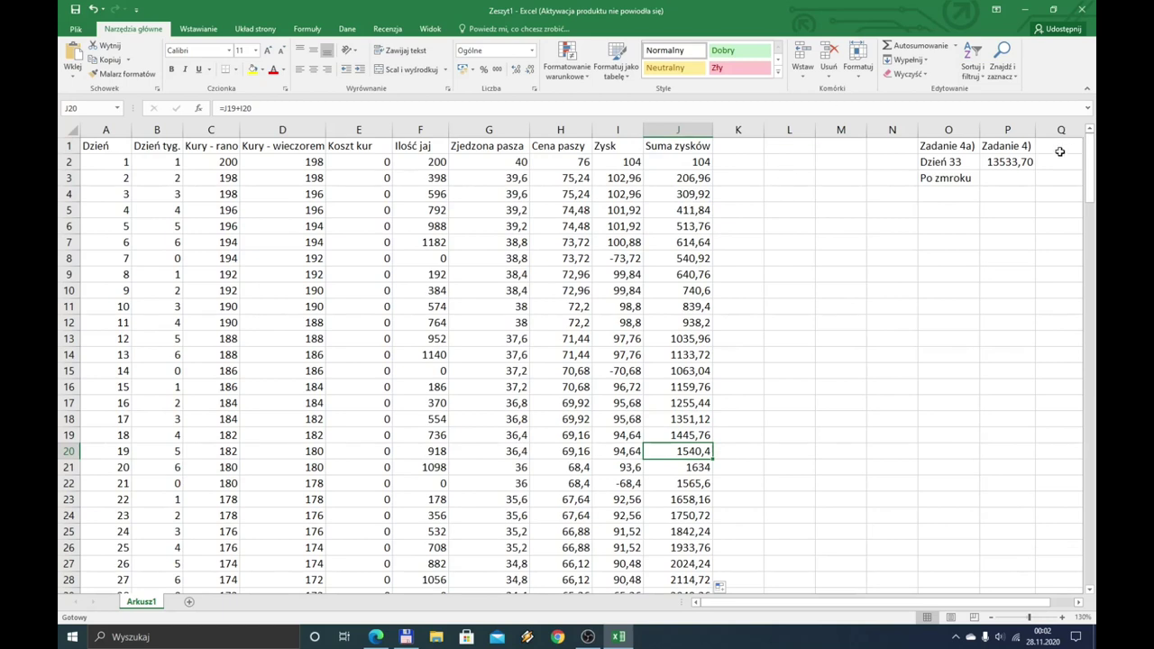
Rename the P1 heading to Zadanie 4b) and widen column P to fit
{"action": "left_click", "coordinate": [1060, 147]}
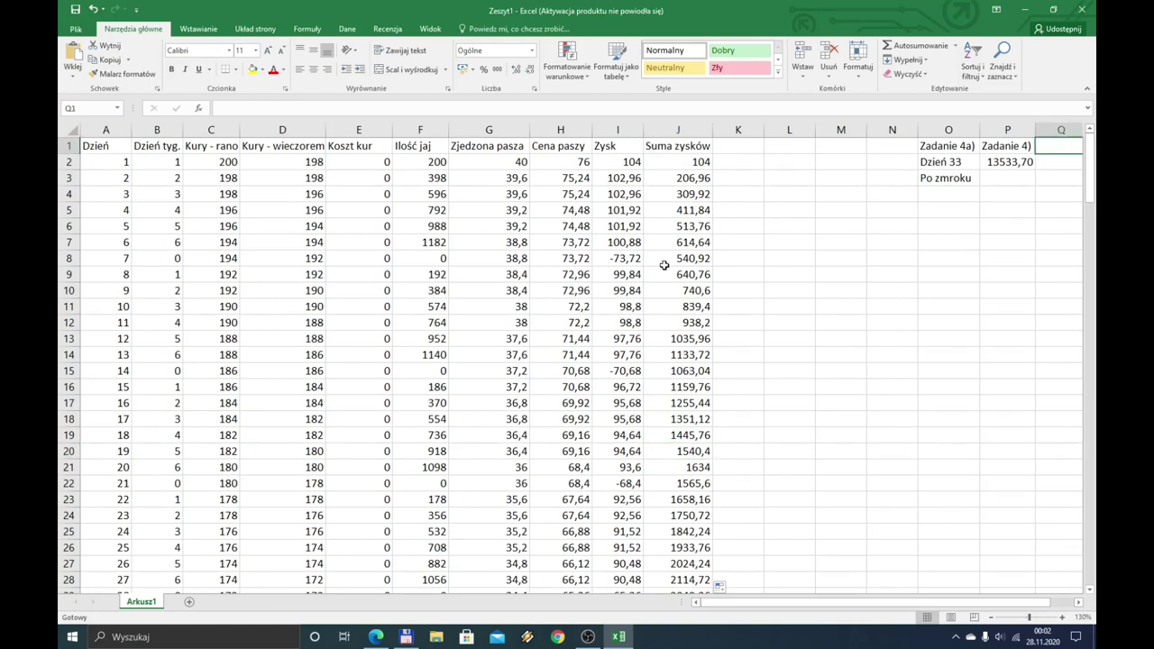
{"action": "key", "text": "Right"}
{"action": "key", "text": "Right"}
{"action": "key", "text": "Right"}
{"action": "key", "text": "Left"}
{"action": "key", "text": "Left"}
{"action": "key", "text": "Left"}
{"action": "key", "text": "Left"}
{"action": "key", "text": "Left"}
{"action": "key", "text": "Left"}
{"action": "key", "text": "Left"}
{"action": "key", "text": "F2"}
{"action": "key", "text": "Left"}
{"action": "type", "text": "b"}
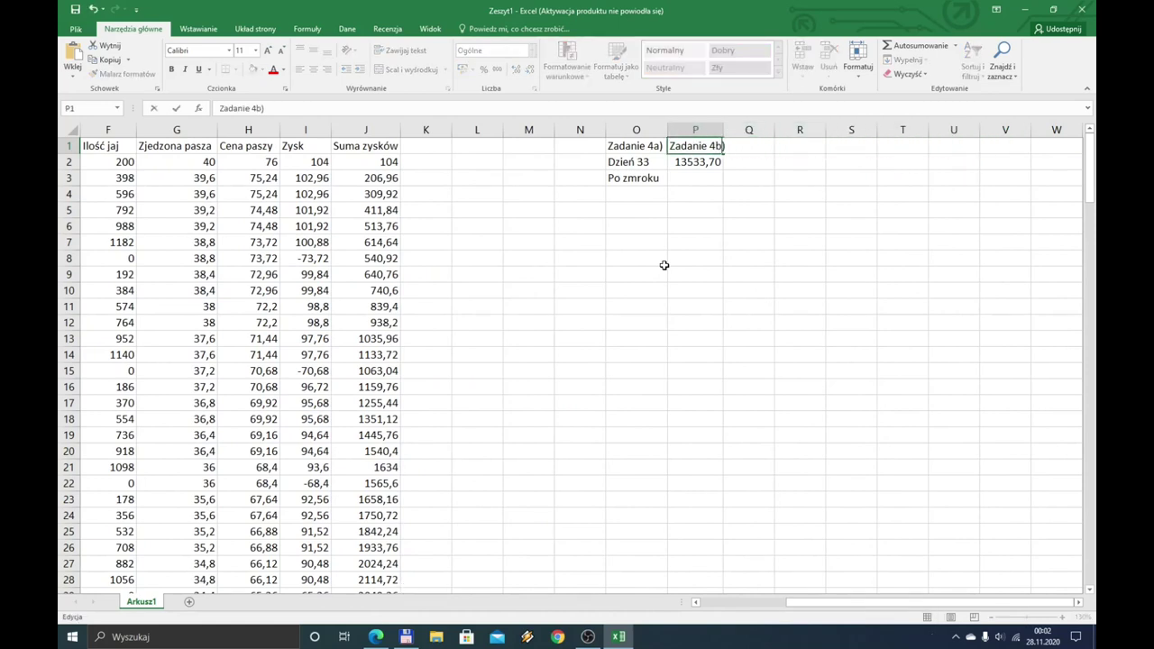
{"action": "key", "text": "Return"}
{"action": "key", "text": "Up"}
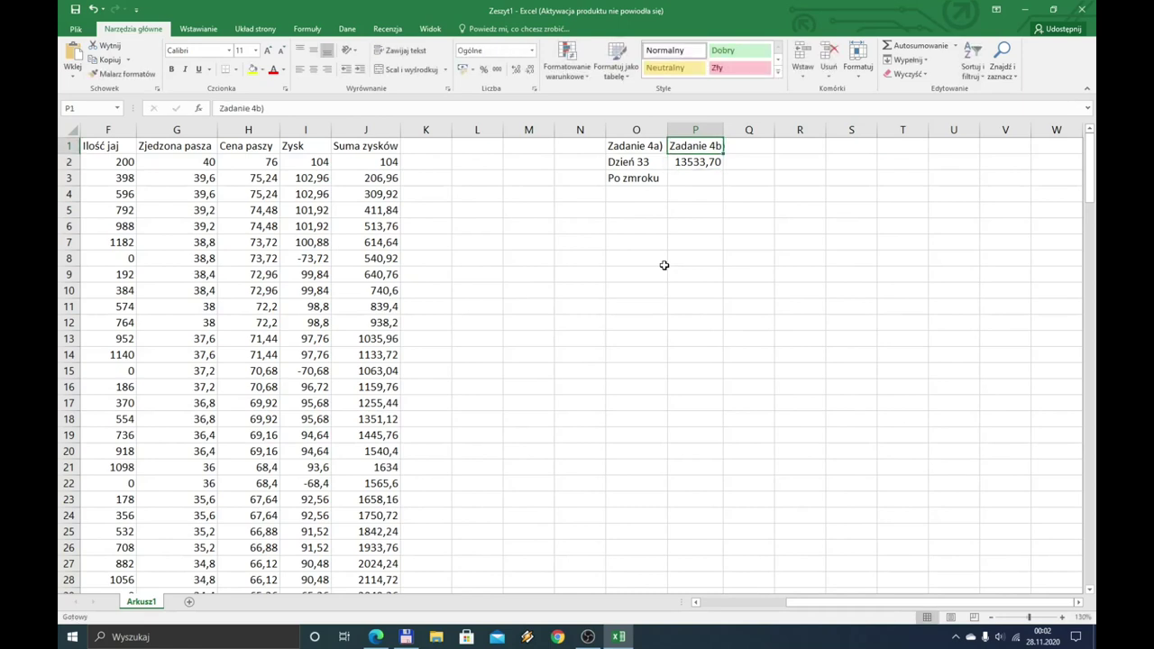
{"action": "left_click_drag", "start_coordinate": [720, 133], "coordinate": [734, 133]}
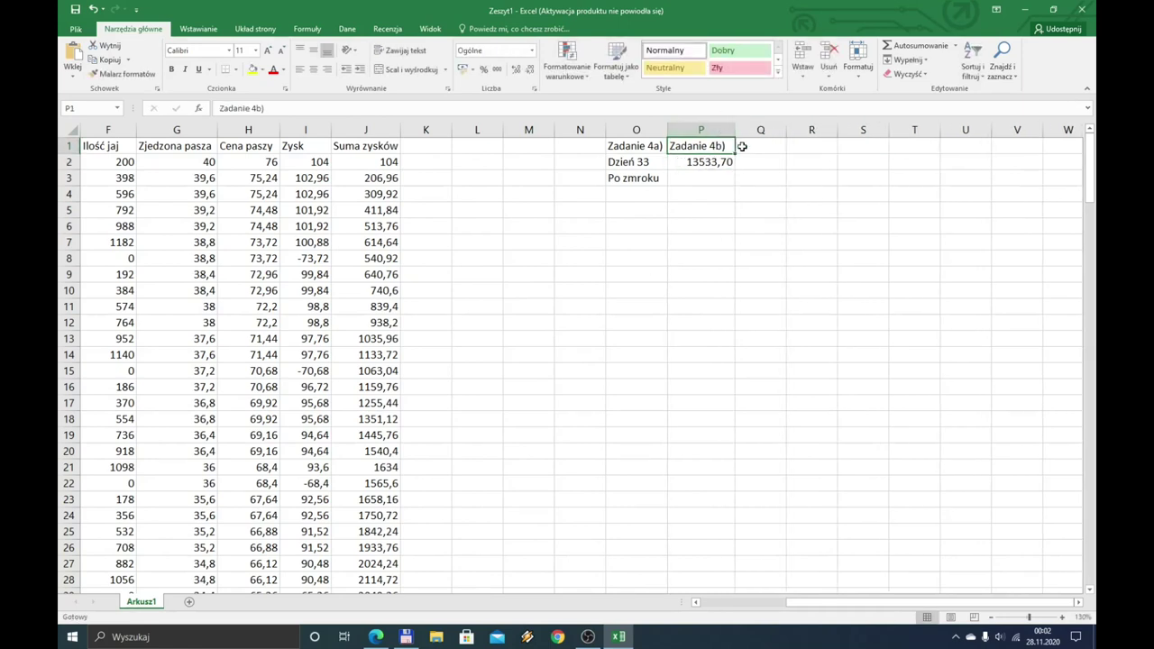
Enter Zadanie 4c), Suma zysków and po 180 dniach: in Q1–Q3, widening column Q
{"action": "left_click", "coordinate": [744, 146]}
{"action": "type", "text": "Zadanie 4c)"}
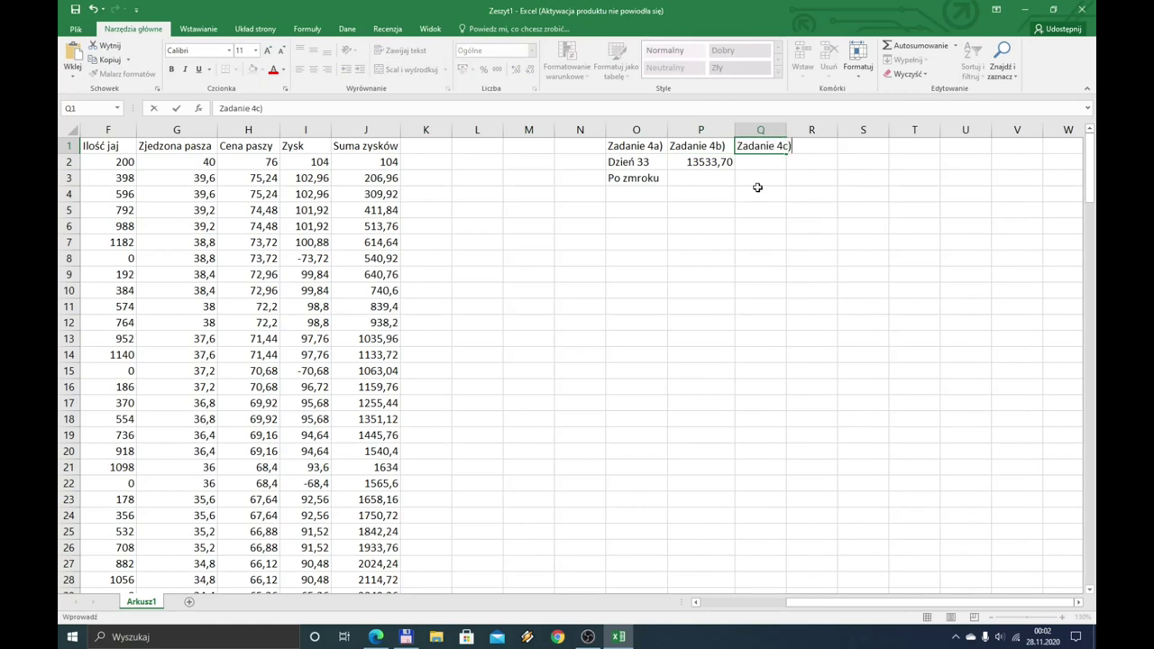
{"action": "key", "text": "Return"}
{"action": "left_click_drag", "start_coordinate": [786, 133], "coordinate": [805, 135]}
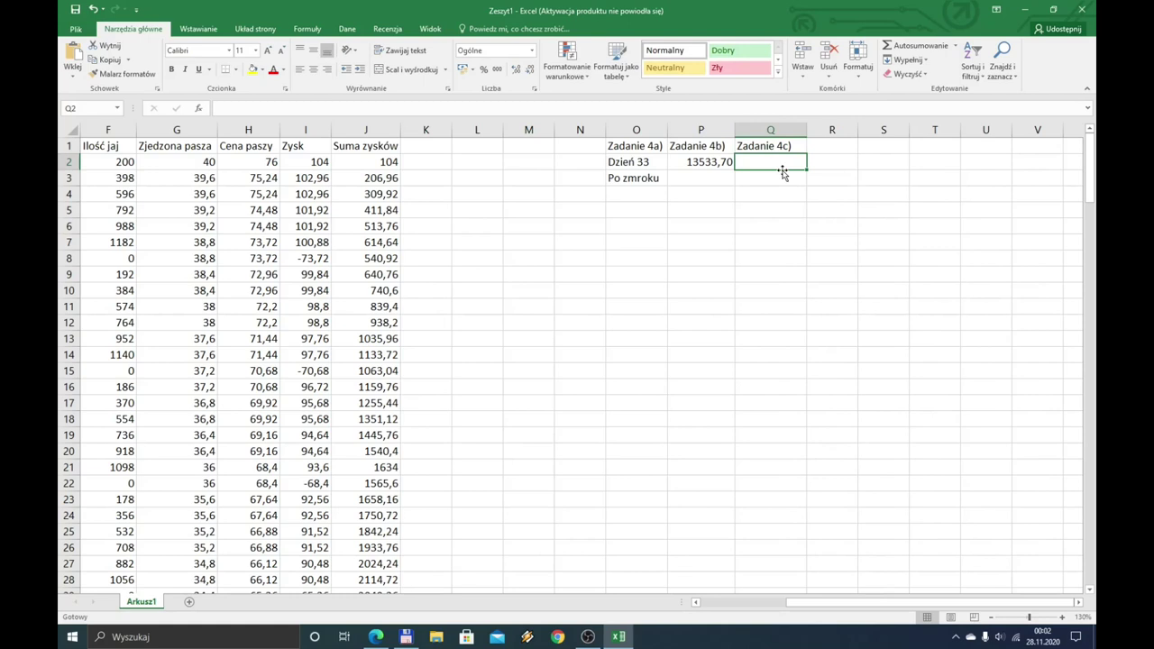
{"action": "type", "text": "Suma zys"}
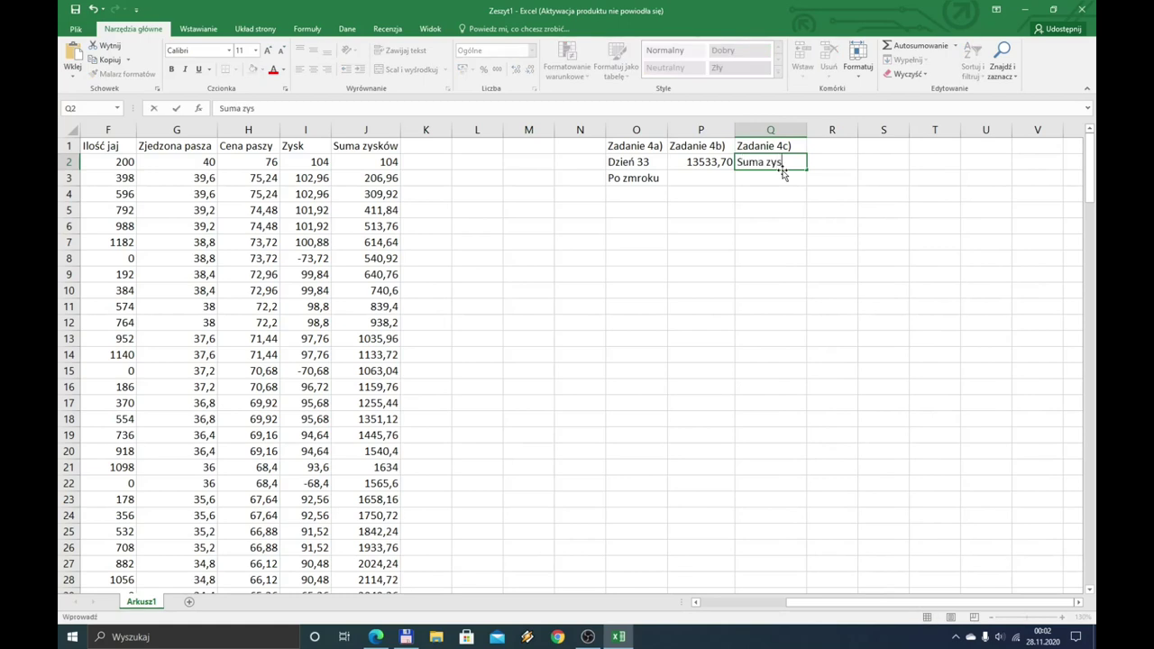
{"action": "type", "text": "ków"}
{"action": "key", "text": "Return"}
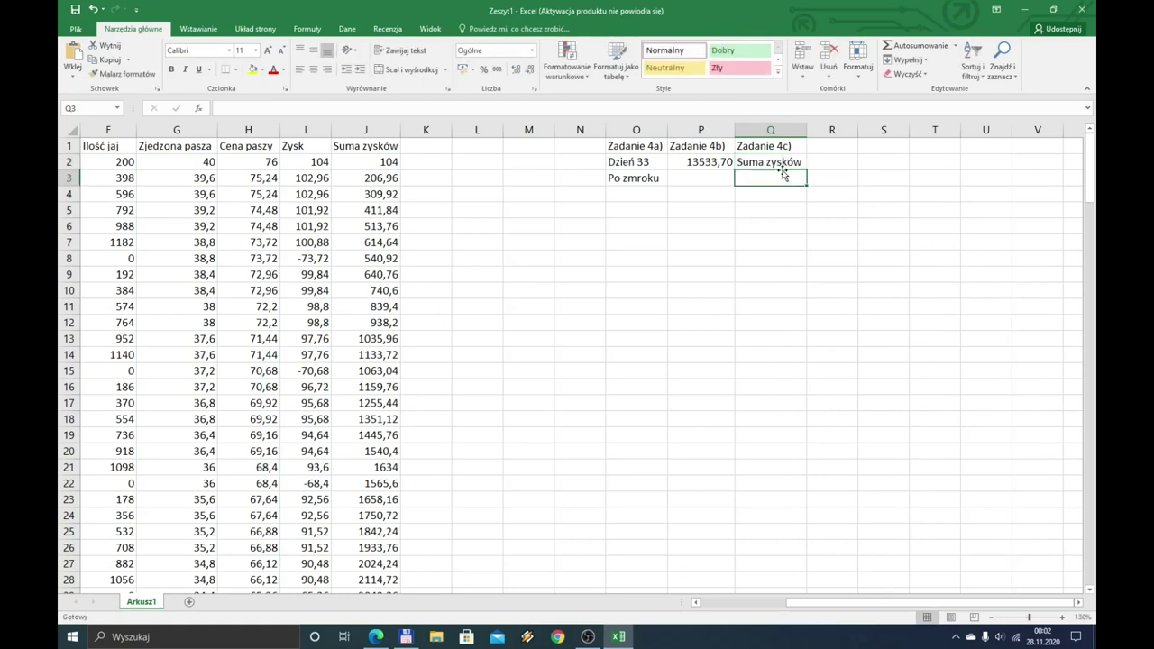
{"action": "type", "text": "po 1"}
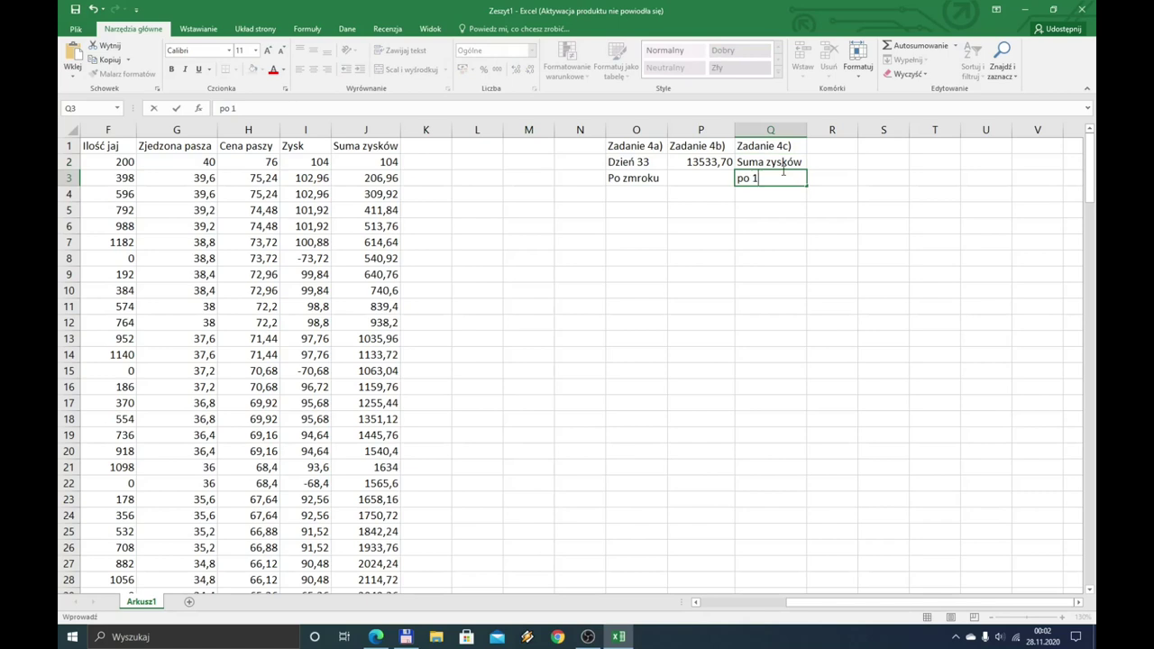
{"action": "type", "text": "80 dniach:"}
{"action": "key", "text": "Return"}
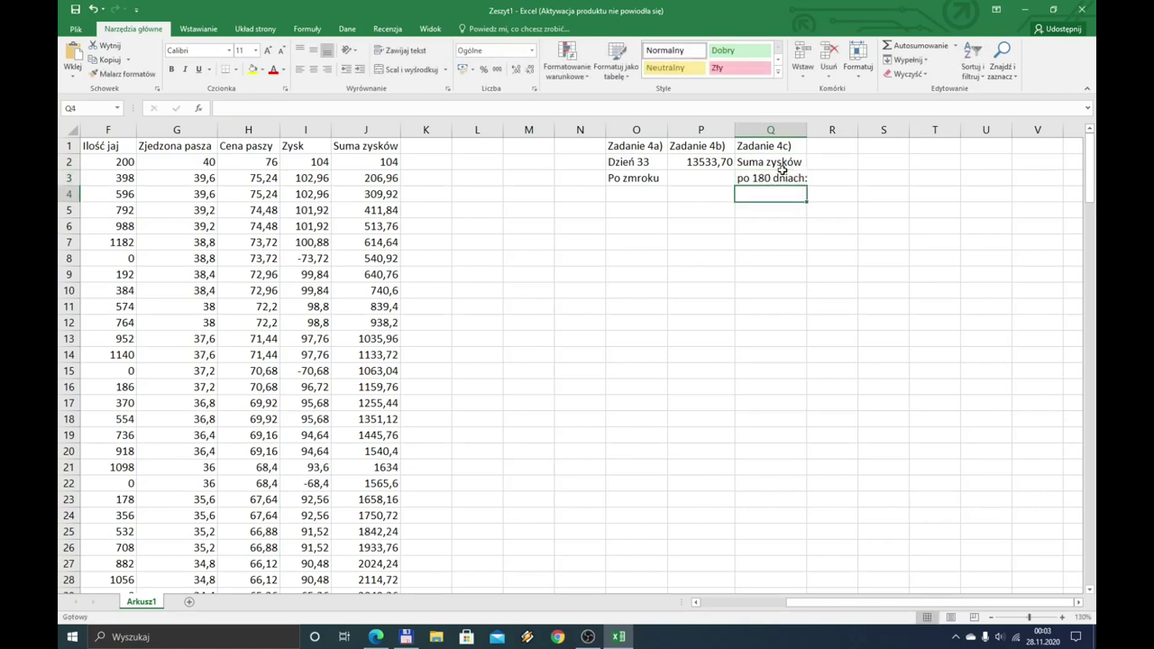
{"action": "left_click_drag", "start_coordinate": [807, 128], "coordinate": [810, 128]}
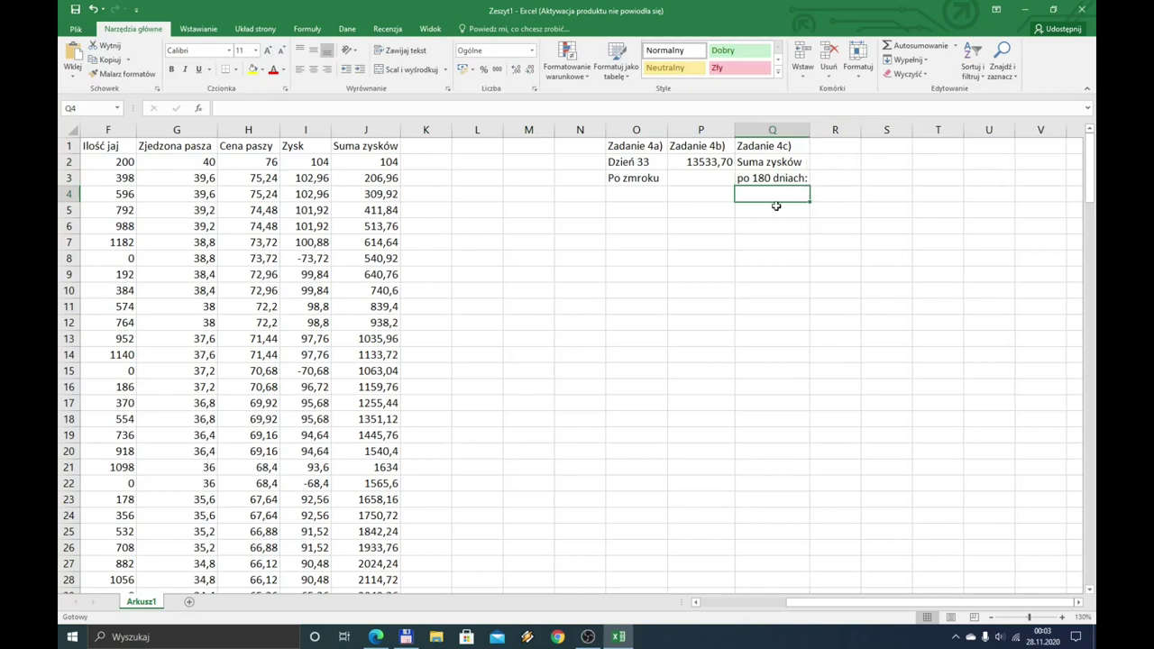
Enter =J181 in Q4 and format it as a two-decimal number, showing 10220,90
{"action": "type", "text": "=j191"}
{"action": "key", "text": "BackSpace"}
{"action": "key", "text": "BackSpace"}
{"action": "key", "text": "BackSpace"}
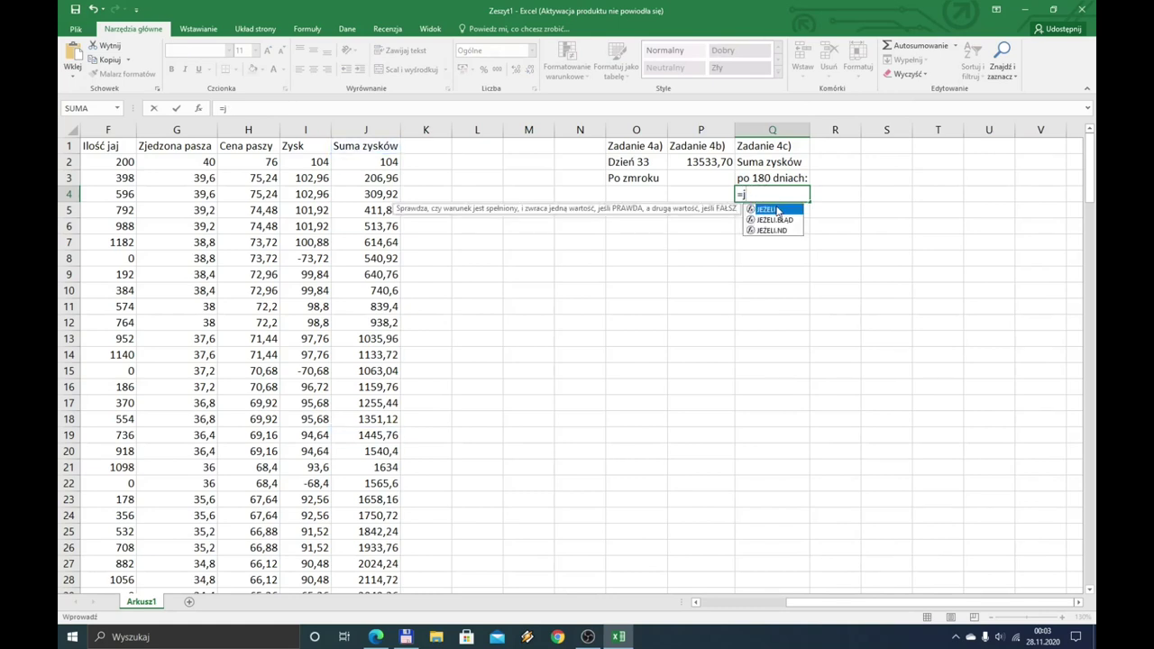
{"action": "type", "text": "181"}
{"action": "key", "text": "Return"}
{"action": "left_click", "coordinate": [775, 199]}
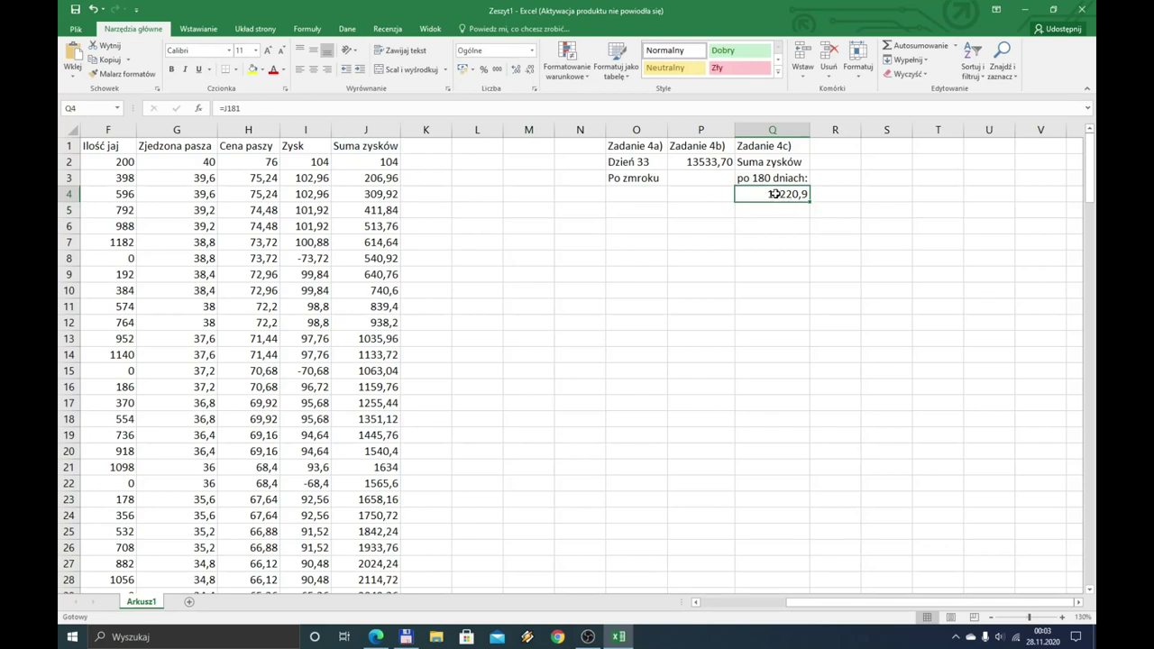
{"action": "right_click", "coordinate": [776, 198]}
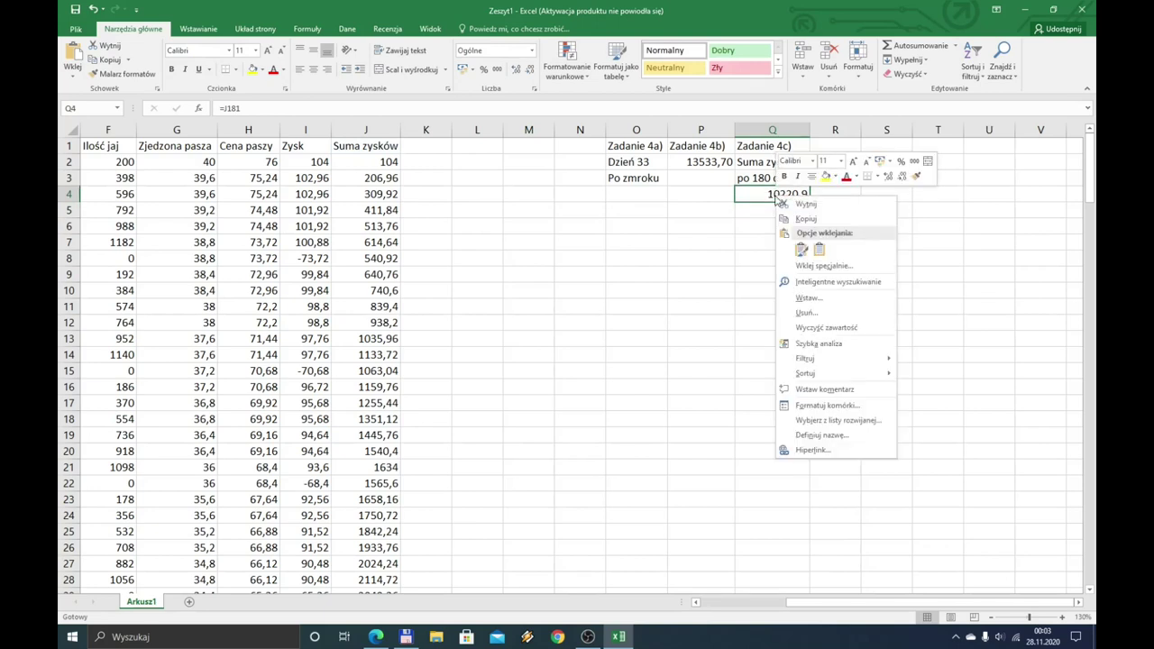
{"action": "left_click", "coordinate": [826, 407]}
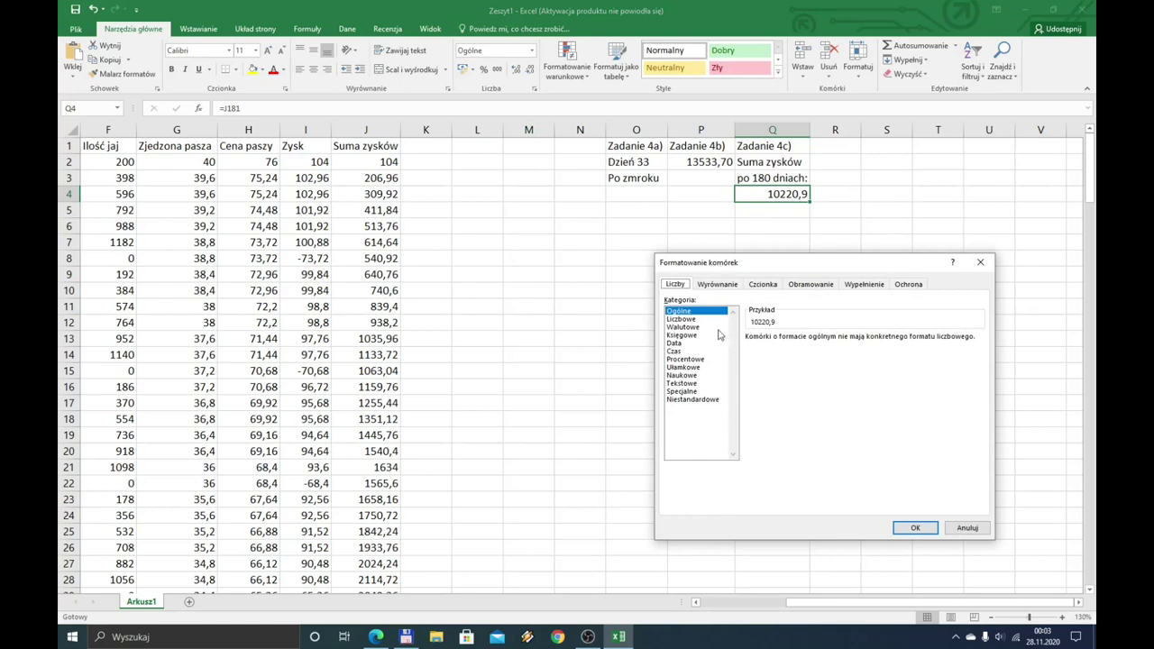
{"action": "left_click", "coordinate": [683, 319]}
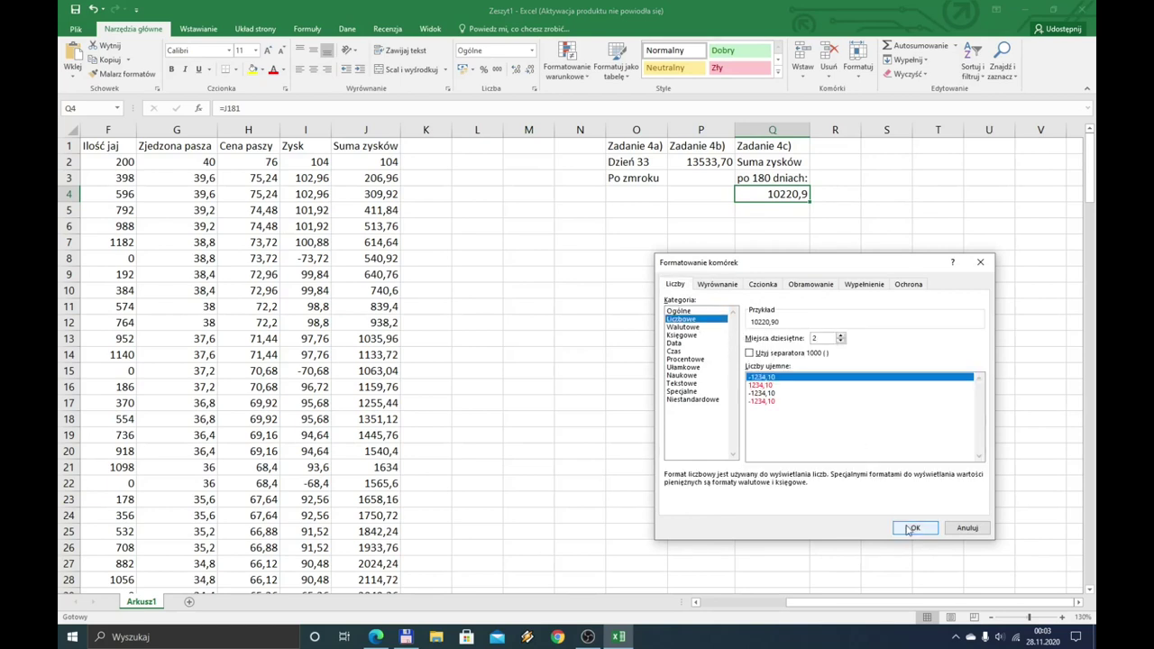
{"action": "left_click", "coordinate": [912, 527]}
{"action": "left_click", "coordinate": [754, 219]}
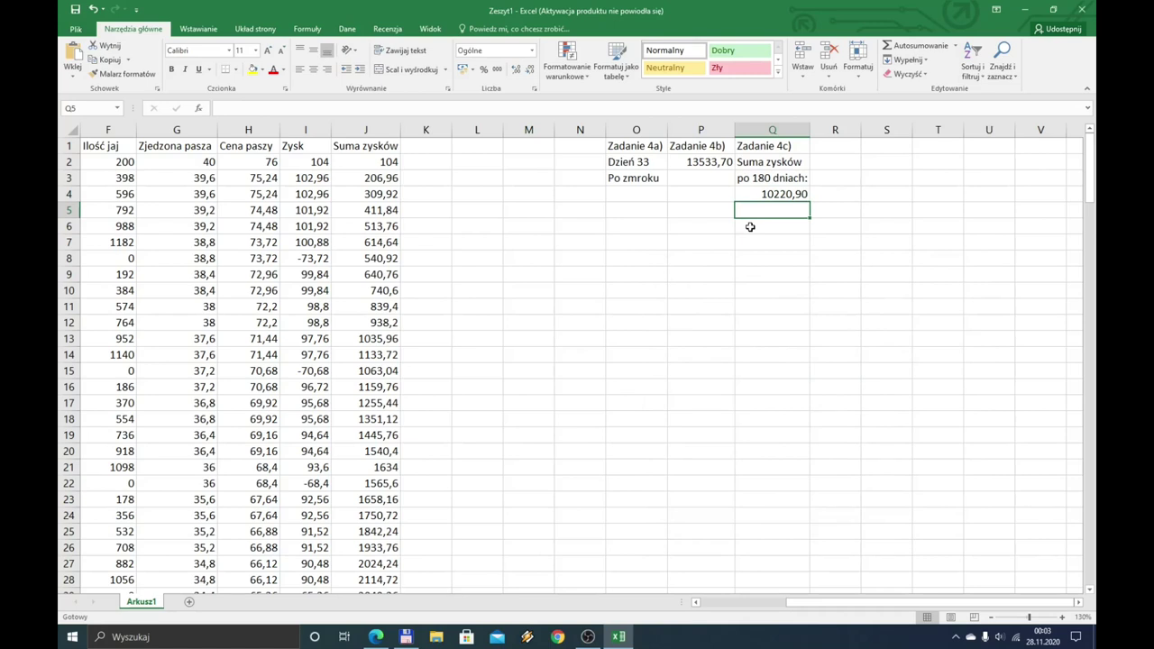
Add the labels Realny zysk and powyżej 1500 zł: in Q5–Q6, widening column Q
{"action": "type", "text": "Realny zysk"}
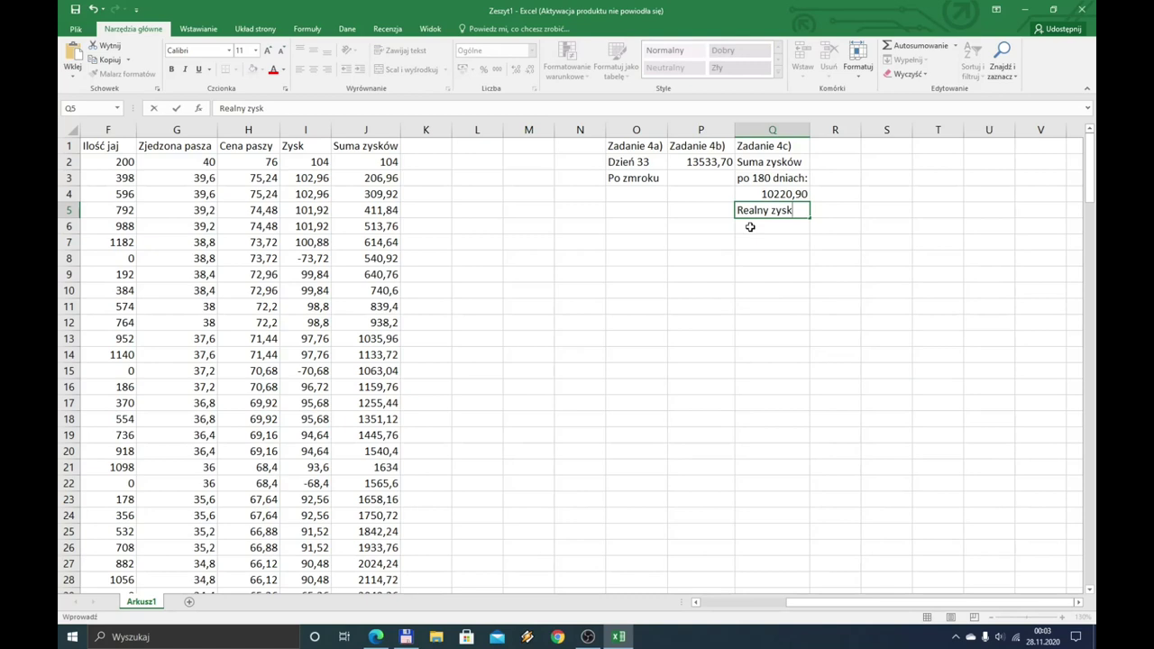
{"action": "key", "text": "Return"}
{"action": "type", "text": "powyżej 1500 zł"}
{"action": "key", "text": "Return"}
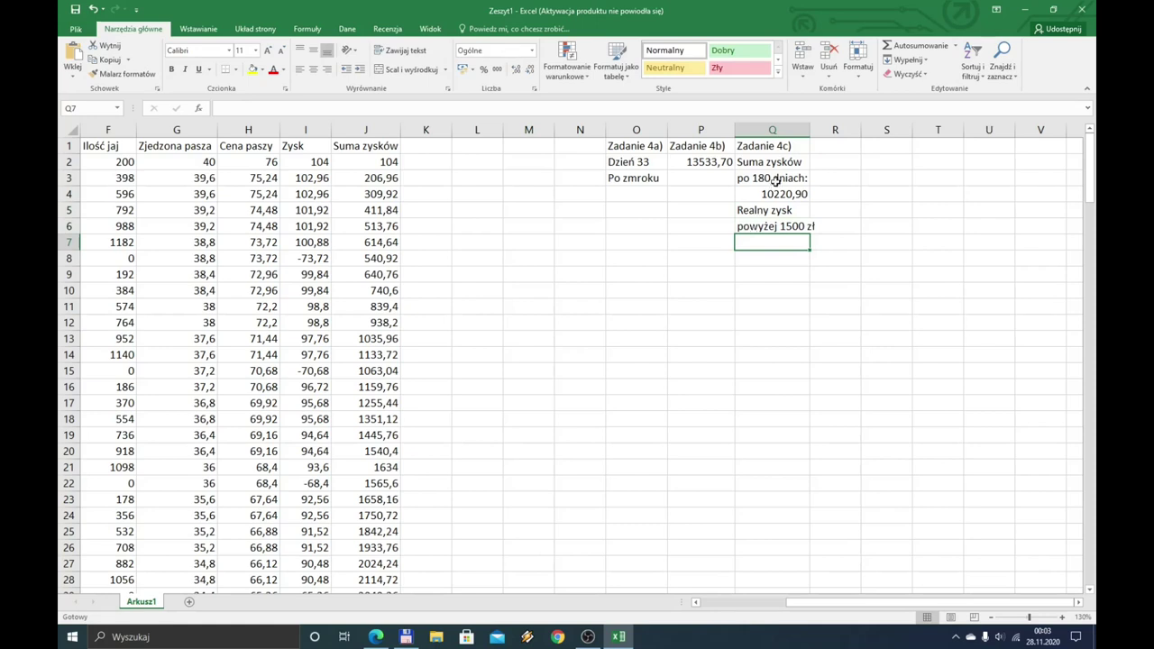
{"action": "left_click_drag", "start_coordinate": [819, 134], "coordinate": [820, 134]}
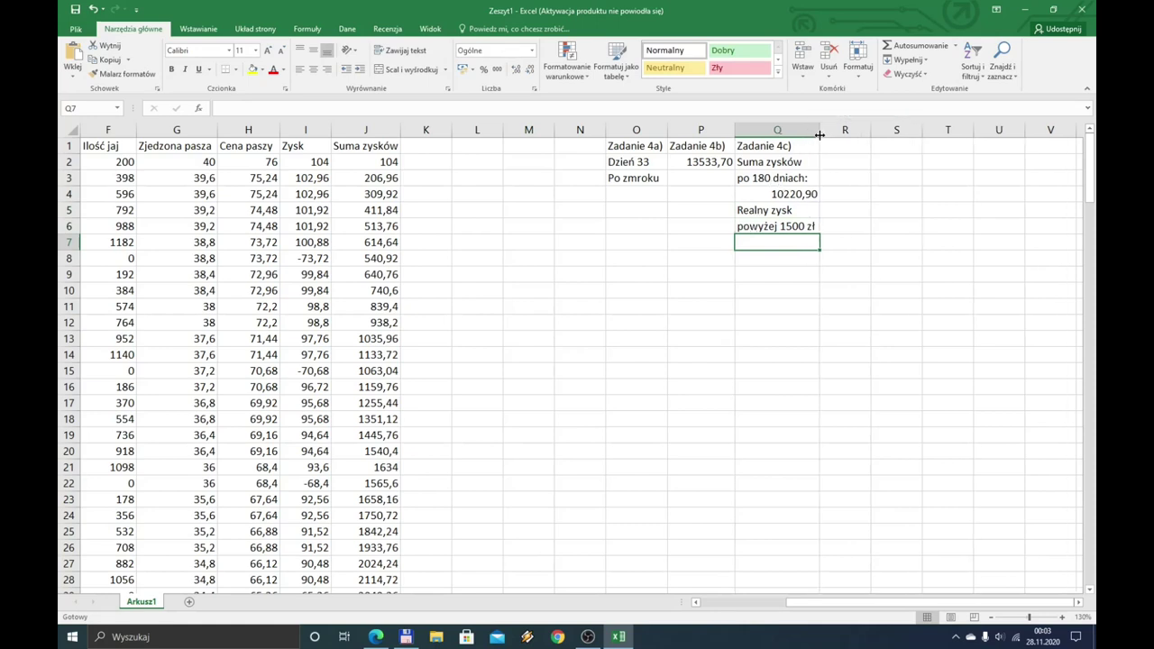
{"action": "left_click", "coordinate": [812, 226]}
{"action": "key", "text": "F2"}
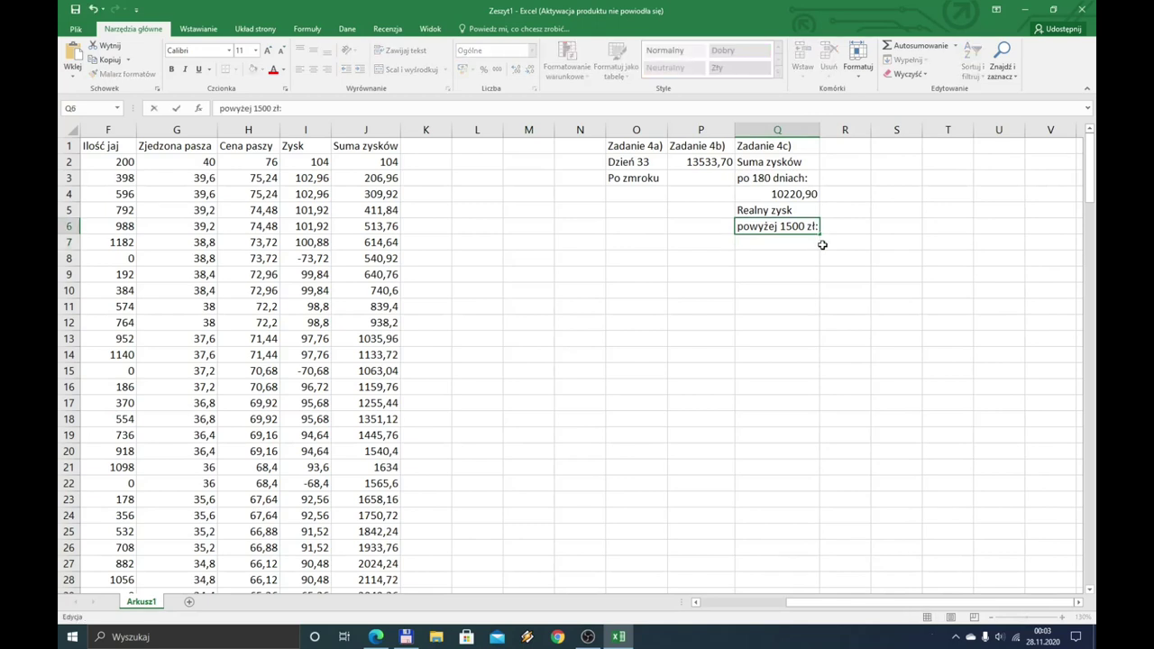
{"action": "type", "text": ":"}
{"action": "key", "text": "Return"}
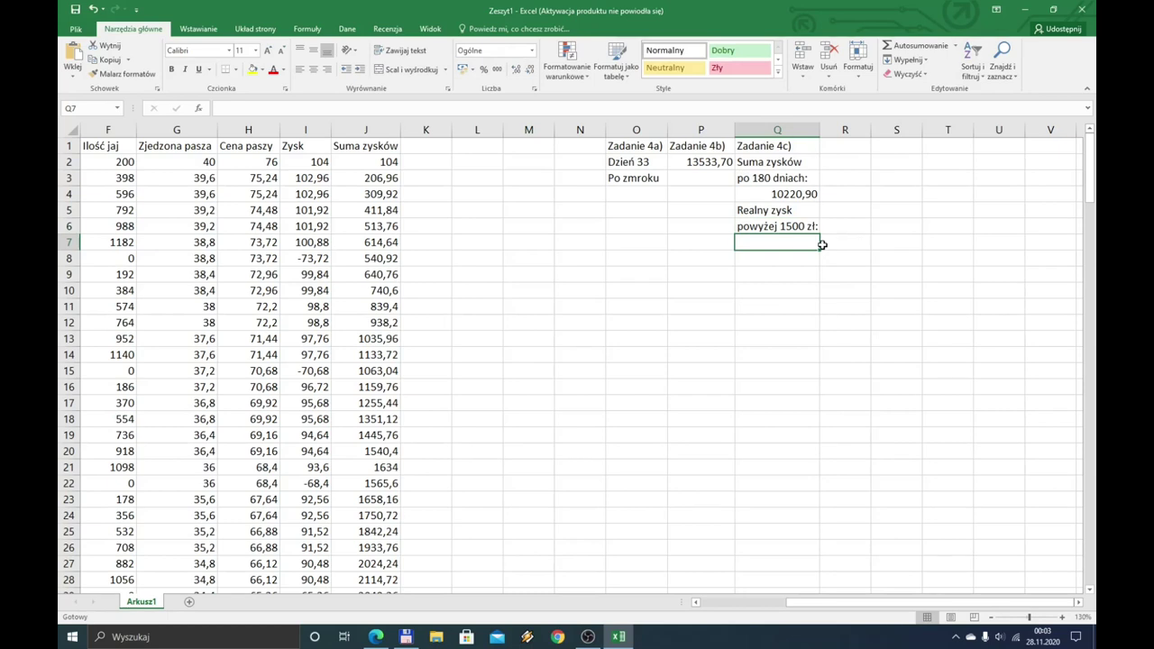
Enter po 19 dniu. in Q7, verifying against J20 and B20, then return to the PDFs
{"action": "type", "text": "po 19 dniu."}
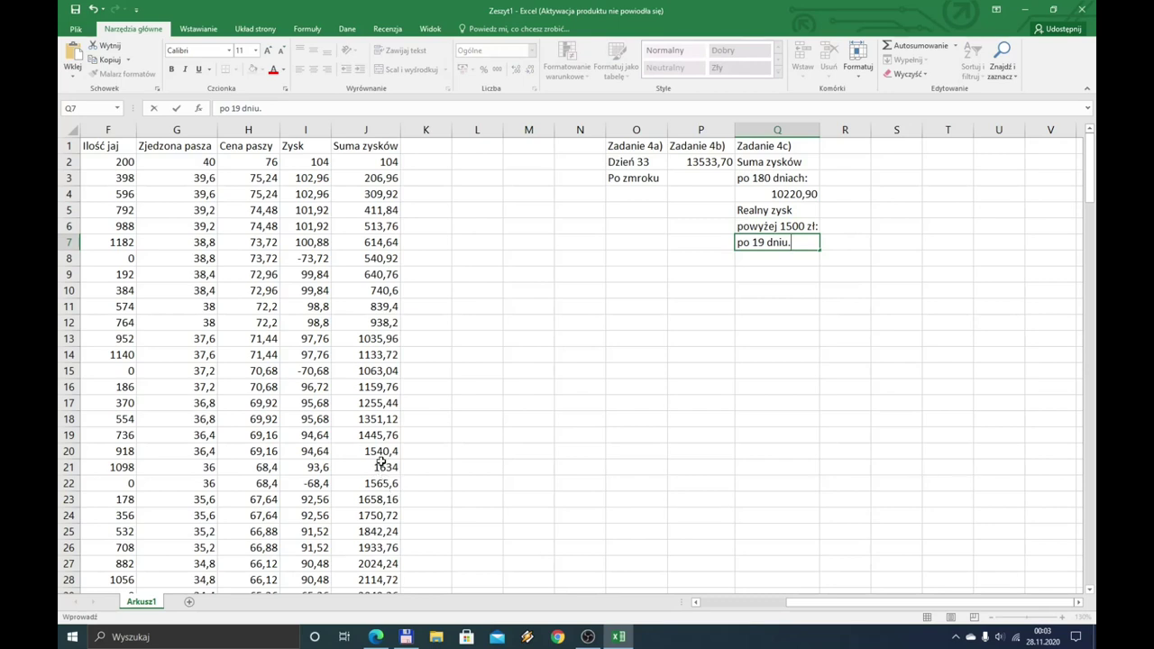
{"action": "left_click", "coordinate": [382, 451]}
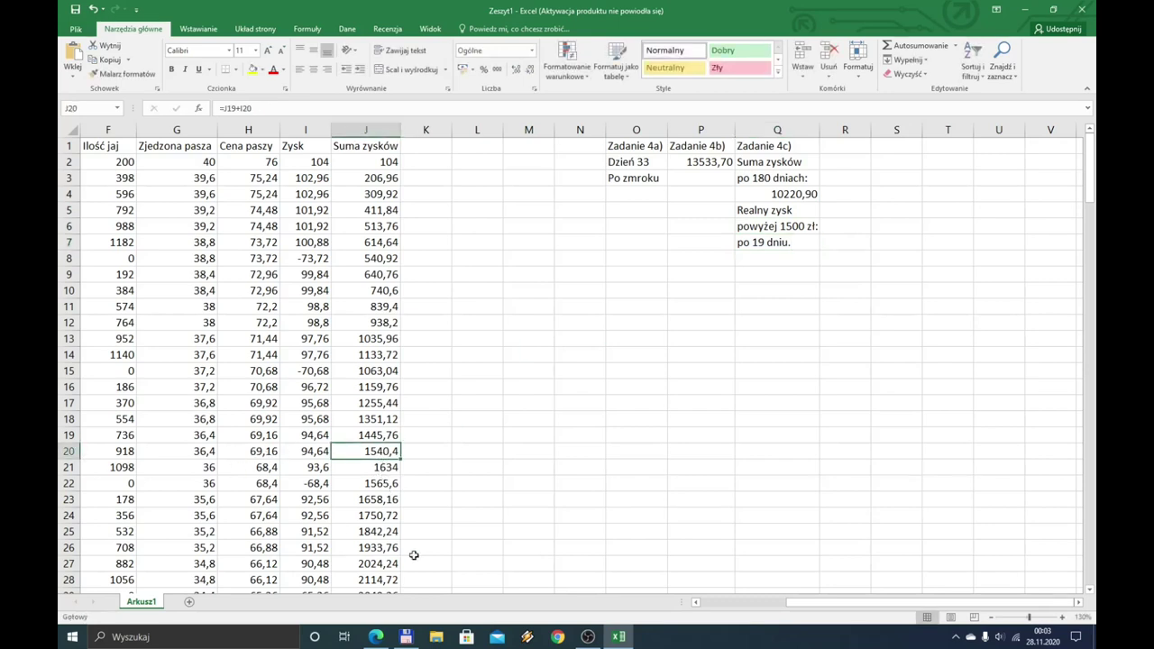
{"action": "left_click", "coordinate": [708, 603]}
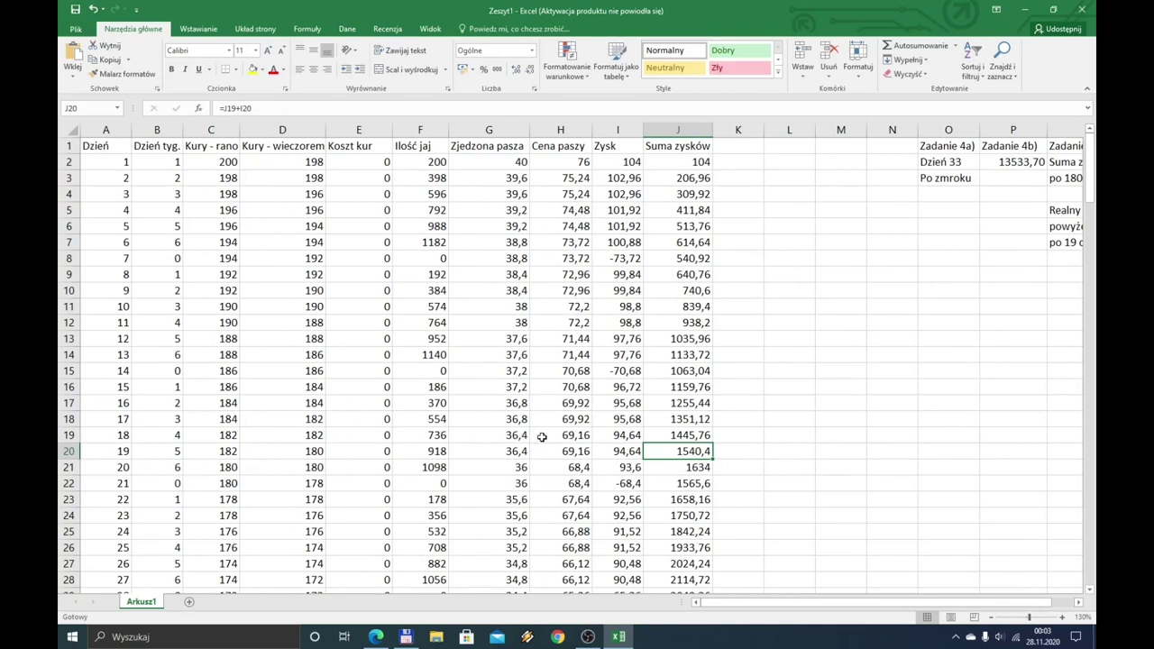
{"action": "left_click", "coordinate": [135, 451]}
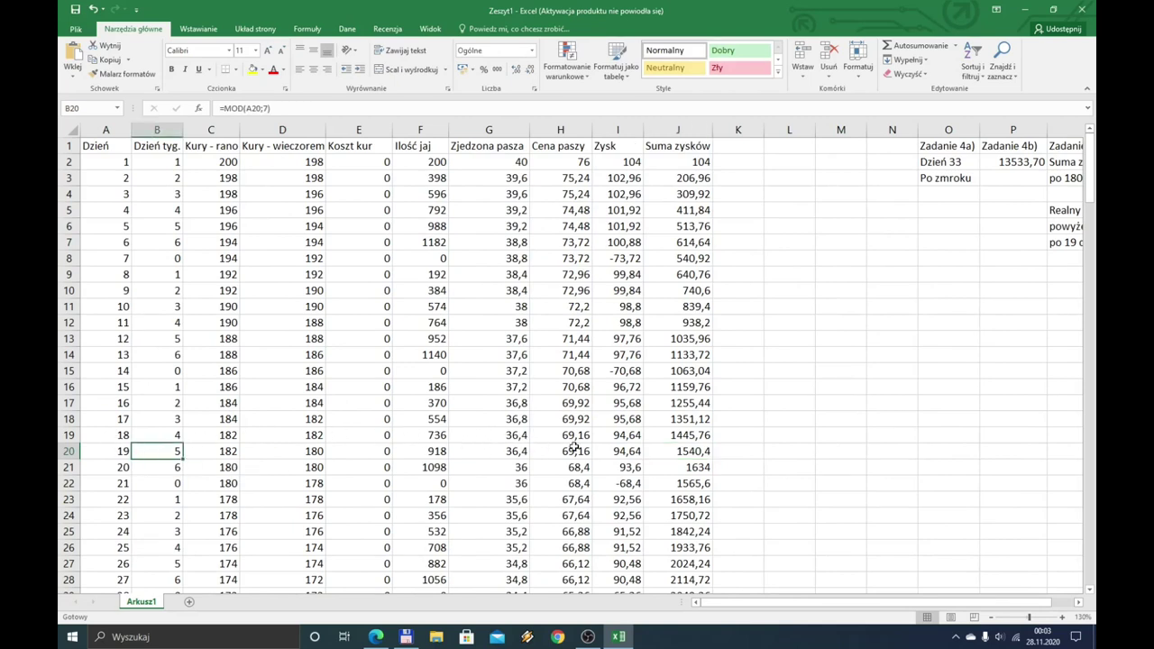
{"action": "left_click", "coordinate": [690, 454]}
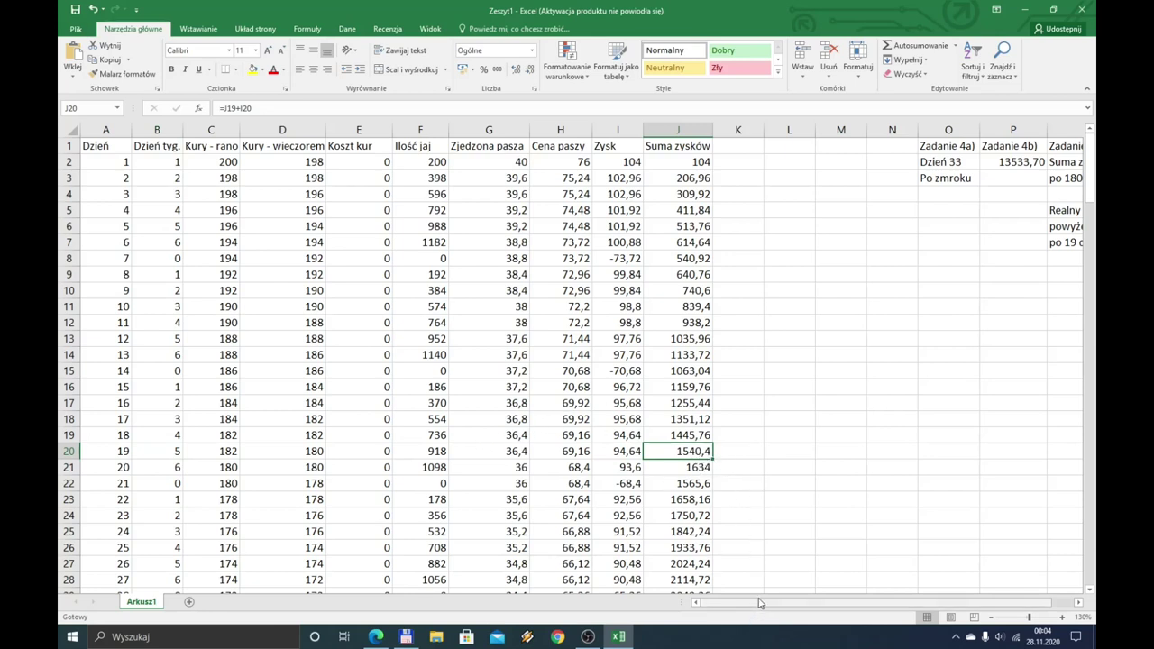
{"action": "scroll", "coordinate": [758, 595], "scroll_direction": "right", "scroll_amount": 1}
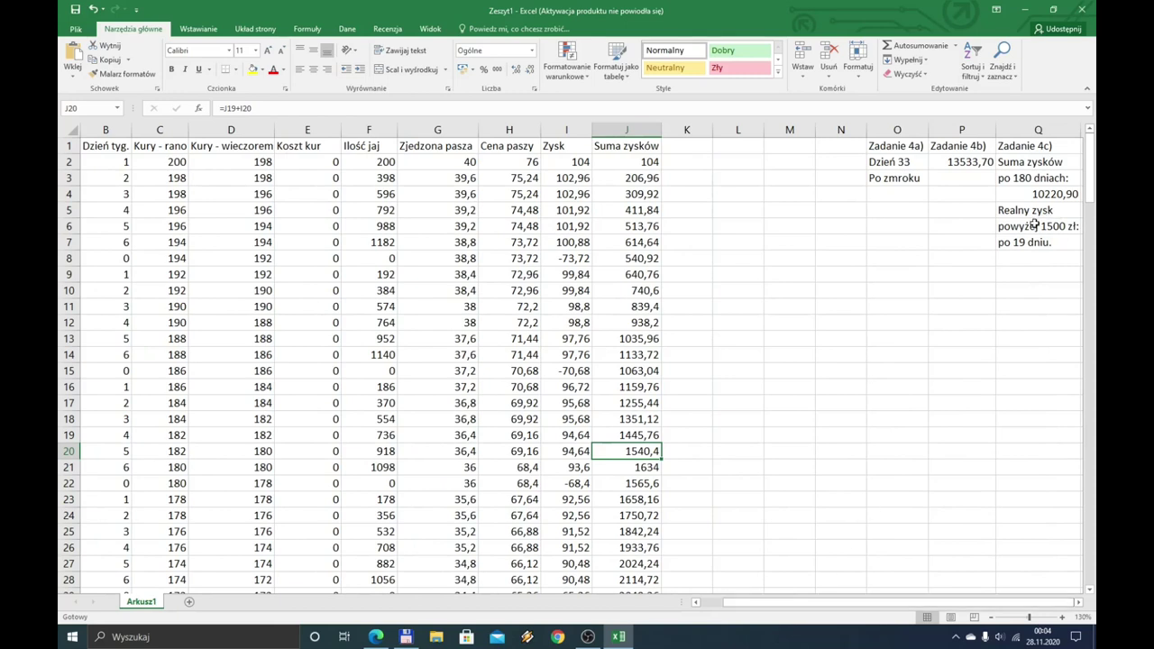
{"action": "left_click", "coordinate": [376, 636]}
Confirm the 4c result (after day 19, 10 220,90 zł) against the answer key, then display task subtasks a)–d)
{"action": "left_click", "coordinate": [135, 11]}
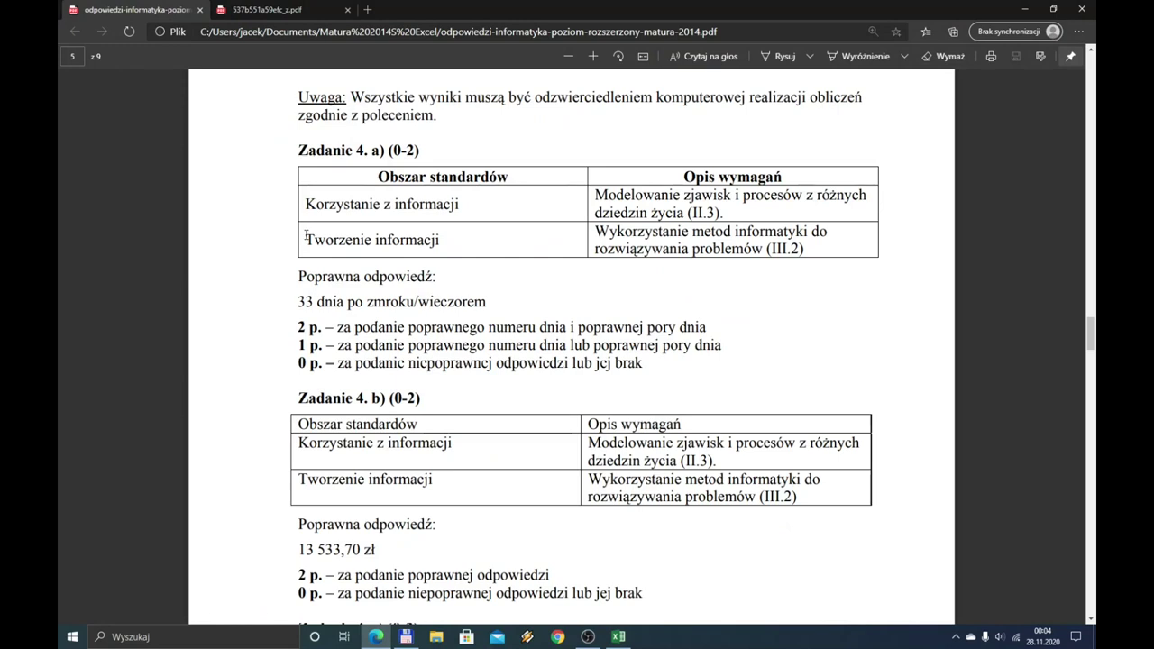
{"action": "scroll", "coordinate": [400, 329], "scroll_direction": "down", "scroll_amount": 2}
{"action": "scroll", "coordinate": [399, 329], "scroll_direction": "down", "scroll_amount": 2}
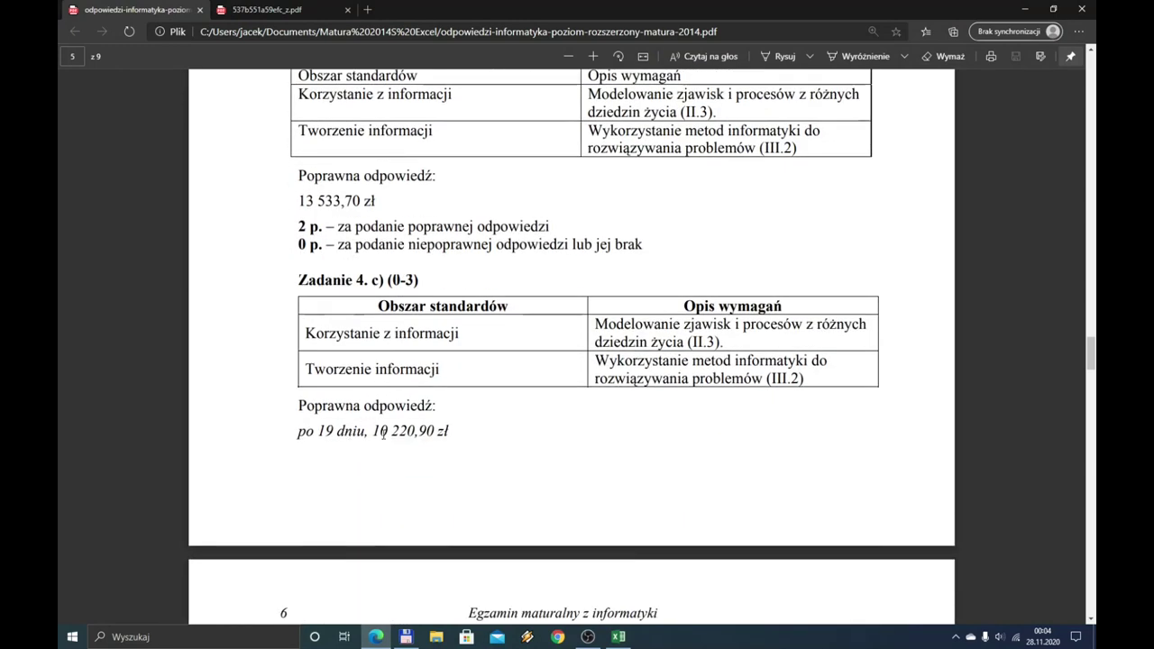
{"action": "left_click", "coordinate": [618, 636]}
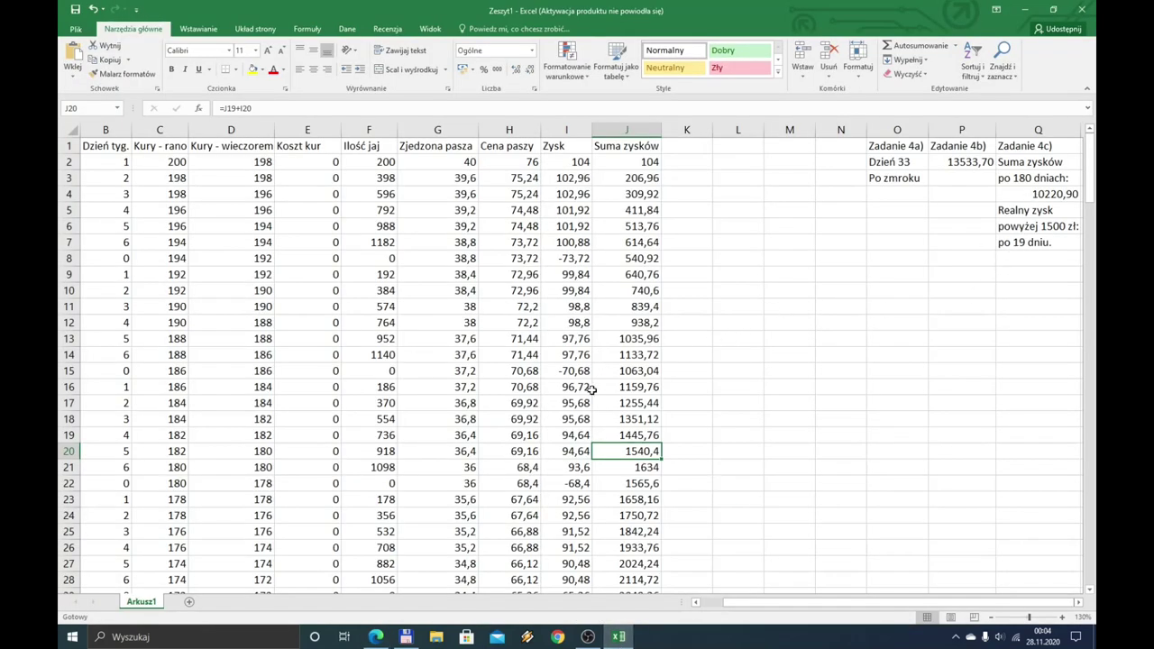
{"action": "left_click", "coordinate": [379, 636]}
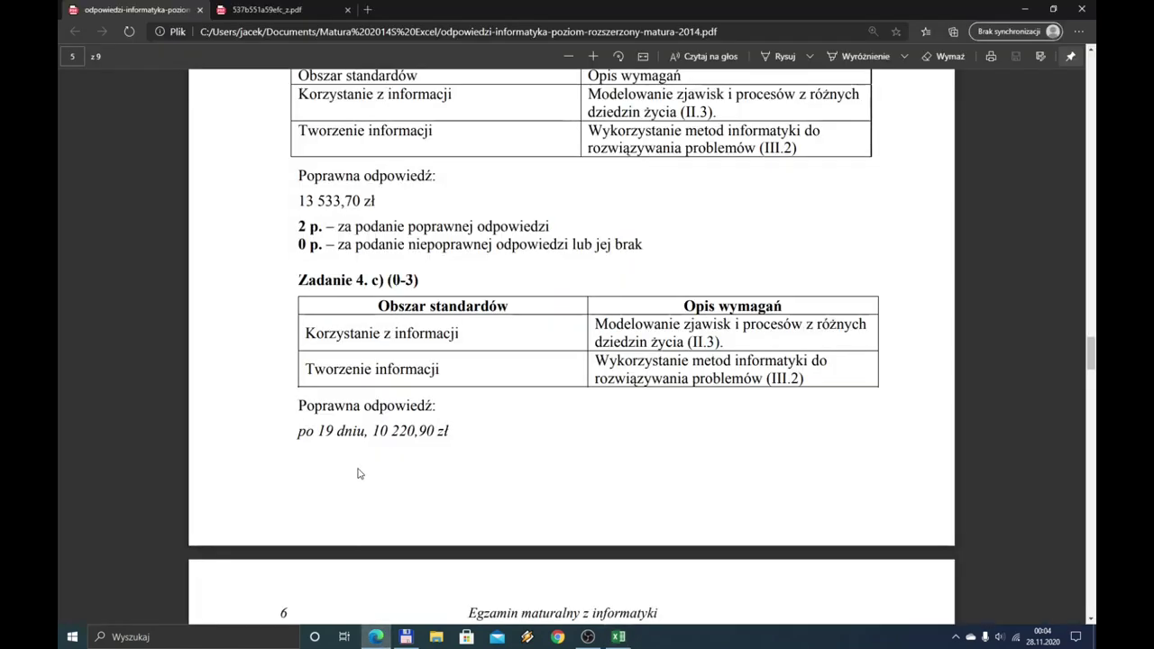
{"action": "left_click", "coordinate": [266, 9]}
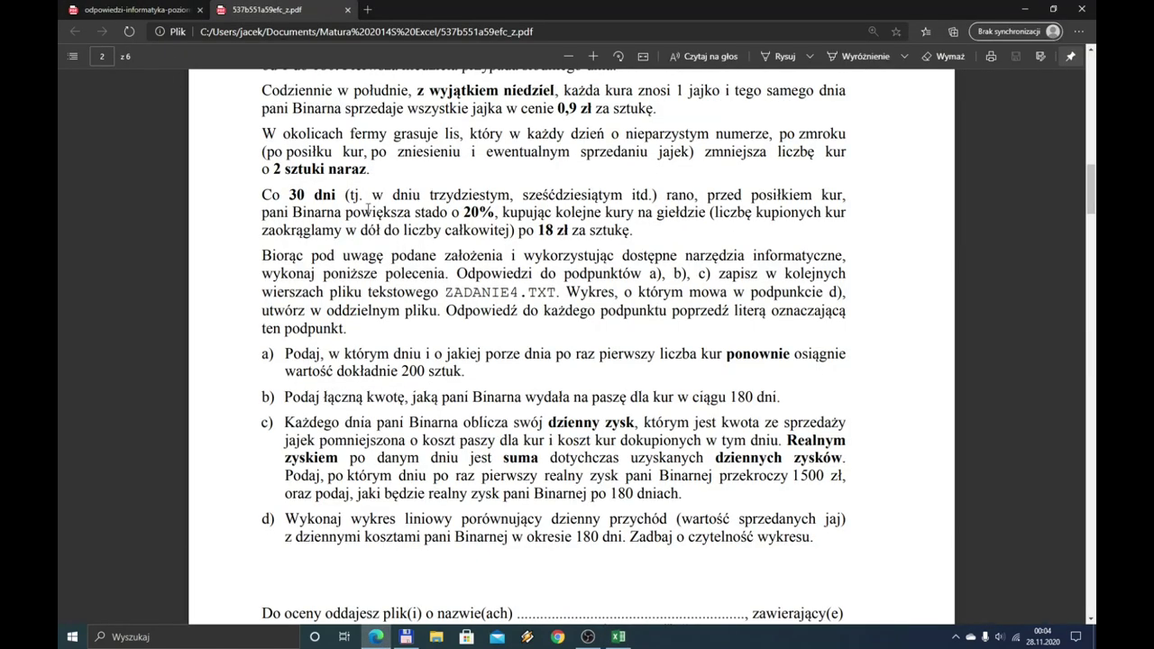
{"action": "scroll", "coordinate": [331, 372], "scroll_direction": "down", "scroll_amount": 2}
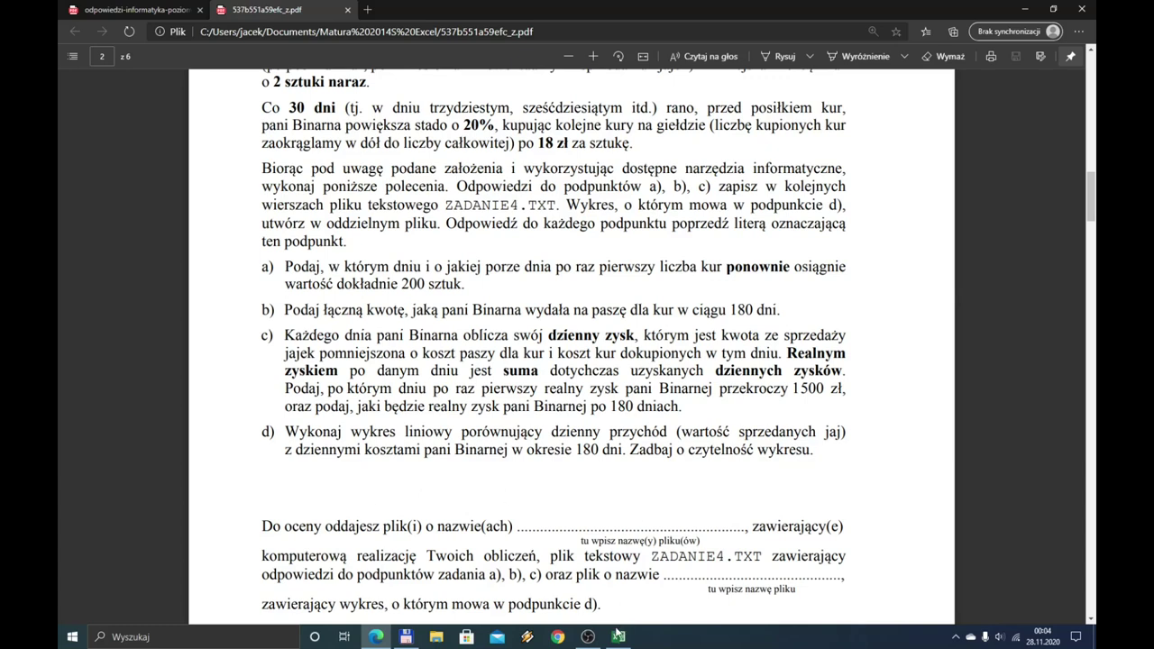
Bring the hen-farm workbook in Excel back to the front
{"action": "left_click", "coordinate": [616, 634]}
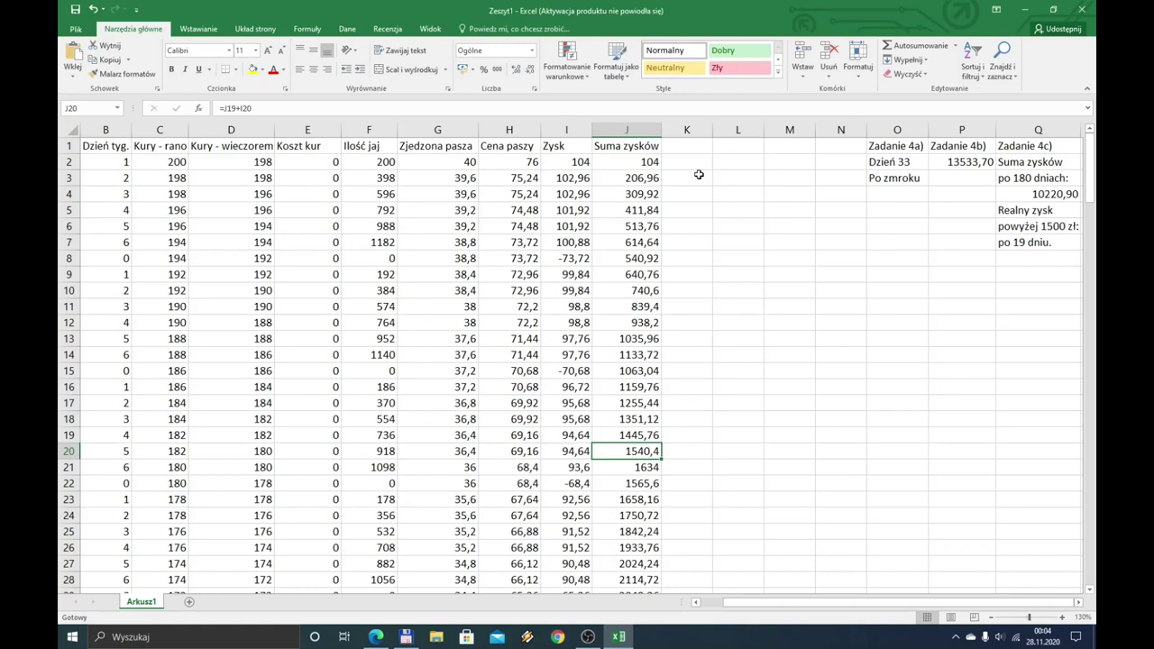
Enter the heading 'Dzienny przychód' in K1 and widen column K to fit it
{"action": "left_click", "coordinate": [690, 147]}
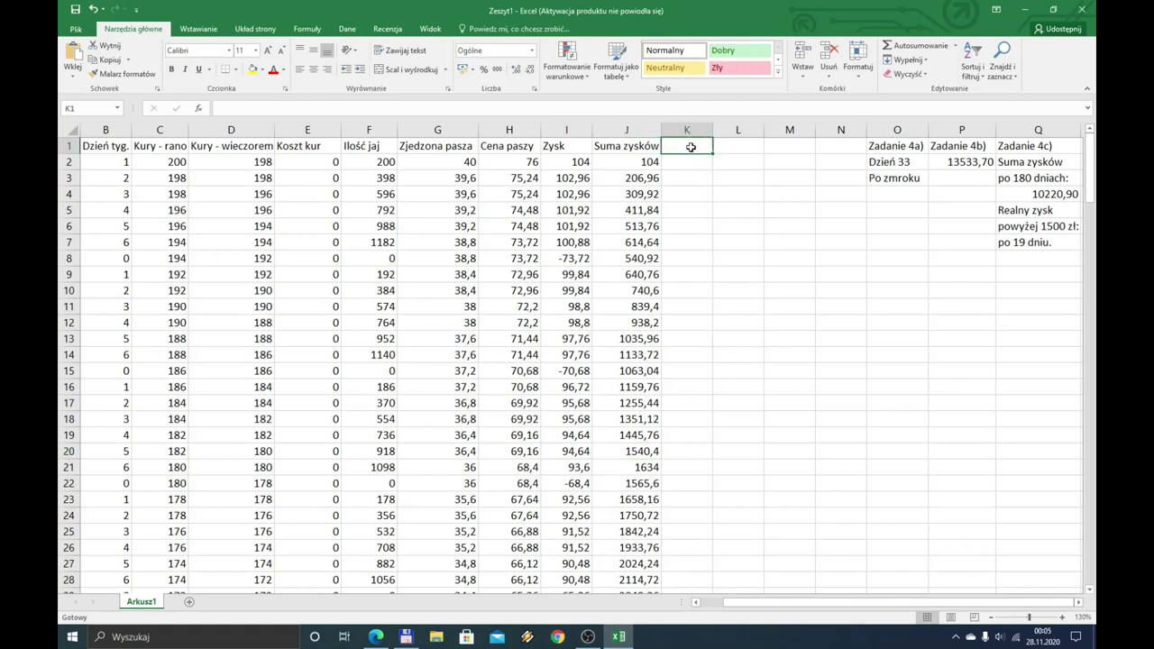
{"action": "type", "text": "Dzienny przychód"}
{"action": "key", "text": "Return"}
{"action": "left_click", "coordinate": [691, 147]}
{"action": "left_click_drag", "start_coordinate": [712, 130], "coordinate": [758, 135]}
Enter the heading 'Dzienne koszty' in L1 and widen column L to fit it
{"action": "left_click", "coordinate": [777, 147]}
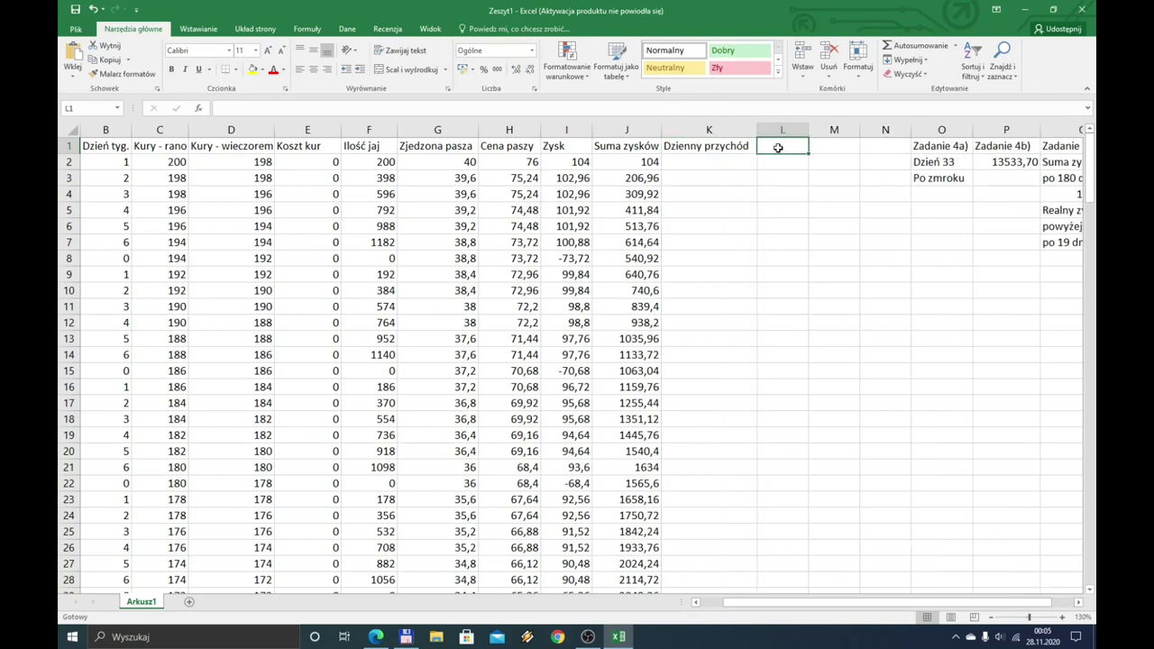
{"action": "type", "text": "Dzienne koszty"}
{"action": "key", "text": "Return"}
{"action": "left_click", "coordinate": [778, 148]}
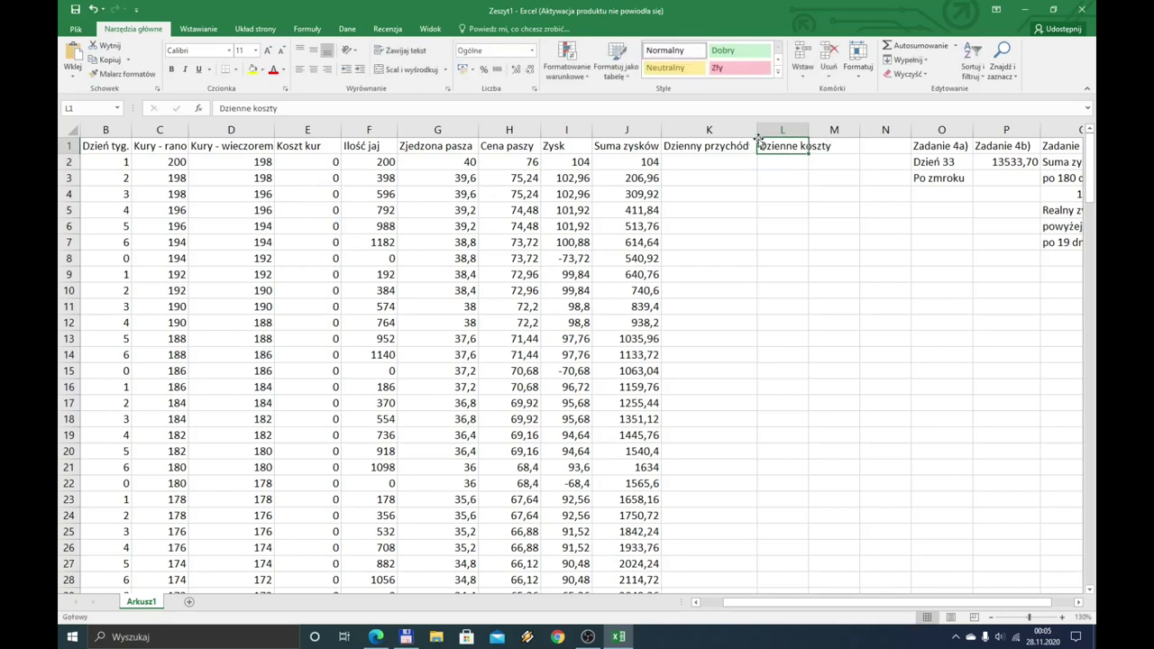
{"action": "left_click_drag", "start_coordinate": [808, 130], "coordinate": [834, 134]}
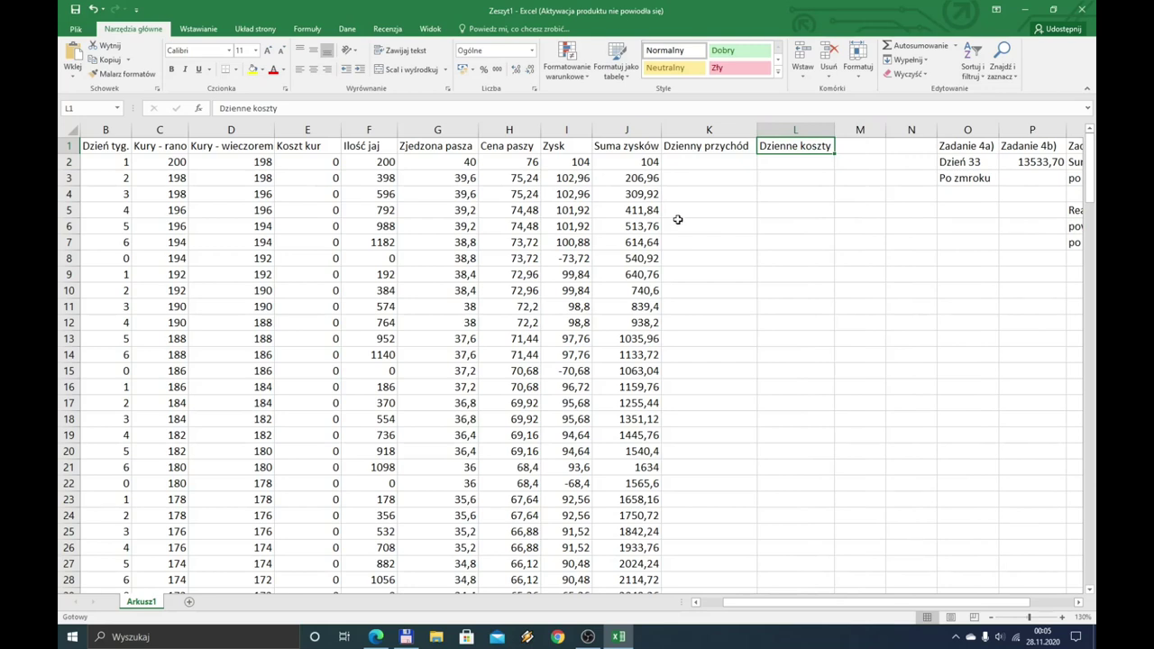
{"action": "left_click", "coordinate": [679, 163]}
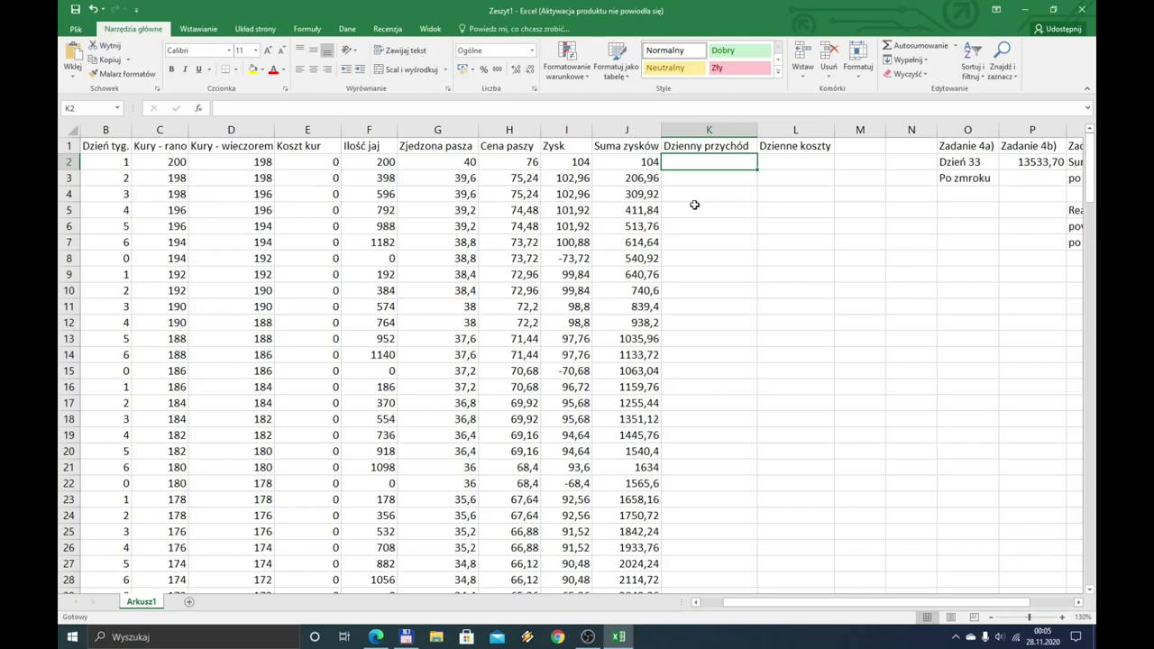
Enter =JEŻELI(MOD(B2;7)=0;0;C2*0,9) in K2 and fill it down all 180 days
{"action": "type", "text": "=je"}
{"action": "key", "text": "Tab"}
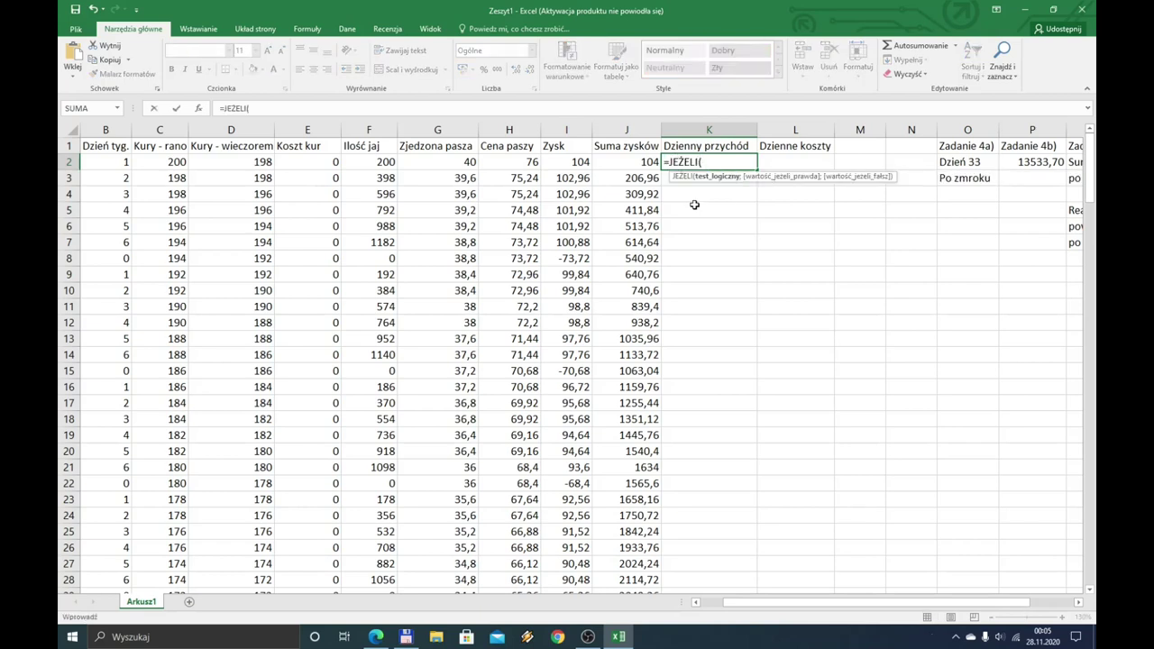
{"action": "type", "text": "mod"}
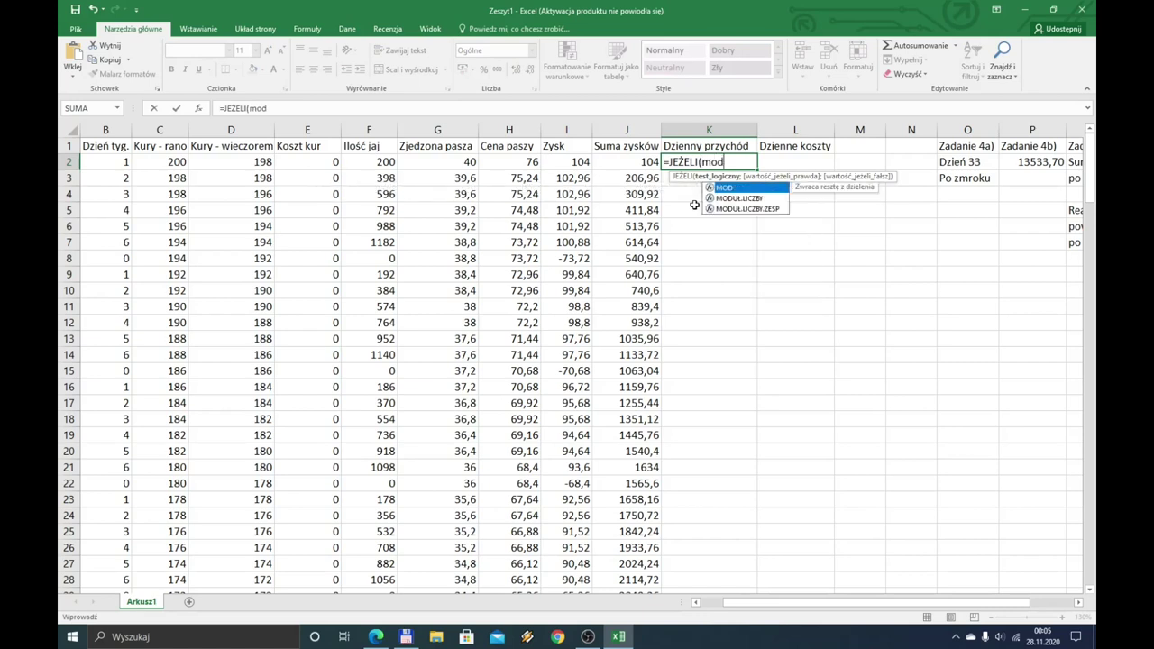
{"action": "type", "text": "(b2"}
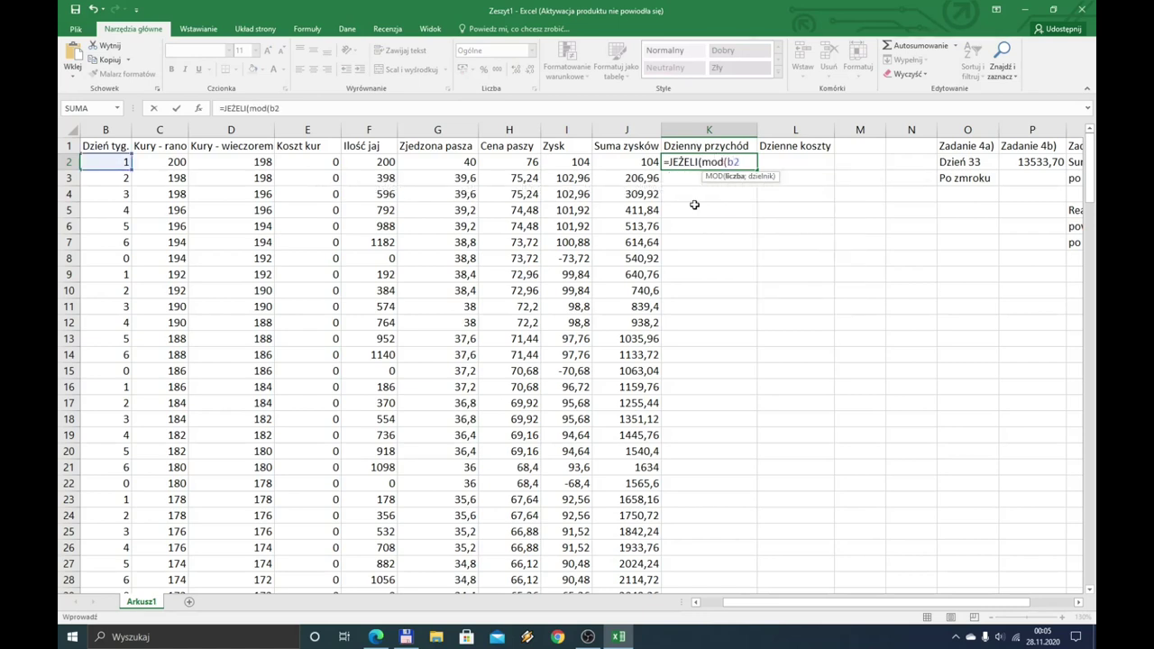
{"action": "type", "text": ";7)"}
{"action": "type", "text": "=0;0"}
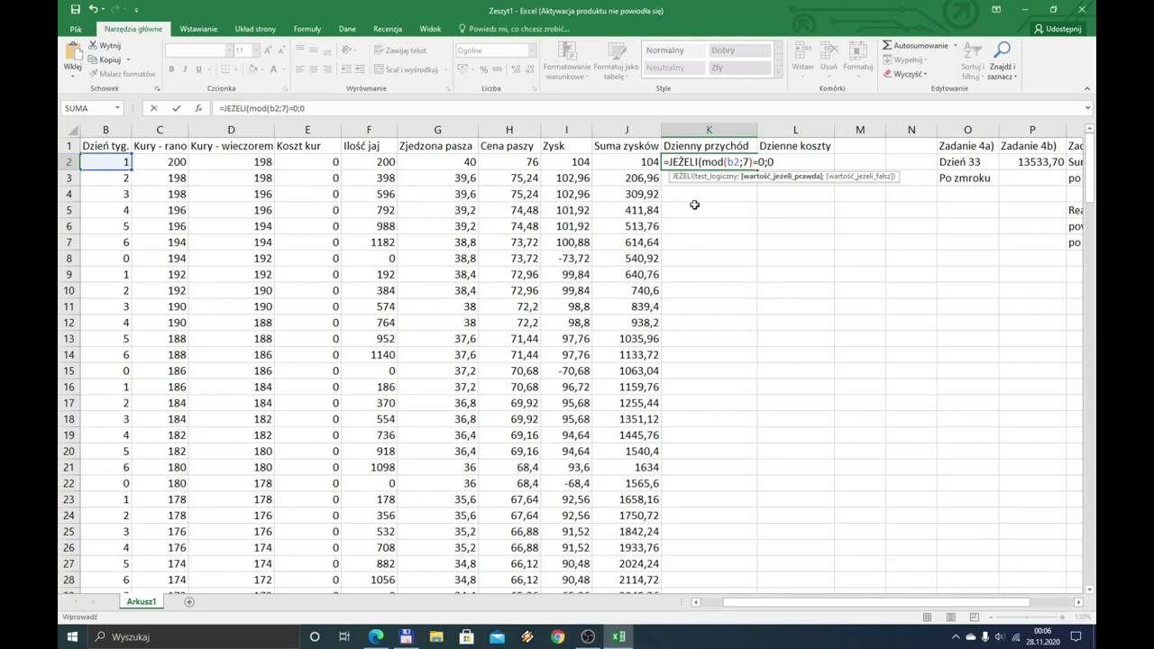
{"action": "type", "text": ";C"}
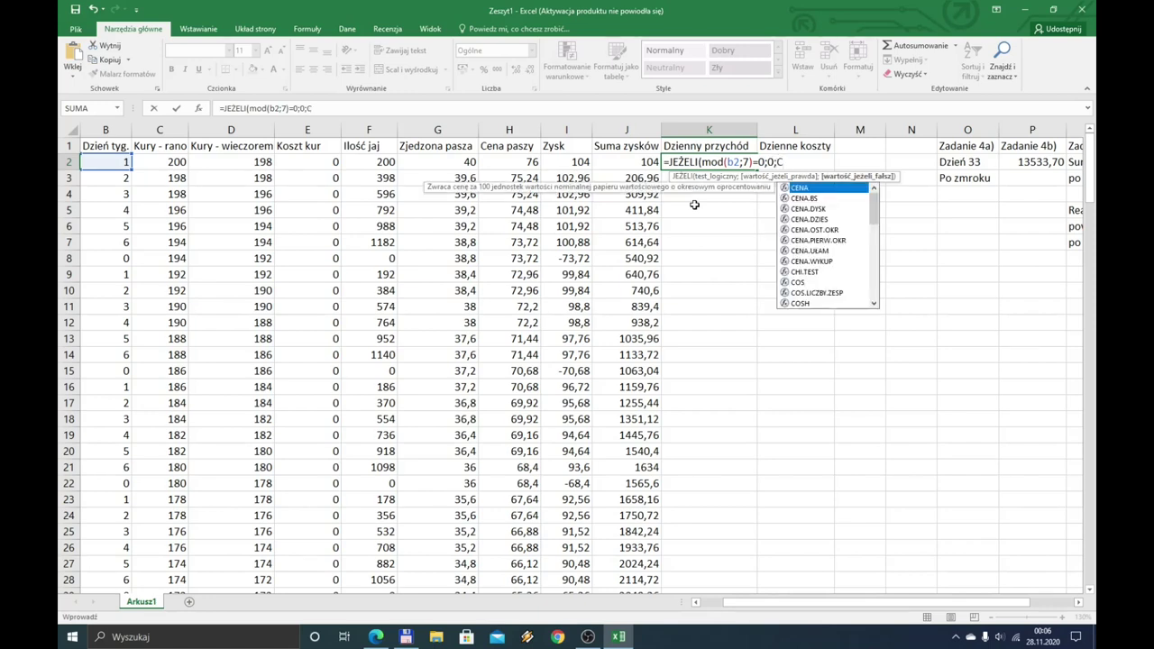
{"action": "type", "text": "2*0,9"}
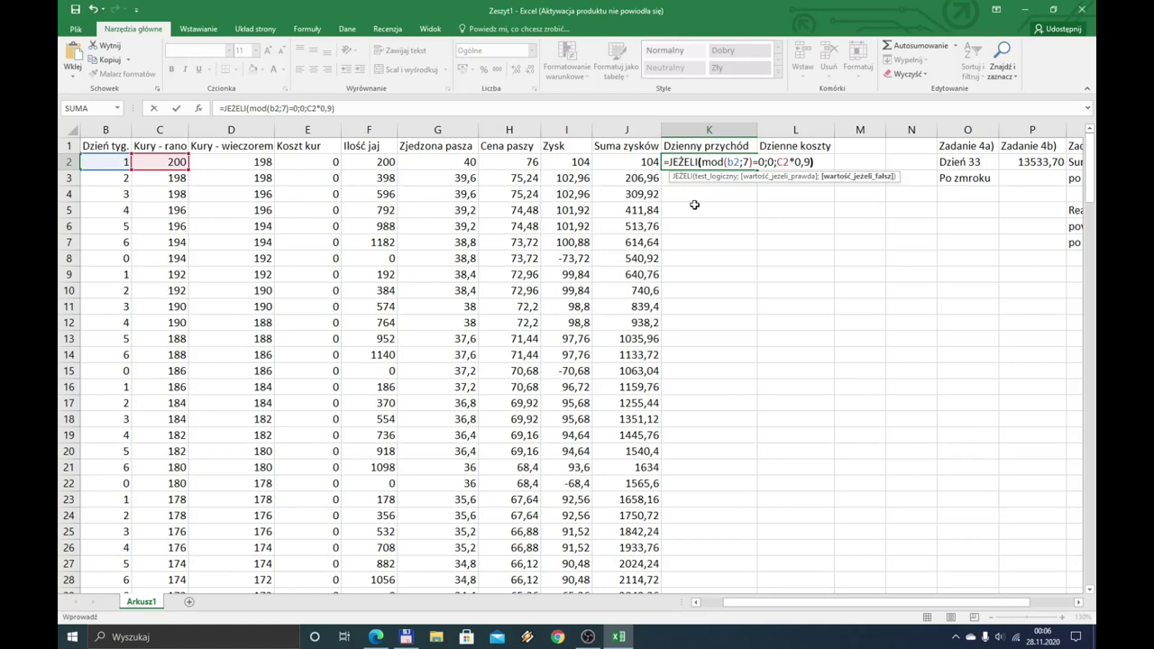
{"action": "type", "text": ")"}
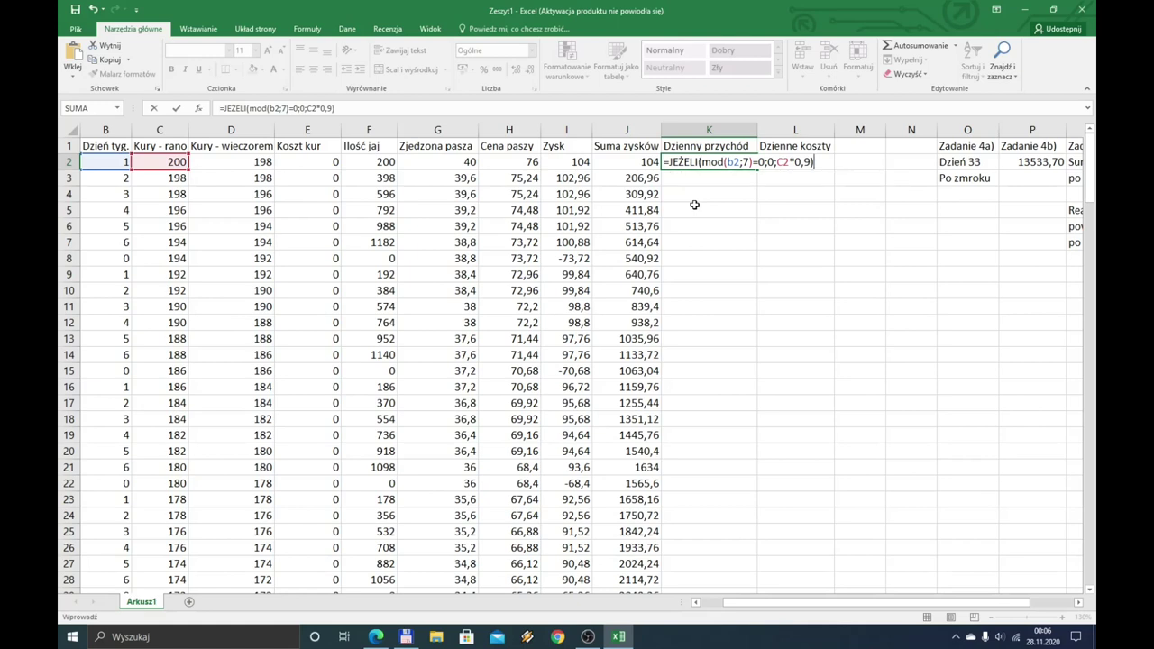
{"action": "key", "text": "Return"}
{"action": "key", "text": "Up"}
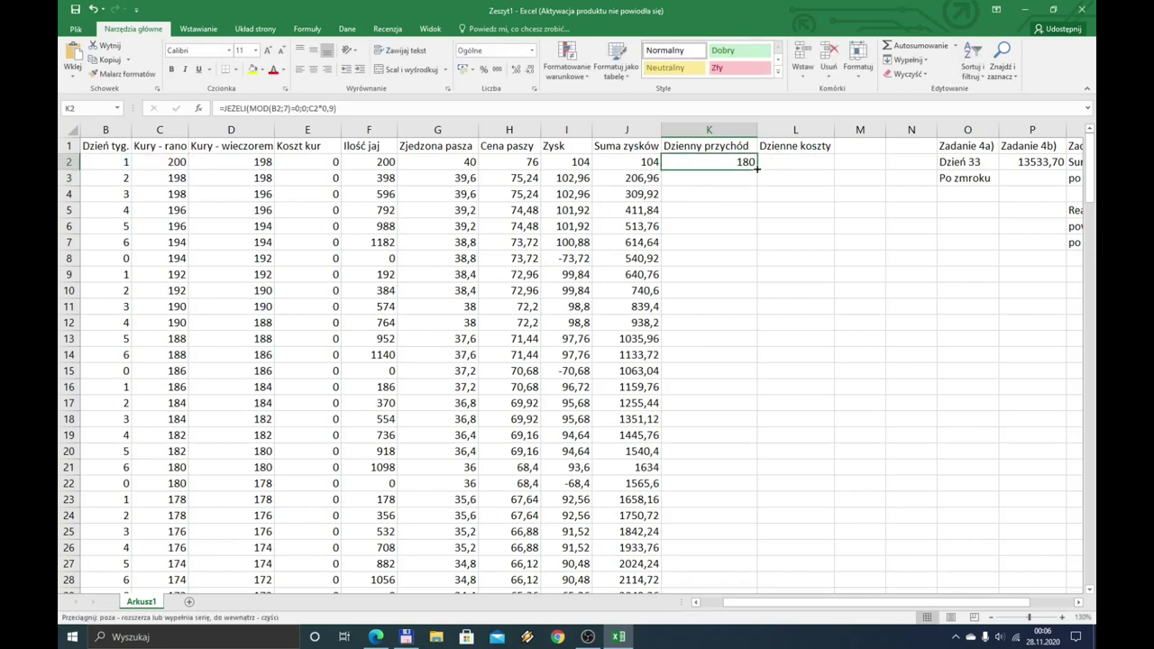
{"action": "double_click", "coordinate": [757, 170]}
{"action": "scroll", "coordinate": [750, 415], "scroll_direction": "down", "scroll_amount": 2}
{"action": "scroll", "coordinate": [748, 371], "scroll_direction": "up", "scroll_amount": 2}
{"action": "left_click", "coordinate": [812, 160]}
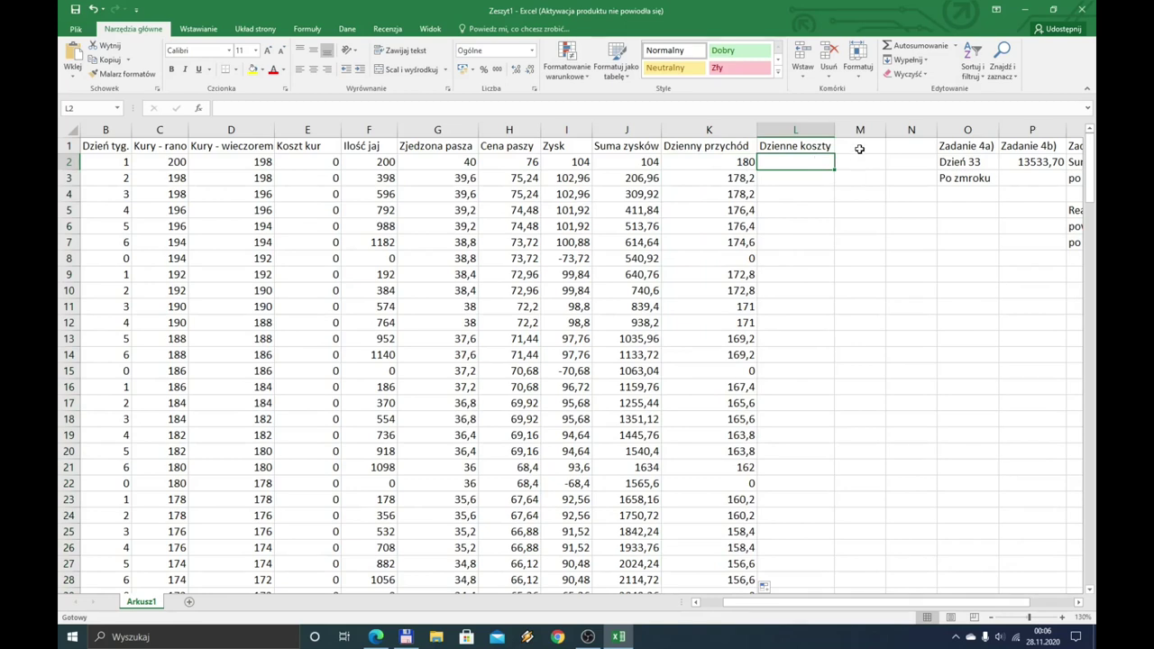
Enter =E2+H2 in L2 and fill it down all 180 days
{"action": "left_click", "coordinate": [885, 131]}
{"action": "left_click", "coordinate": [304, 150]}
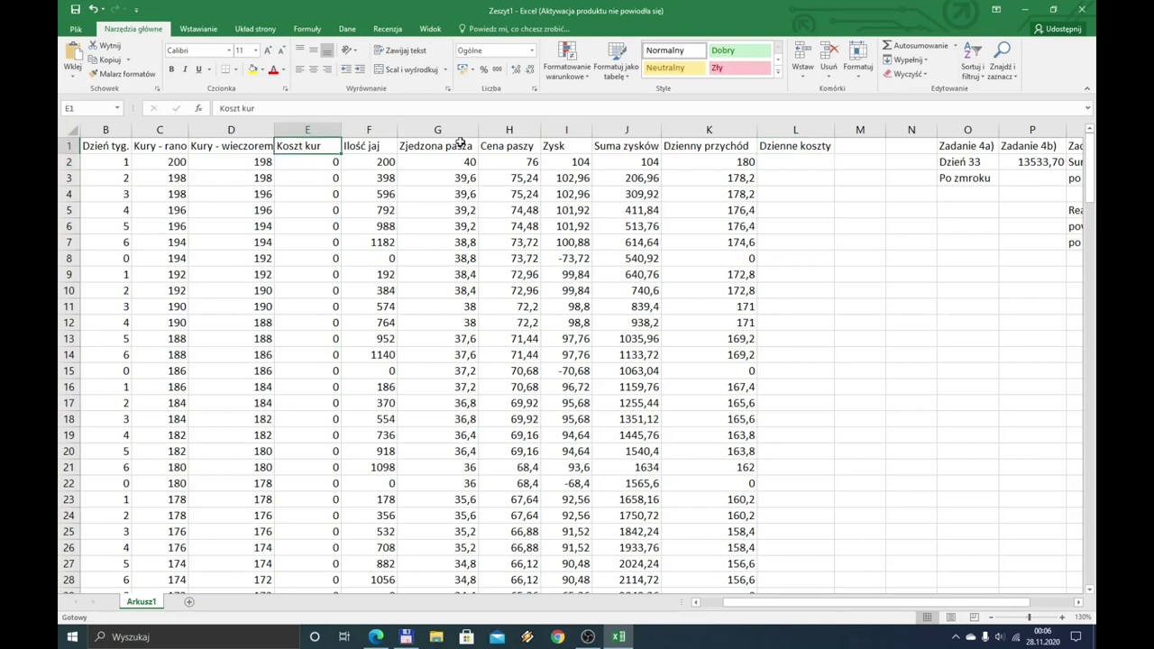
{"action": "left_click", "coordinate": [501, 147]}
{"action": "left_click", "coordinate": [787, 162]}
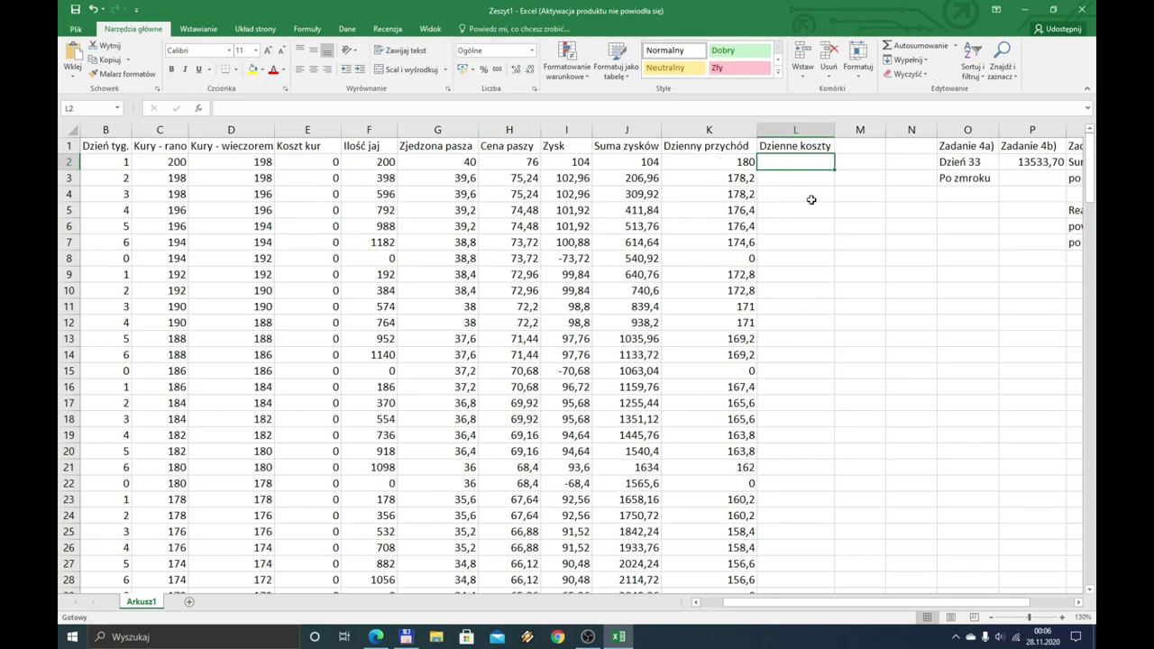
{"action": "type", "text": "="}
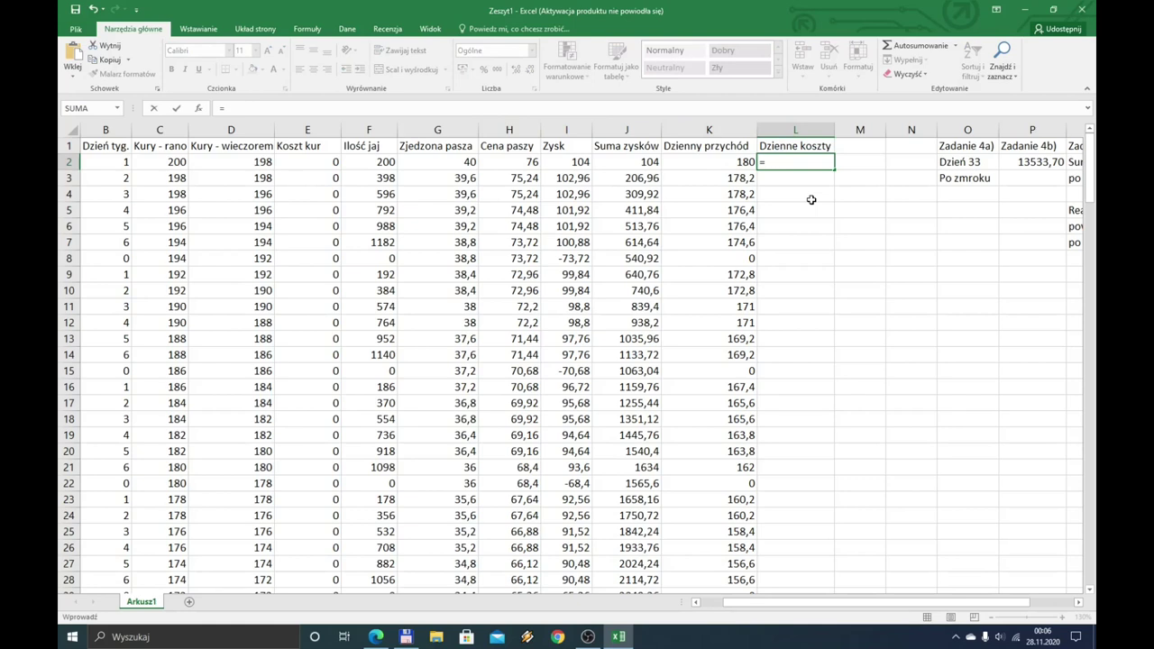
{"action": "type", "text": "e2"}
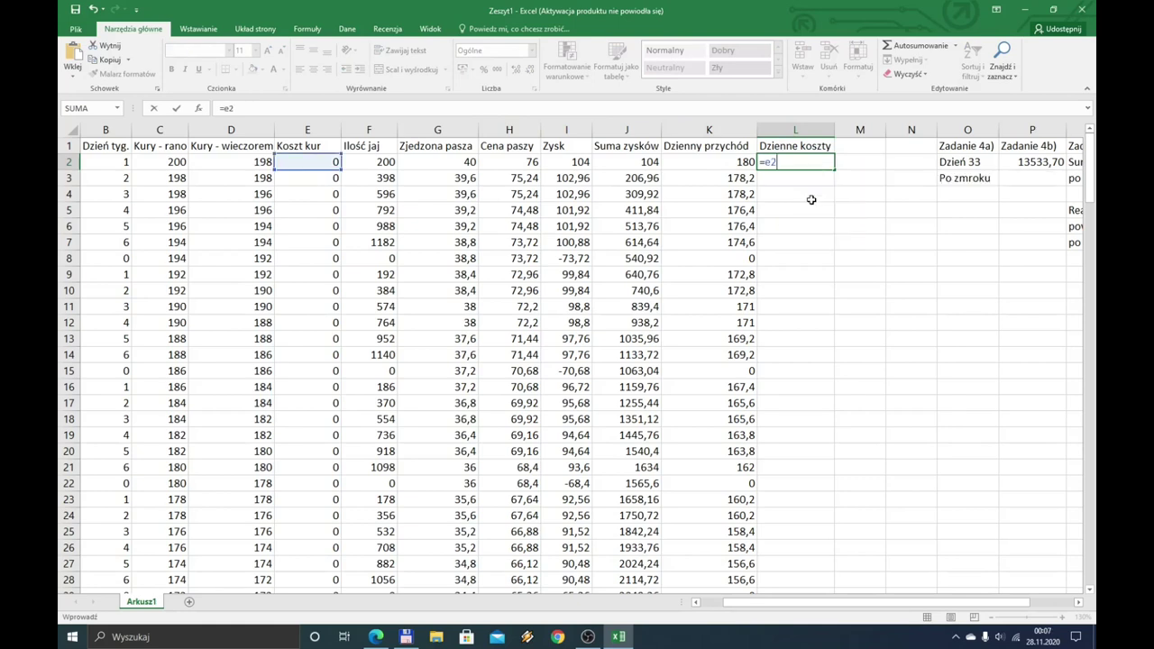
{"action": "type", "text": "+"}
{"action": "type", "text": "h2"}
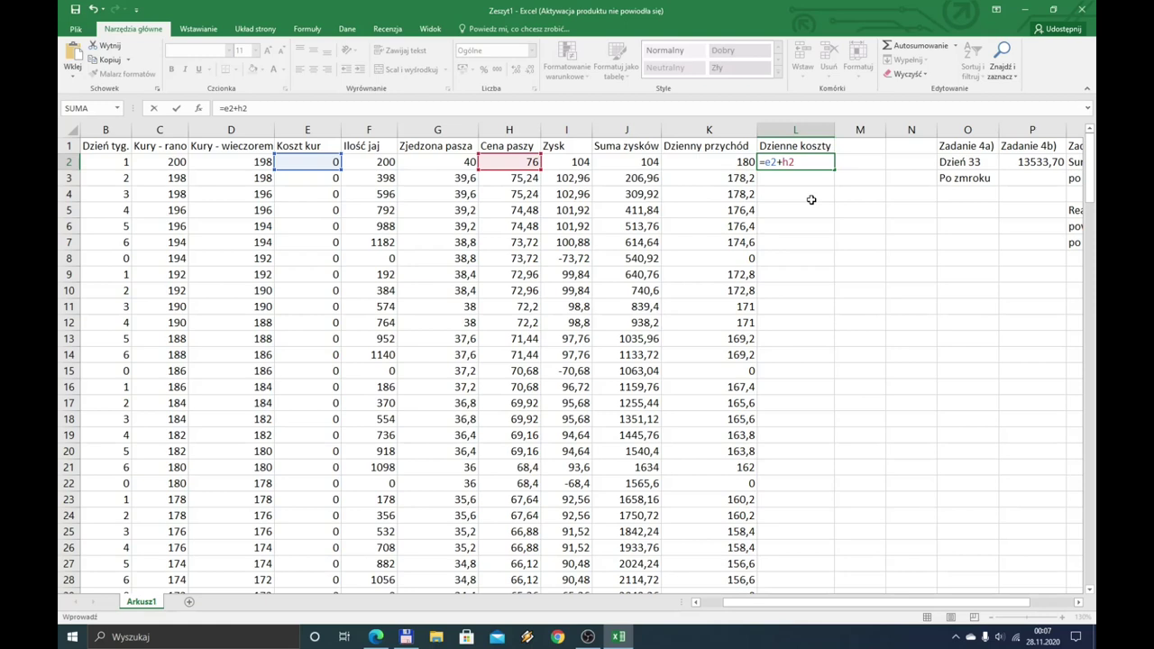
{"action": "key", "text": "Return"}
{"action": "key", "text": "Up"}
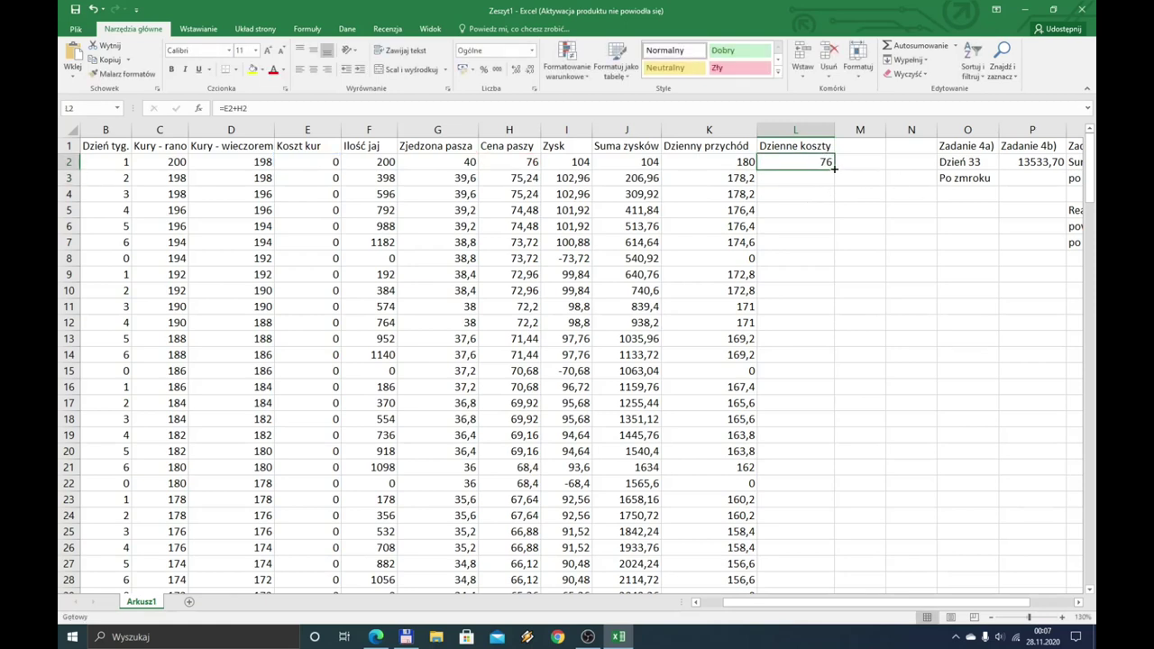
{"action": "double_click", "coordinate": [834, 167]}
Check the cost results, including L31, and review the task in the exam PDF
{"action": "scroll", "coordinate": [834, 298], "scroll_direction": "down", "scroll_amount": 3}
{"action": "scroll", "coordinate": [804, 327], "scroll_direction": "down", "scroll_amount": 1}
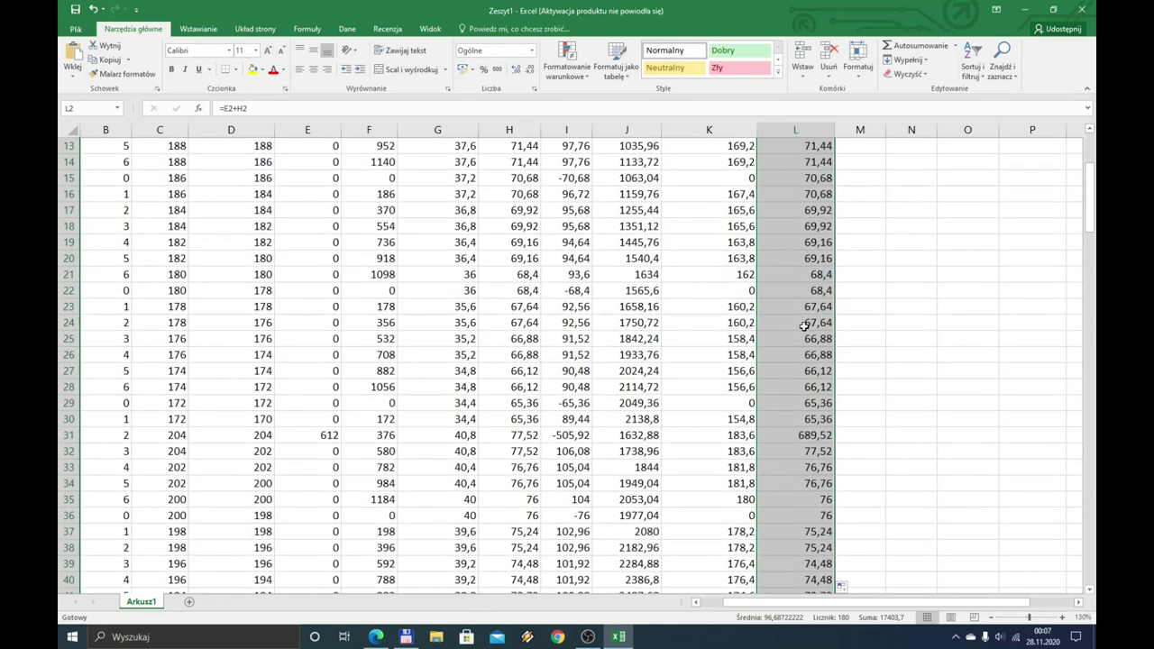
{"action": "left_click", "coordinate": [798, 439]}
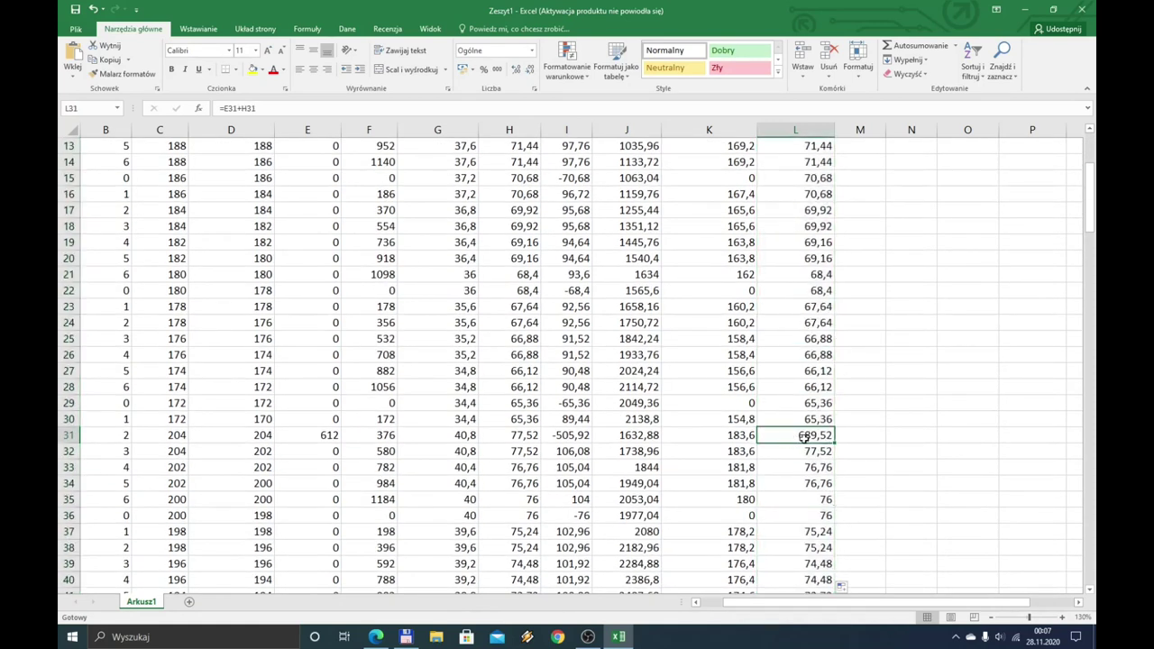
{"action": "scroll", "coordinate": [805, 435], "scroll_direction": "up", "scroll_amount": 3}
{"action": "scroll", "coordinate": [814, 425], "scroll_direction": "up", "scroll_amount": 1}
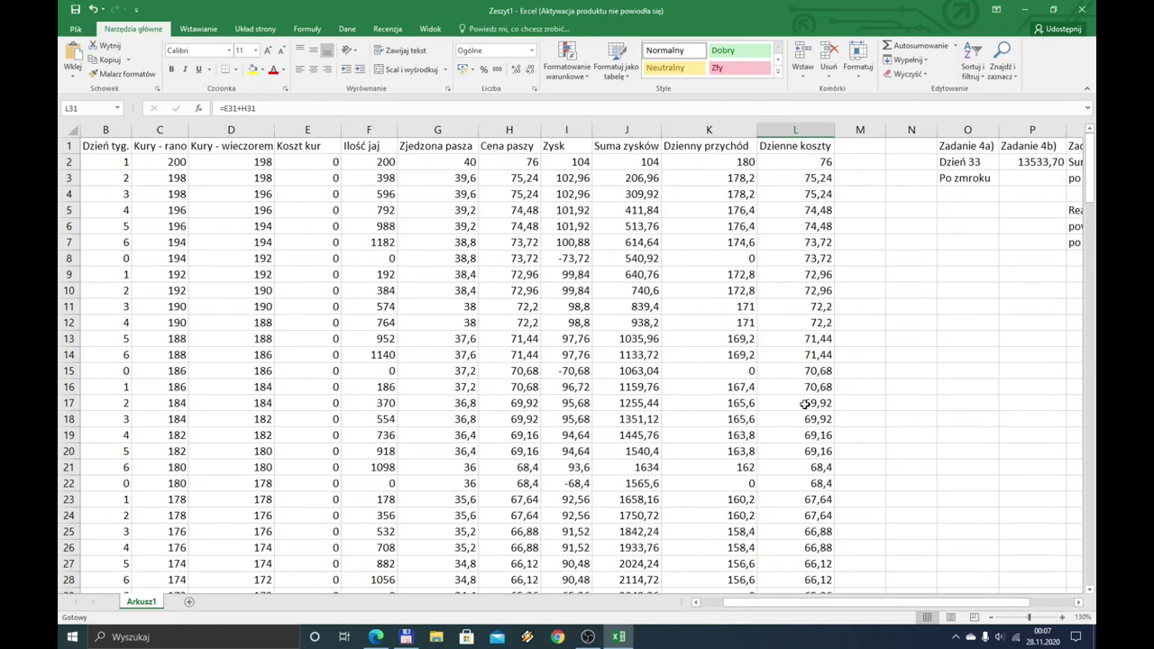
{"action": "left_click", "coordinate": [376, 635]}
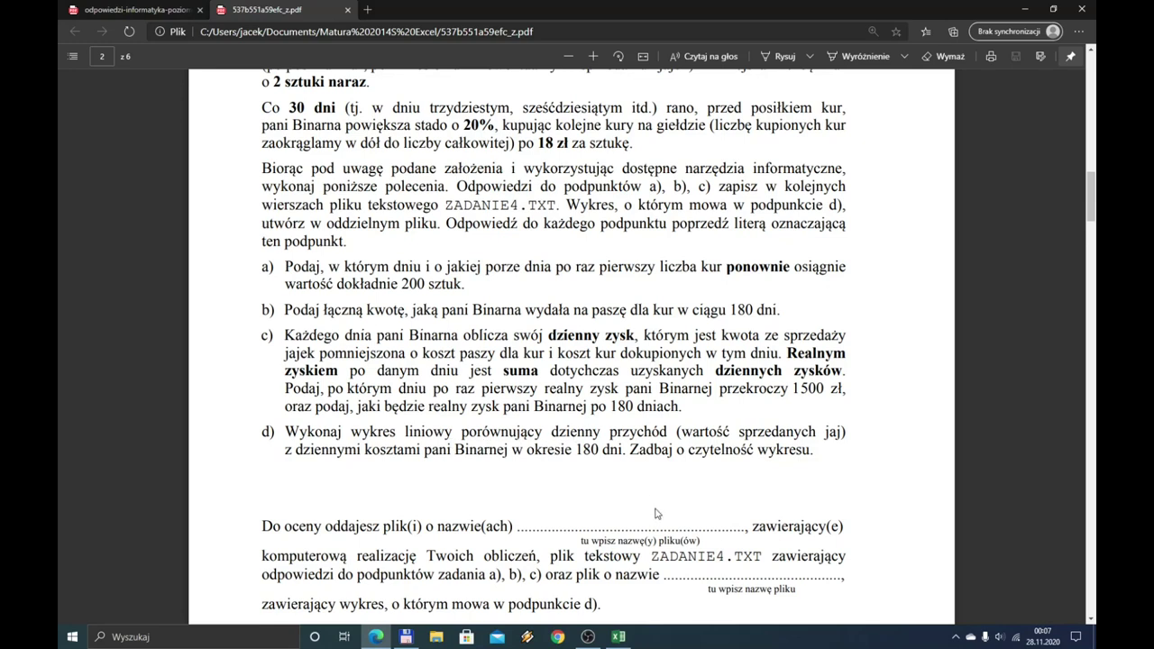
{"action": "left_click", "coordinate": [619, 637]}
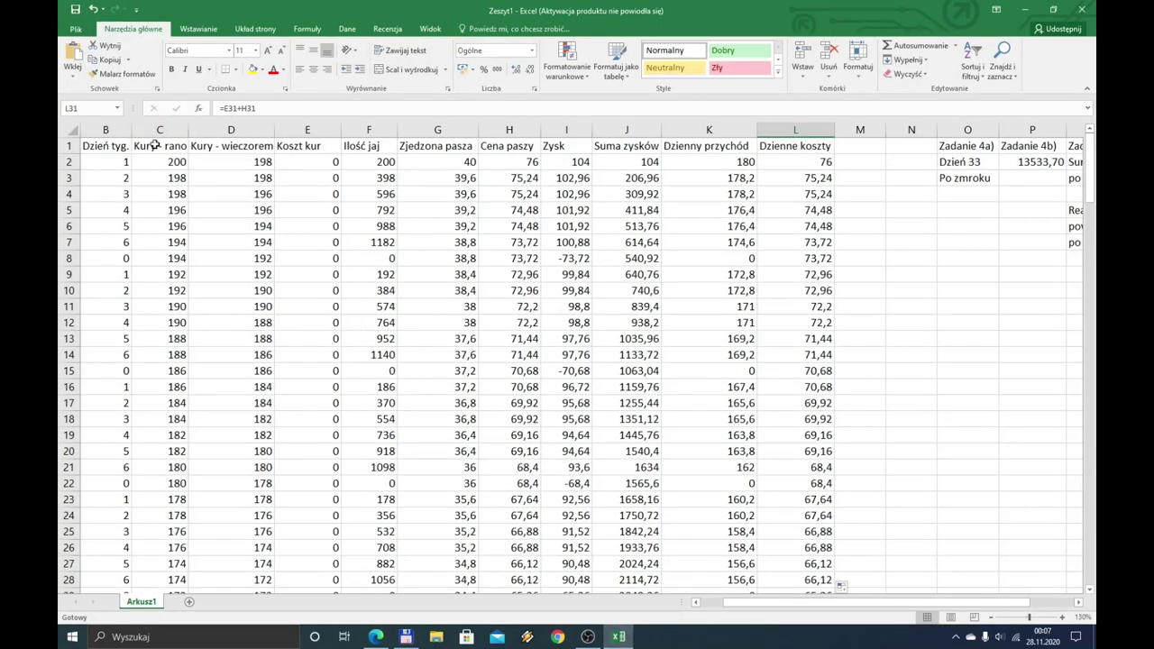
Select columns A, K and L together as the chart's source data
{"action": "left_click", "coordinate": [106, 129]}
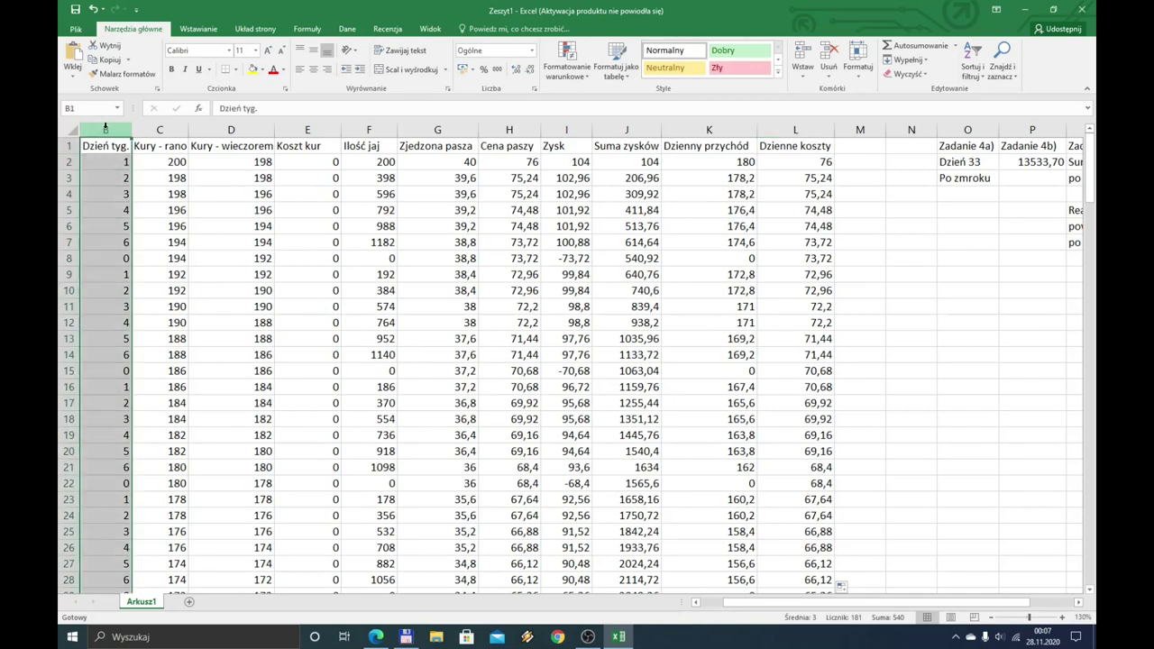
{"action": "left_click", "coordinate": [99, 194]}
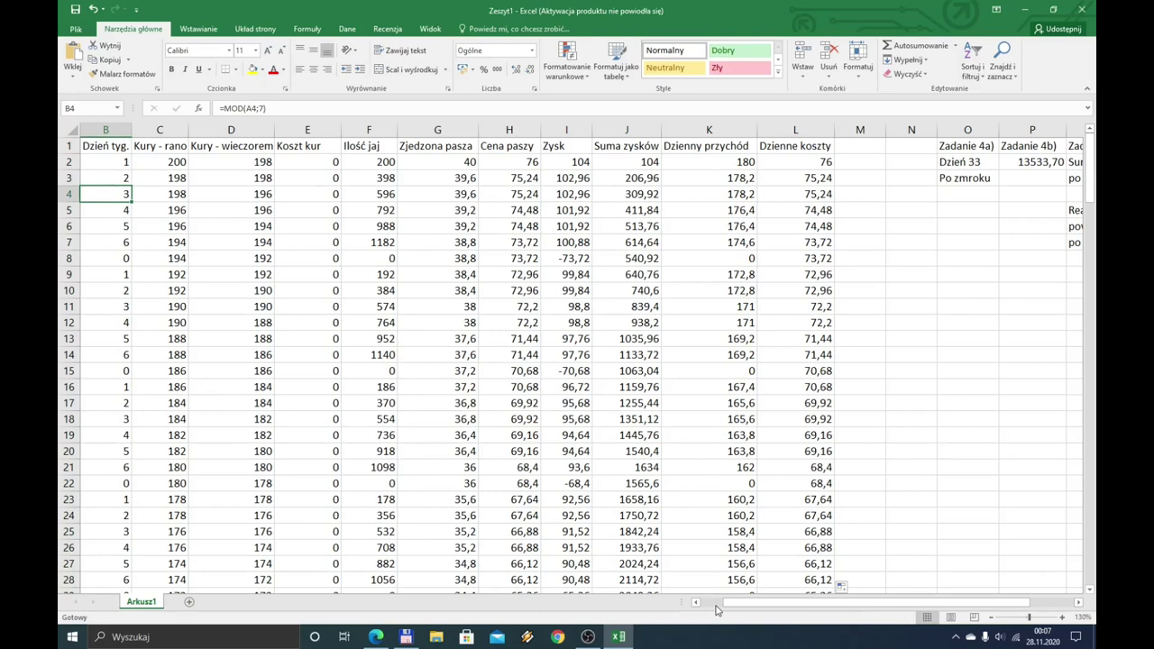
{"action": "left_click", "coordinate": [715, 603]}
{"action": "left_click", "coordinate": [104, 129]}
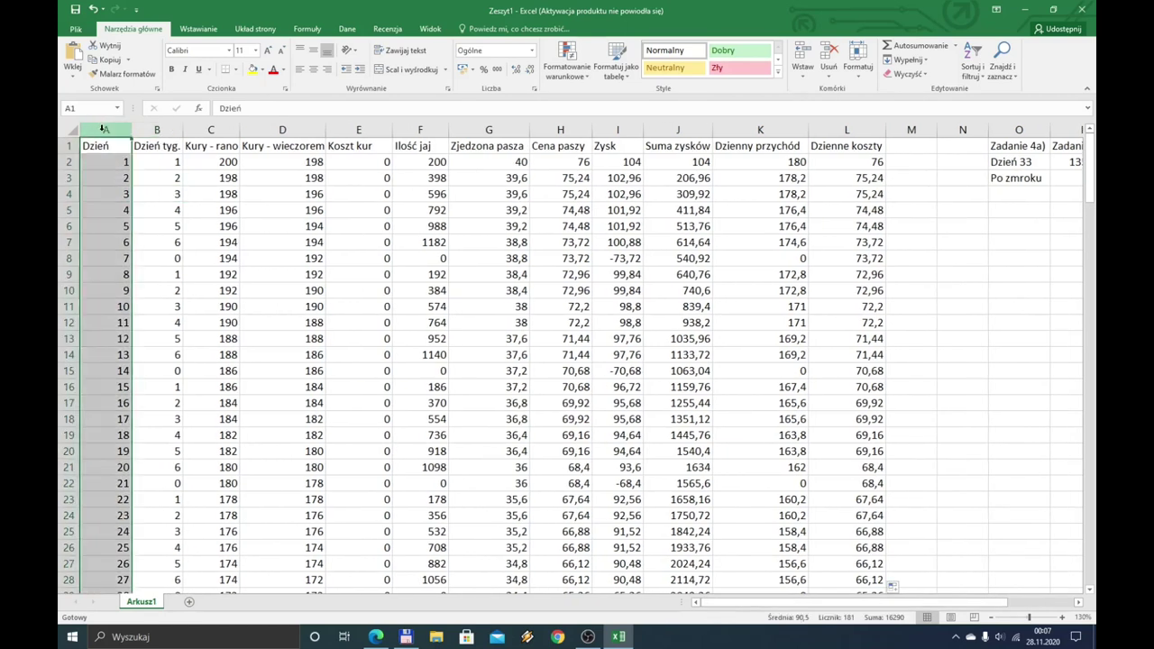
{"action": "left_click", "coordinate": [747, 129]}
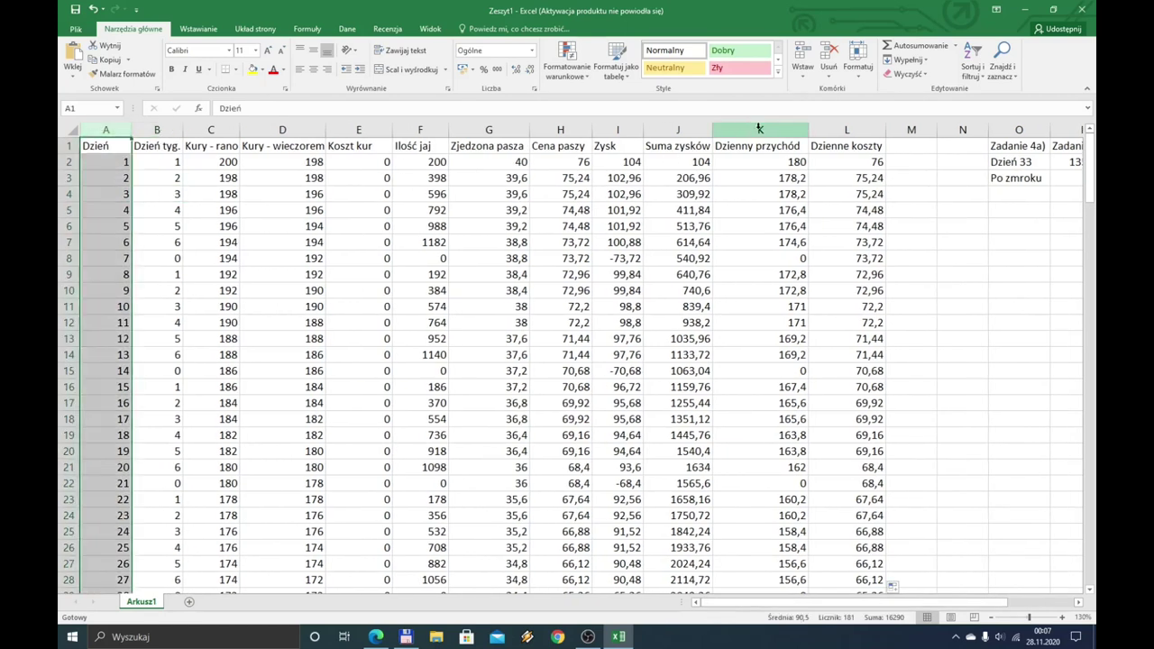
{"action": "left_click", "coordinate": [838, 129], "text": "ctrl"}
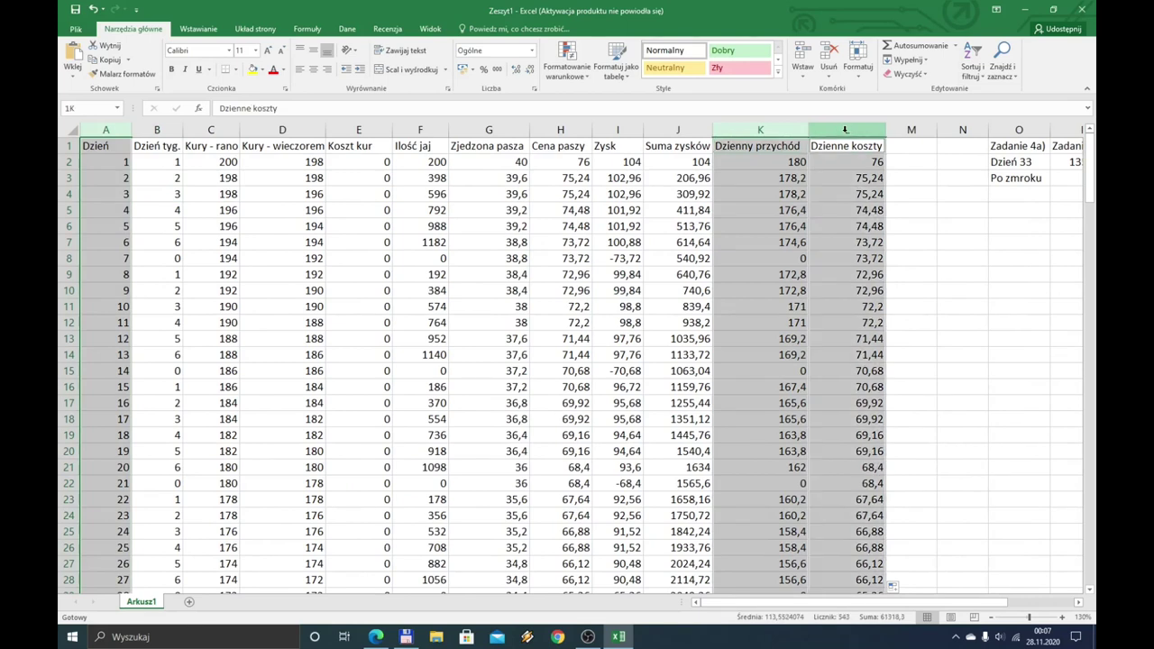
{"action": "left_click_drag", "start_coordinate": [913, 607], "coordinate": [983, 606]}
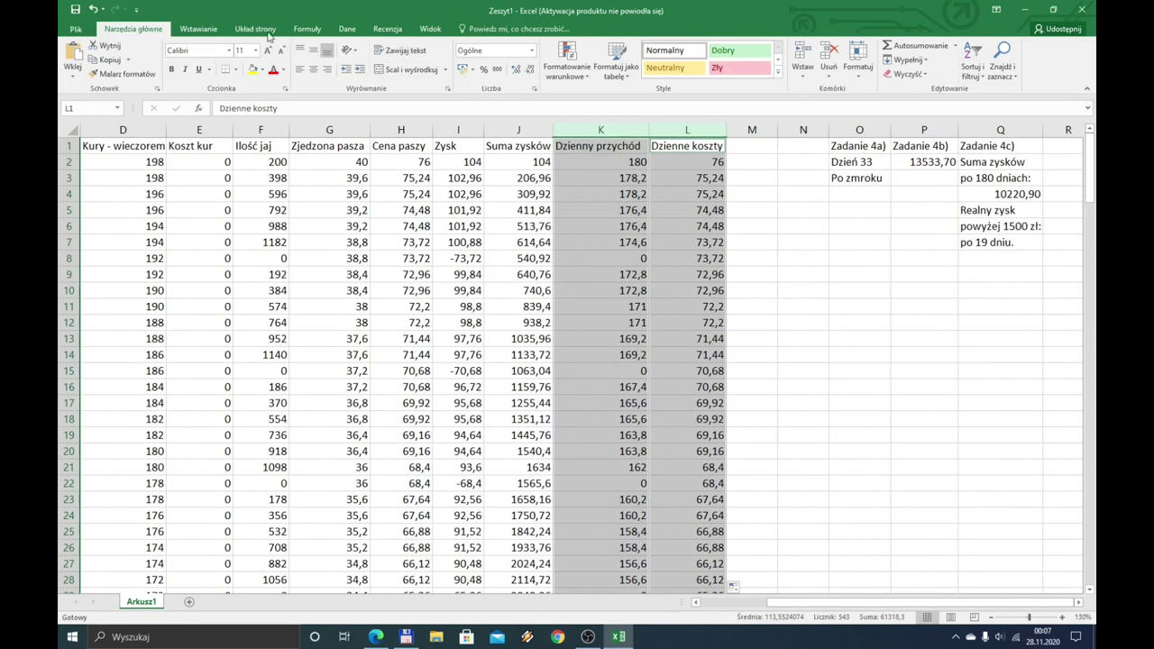
Insert a recommended Line chart of daily revenue and daily costs
{"action": "left_click", "coordinate": [202, 29]}
{"action": "left_click", "coordinate": [472, 79]}
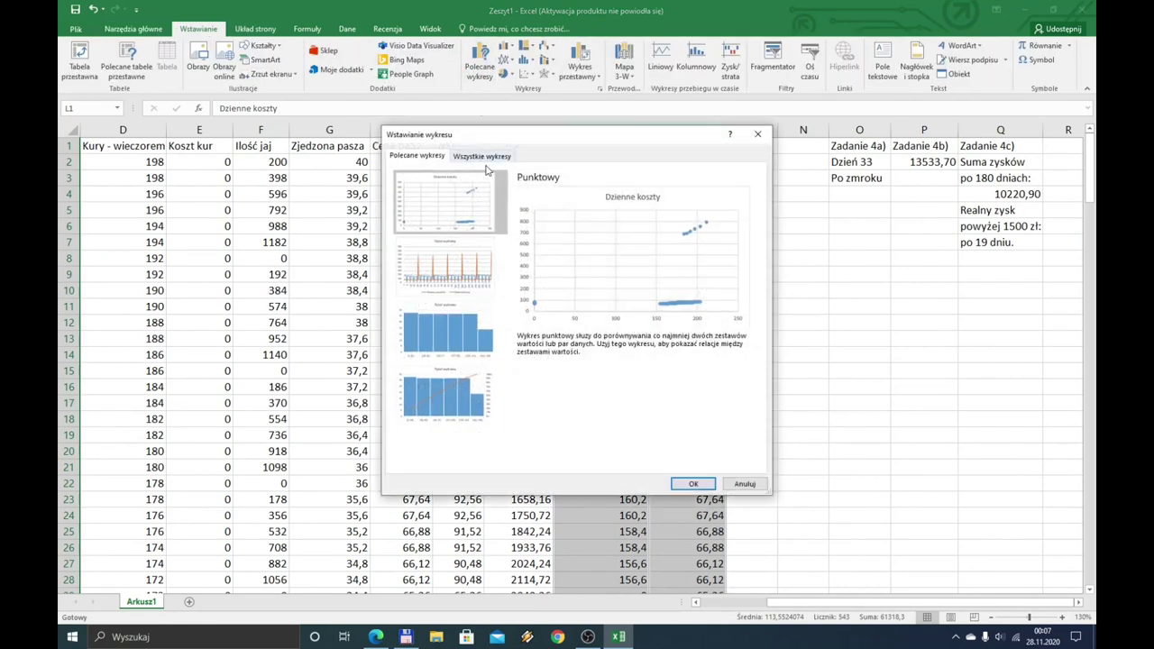
{"action": "left_click", "coordinate": [443, 267]}
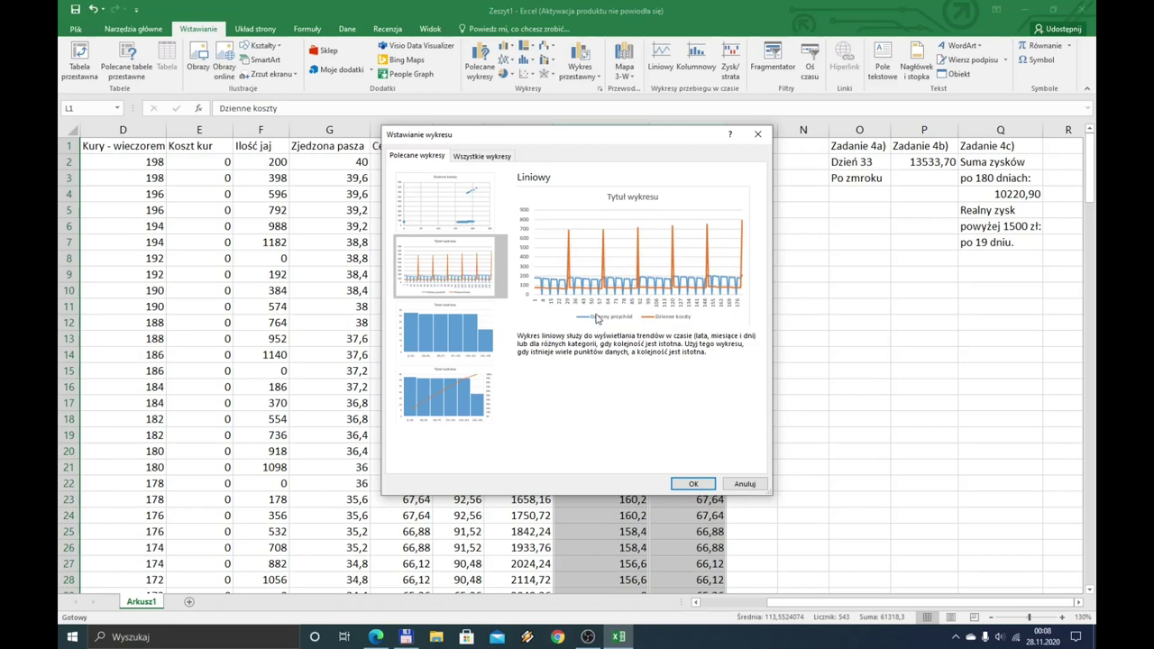
{"action": "left_click", "coordinate": [693, 484]}
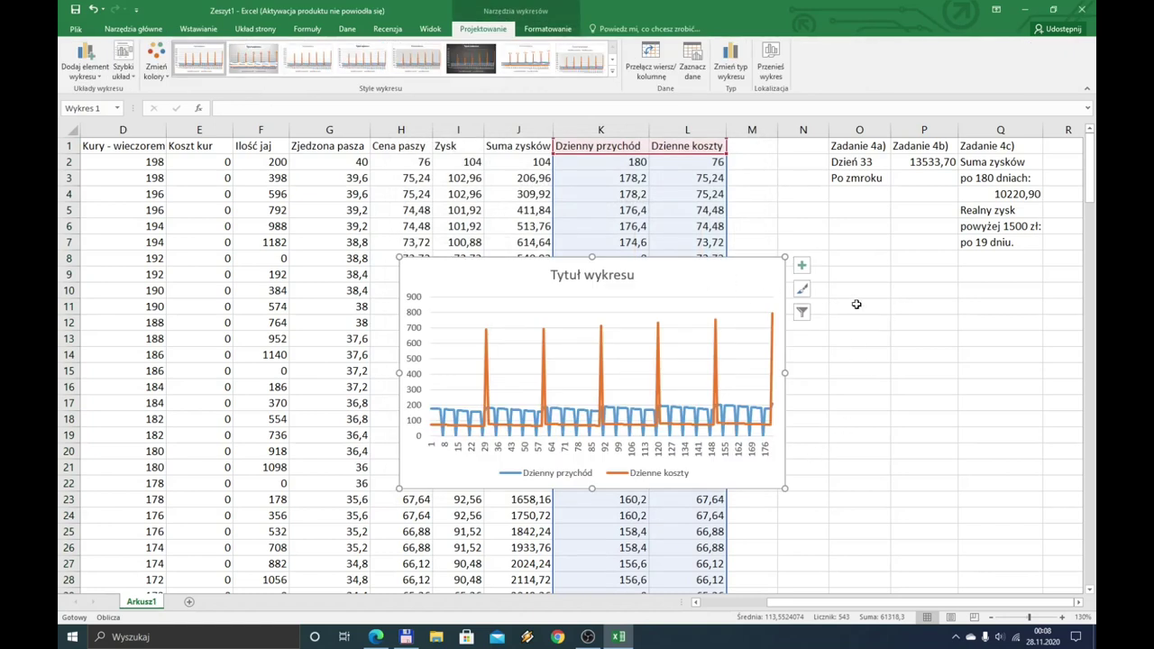
{"action": "left_click", "coordinate": [858, 294]}
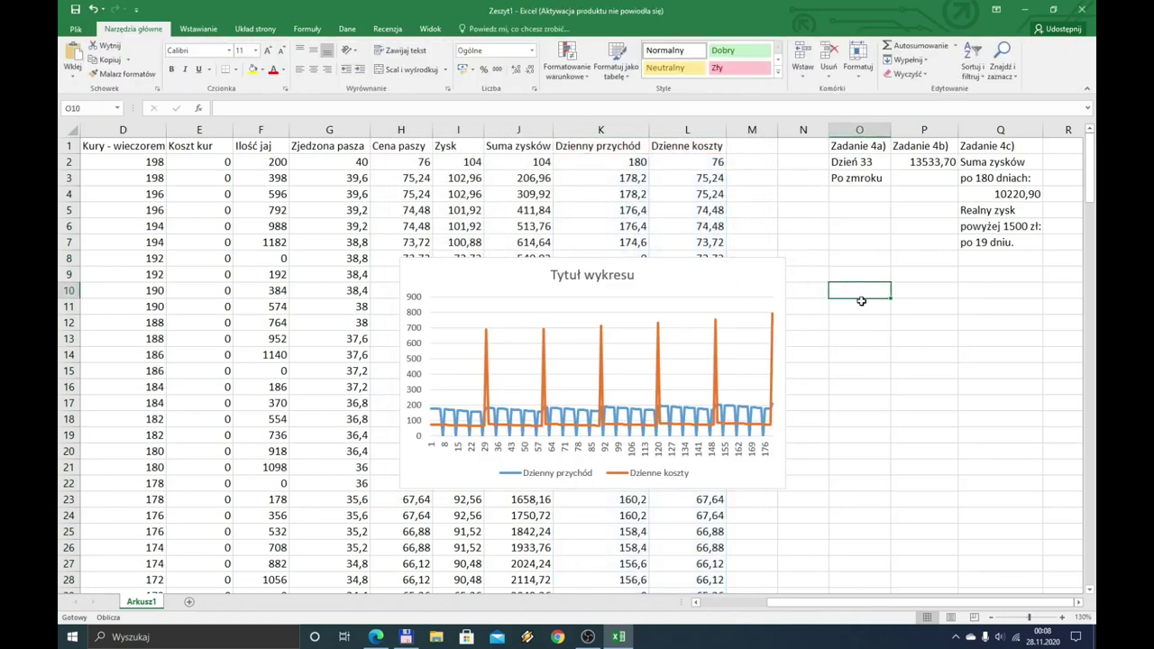
Type 'Zadanie 4d)' in O10 and move the chart beneath that label
{"action": "type", "text": "Zadanie"}
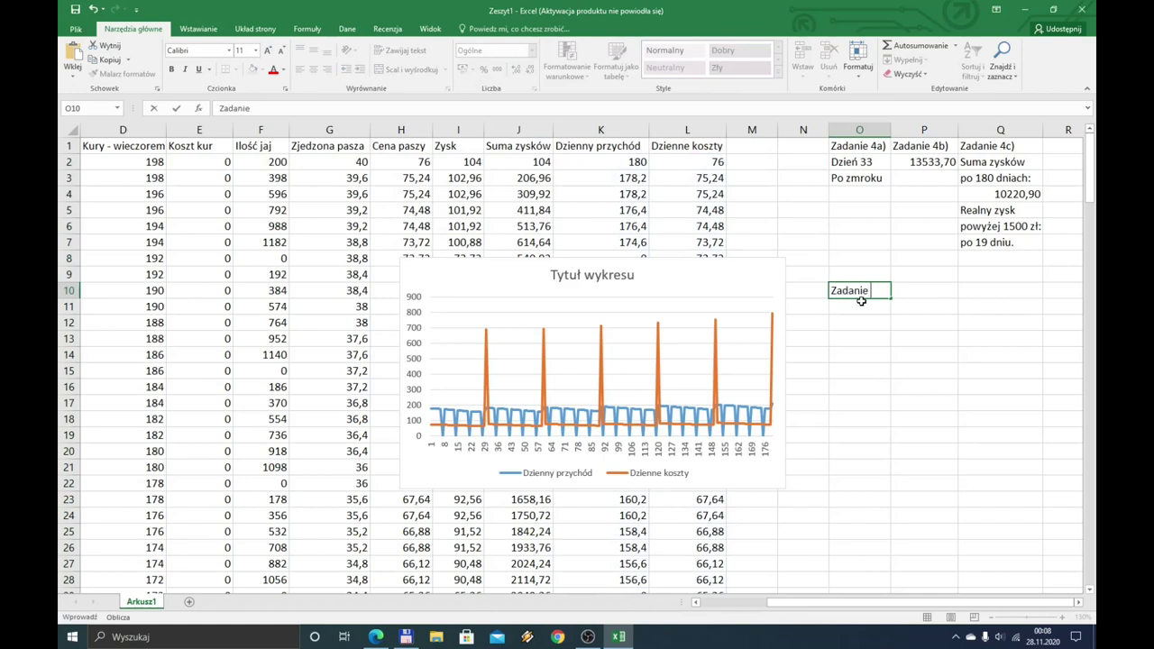
{"action": "type", "text": " 4"}
{"action": "type", "text": "d"}
{"action": "mouse_move", "coordinate": [504, 268]}
{"action": "left_mouse_down"}
{"action": "mouse_move", "coordinate": [887, 352]}
{"action": "mouse_move", "coordinate": [909, 335]}
{"action": "left_mouse_up"}
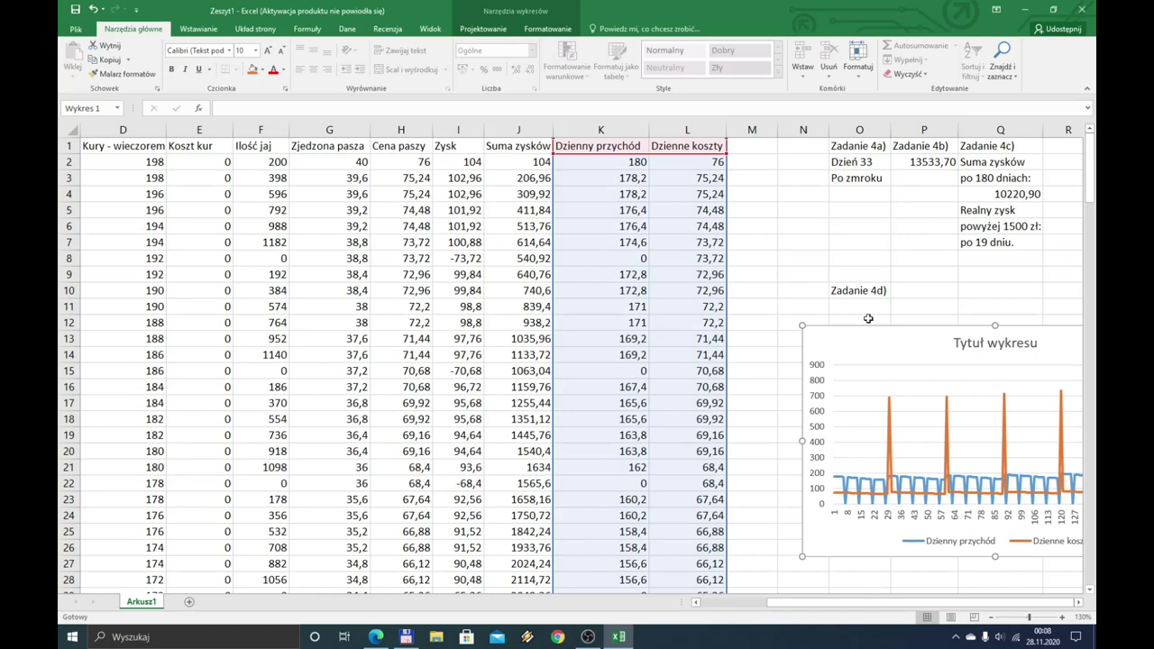
{"action": "left_click", "coordinate": [874, 306]}
{"action": "key", "text": "Right"}
{"action": "key", "text": "Right"}
{"action": "key", "text": "Right"}
{"action": "key", "text": "Right"}
{"action": "key", "text": "Right"}
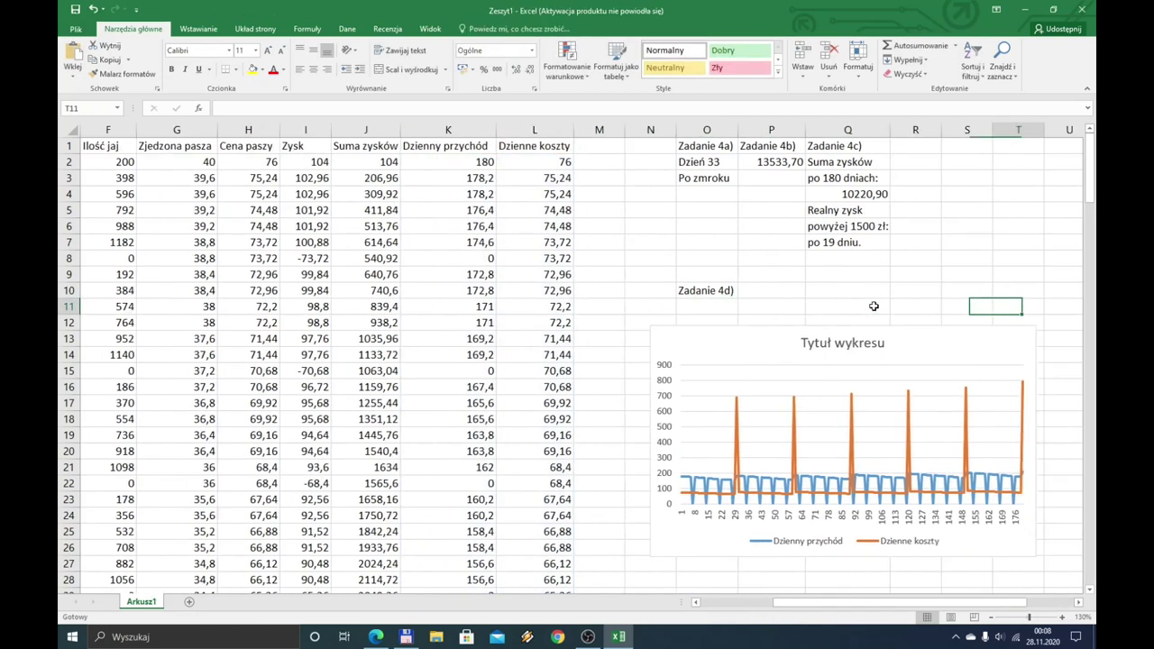
{"action": "key", "text": "Right"}
{"action": "key", "text": "Right"}
{"action": "key", "text": "Right"}
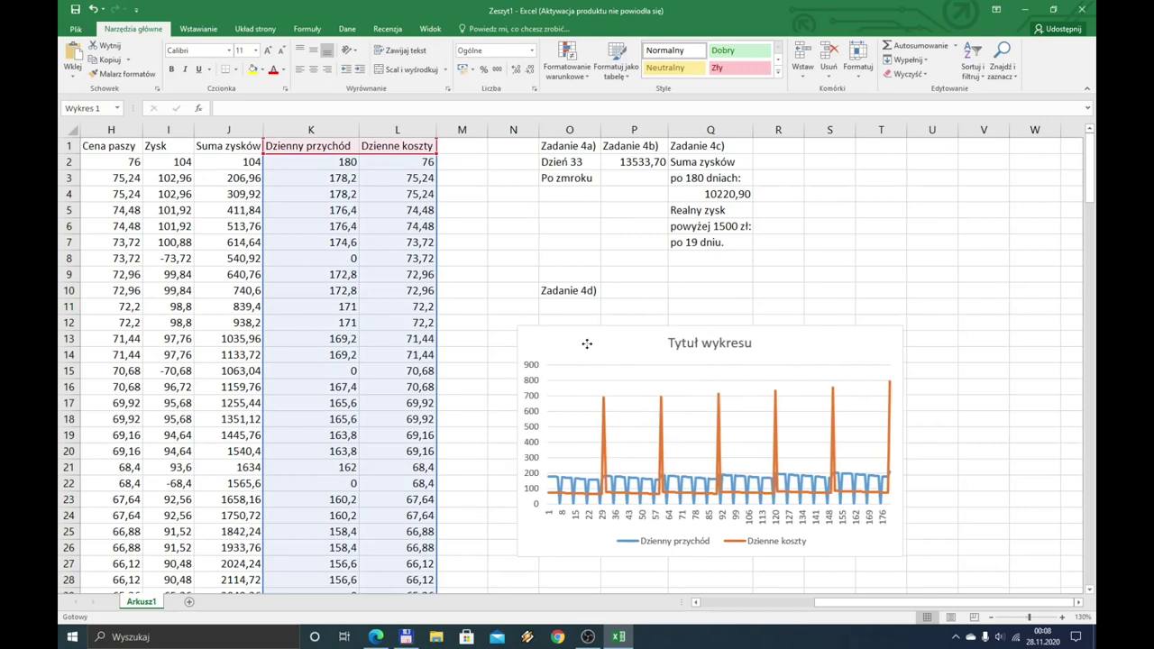
Replace the placeholder chart title 'Tytuł wykresu' with 'Przychody i koszty'
{"action": "left_click_drag", "start_coordinate": [579, 344], "coordinate": [607, 316]}
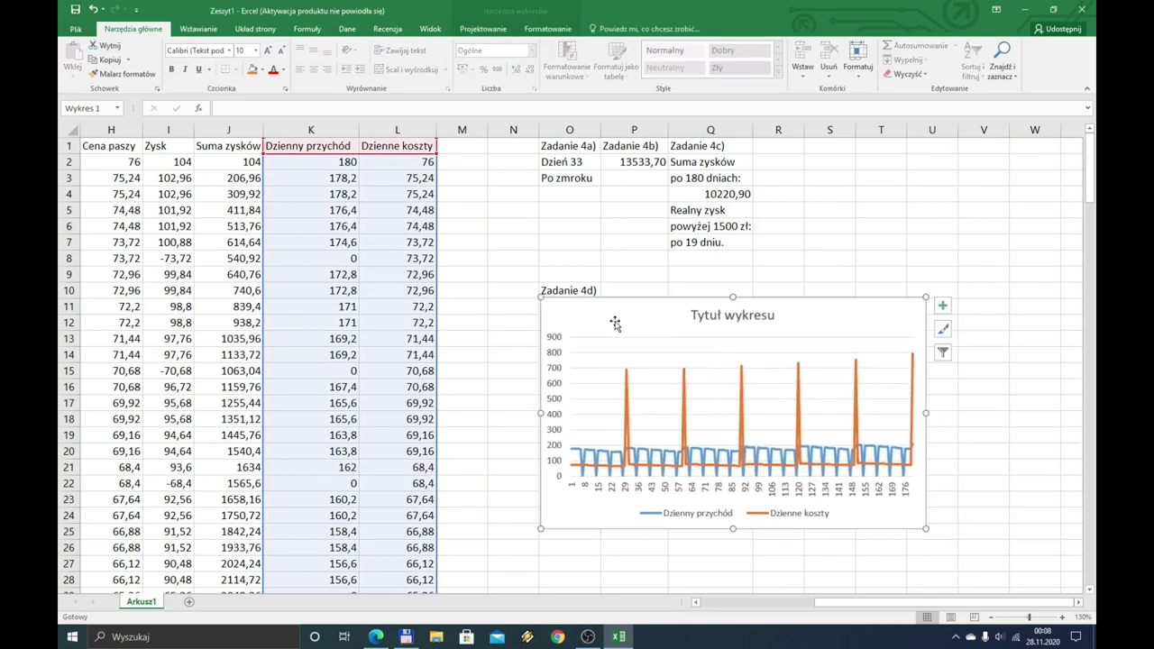
{"action": "left_click", "coordinate": [724, 316]}
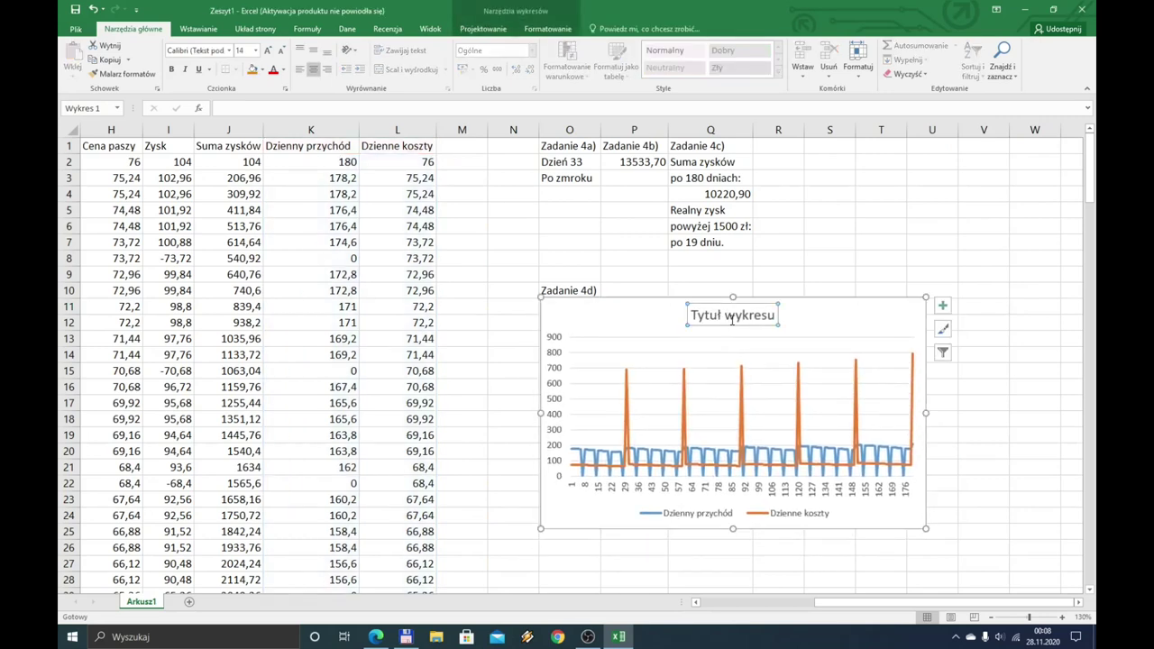
{"action": "left_click", "coordinate": [735, 316]}
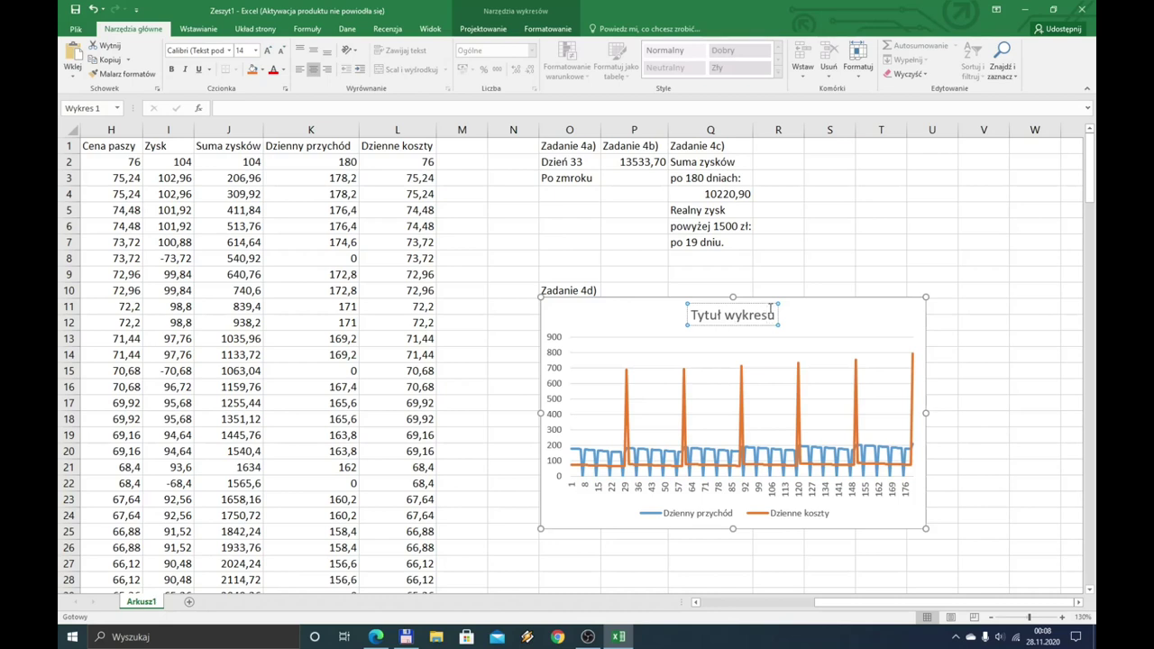
{"action": "key", "text": "BackSpace"}
{"action": "key", "text": "BackSpace"}
{"action": "key", "text": "BackSpace"}
{"action": "key", "text": "BackSpace"}
{"action": "key", "text": "BackSpace"}
{"action": "key", "text": "BackSpace"}
{"action": "key", "text": "BackSpace"}
{"action": "key", "text": "BackSpace"}
{"action": "key", "text": "BackSpace"}
{"action": "key", "text": "BackSpace"}
{"action": "key", "text": "BackSpace"}
{"action": "key", "text": "BackSpace"}
{"action": "key", "text": "BackSpace"}
{"action": "type", "text": "Przychody"}
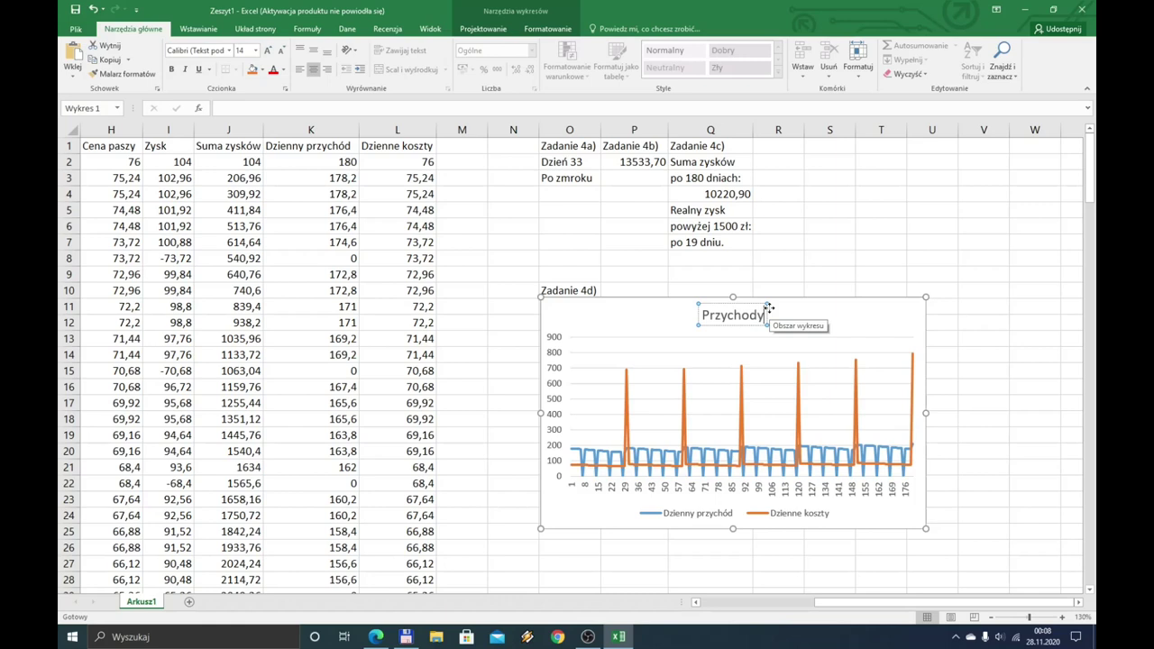
{"action": "type", "text": " i"}
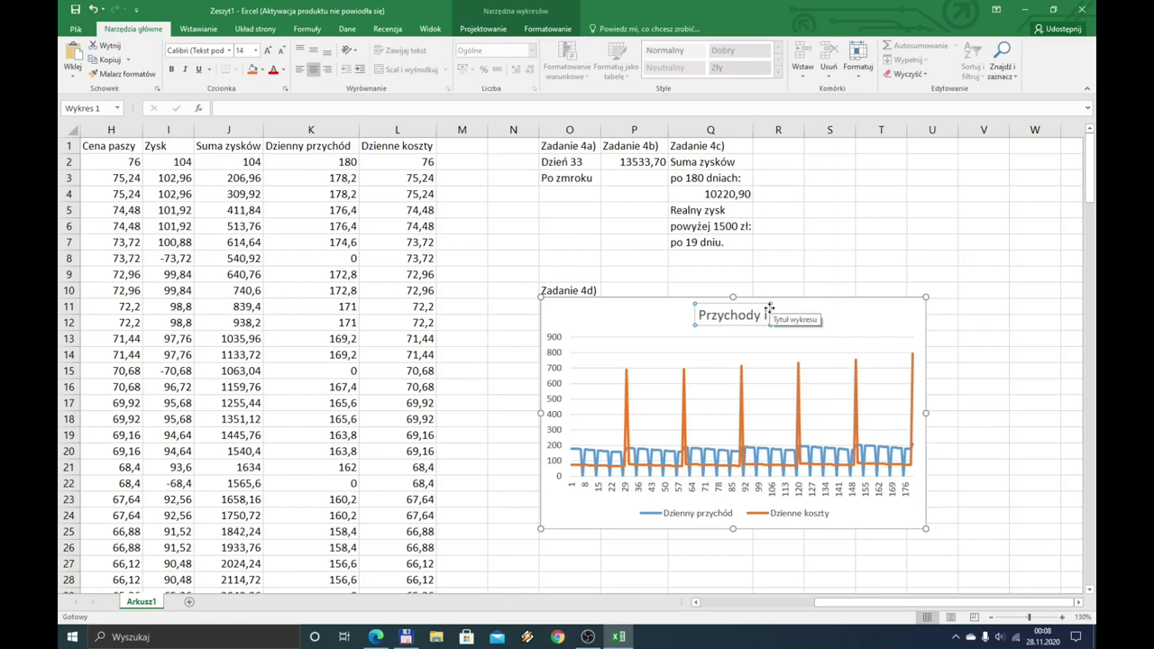
{"action": "type", "text": " koszty"}
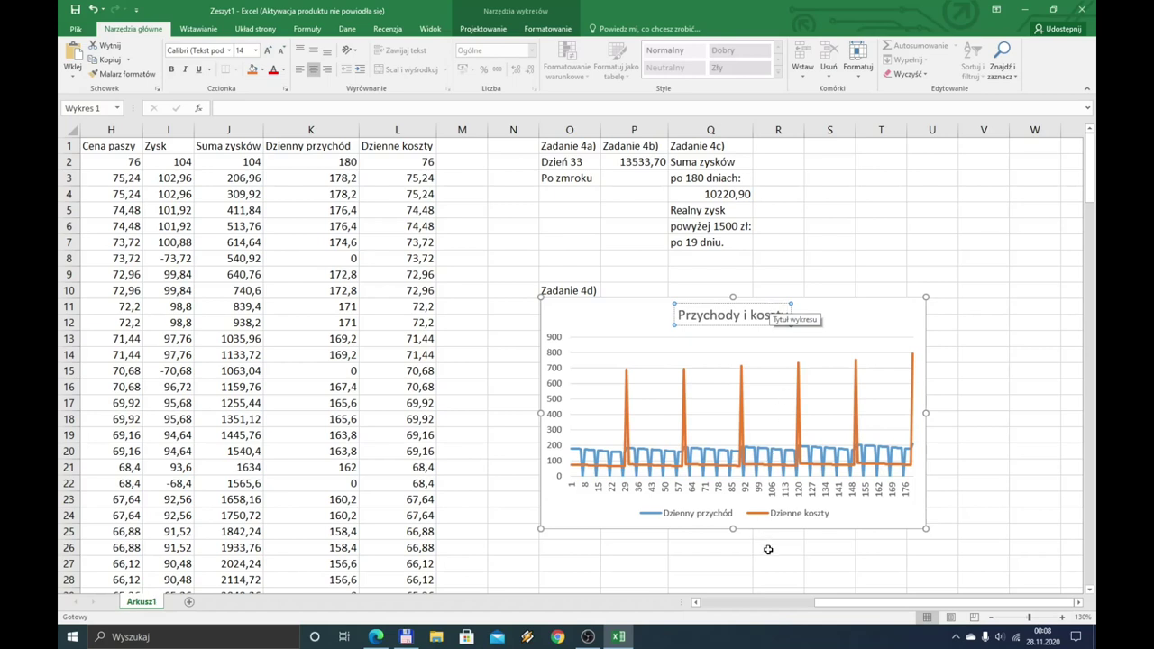
{"action": "left_click", "coordinate": [773, 547]}
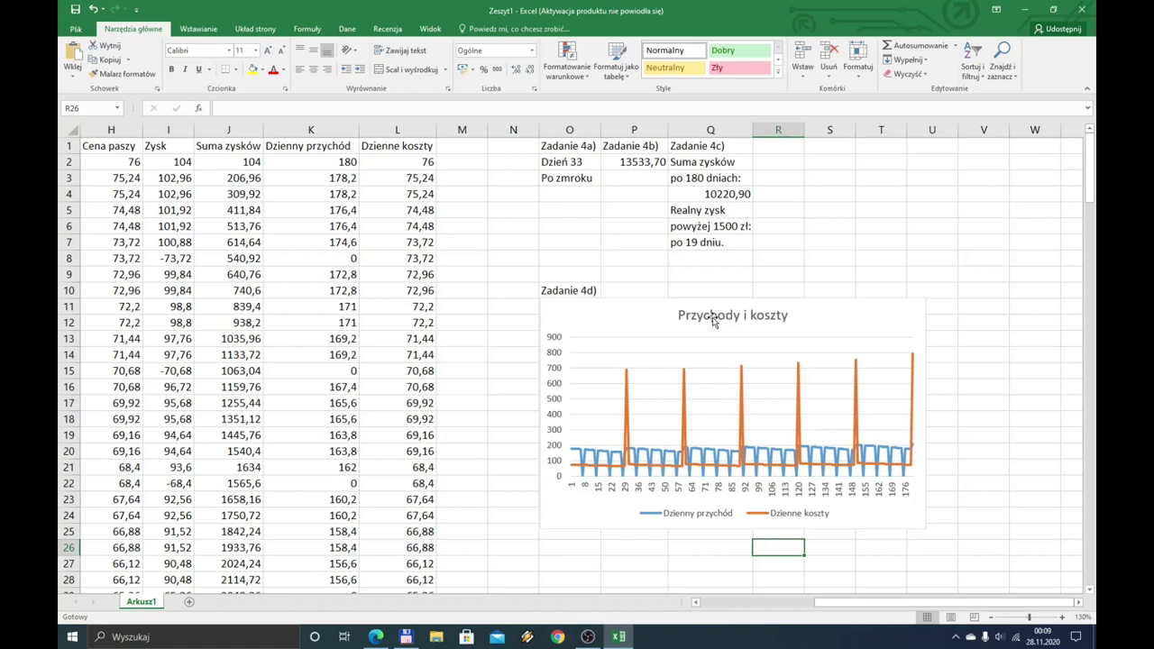
Turn on axis titles and name the vertical axis 'Wartość w złotych'
{"action": "left_click", "coordinate": [833, 310]}
{"action": "left_click", "coordinate": [941, 306]}
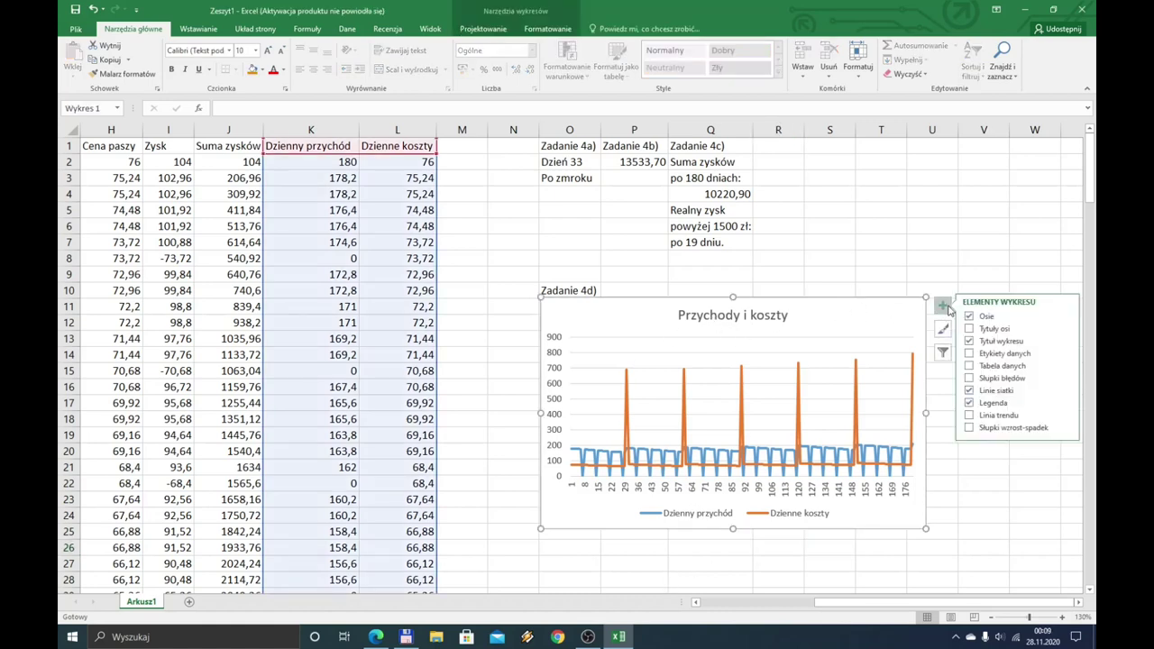
{"action": "left_click", "coordinate": [972, 328]}
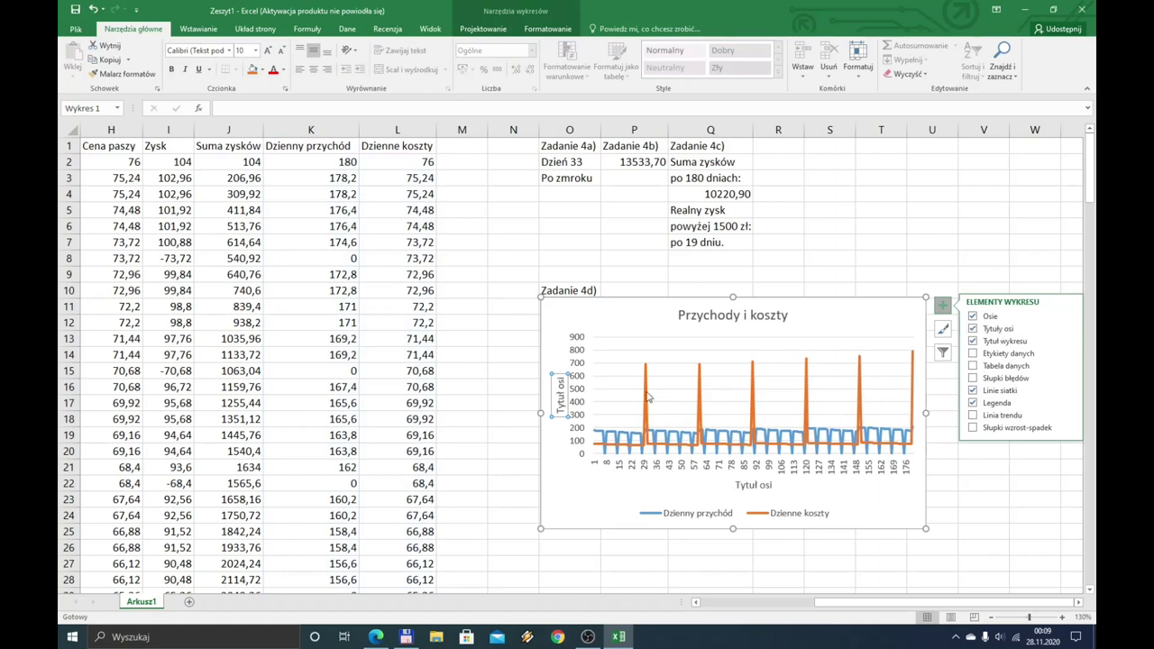
{"action": "left_click", "coordinate": [561, 391]}
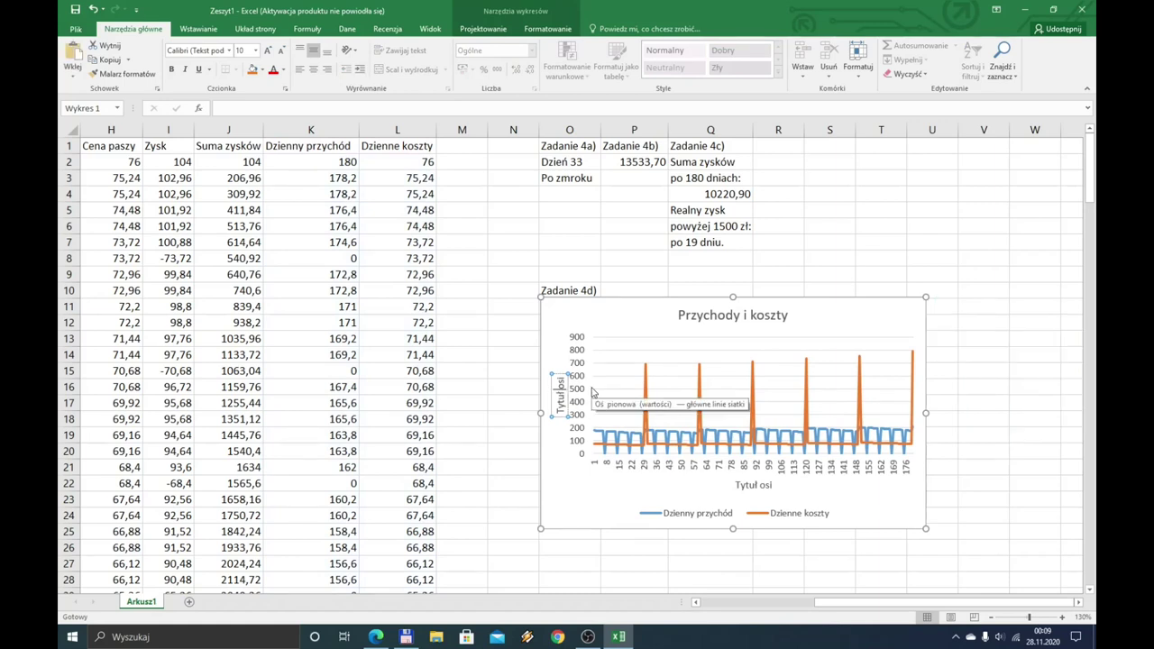
{"action": "key", "text": "BackSpace"}
{"action": "key", "text": "BackSpace"}
{"action": "key", "text": "BackSpace"}
{"action": "key", "text": "BackSpace"}
{"action": "key", "text": "BackSpace"}
{"action": "key", "text": "BackSpace"}
{"action": "key", "text": "BackSpace"}
{"action": "key", "text": "BackSpace"}
{"action": "key", "text": "BackSpace"}
{"action": "type", "text": "Wartość w złotych"}
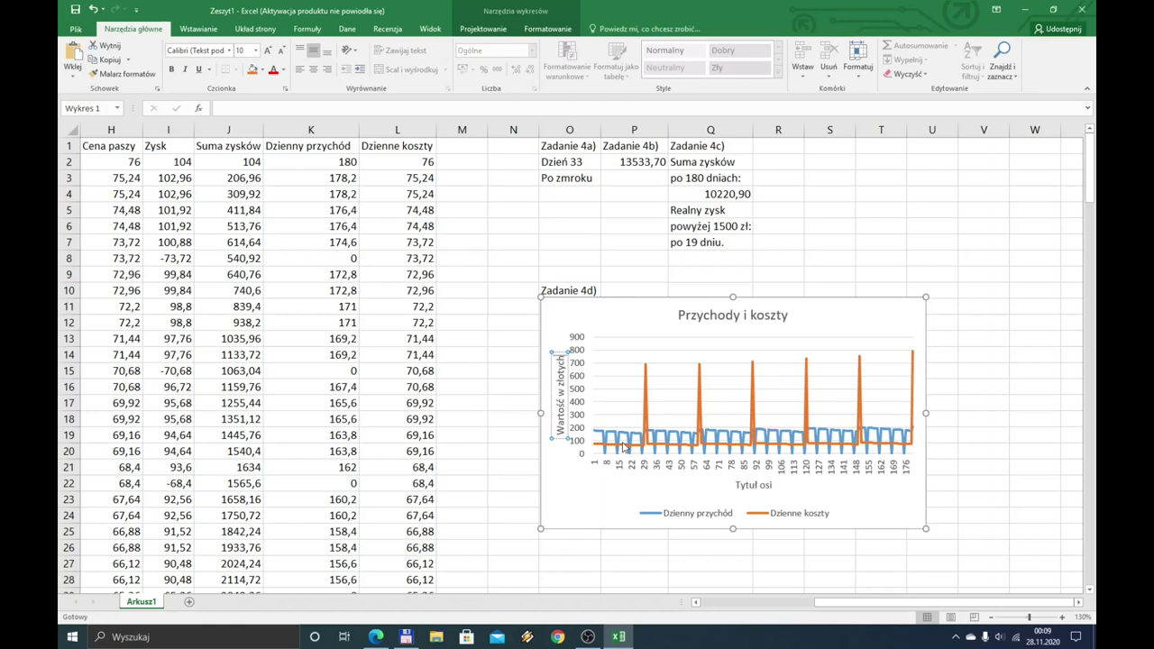
Name the horizontal axis title 'Dni'
{"action": "left_click", "coordinate": [748, 486]}
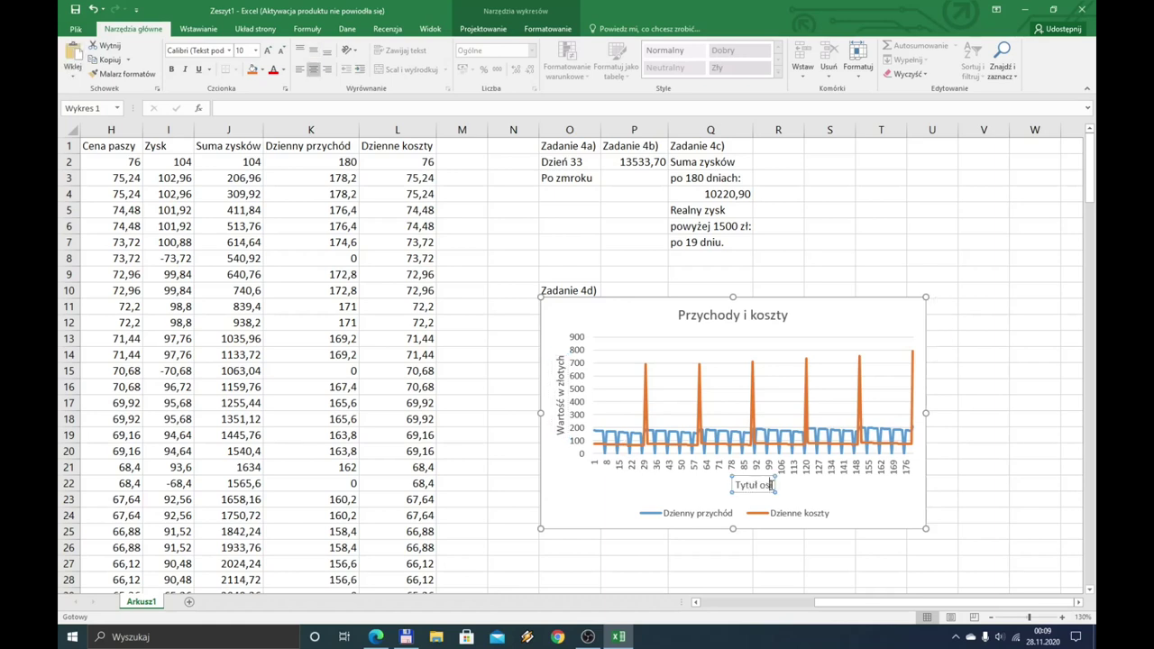
{"action": "key", "text": "BackSpace"}
{"action": "key", "text": "BackSpace"}
{"action": "key", "text": "BackSpace"}
{"action": "key", "text": "BackSpace"}
{"action": "key", "text": "BackSpace"}
{"action": "key", "text": "BackSpace"}
{"action": "key", "text": "BackSpace"}
{"action": "key", "text": "BackSpace"}
{"action": "key", "text": "BackSpace"}
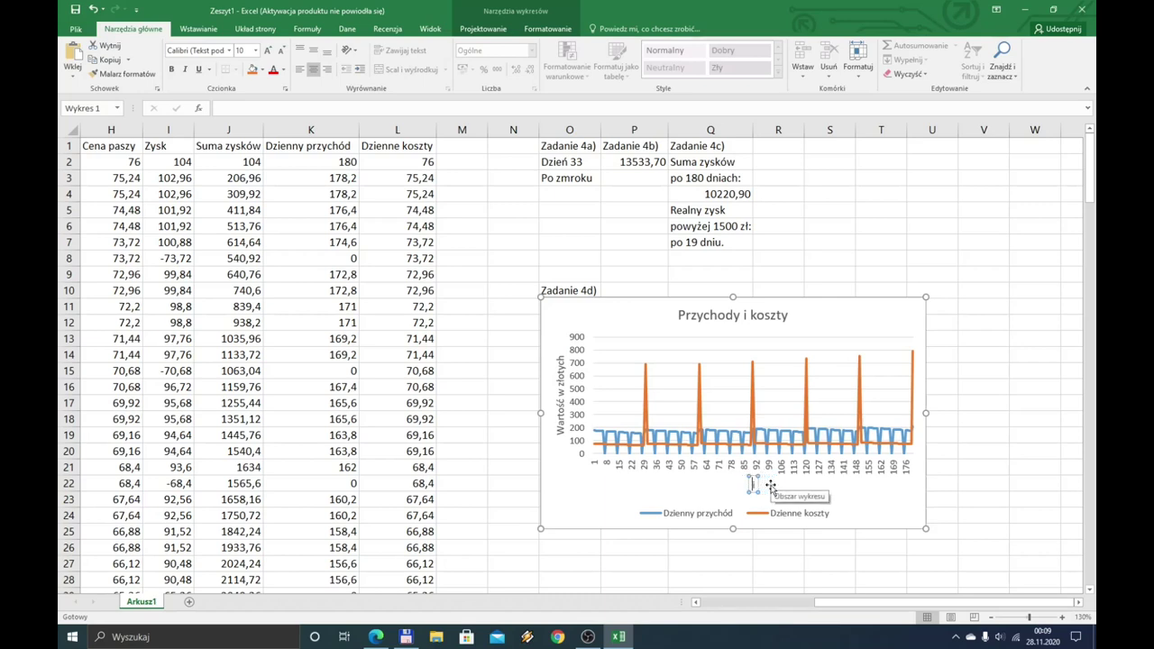
{"action": "type", "text": "Dnii"}
{"action": "left_click", "coordinate": [633, 547]}
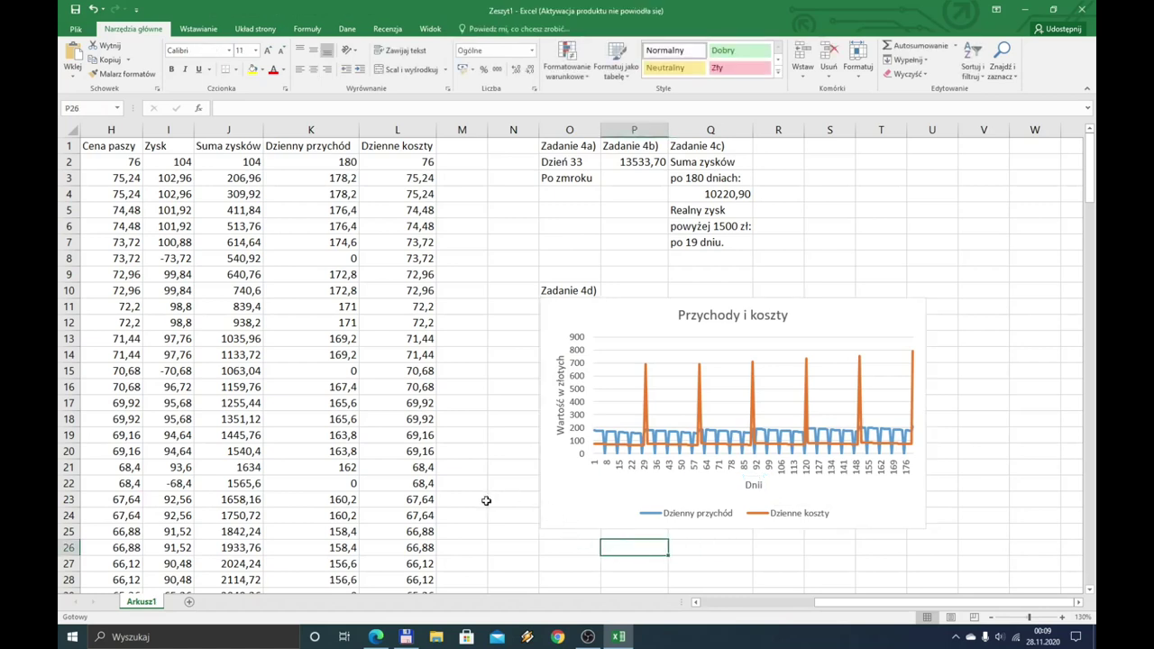
{"action": "left_click", "coordinate": [753, 485]}
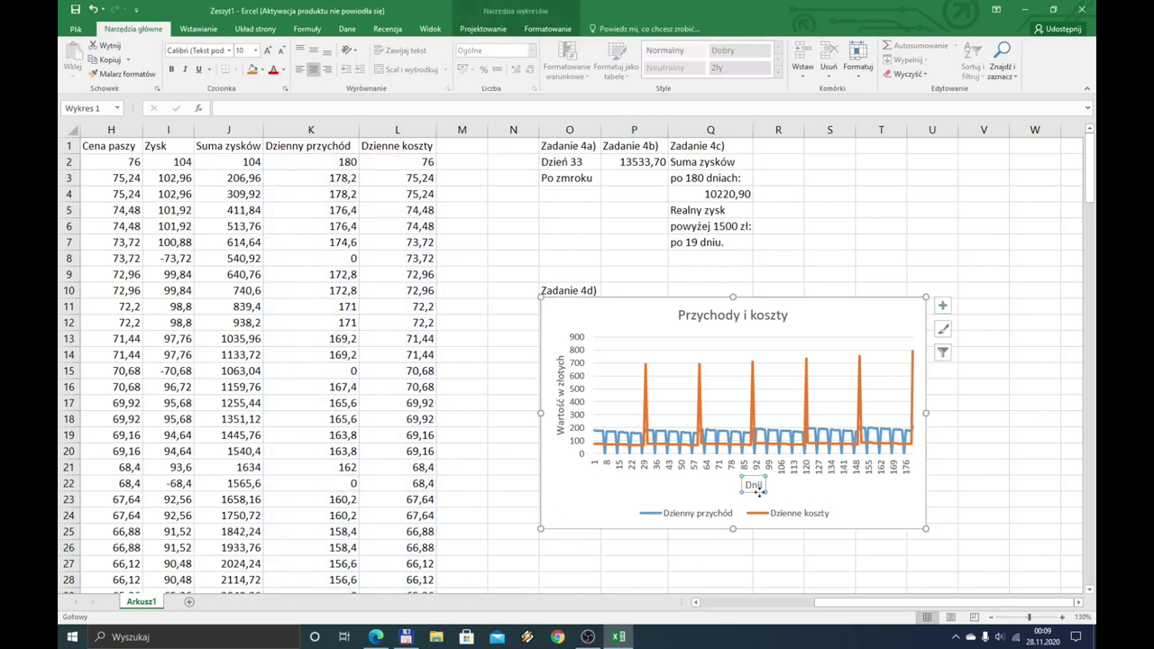
{"action": "left_click", "coordinate": [757, 485]}
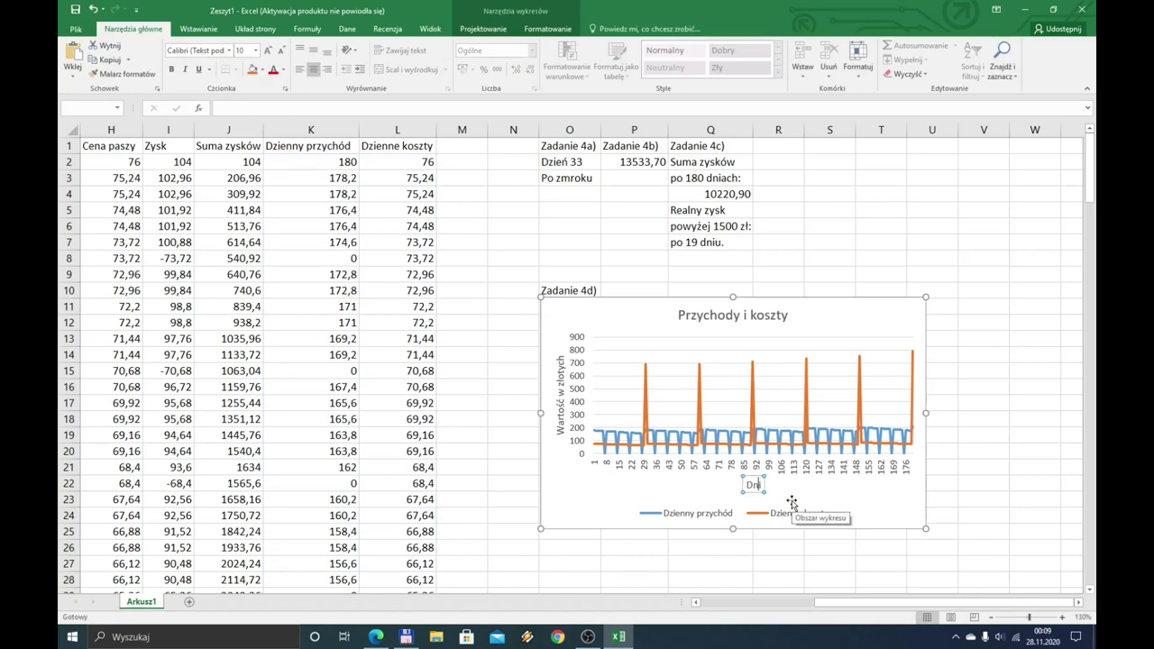
{"action": "left_click", "coordinate": [694, 551]}
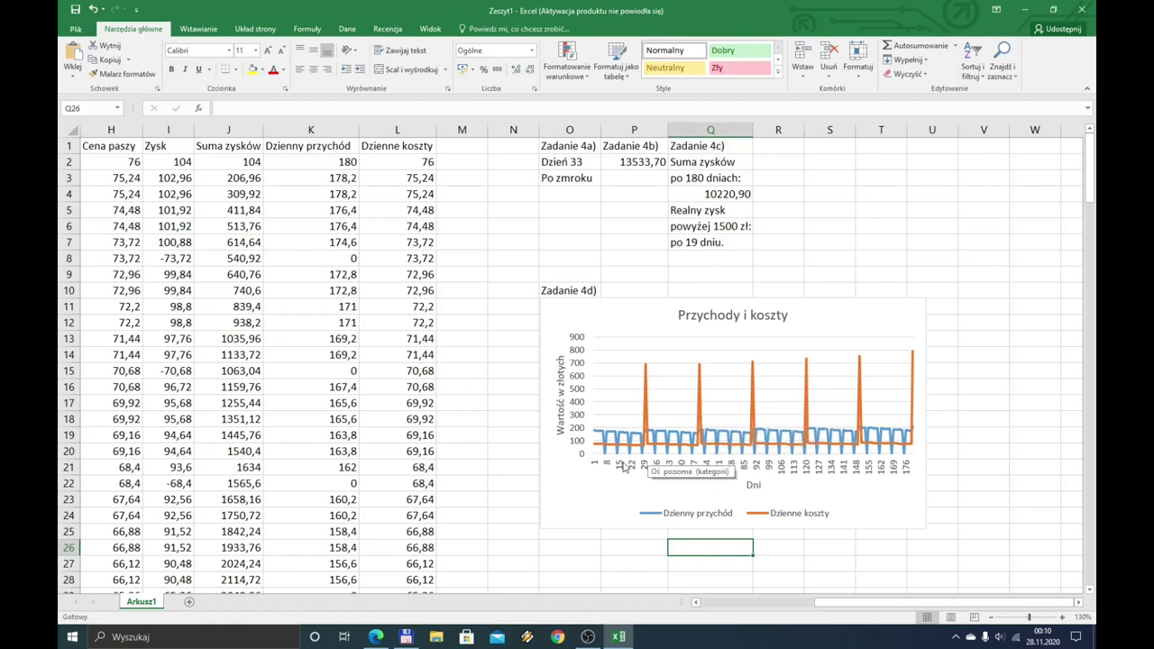
Compare with the Zadanie 4 d) model chart in the answers PDF, then return to Excel
{"action": "left_click", "coordinate": [135, 9]}
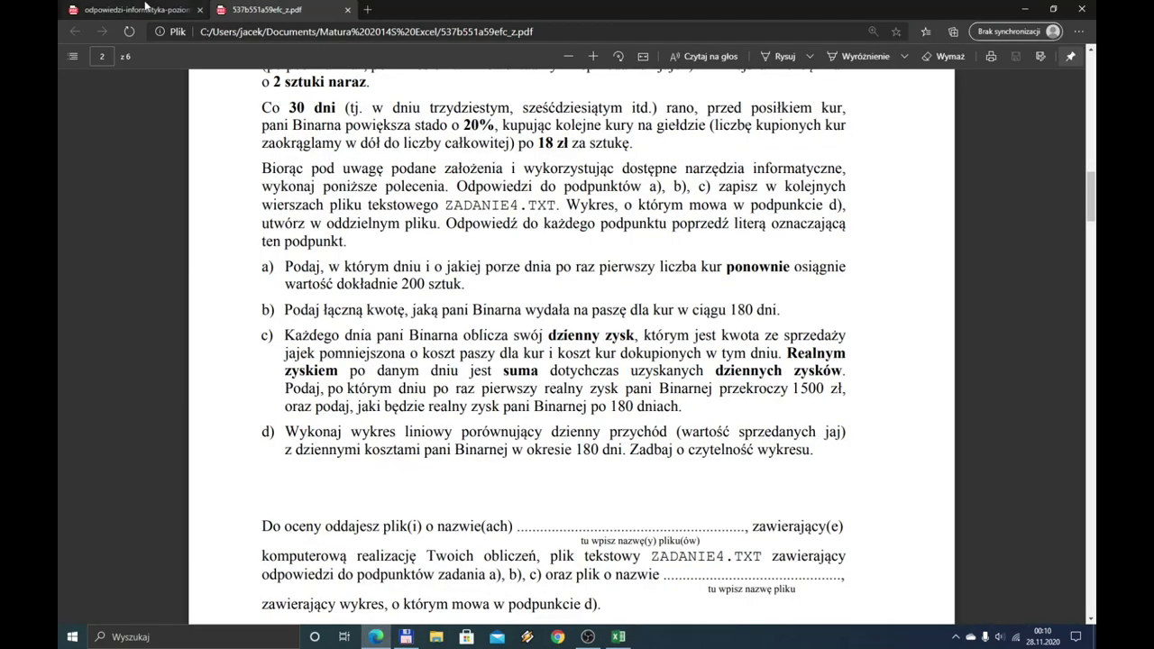
{"action": "scroll", "coordinate": [460, 253], "scroll_direction": "down", "scroll_amount": 5}
{"action": "scroll", "coordinate": [470, 281], "scroll_direction": "down", "scroll_amount": 3}
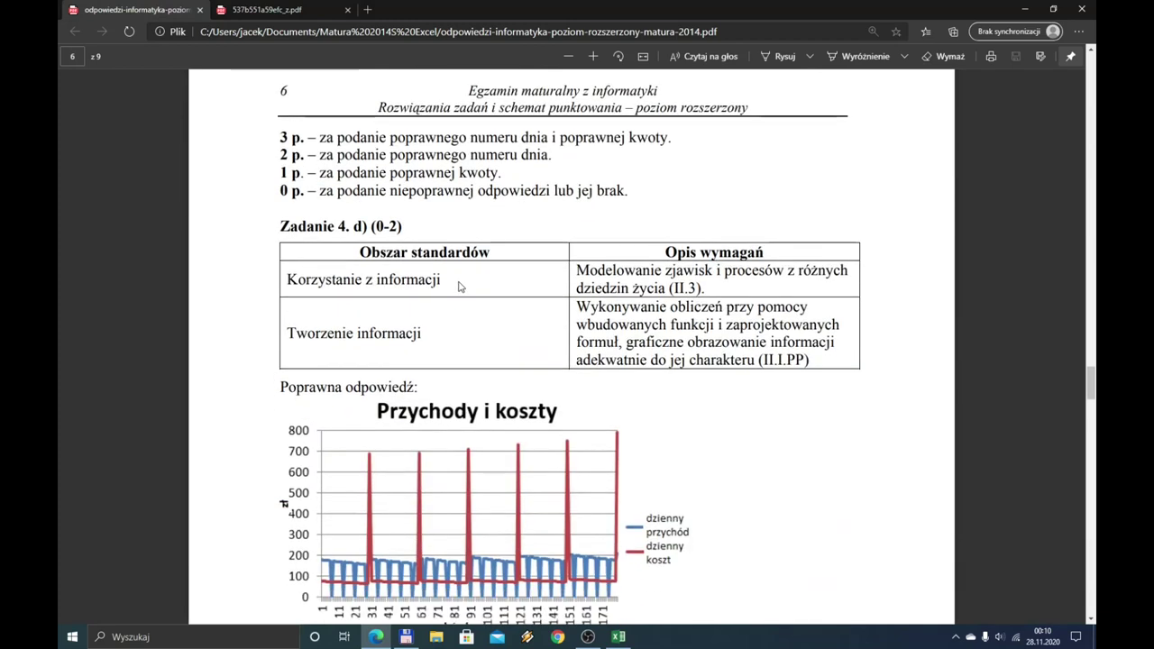
{"action": "scroll", "coordinate": [425, 387], "scroll_direction": "down", "scroll_amount": 2}
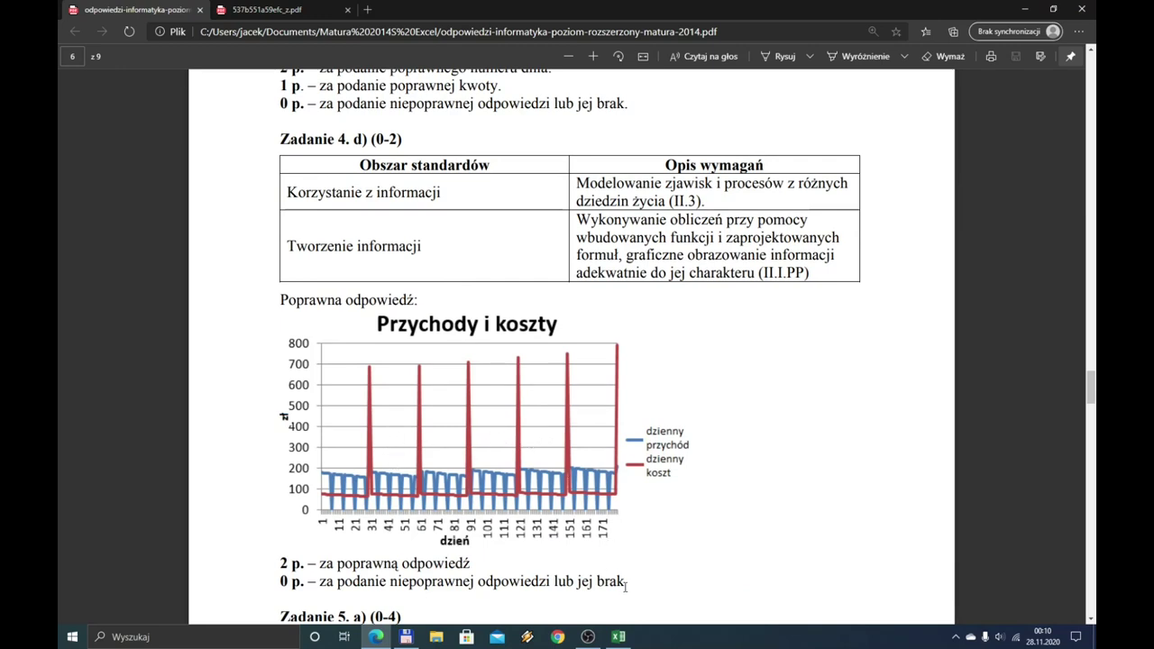
{"action": "left_click", "coordinate": [618, 637]}
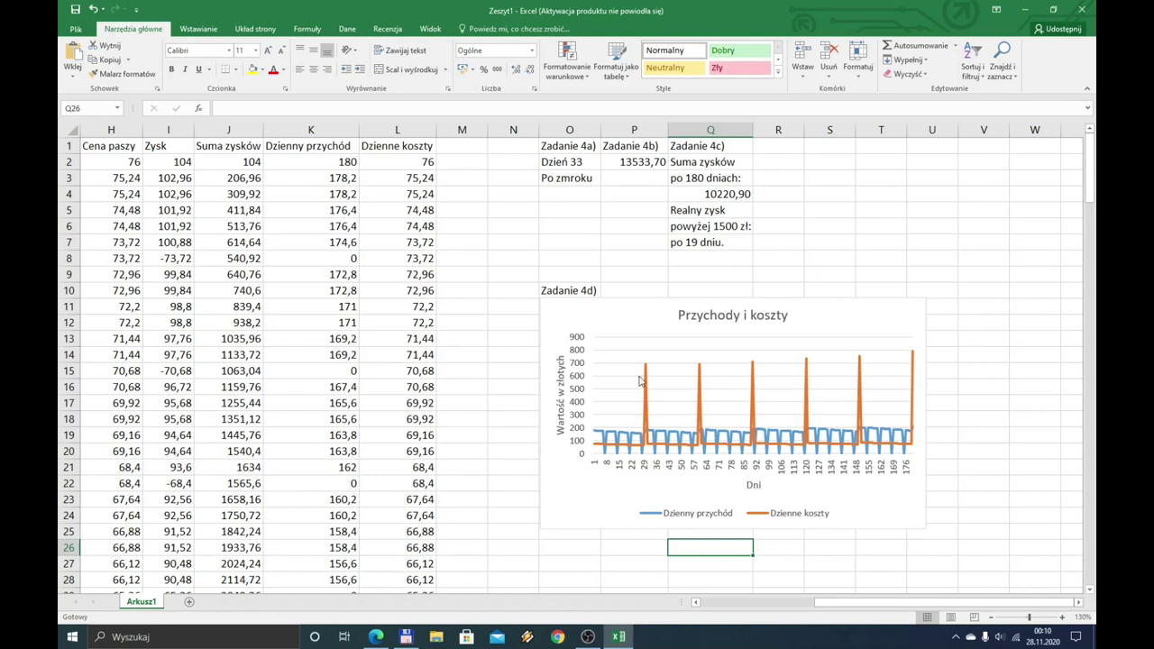
Fill the Zadanie 4a–4d heading cells O1, P1, Q1 and O10 orange
{"action": "left_click", "coordinate": [564, 150]}
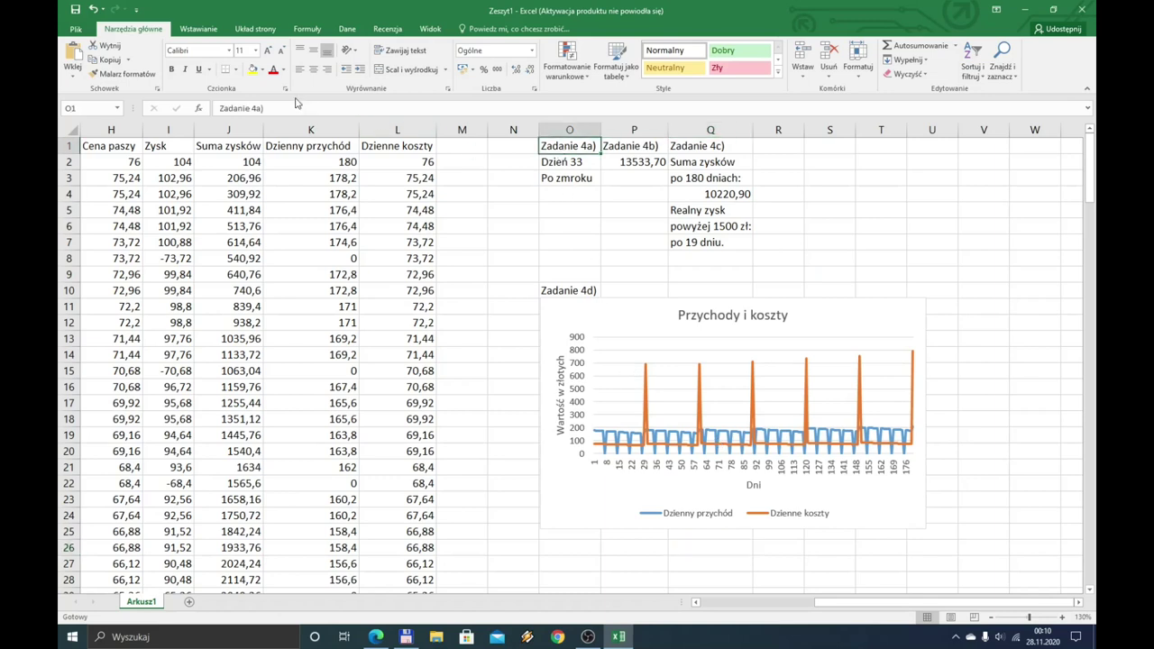
{"action": "left_click", "coordinate": [263, 70]}
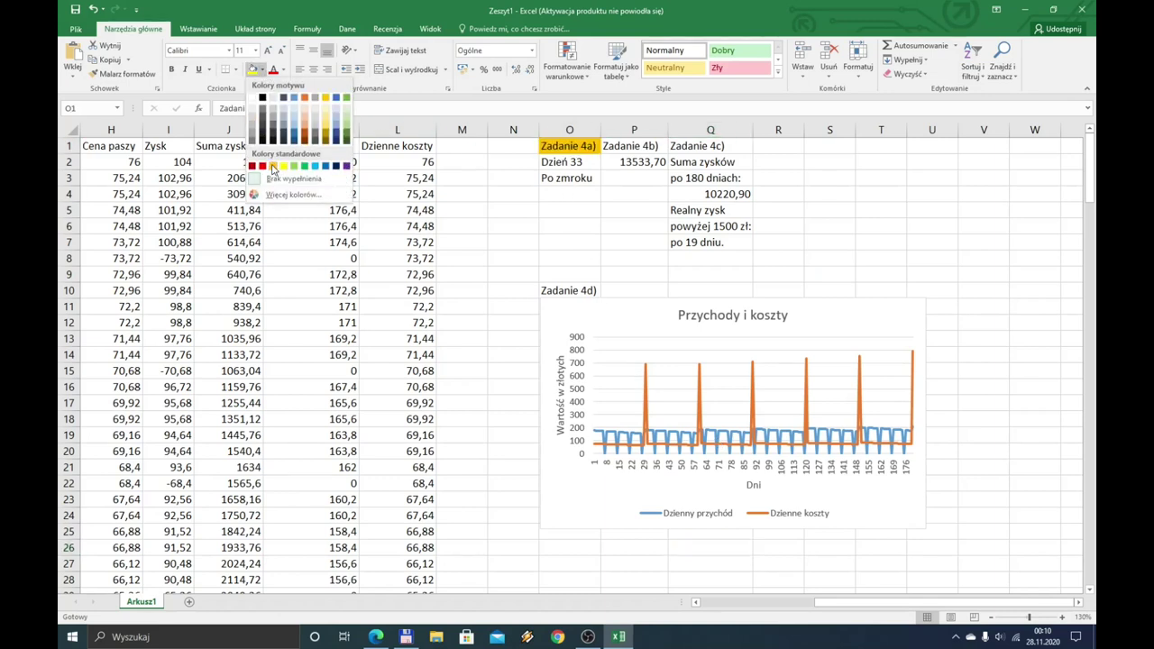
{"action": "left_click", "coordinate": [274, 167]}
{"action": "left_click", "coordinate": [622, 146]}
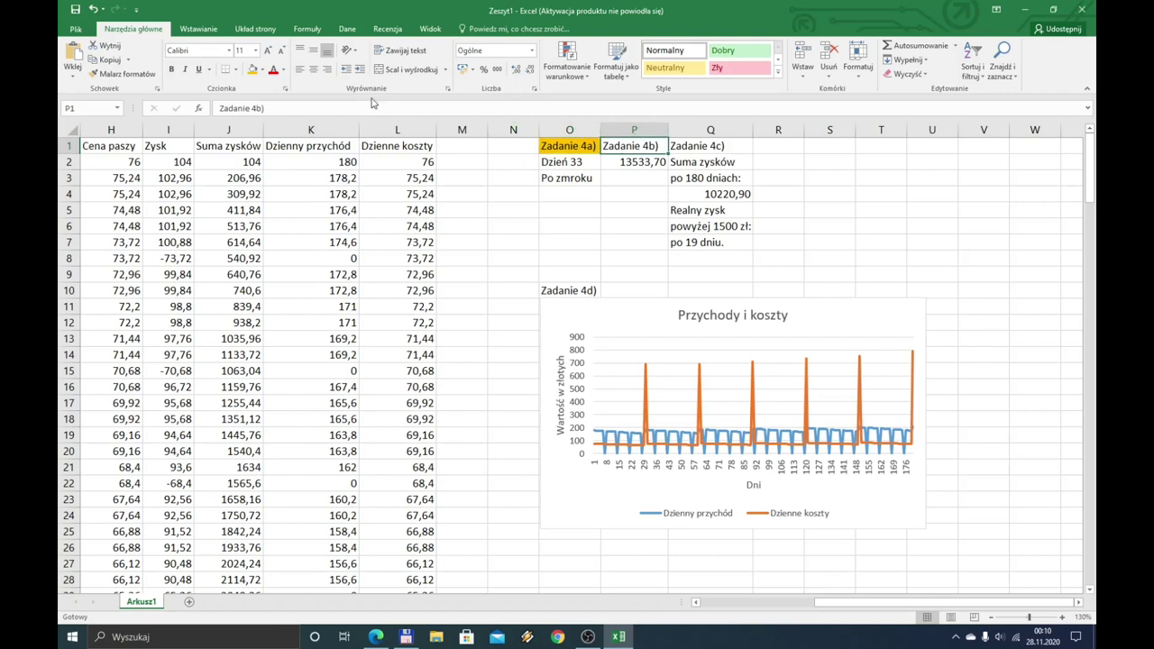
{"action": "left_click", "coordinate": [253, 70]}
{"action": "left_click", "coordinate": [694, 149]}
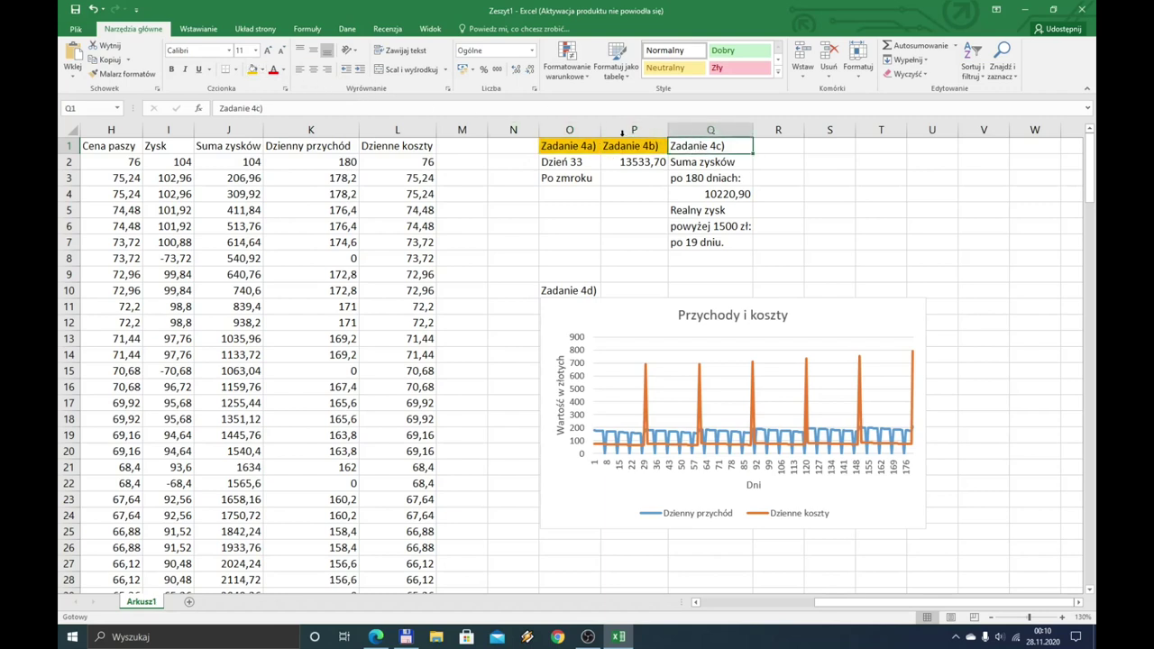
{"action": "left_click", "coordinate": [253, 69]}
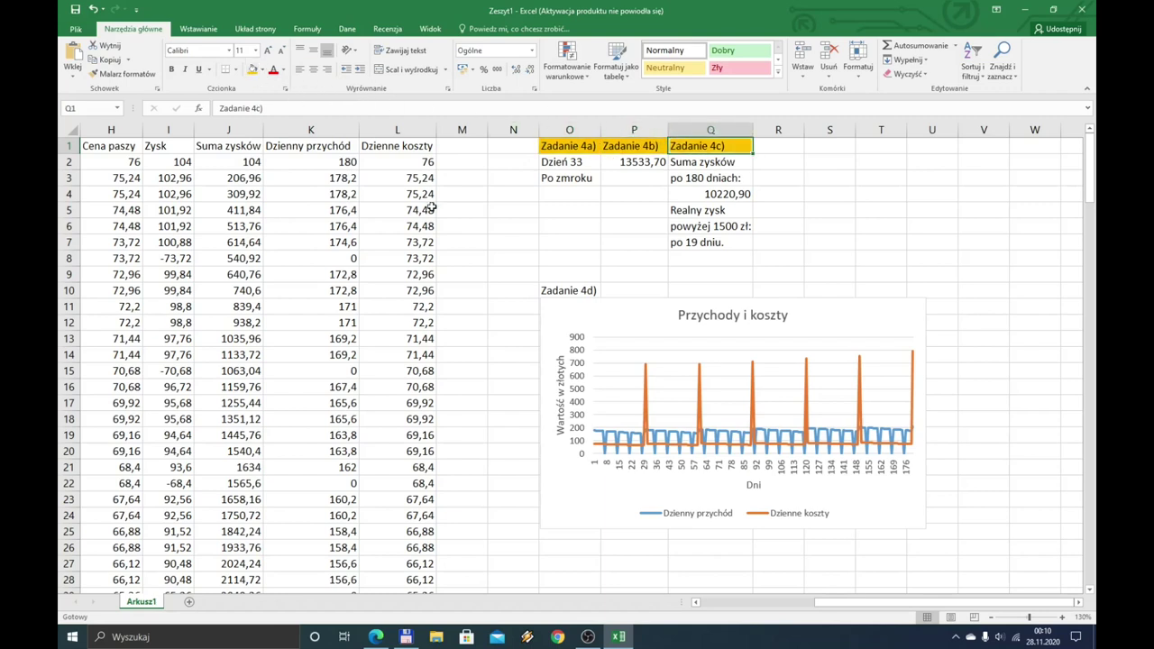
{"action": "left_click", "coordinate": [577, 289]}
{"action": "left_click", "coordinate": [254, 69]}
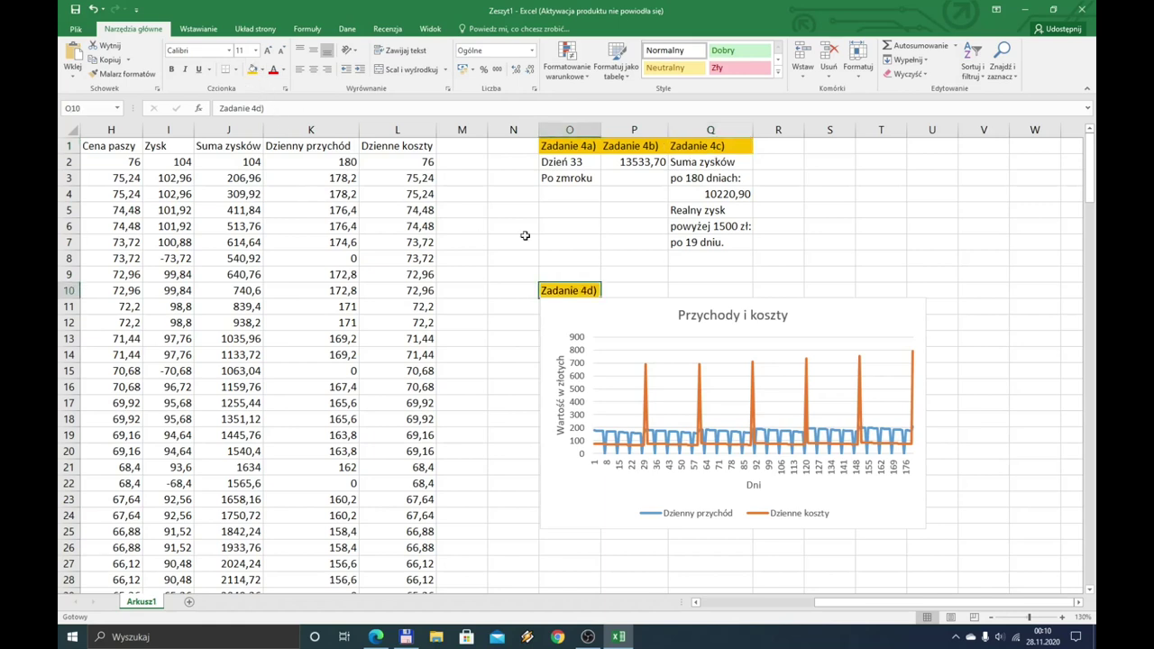
Fill the answer cells O2:O3, P2:Q2 and Q3:Q7 yellow
{"action": "left_click", "coordinate": [569, 194]}
{"action": "left_click_drag", "start_coordinate": [560, 164], "coordinate": [568, 179]}
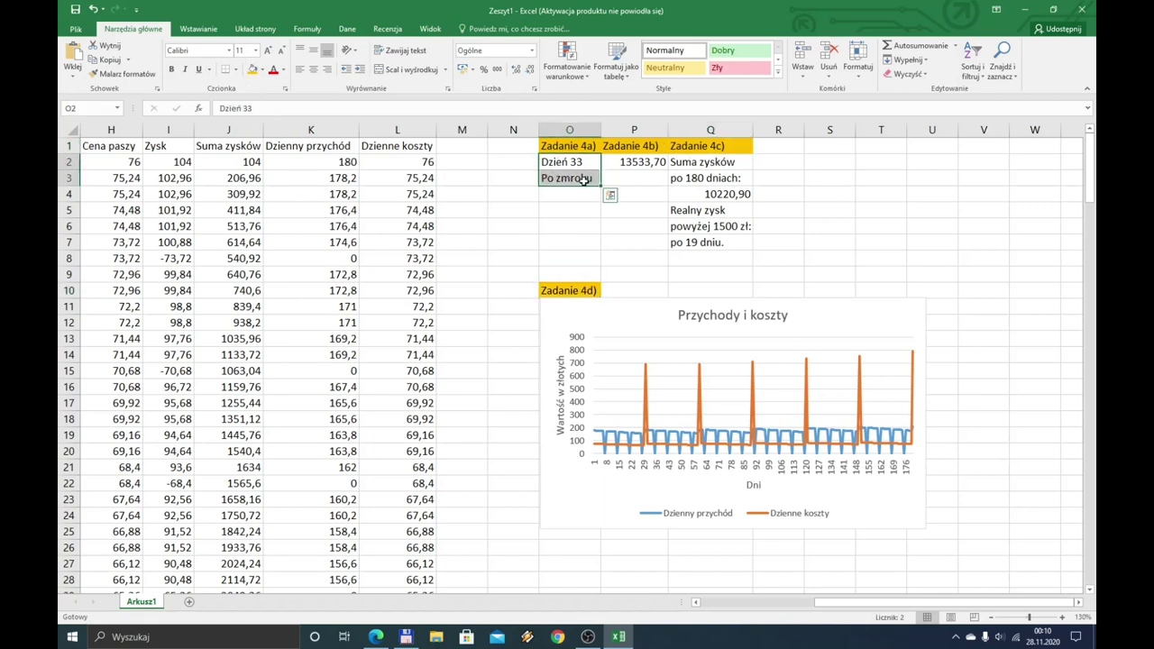
{"action": "left_click", "coordinate": [261, 69]}
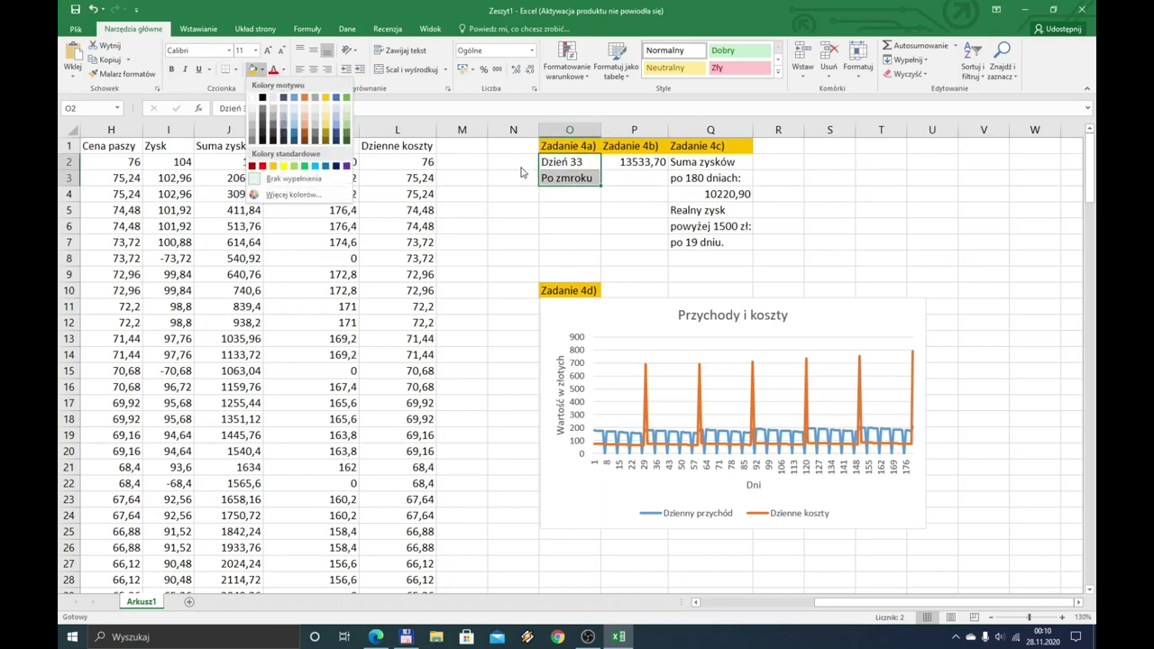
{"action": "left_click", "coordinate": [286, 167]}
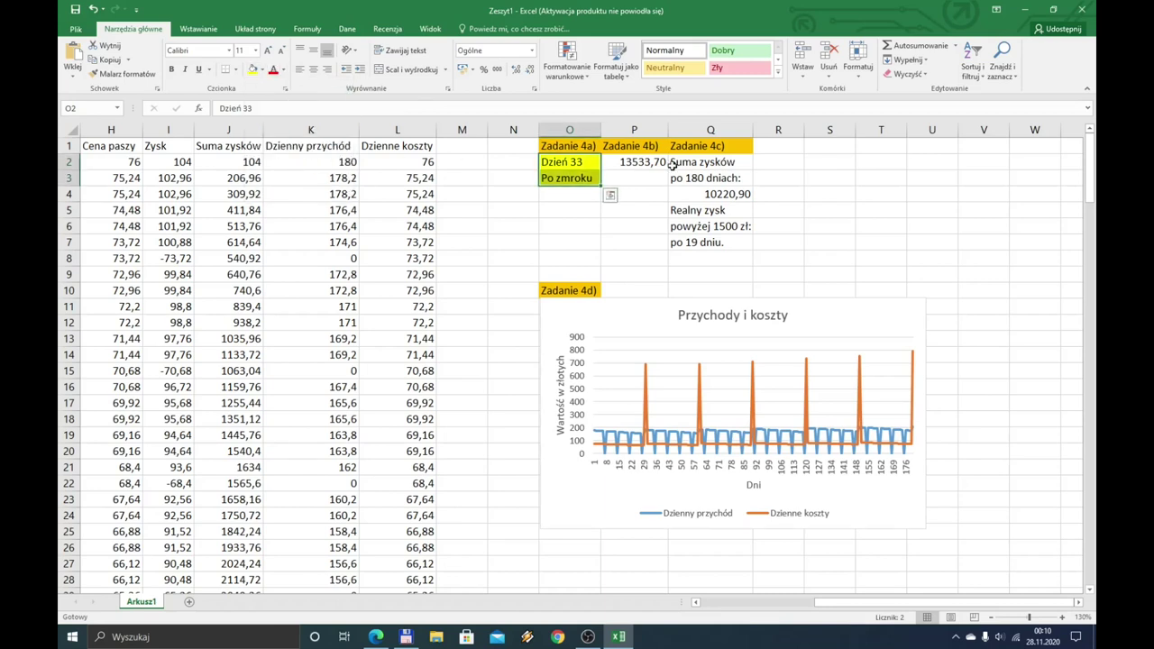
{"action": "left_click", "coordinate": [635, 165]}
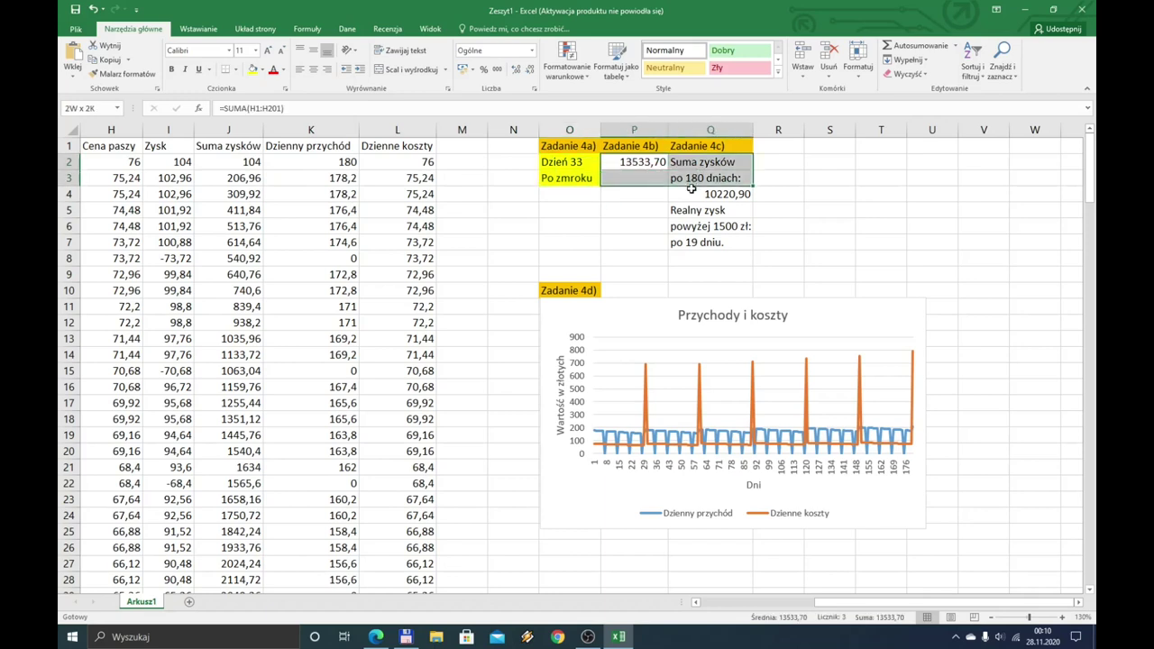
{"action": "left_click_drag", "start_coordinate": [671, 164], "coordinate": [685, 164]}
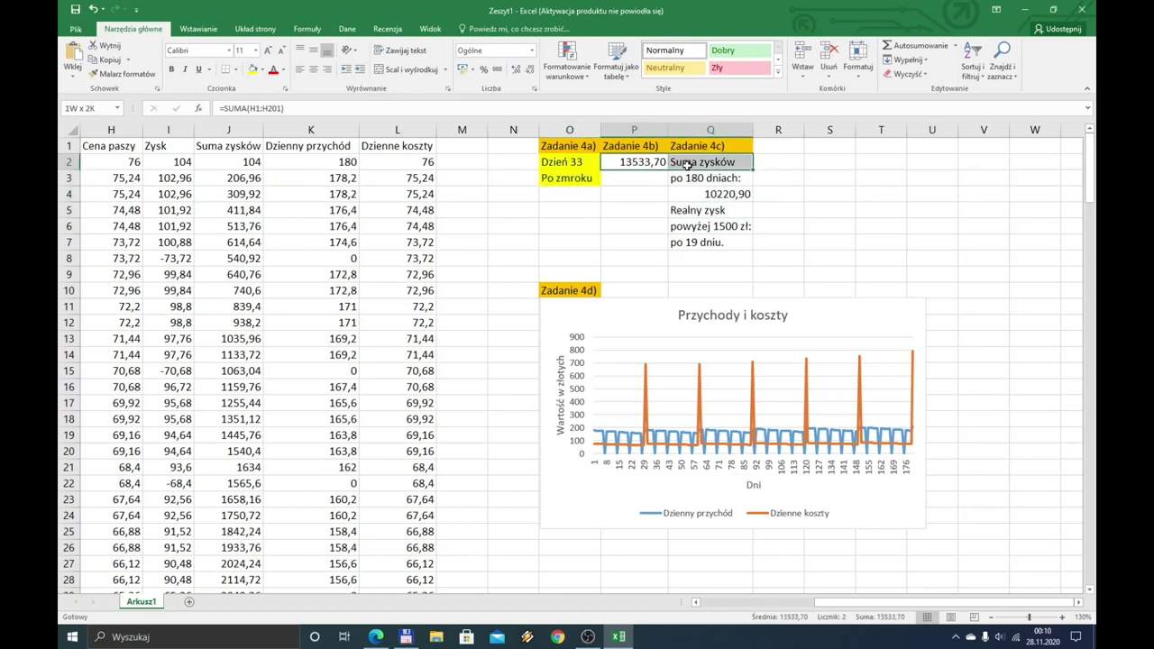
{"action": "left_click", "coordinate": [253, 69]}
{"action": "left_click", "coordinate": [707, 179]}
{"action": "left_click_drag", "start_coordinate": [707, 179], "coordinate": [707, 242]}
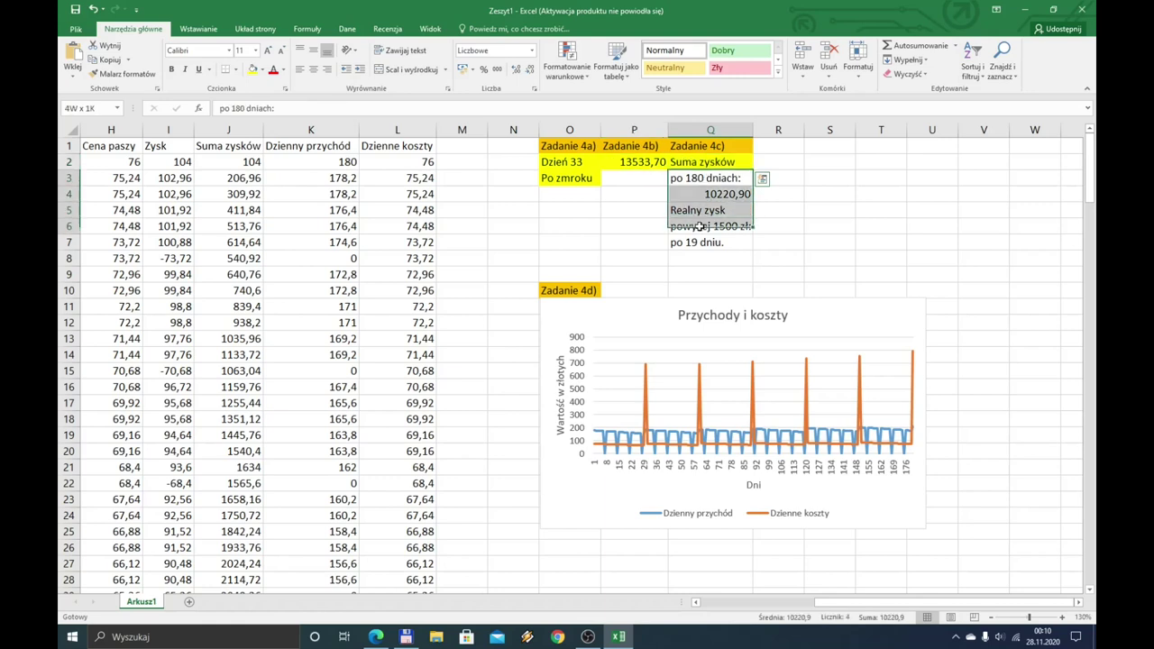
{"action": "left_click", "coordinate": [255, 69]}
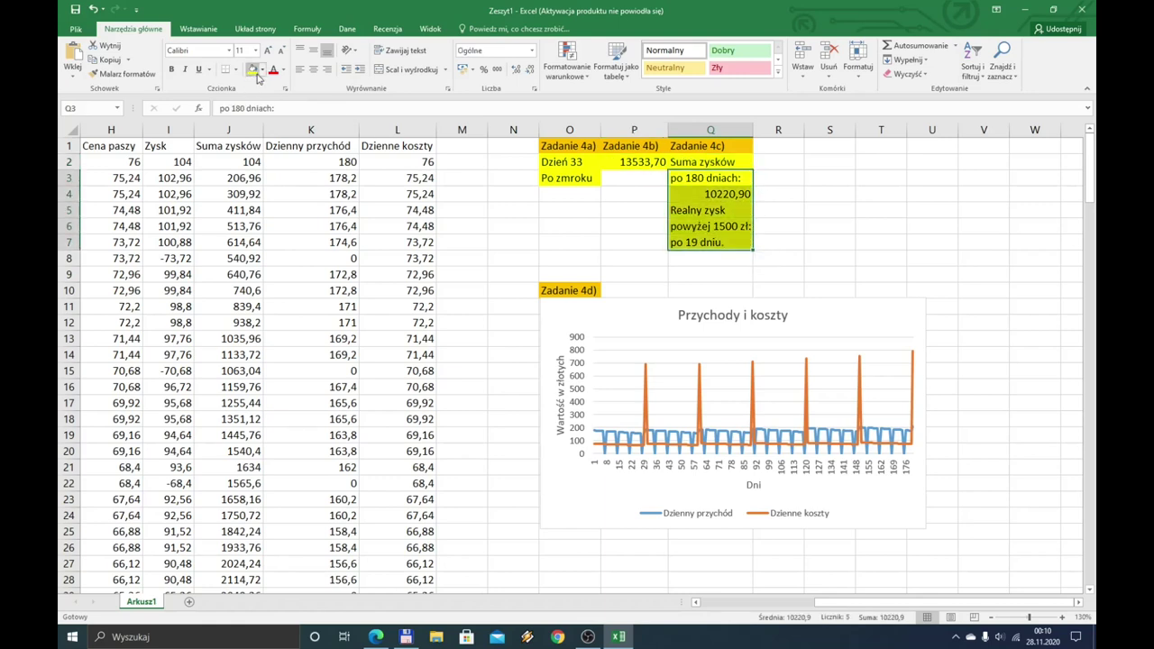
{"action": "left_click", "coordinate": [781, 210]}
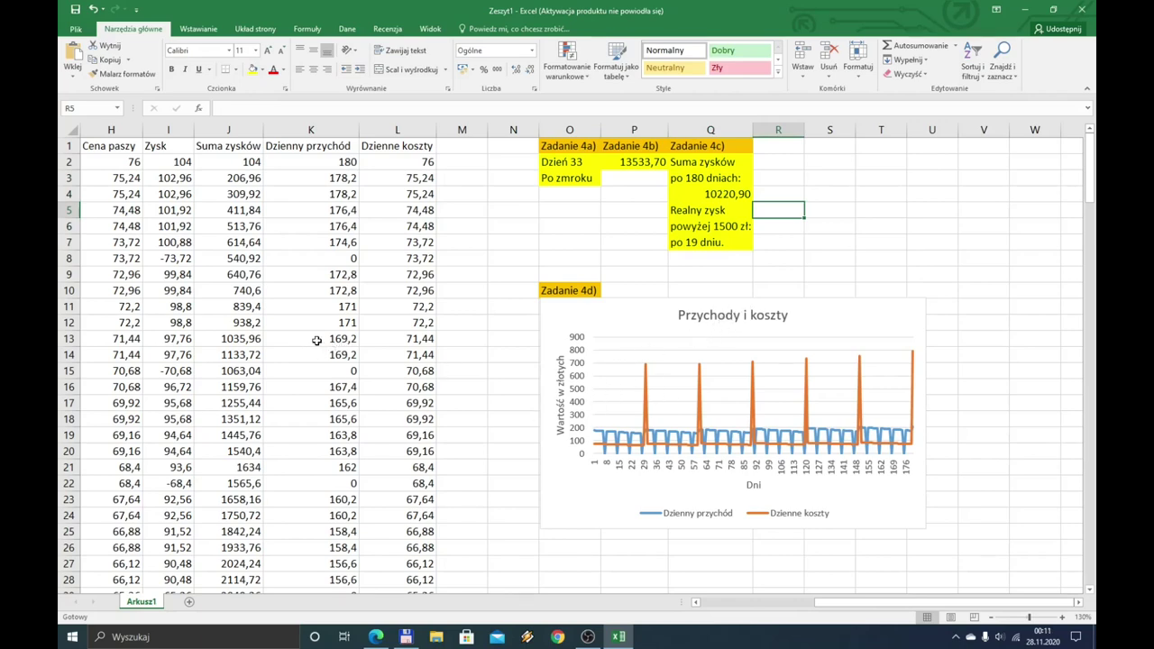
{"action": "scroll", "coordinate": [316, 340], "scroll_direction": "down", "scroll_amount": 3, "text": "ctrl"}
{"action": "scroll", "coordinate": [316, 338], "scroll_direction": "up", "scroll_amount": 1, "text": "ctrl"}
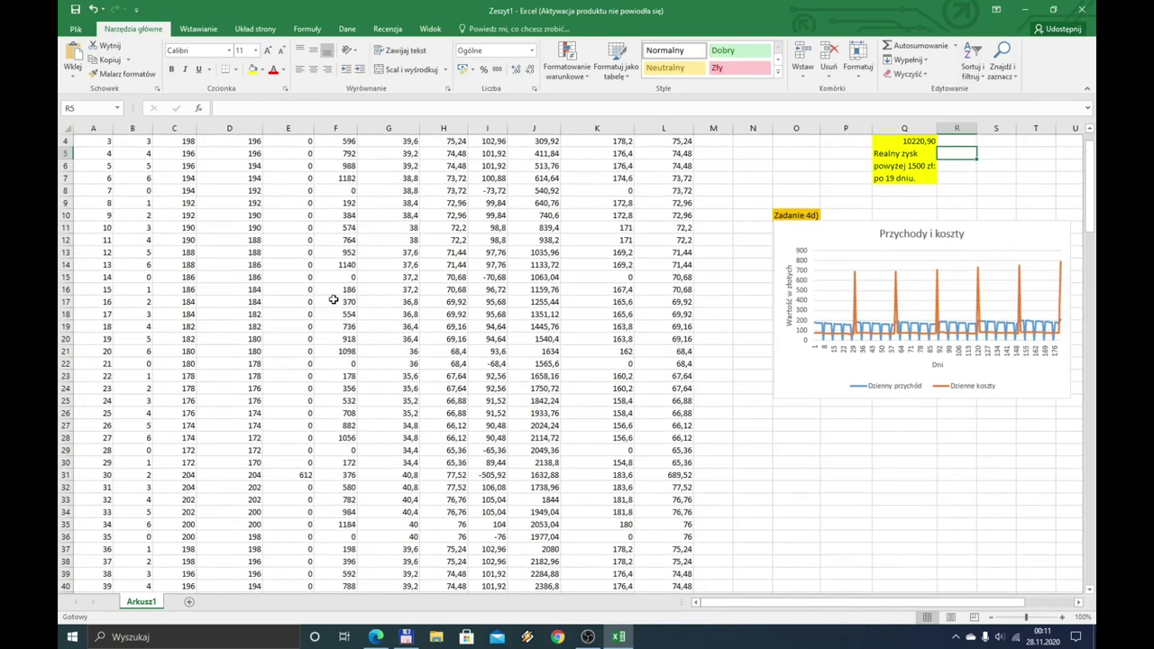
{"action": "scroll", "coordinate": [333, 300], "scroll_direction": "up", "scroll_amount": 1}
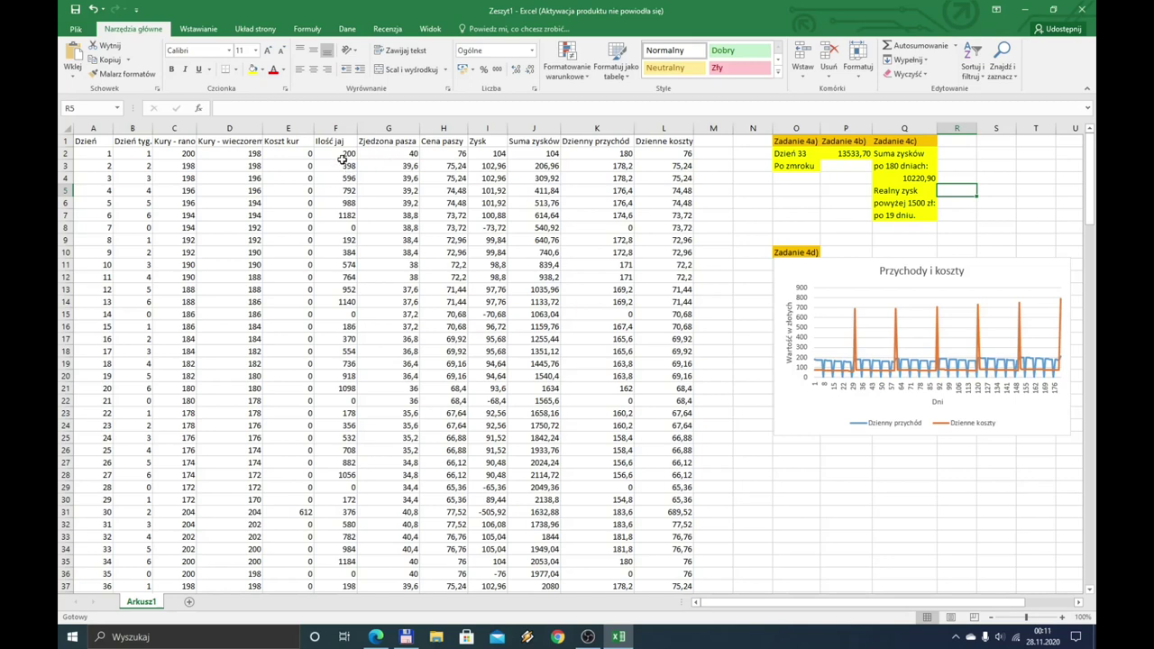
{"action": "left_click", "coordinate": [340, 155]}
{"action": "left_click", "coordinate": [338, 178]}
{"action": "left_click", "coordinate": [340, 242]}
{"action": "left_click", "coordinate": [330, 328]}
{"action": "left_click", "coordinate": [335, 373]}
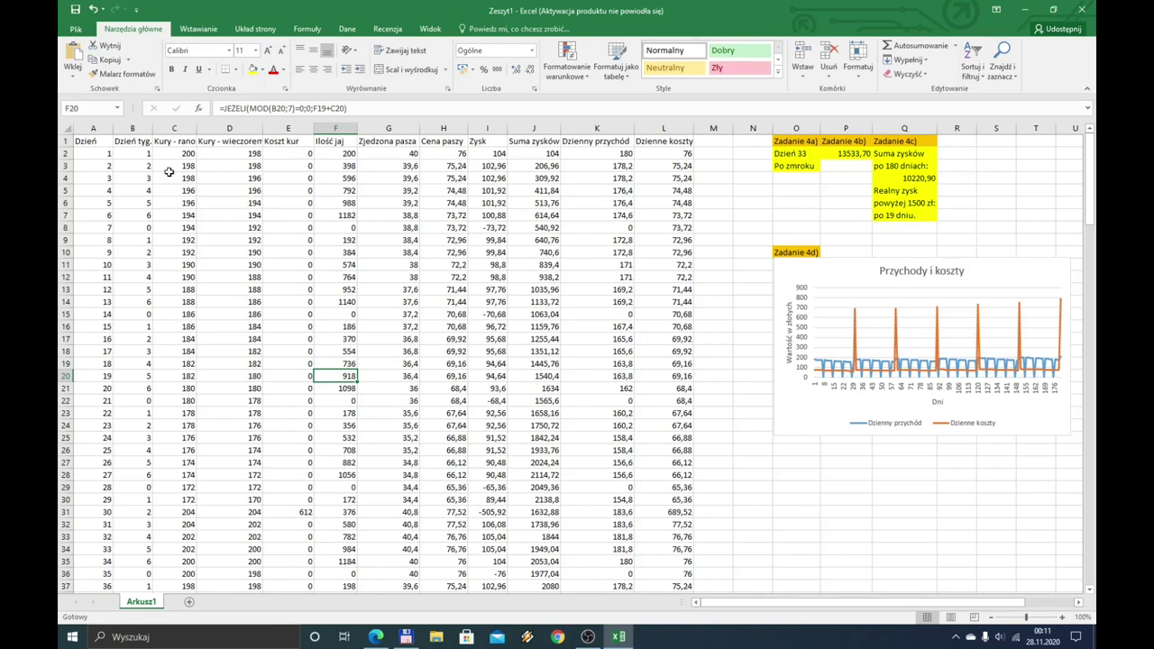
{"action": "mouse_move", "coordinate": [710, 607]}
{"action": "left_mouse_down"}
{"action": "mouse_move", "coordinate": [721, 614]}
{"action": "mouse_move", "coordinate": [681, 616]}
{"action": "left_mouse_up"}
{"action": "left_click", "coordinate": [747, 644]}
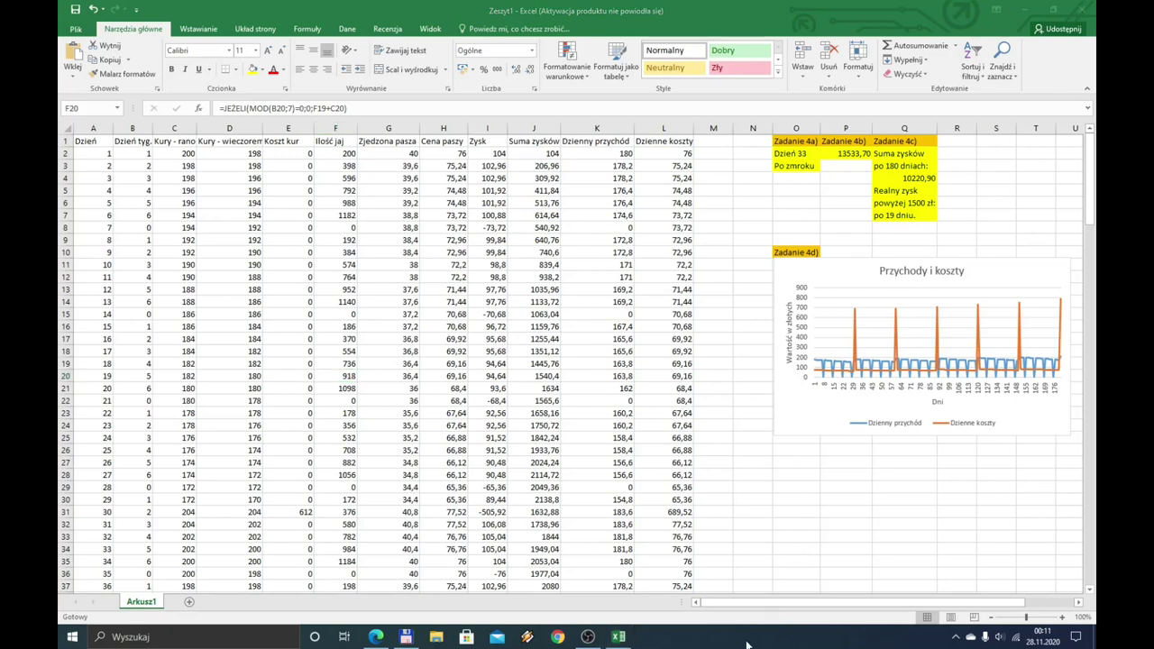